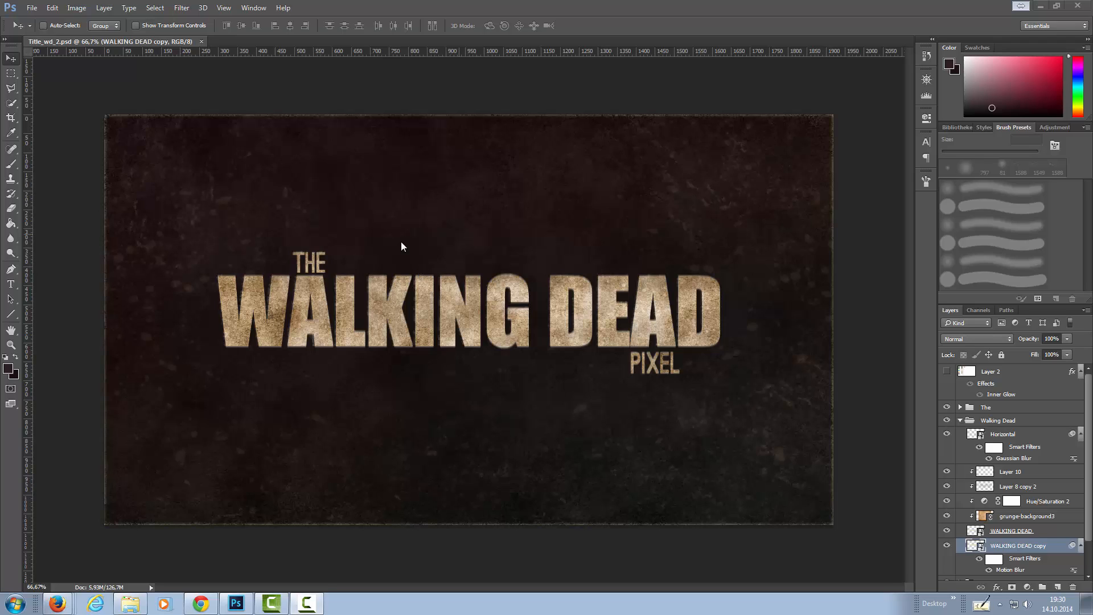
Create a 1920 × 1080 pixel document with transparent background, named Walking Dead Intro Tutorial.
click(32, 8)
click(34, 18)
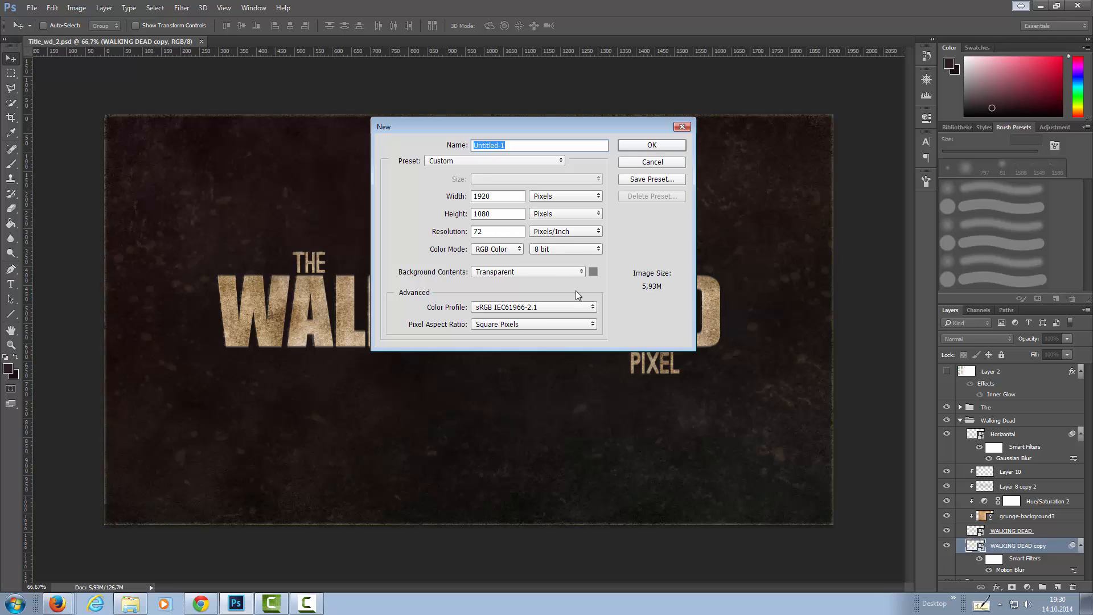
text(Walking Dead Intro Tutorial)
key(Return)
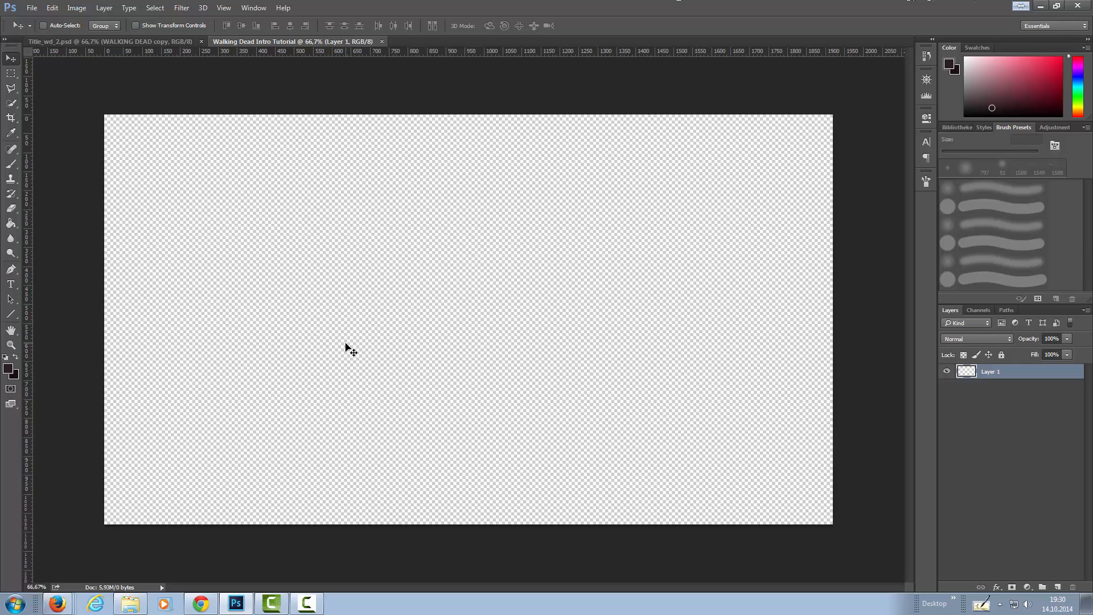
Confirm #2a1e20 as the foreground colour and #1a0f13 as the background colour.
click(8, 370)
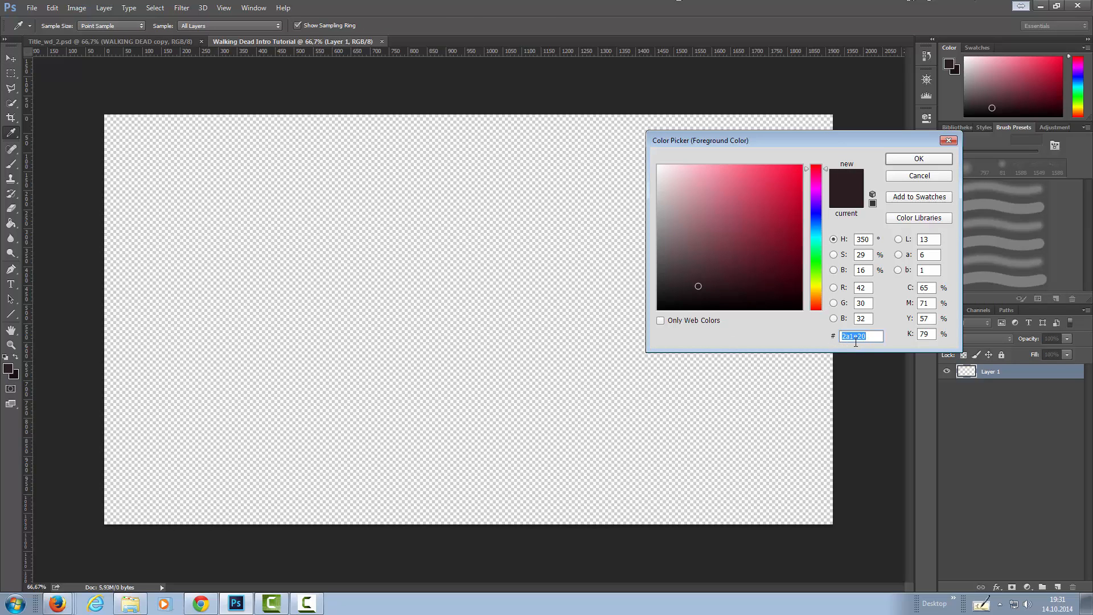
click(919, 160)
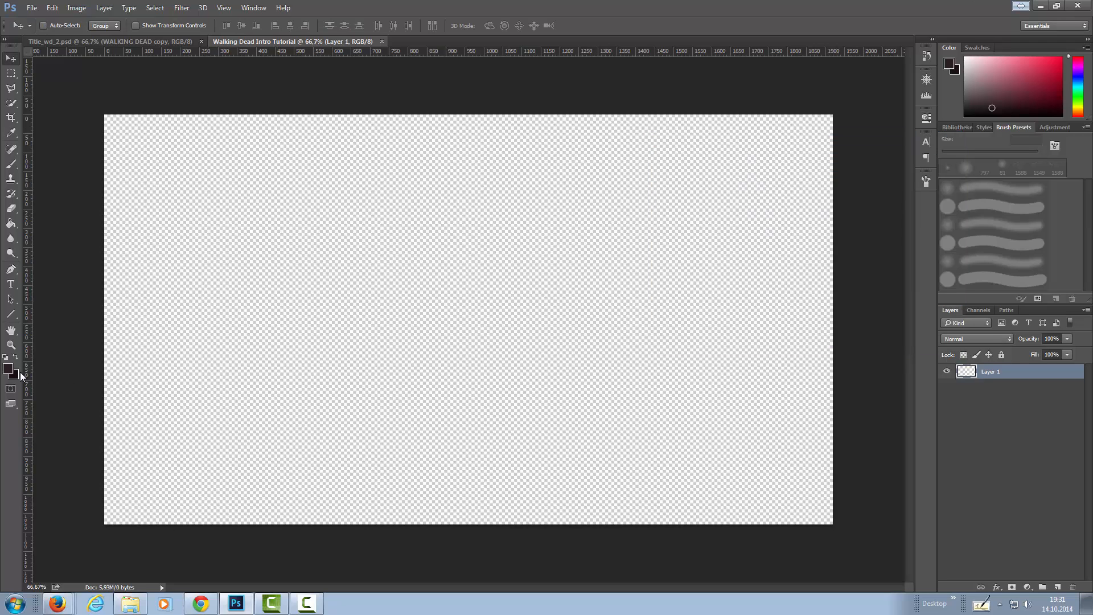
click(16, 376)
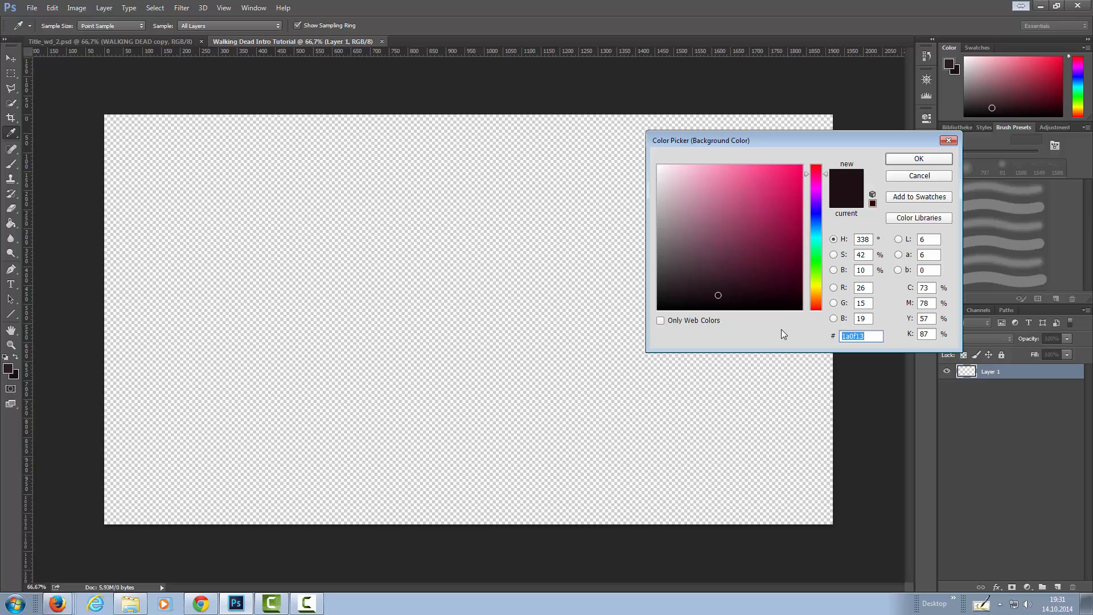
click(904, 158)
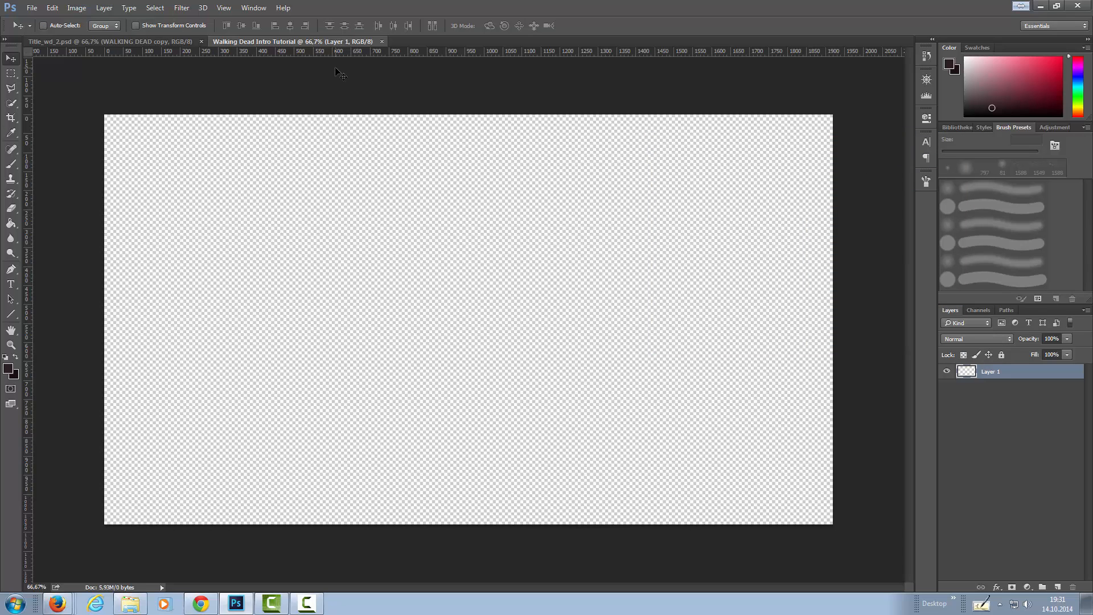
Fill the empty layer with the Clouds render filter.
click(181, 8)
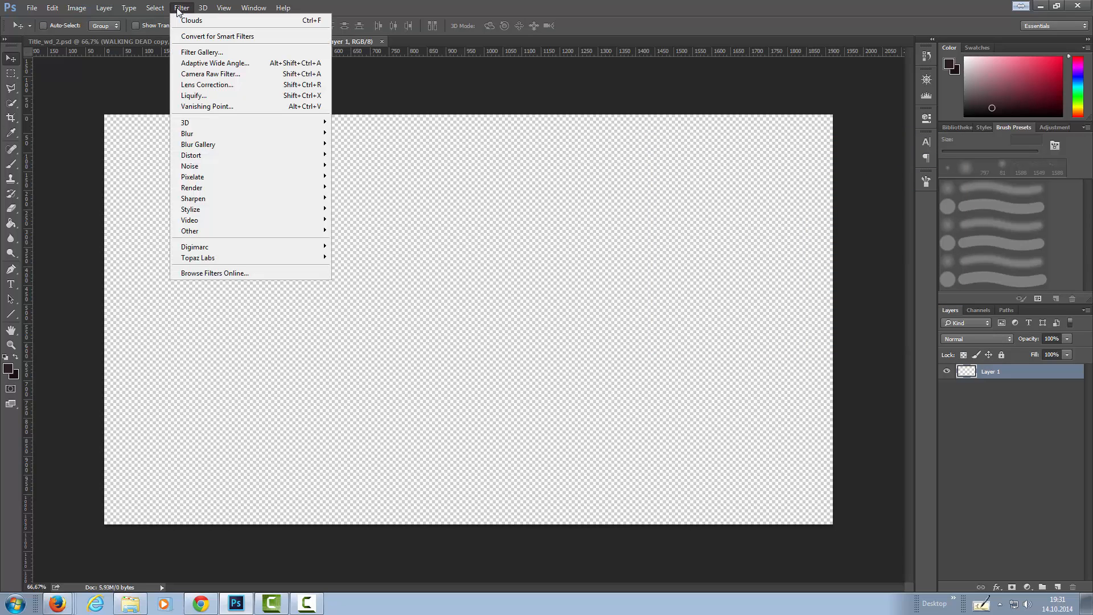
mouse_move(215, 187)
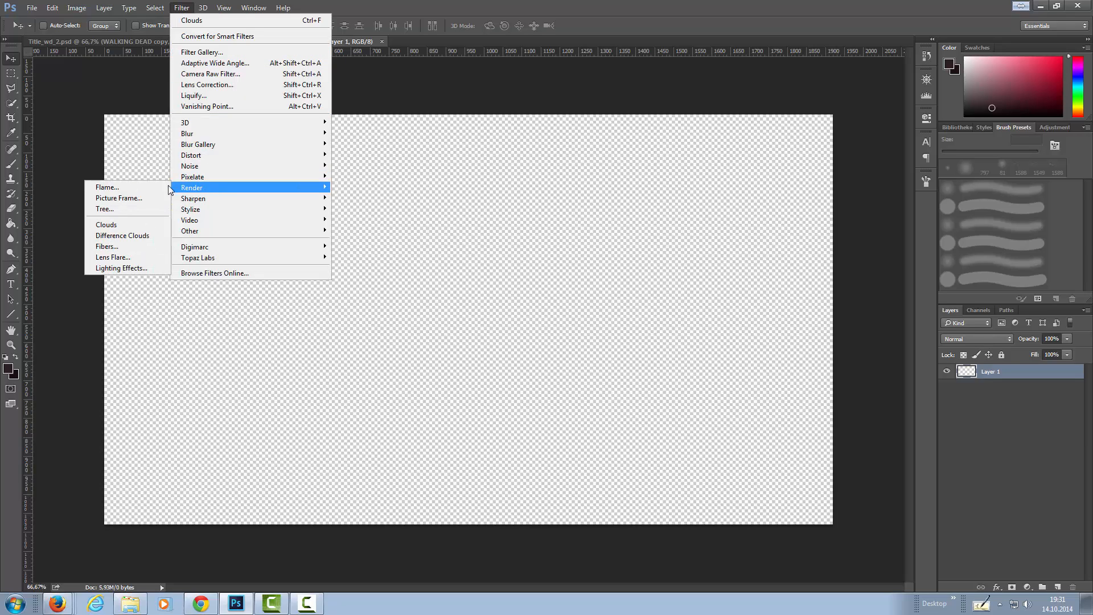
click(115, 225)
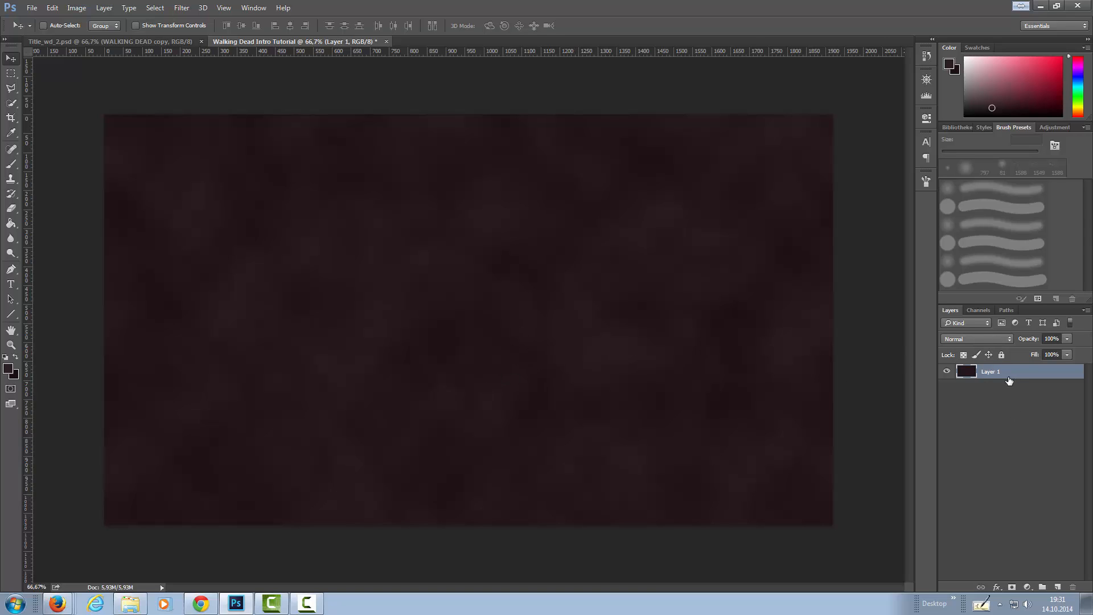
Rename the clouds layer as BG Clouds and duplicate it above the original.
double_click(989, 372)
text(BG Clouds)
key(Return)
key(alt)
drag(1025, 377, 1023, 364)
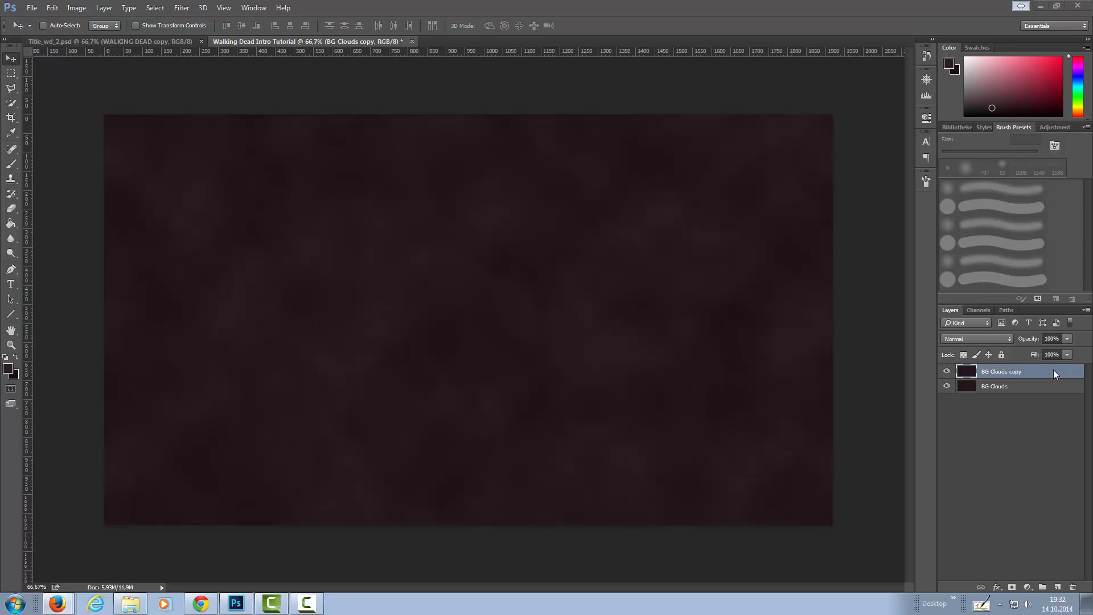
Open the layer style settings of the BG Clouds copy layer and enable Inner Glow.
click(997, 587)
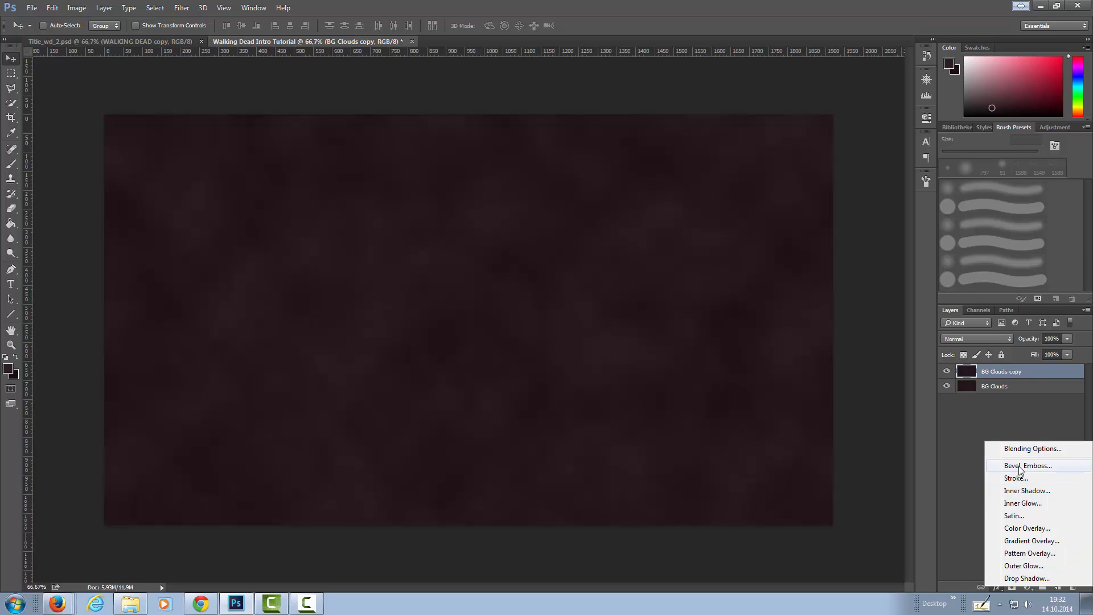
click(1023, 416)
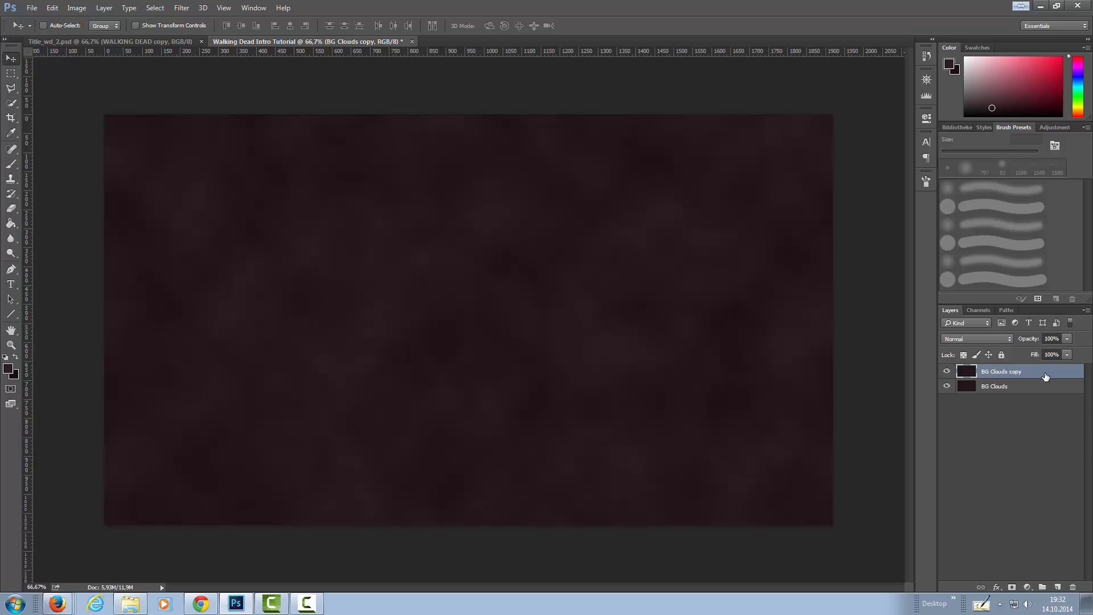
double_click(1046, 374)
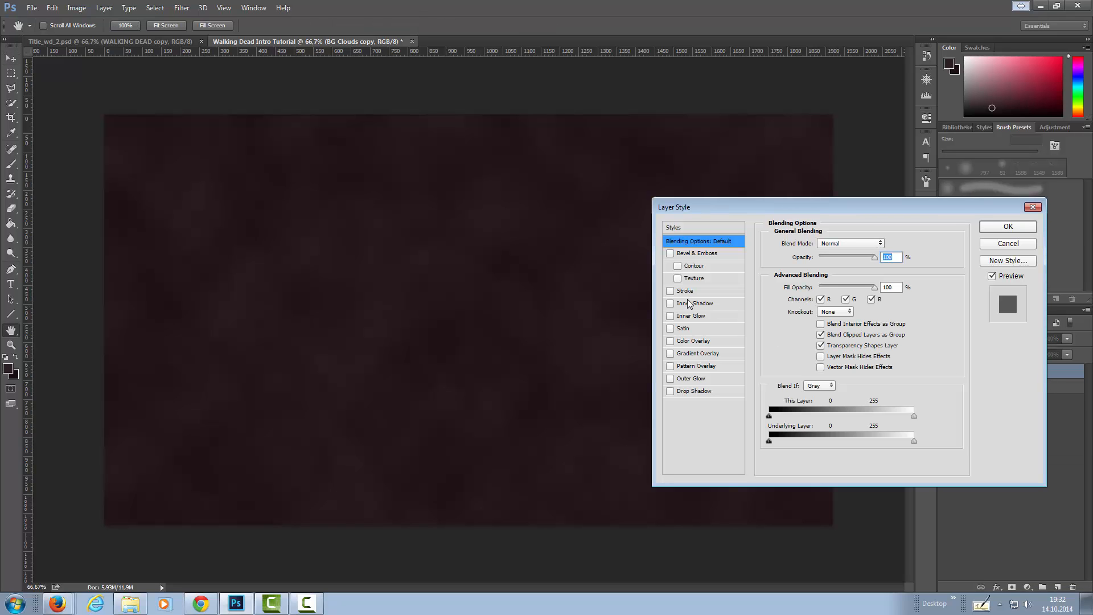
click(670, 316)
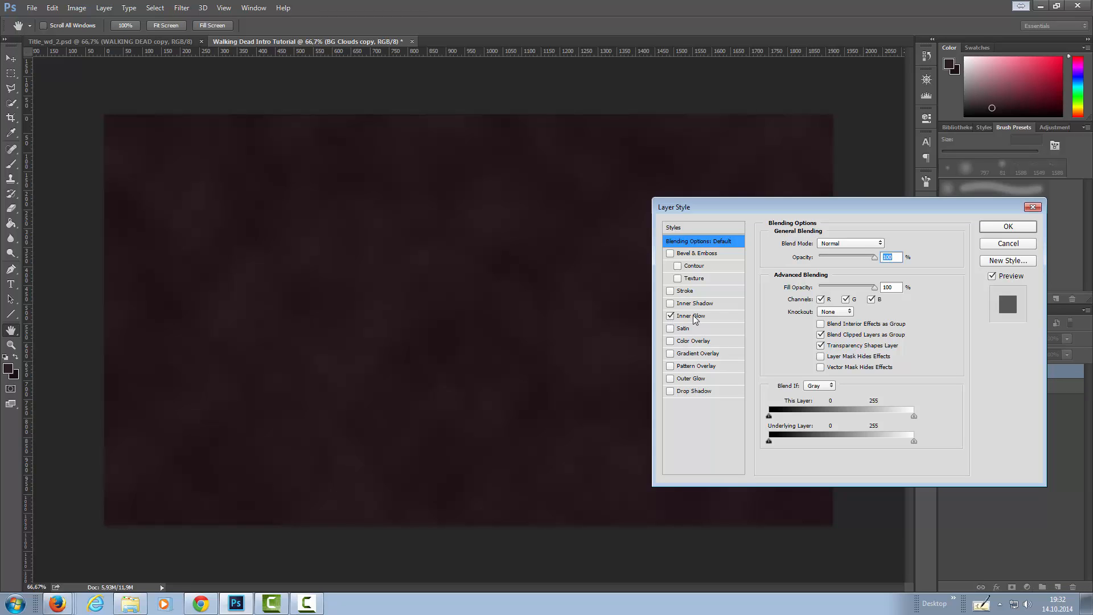
click(692, 317)
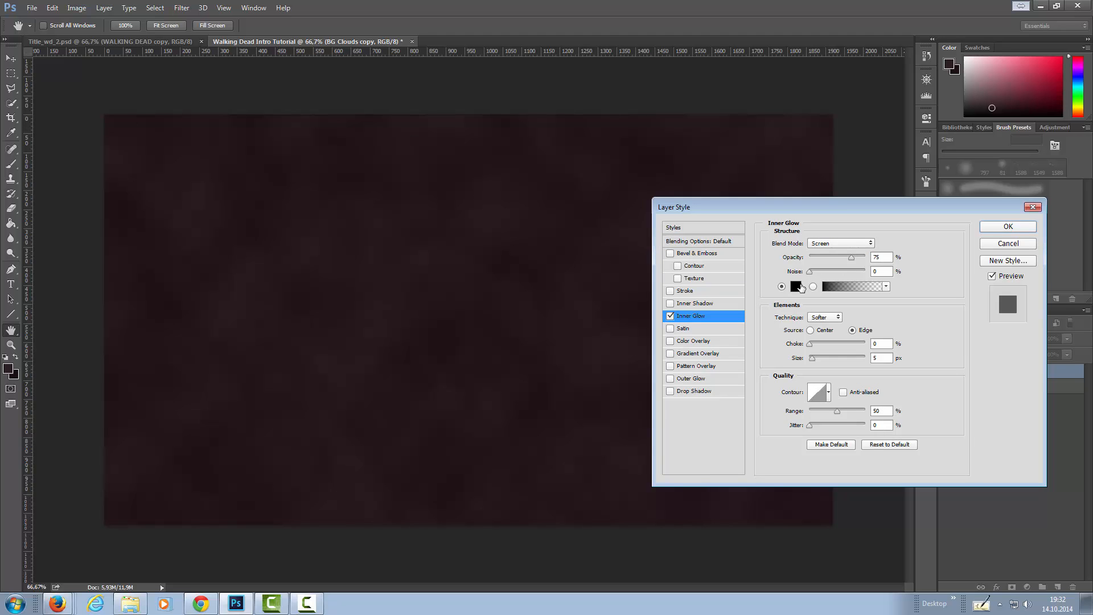
Set the inner glow colour to #d0fbc1.
click(797, 286)
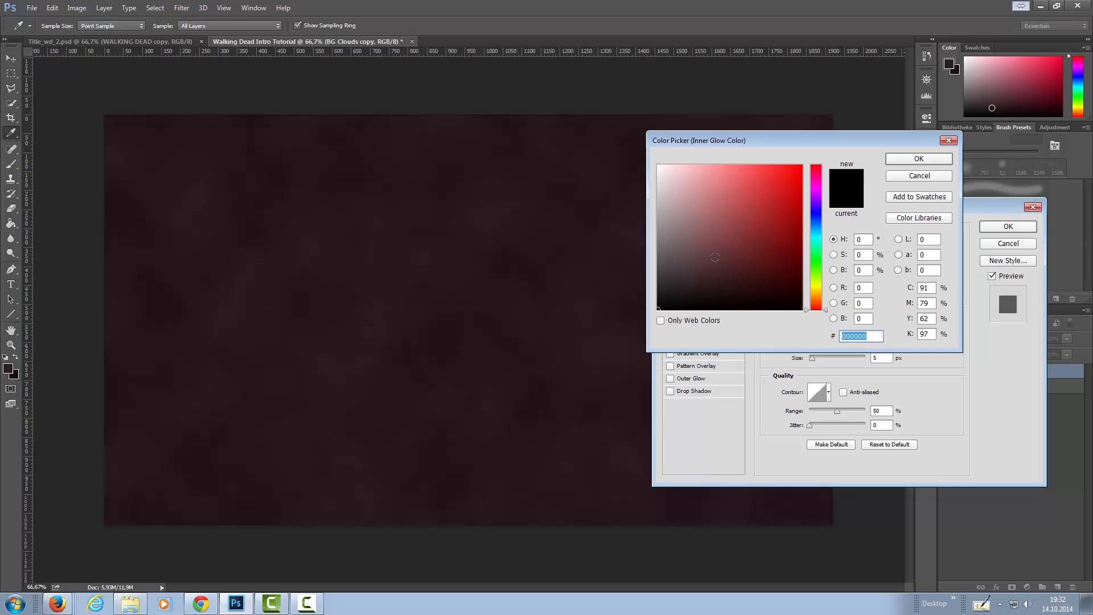
text(d0)
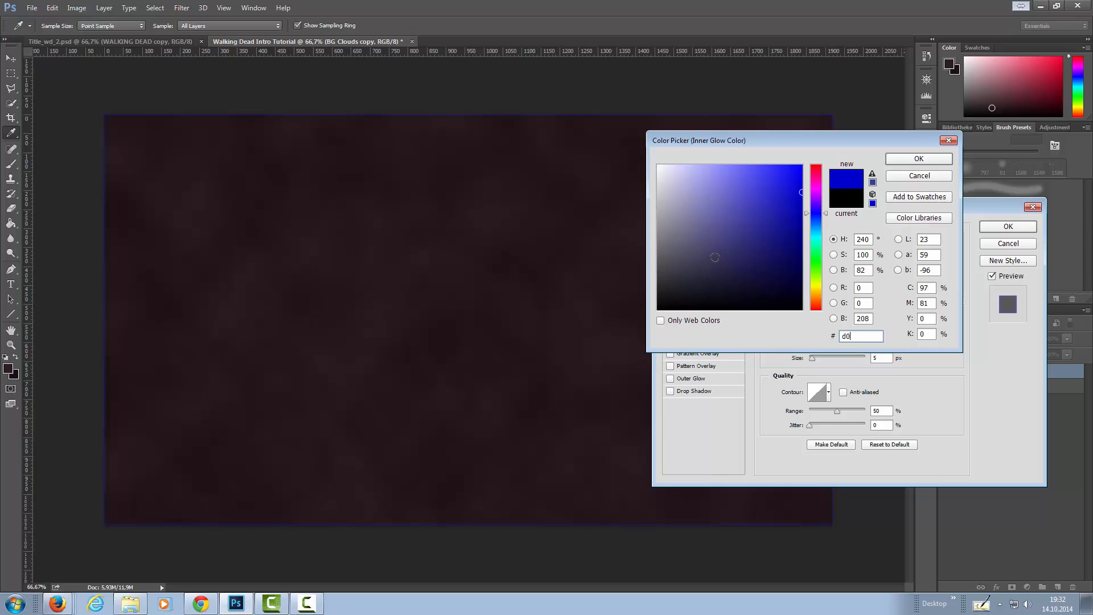
text(fb)
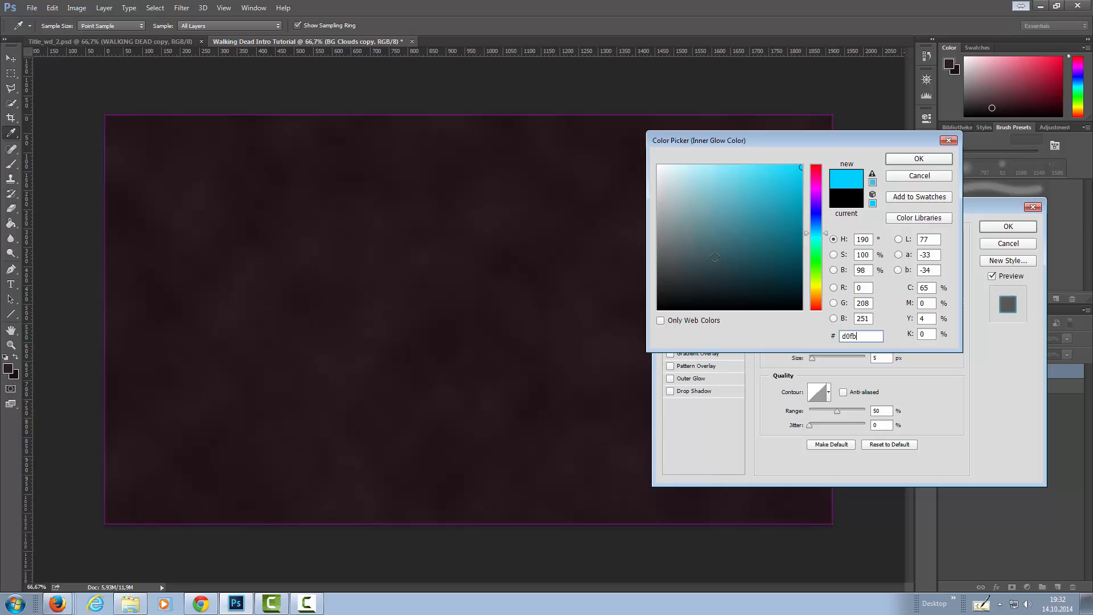
text(c1)
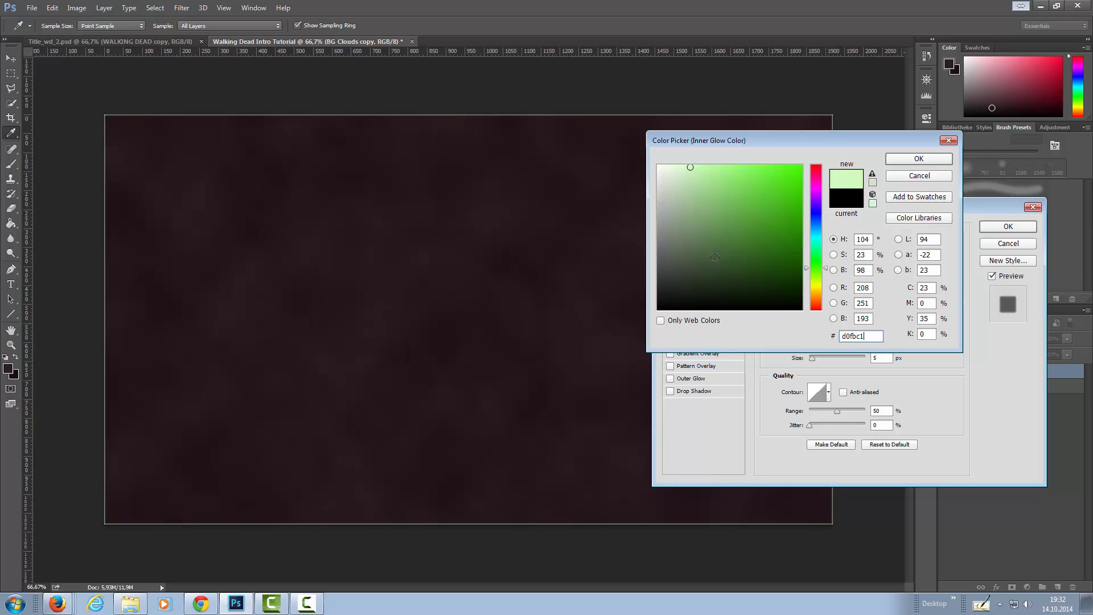
key(Return)
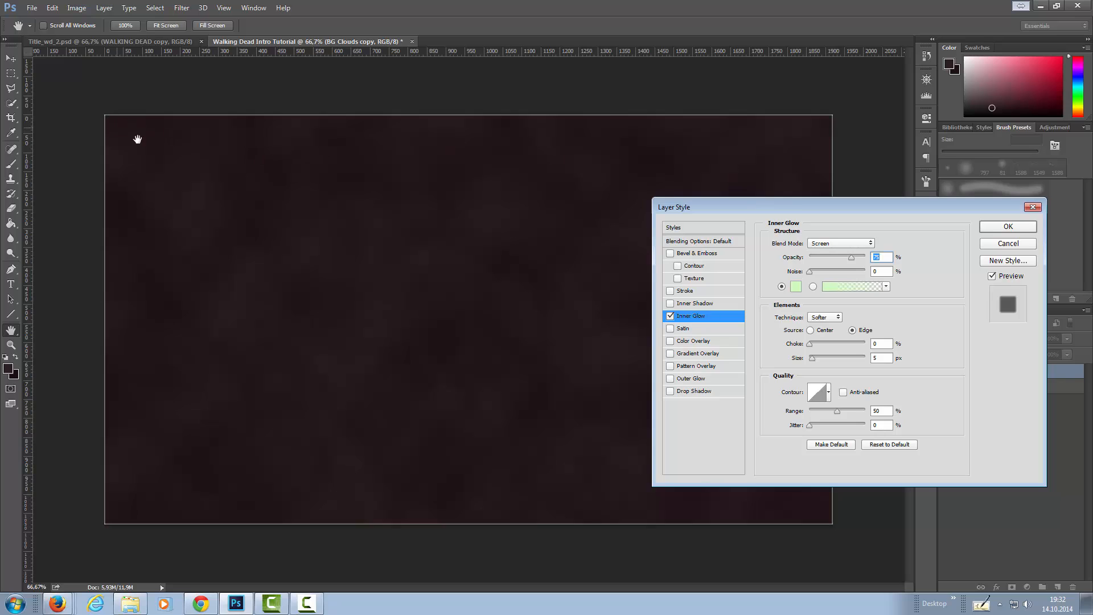
Set the inner glow size to 16 px and its range to 100%.
drag(813, 360, 817, 360)
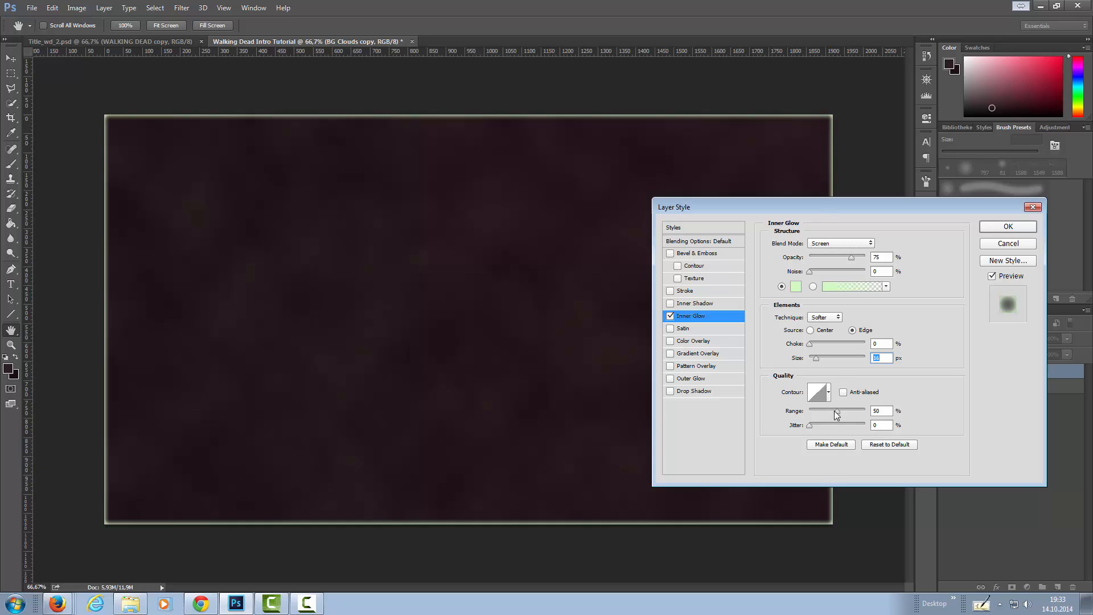
drag(839, 411, 880, 410)
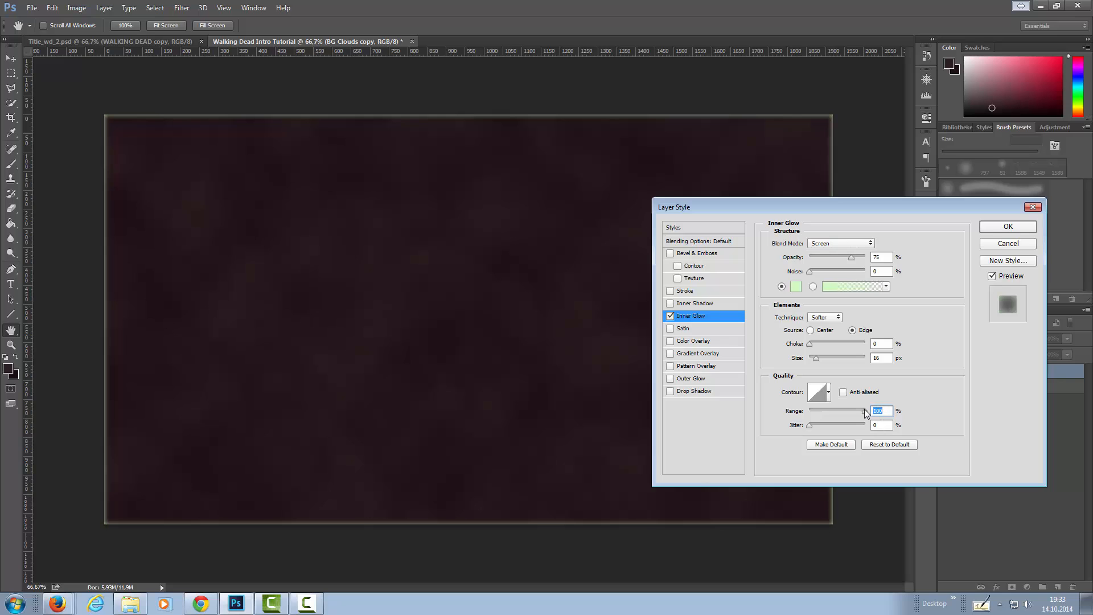
drag(853, 412, 804, 413)
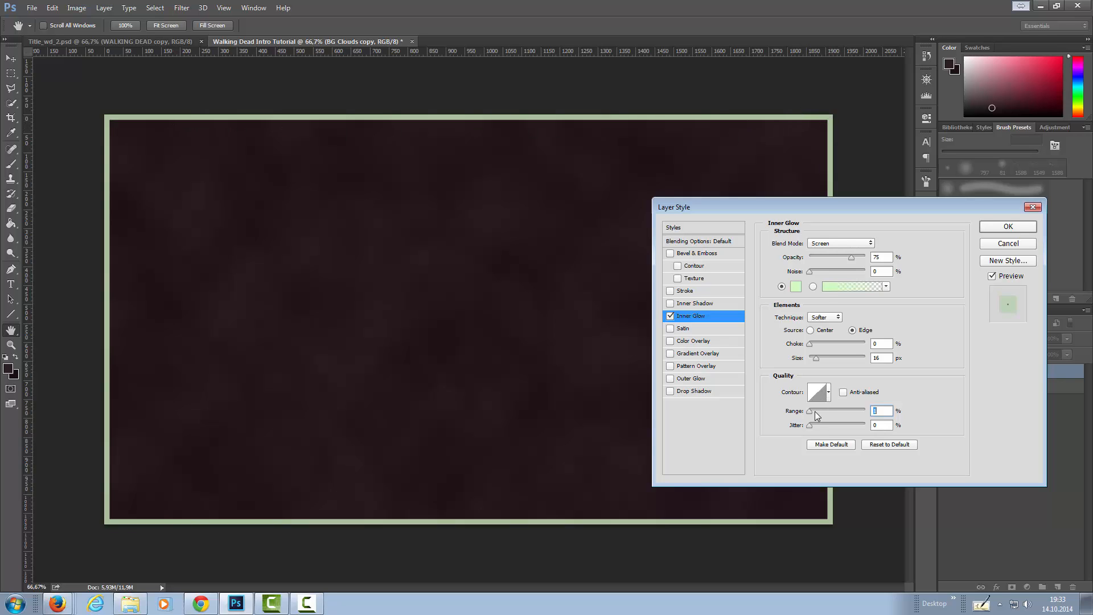
drag(809, 411, 872, 411)
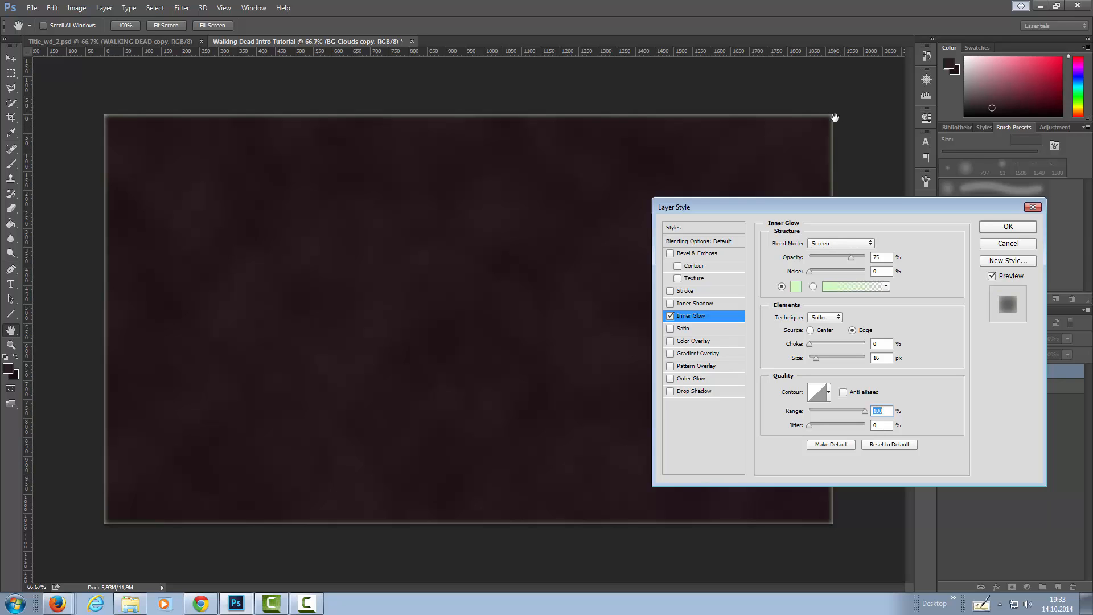
Add a linear Gradient Overlay with blend mode Hue and an angle of 110°.
click(709, 353)
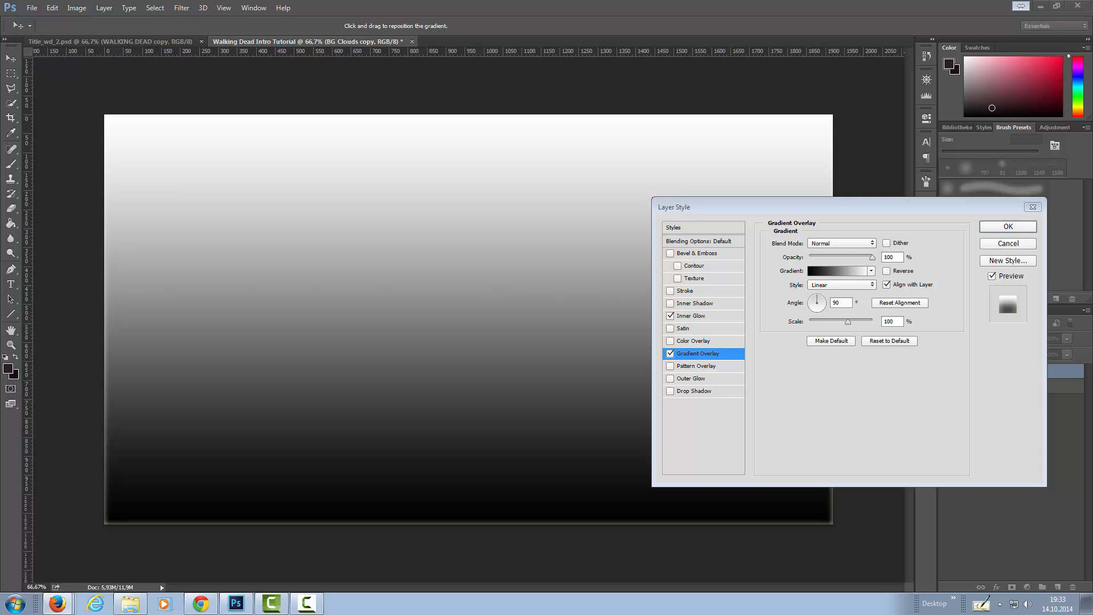
click(834, 243)
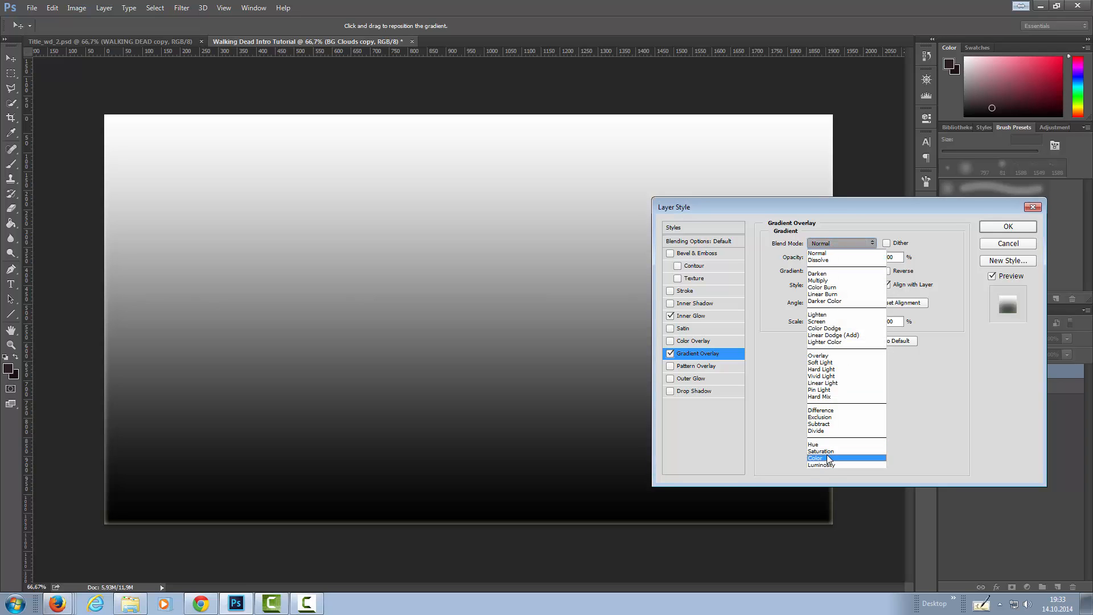
click(828, 444)
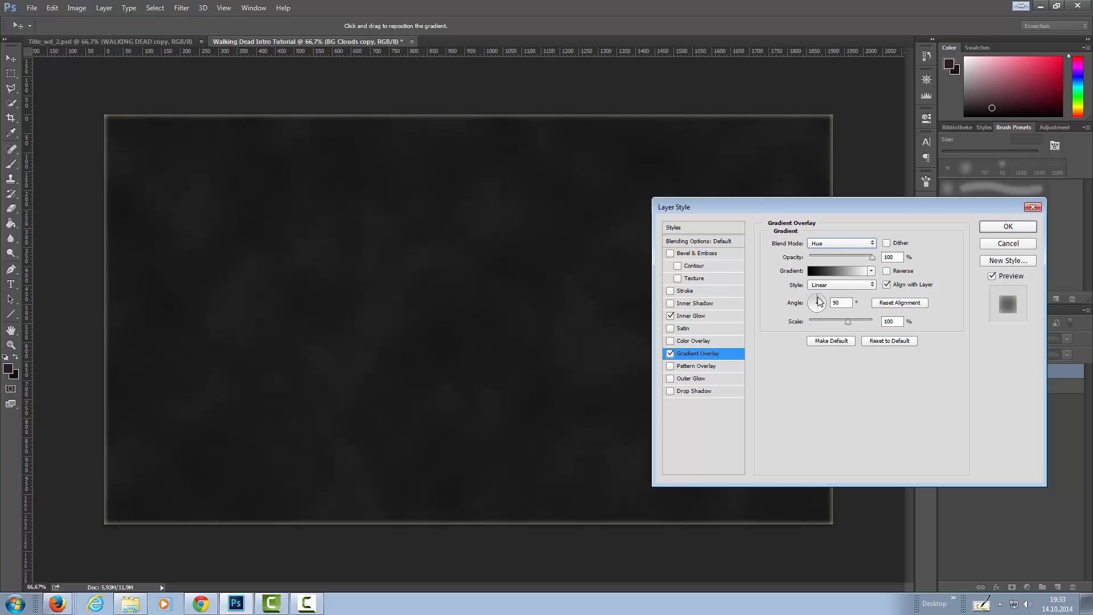
drag(812, 304, 815, 296)
drag(814, 297, 816, 301)
Edit the overlay's gradient and set the colour of its 0% stop to #016f6e.
click(830, 276)
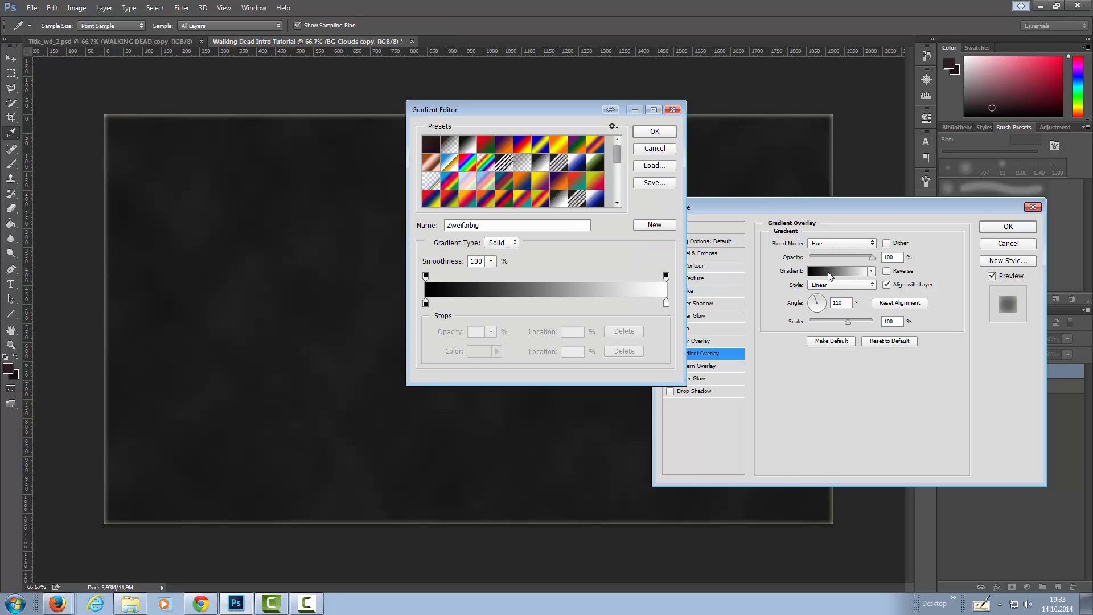
double_click(425, 303)
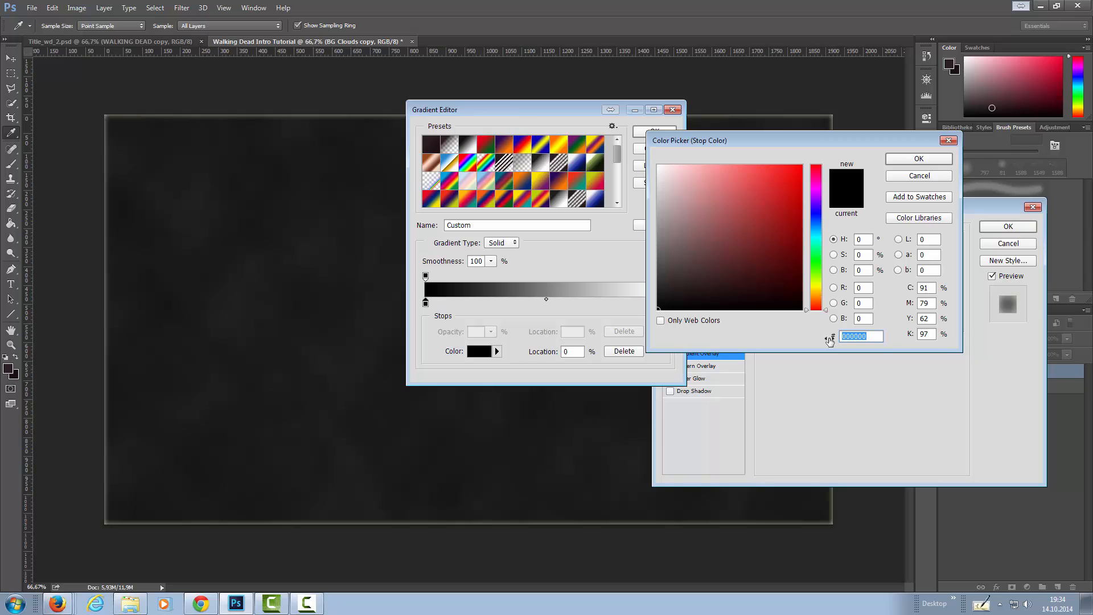
text(016)
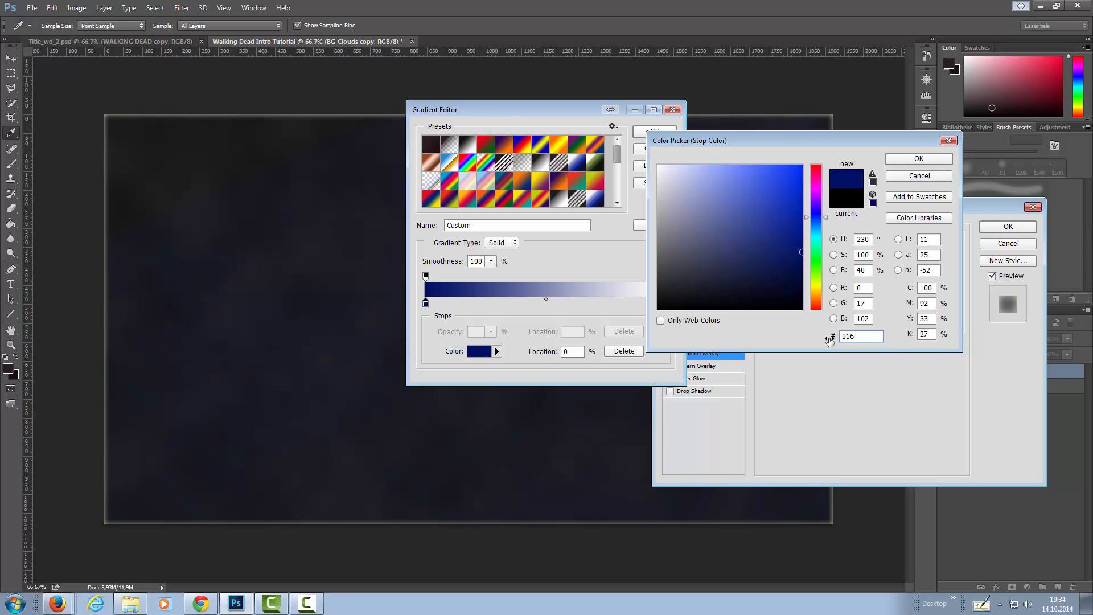
text(f6e)
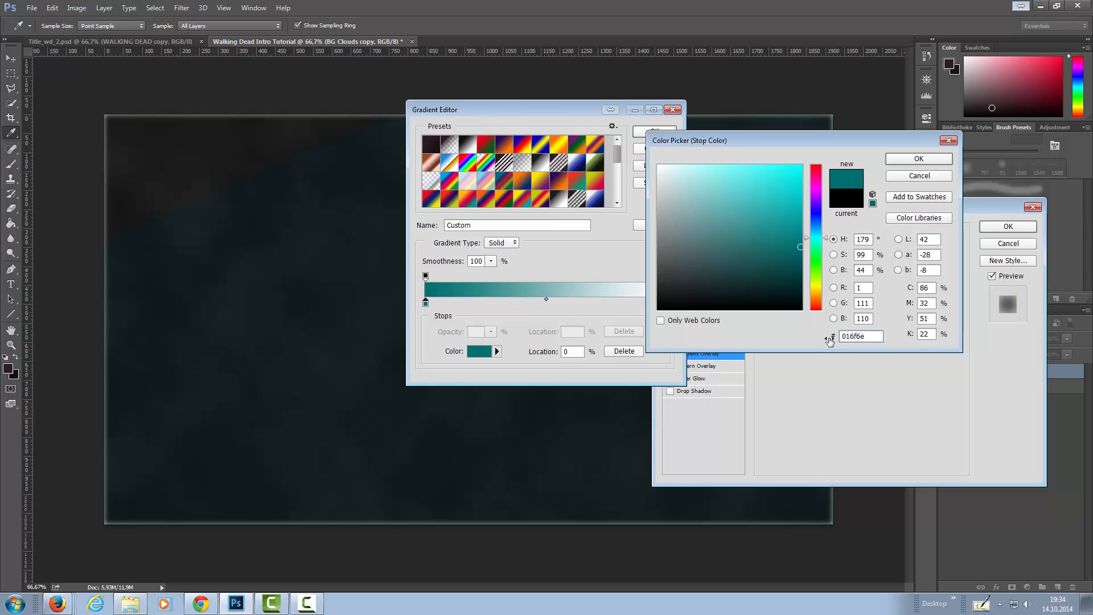
click(921, 159)
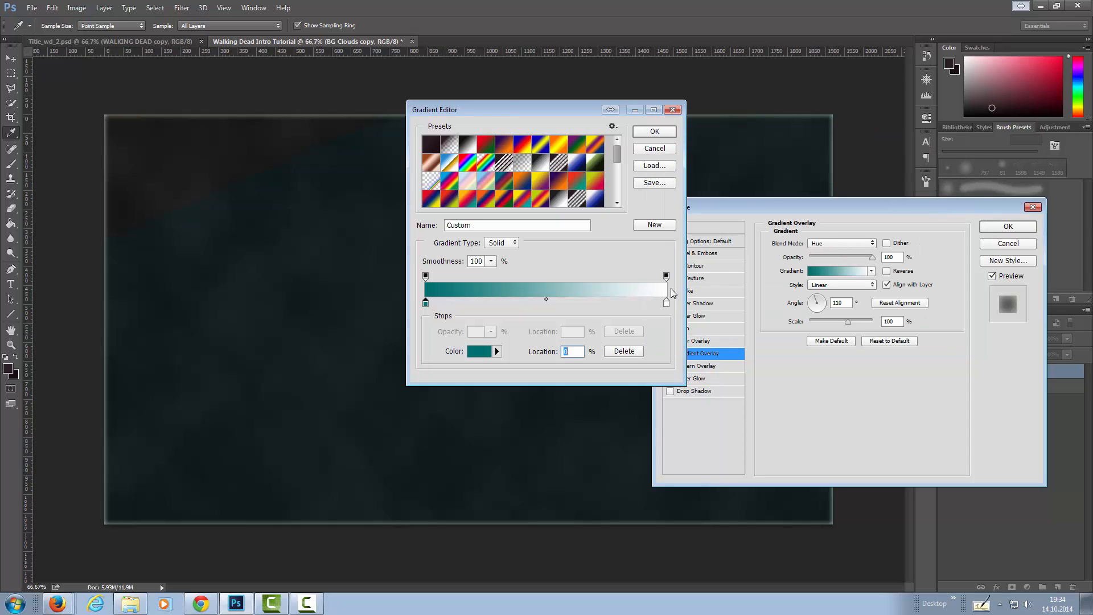
Set the colour of the gradient's 100% stop to #fee847.
double_click(667, 305)
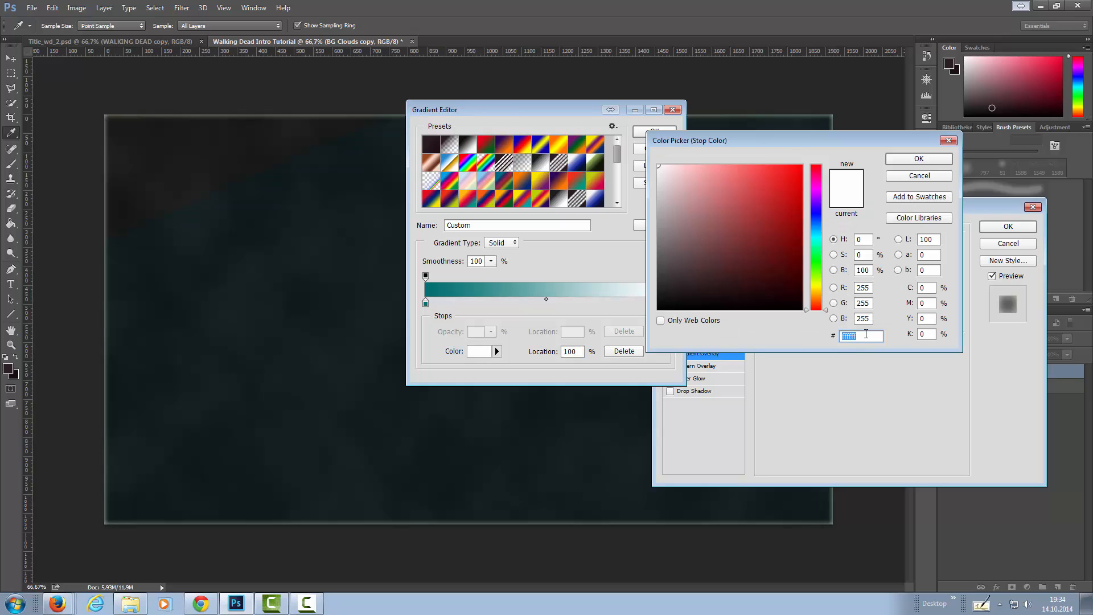
text(fee)
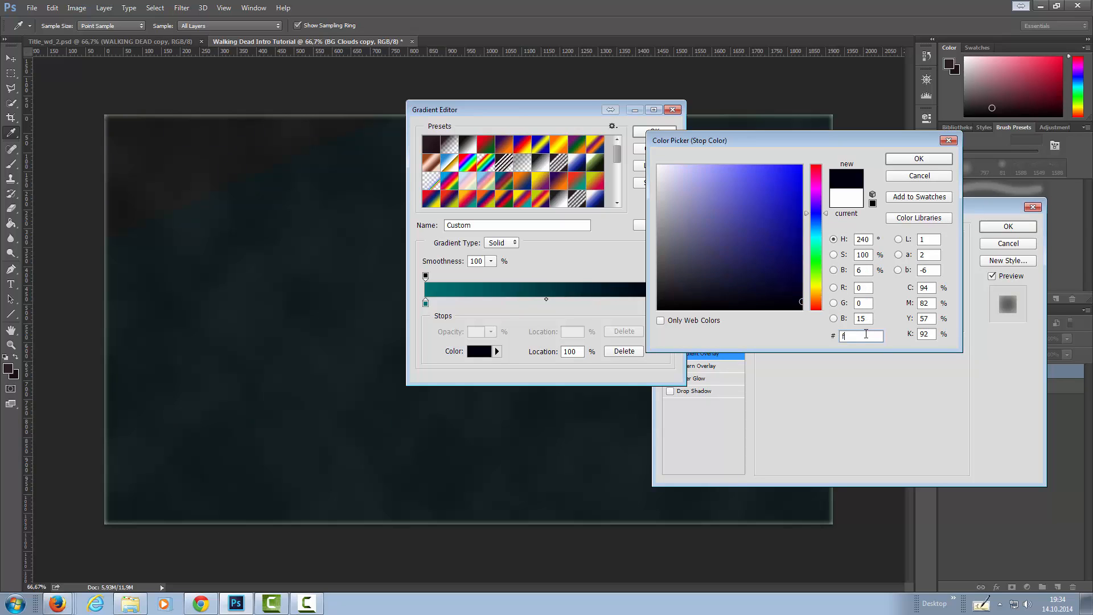
text(847)
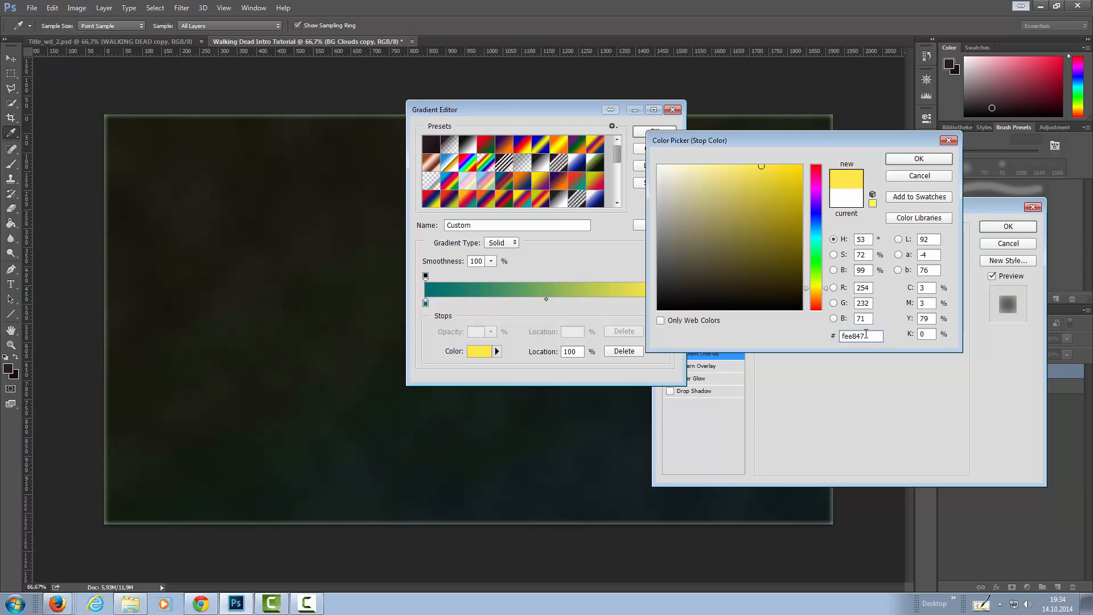
click(916, 159)
Set the opacity of the gradient's 100% opacity stop to 0% and accept the edited gradient.
click(667, 277)
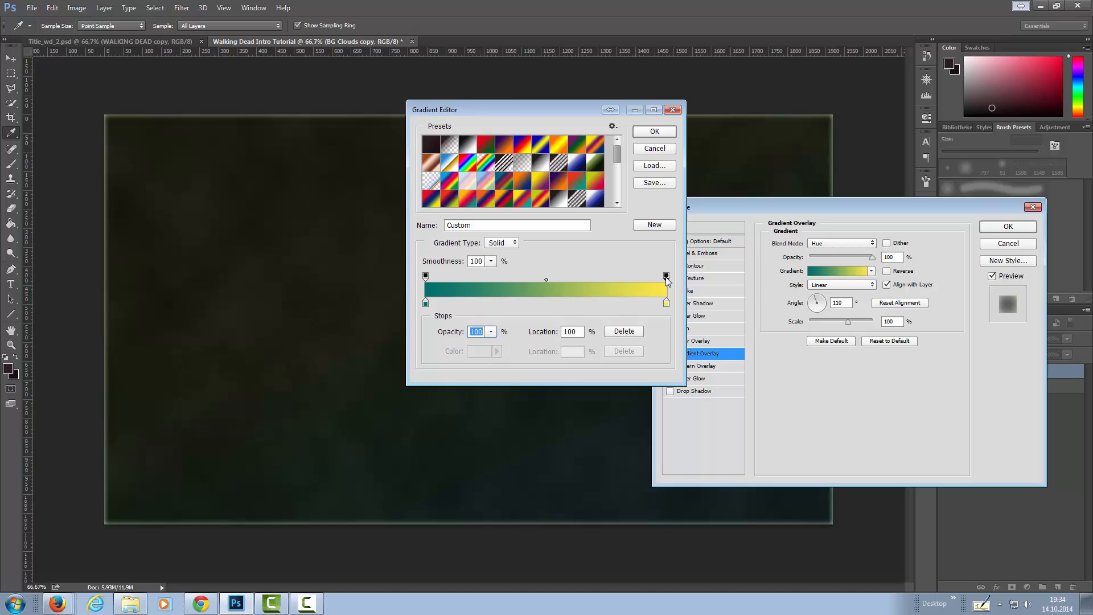
click(487, 335)
drag(487, 346, 371, 344)
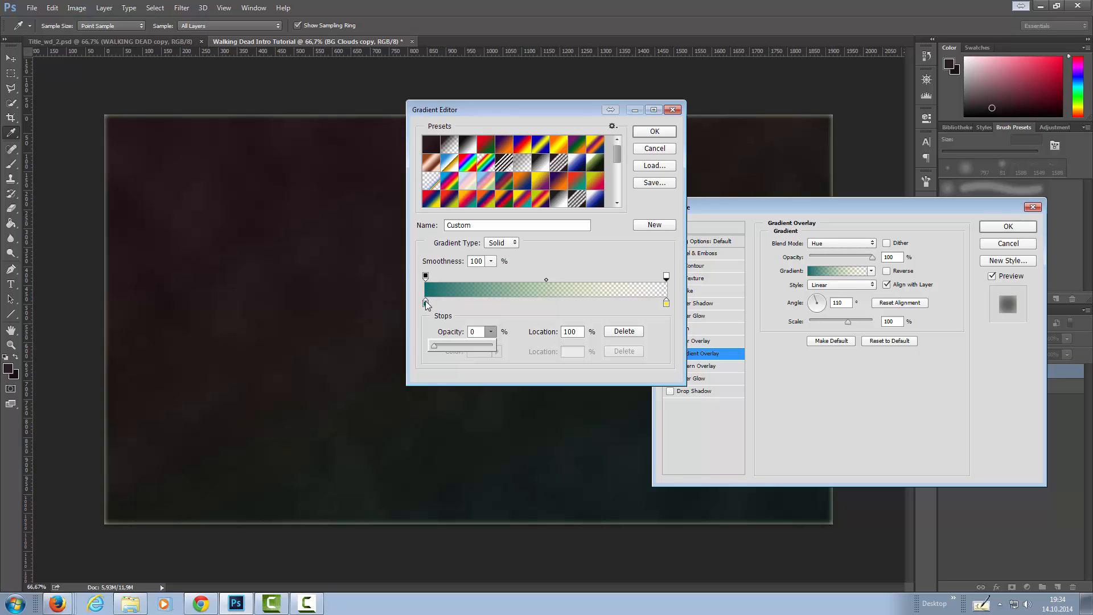
click(656, 131)
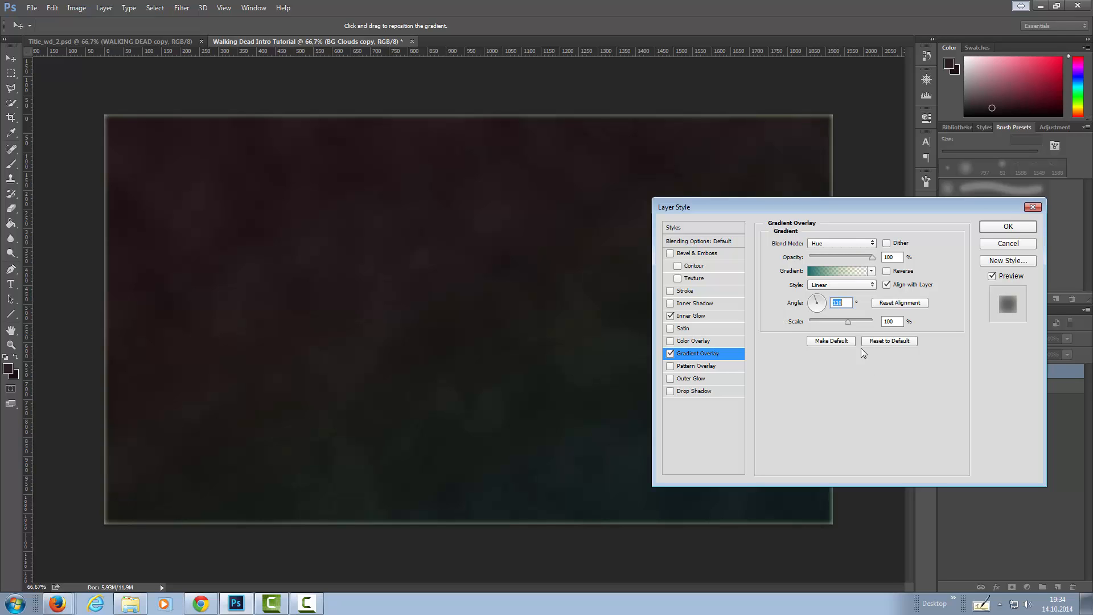
Reduce the Gradient Overlay's scale and slightly lower its opacity, and apply the layer style.
drag(846, 322, 798, 325)
drag(813, 321, 834, 323)
drag(868, 259, 857, 259)
click(1007, 228)
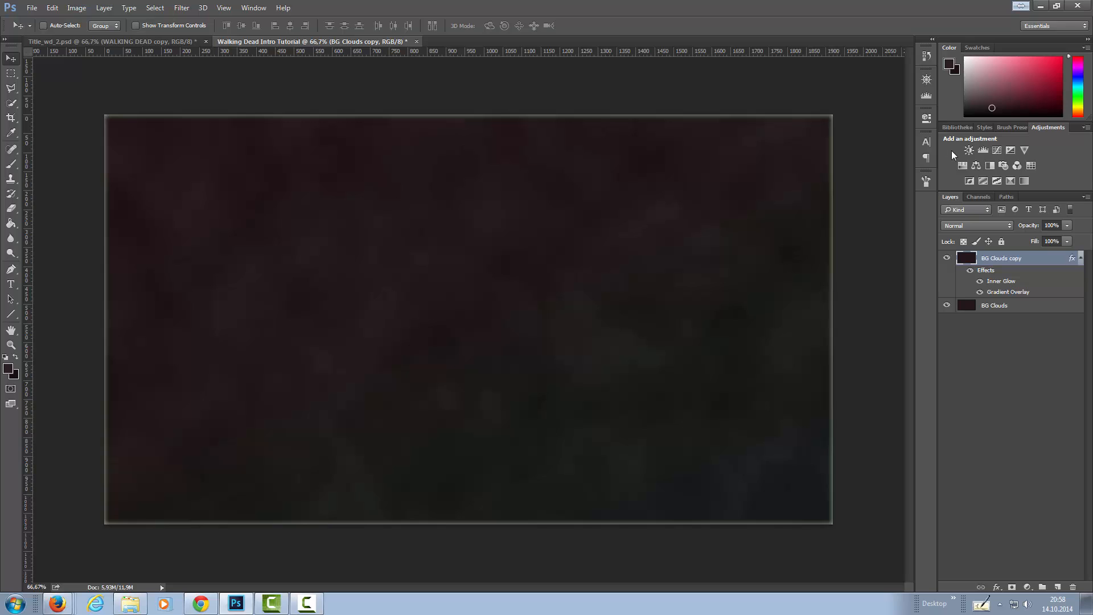
Add a Levels adjustment layer with black input 7 and midtones 1.12, and toggle its visibility to compare.
click(984, 149)
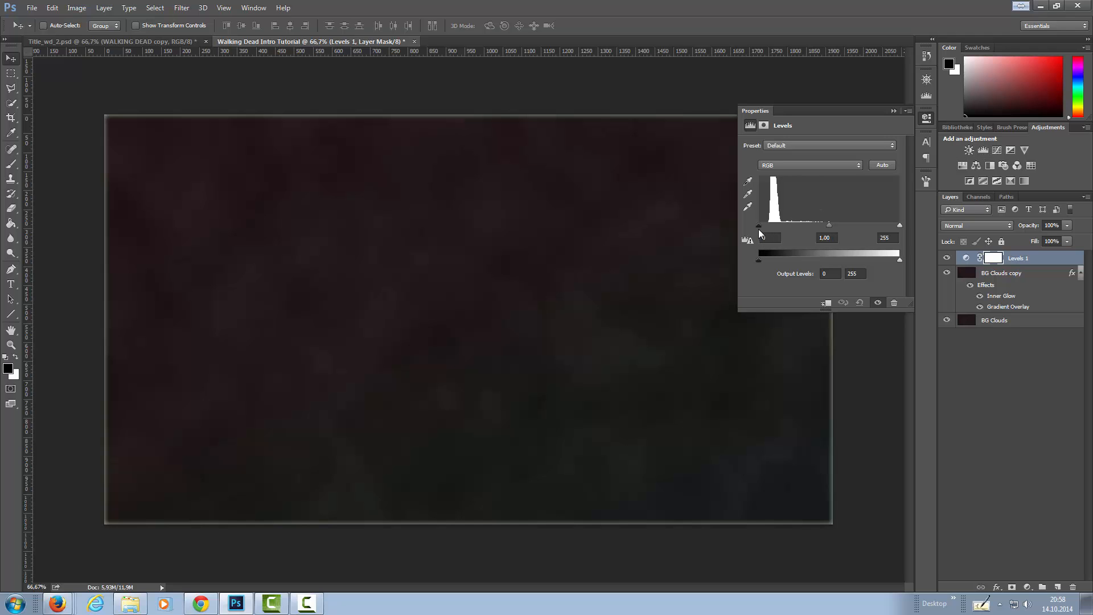
drag(758, 226, 761, 225)
drag(831, 228, 828, 227)
click(948, 260)
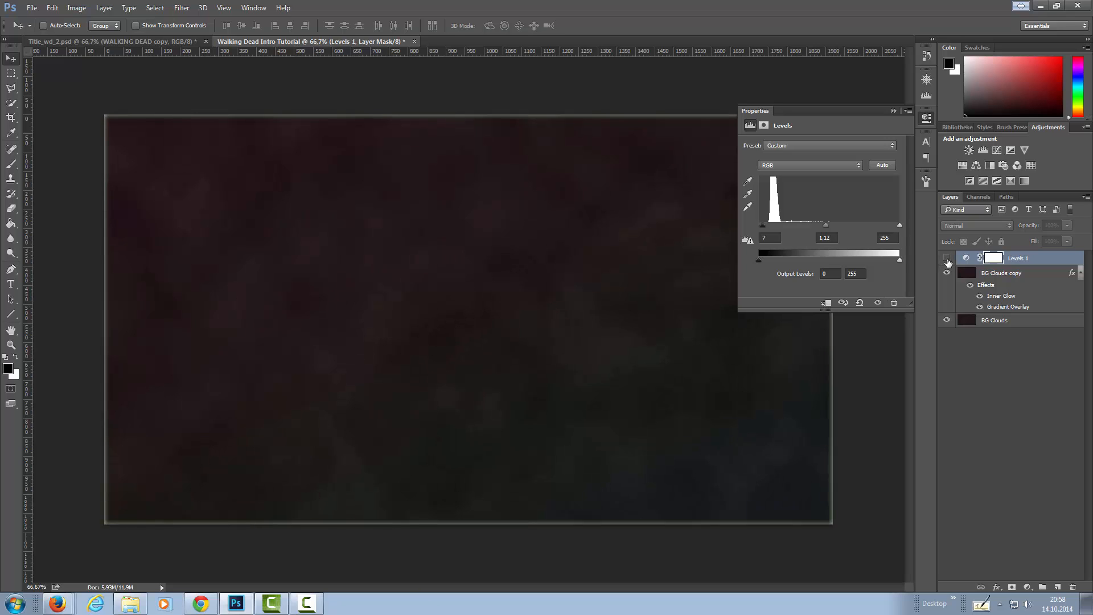
click(948, 259)
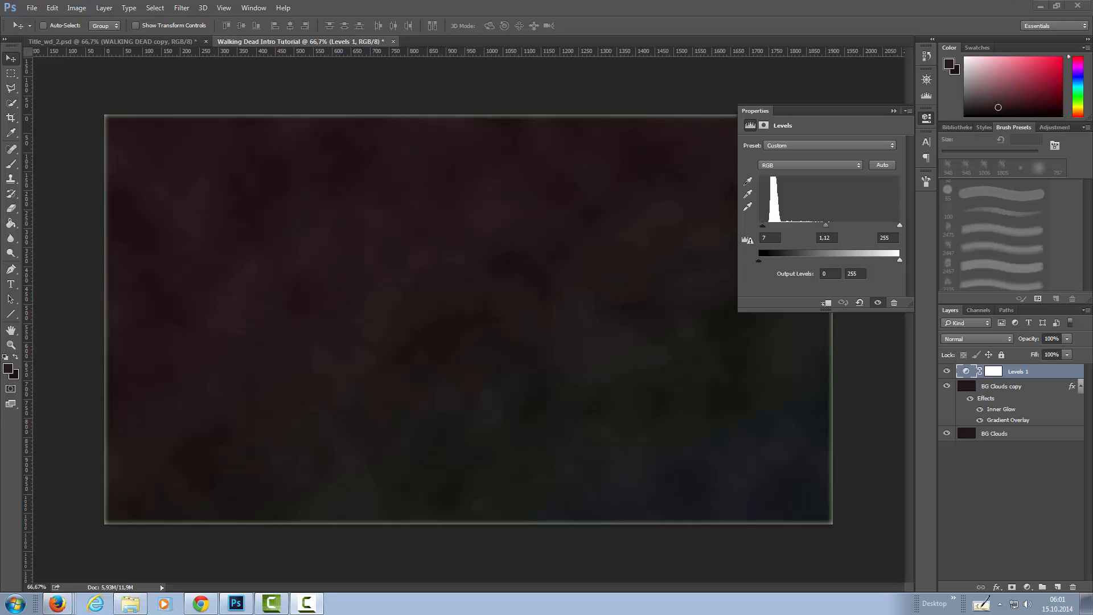
Create a new layer above the Levels adjustment and confirm #2b1c1f as the foreground colour.
click(932, 117)
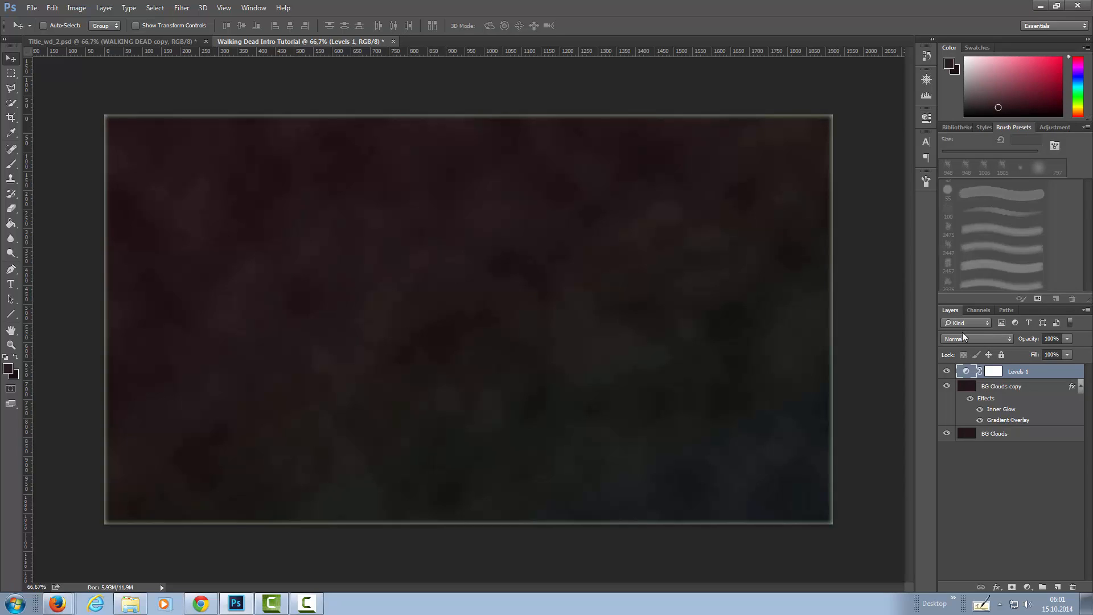
click(1057, 587)
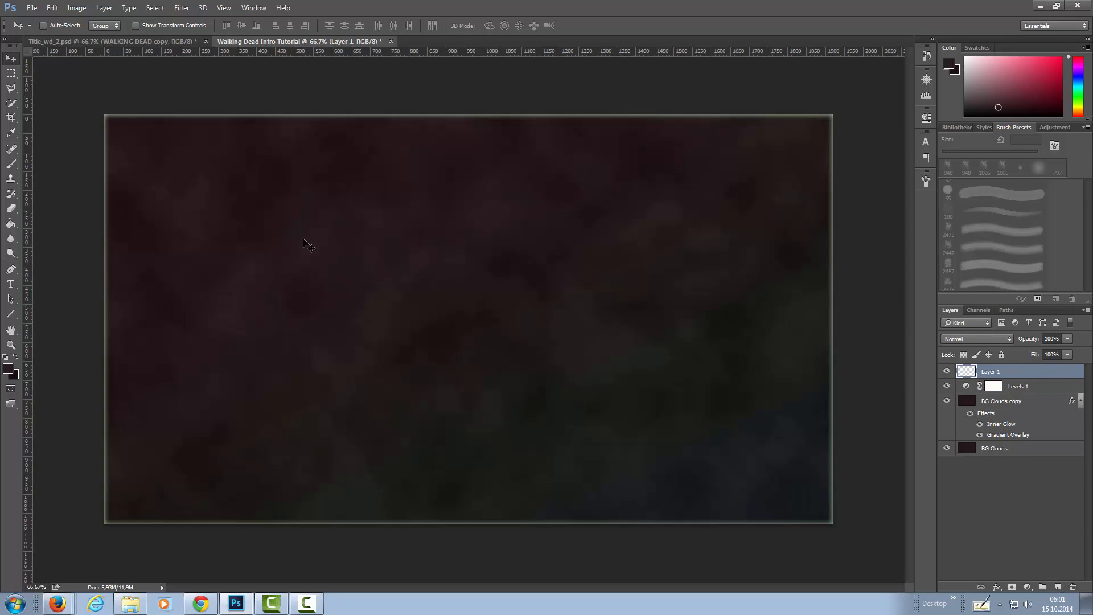
click(12, 368)
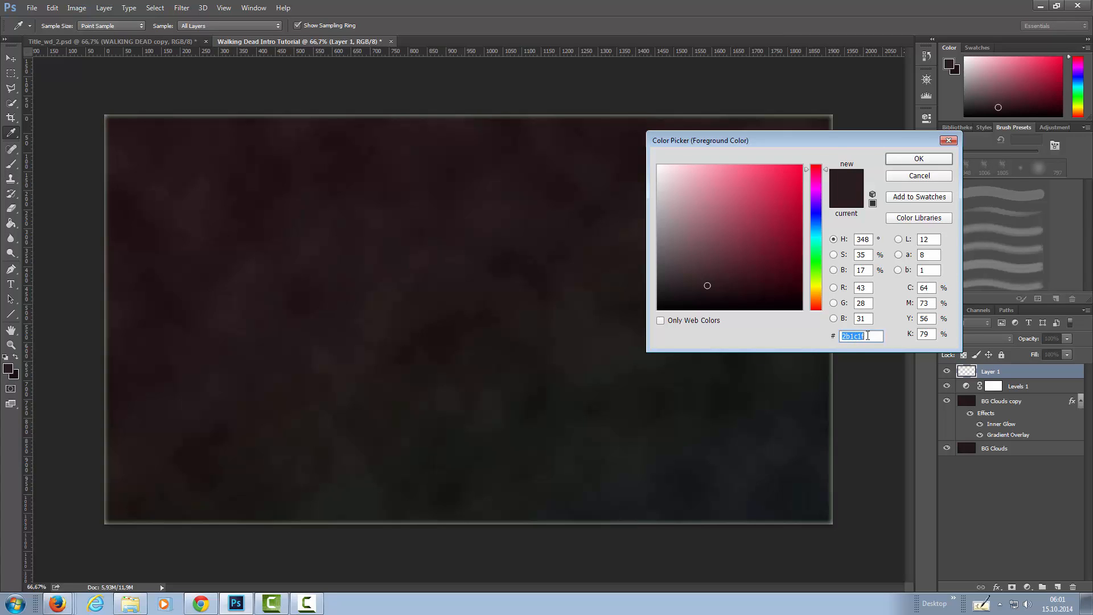
click(930, 158)
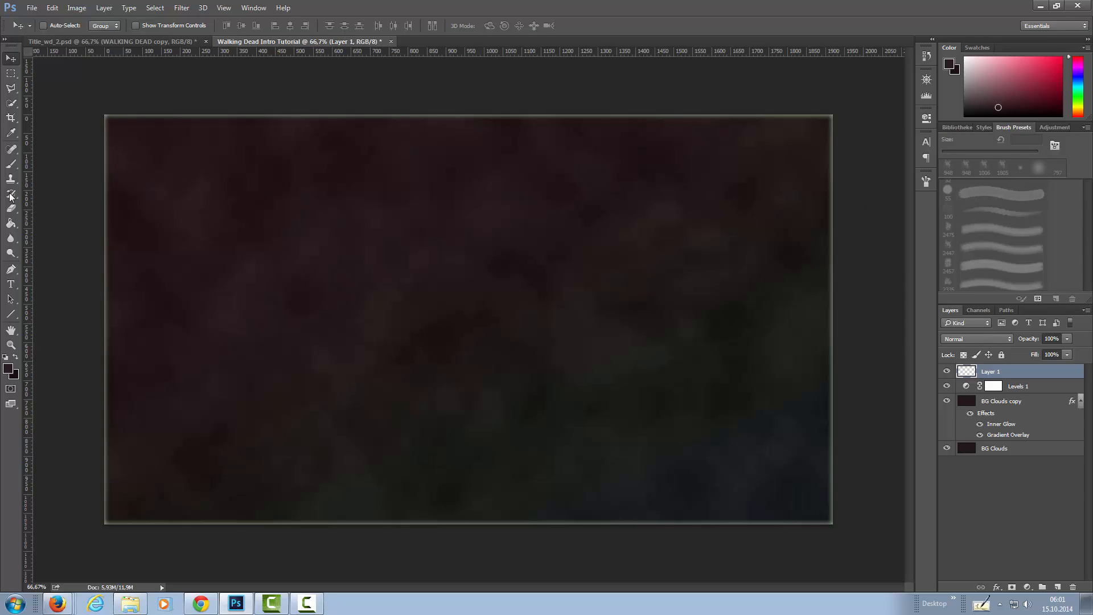
Stamp cloud texture on the new layer with the 948 px textured brush at 56% opacity, and set the layer's blend mode to Screen.
click(11, 164)
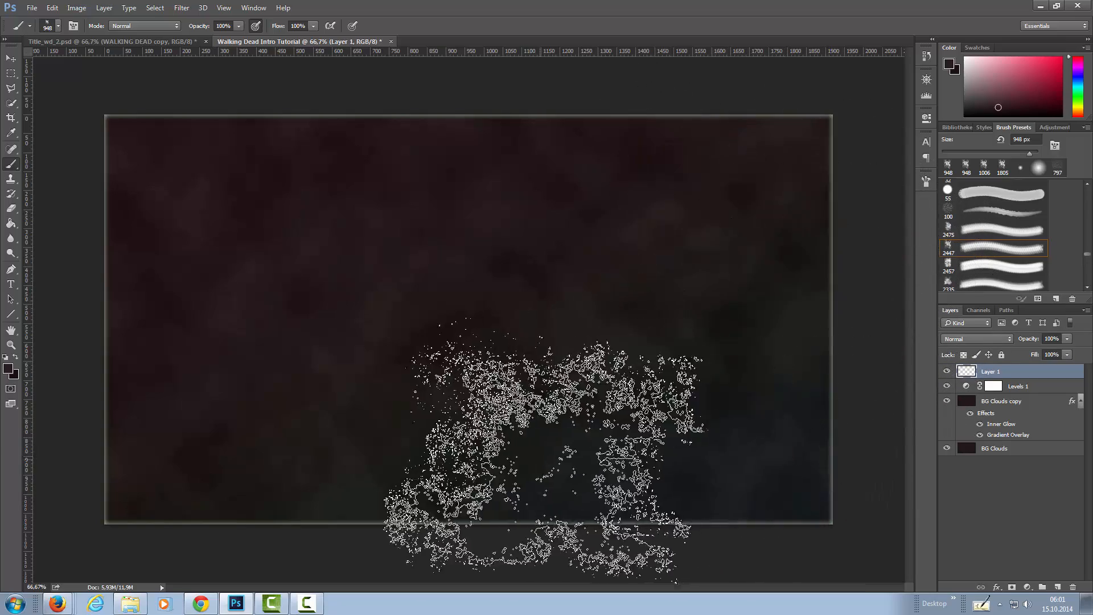
click(239, 26)
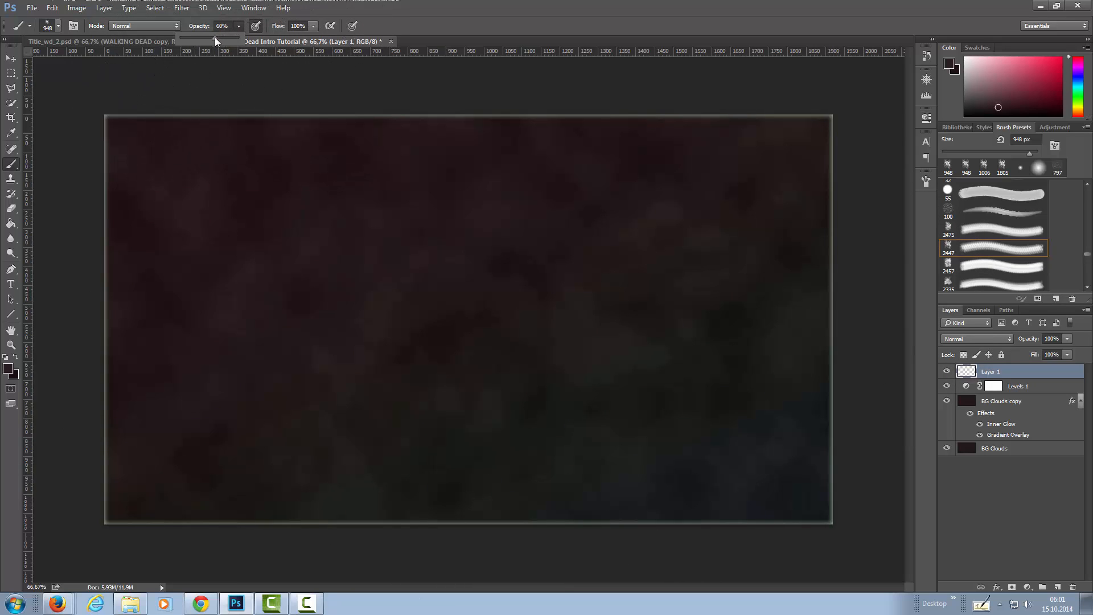
drag(214, 39, 212, 39)
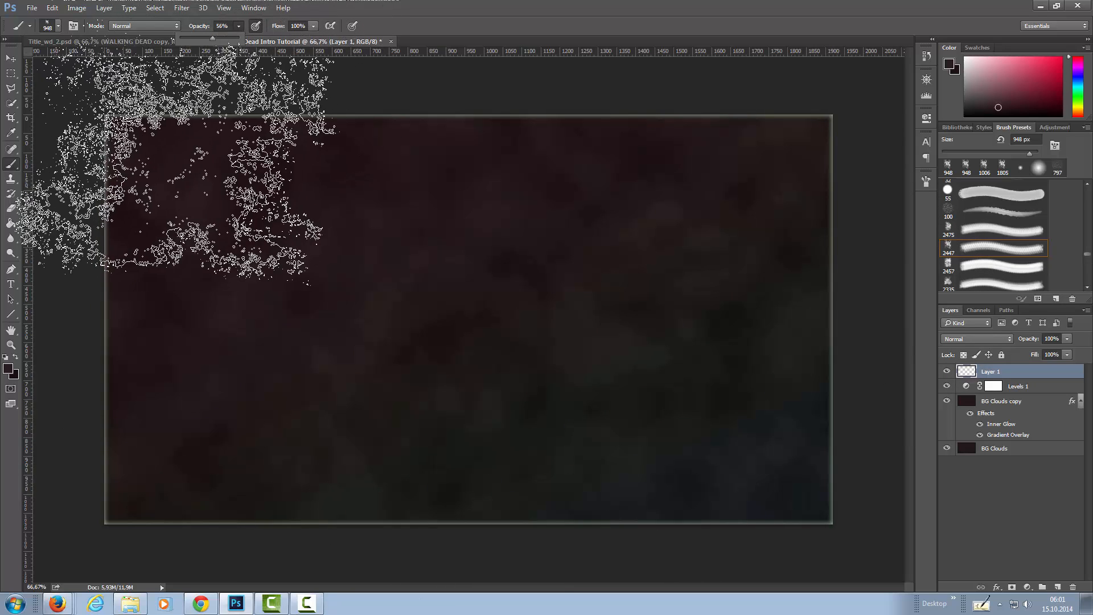
click(181, 184)
click(251, 367)
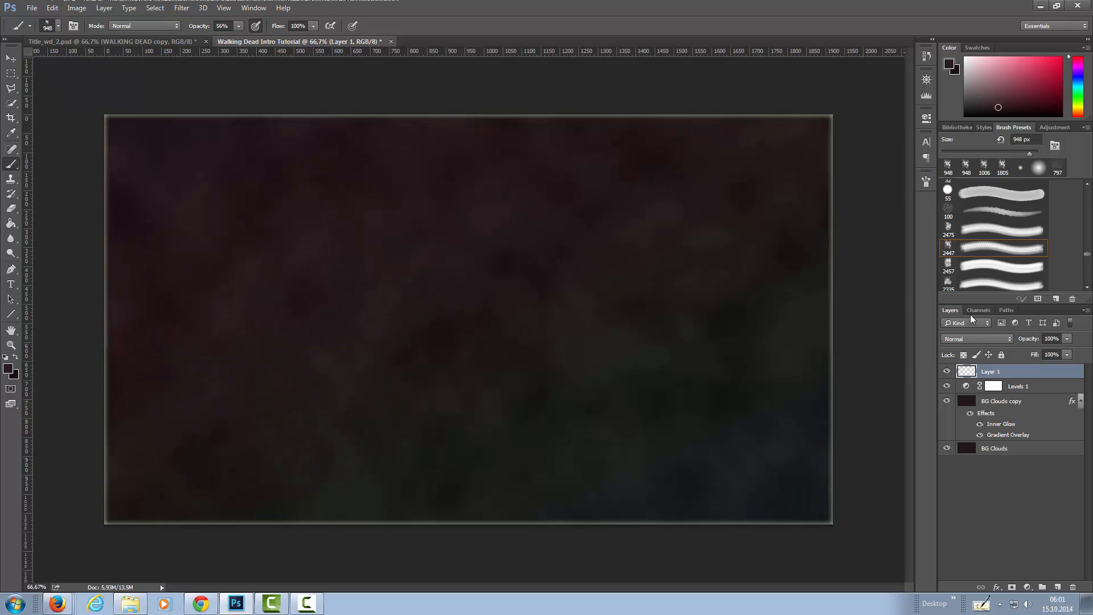
click(996, 339)
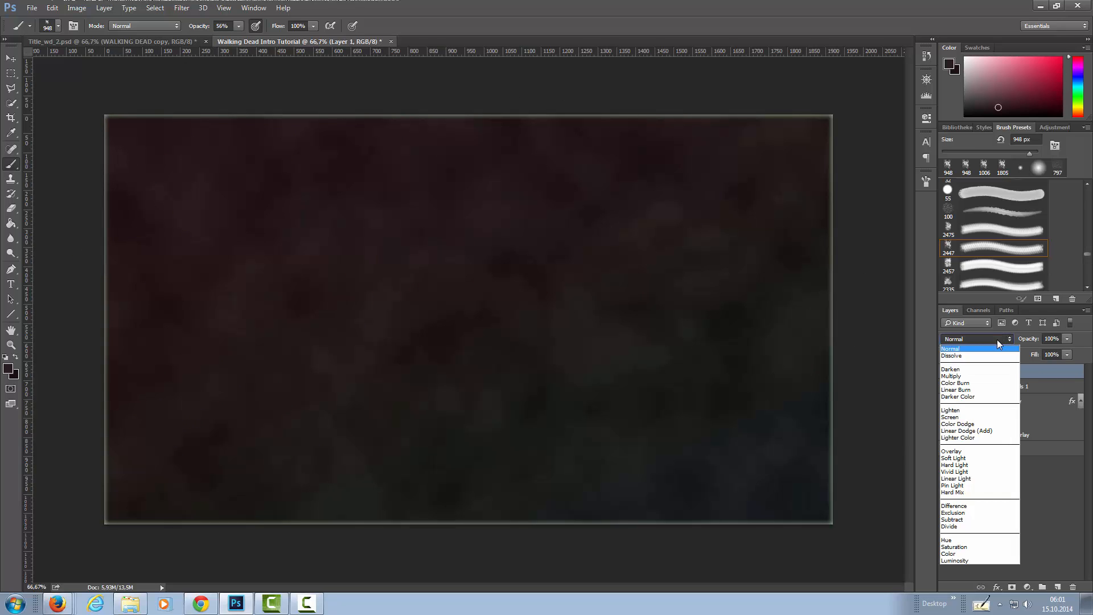
click(996, 417)
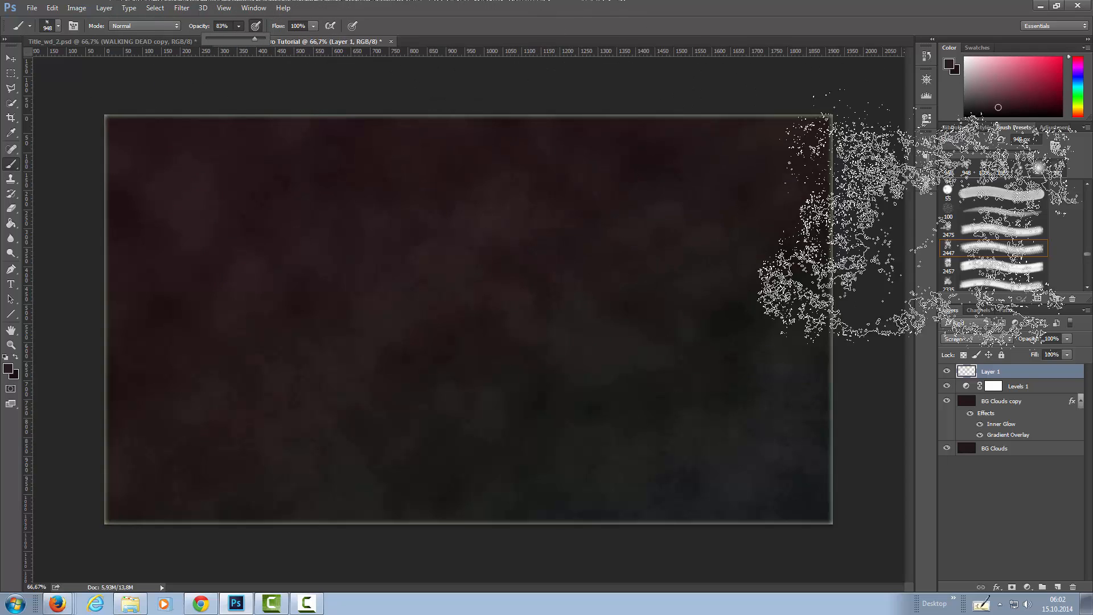
Rotate the brush tip to 62°, raise the brush opacity to 98% and paint more cloud texture over the background.
click(926, 181)
drag(836, 303, 853, 293)
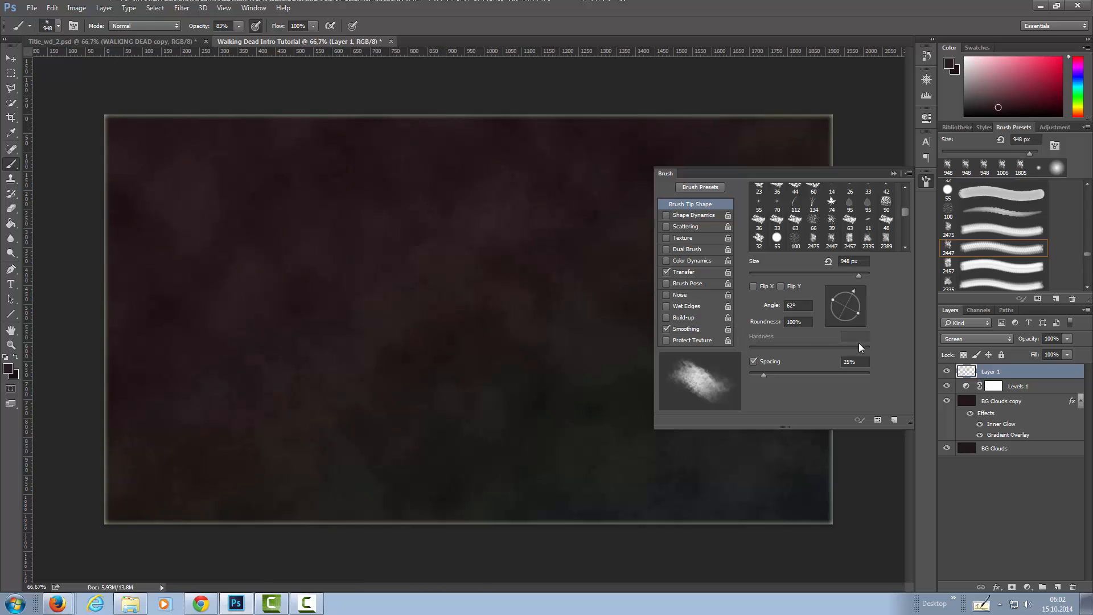
click(238, 26)
drag(246, 39, 247, 38)
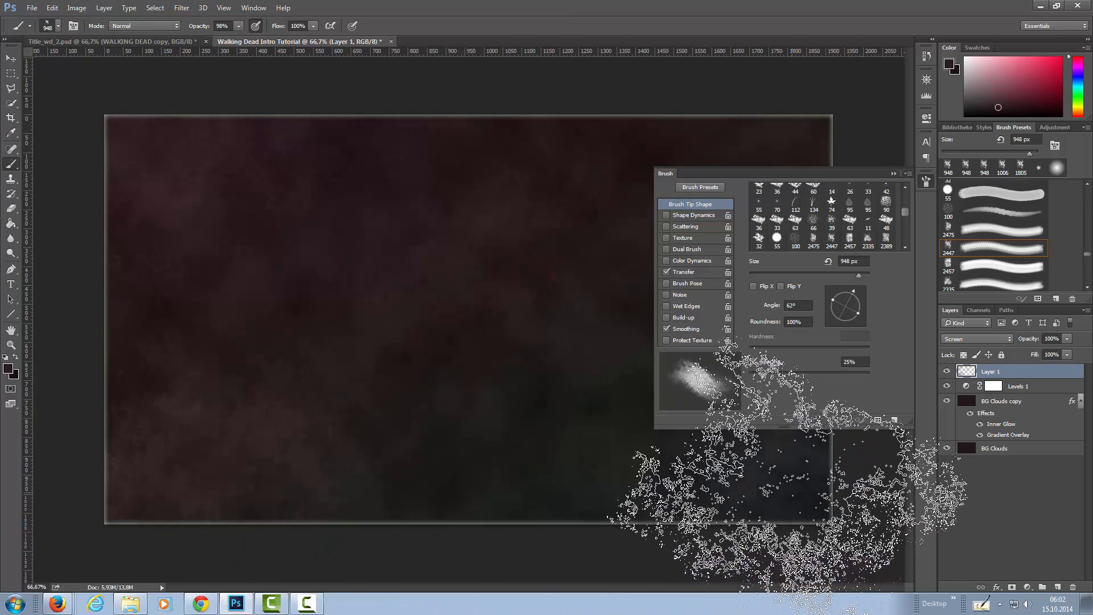
click(927, 181)
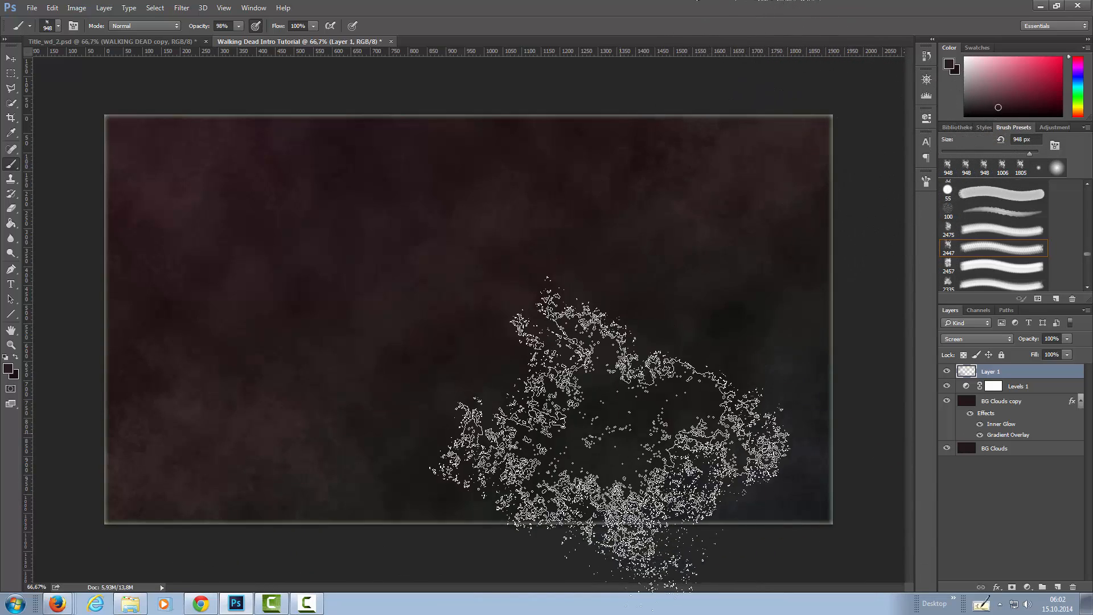
Set Layer 1's opacity to 83% and convert the layer to a smart object.
click(1069, 340)
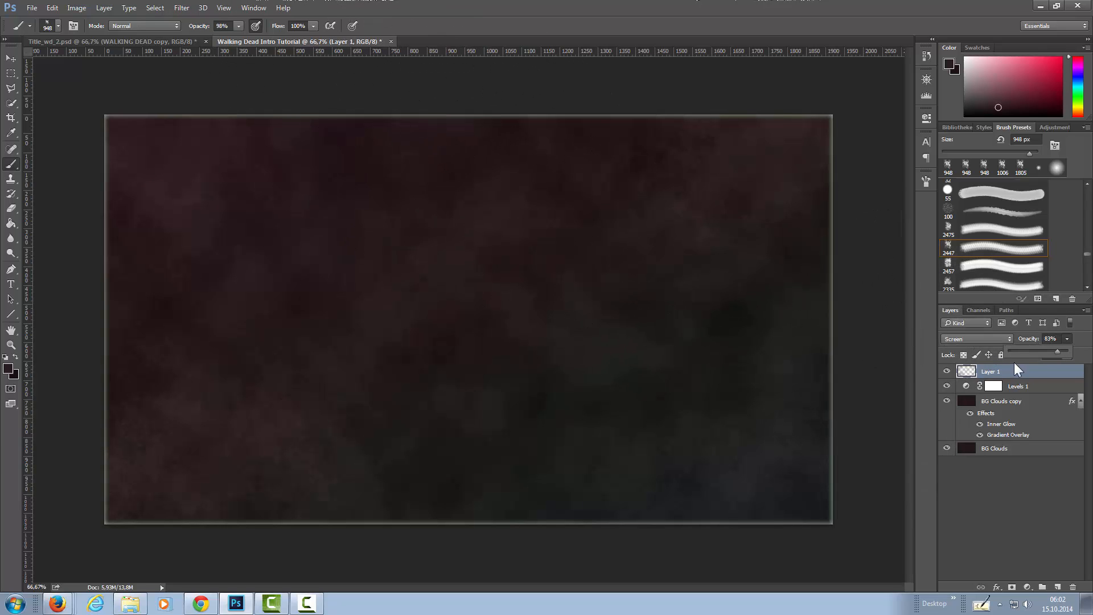
right_click(1038, 374)
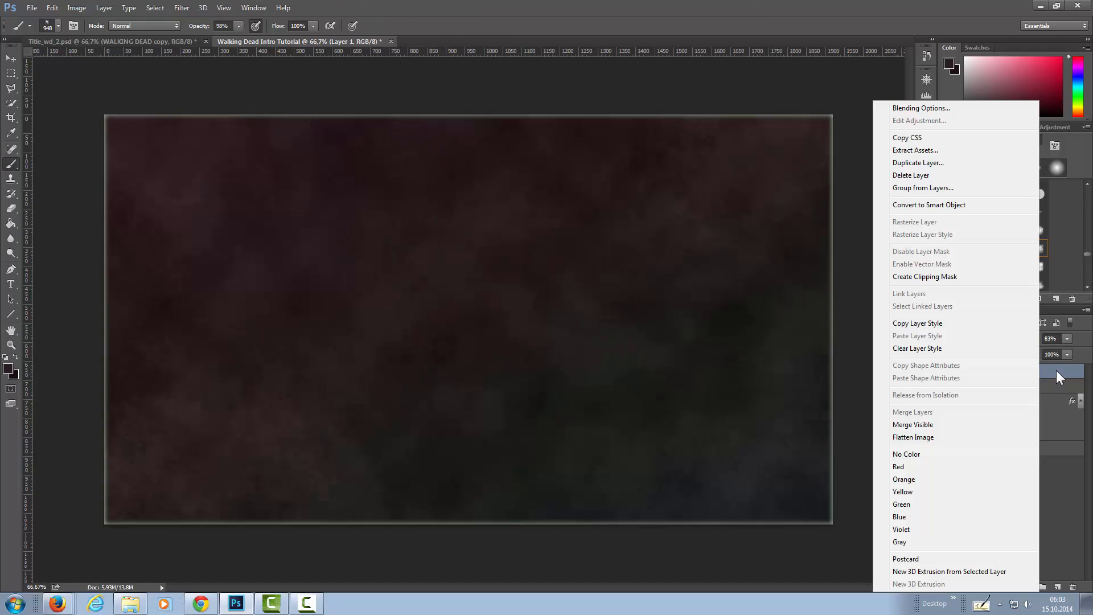
click(934, 205)
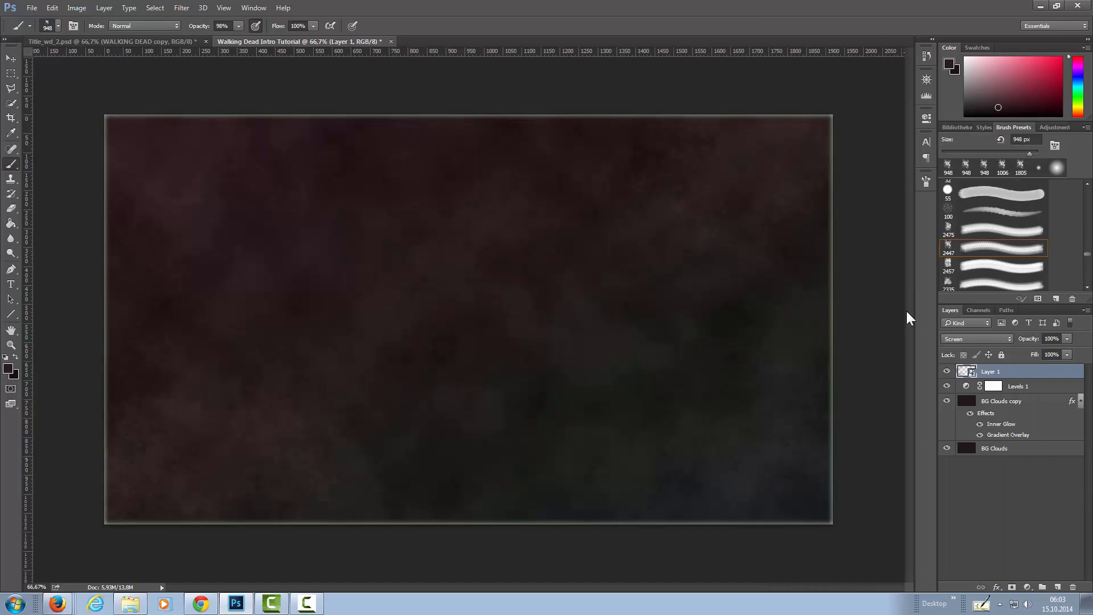
Apply a Gaussian Blur with a 2.0 px radius to Layer 1 and toggle the smart filter to compare.
click(181, 8)
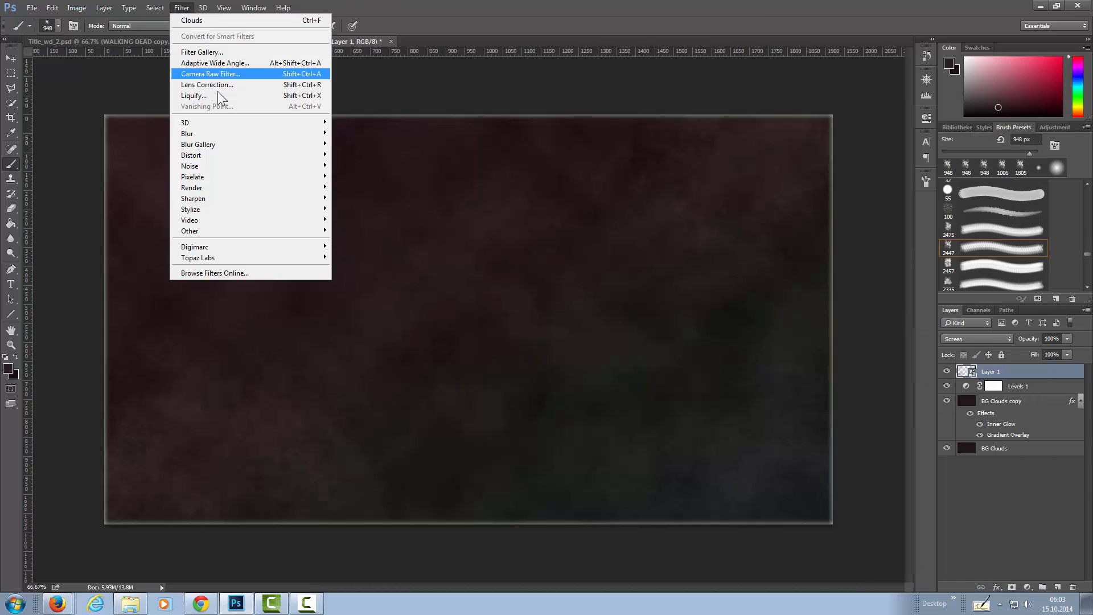
mouse_move(260, 133)
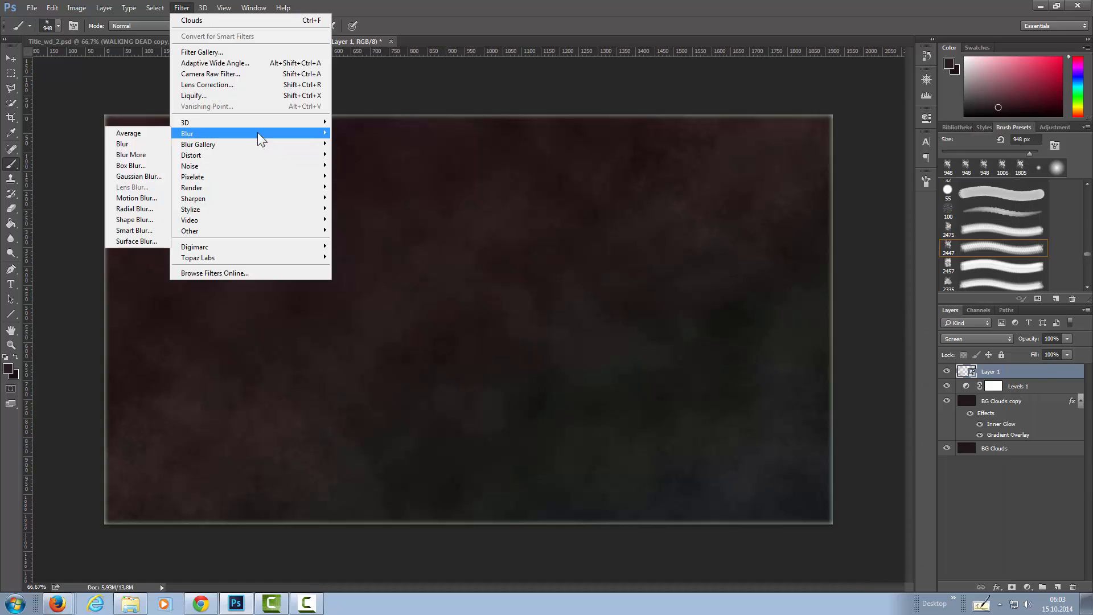
click(141, 176)
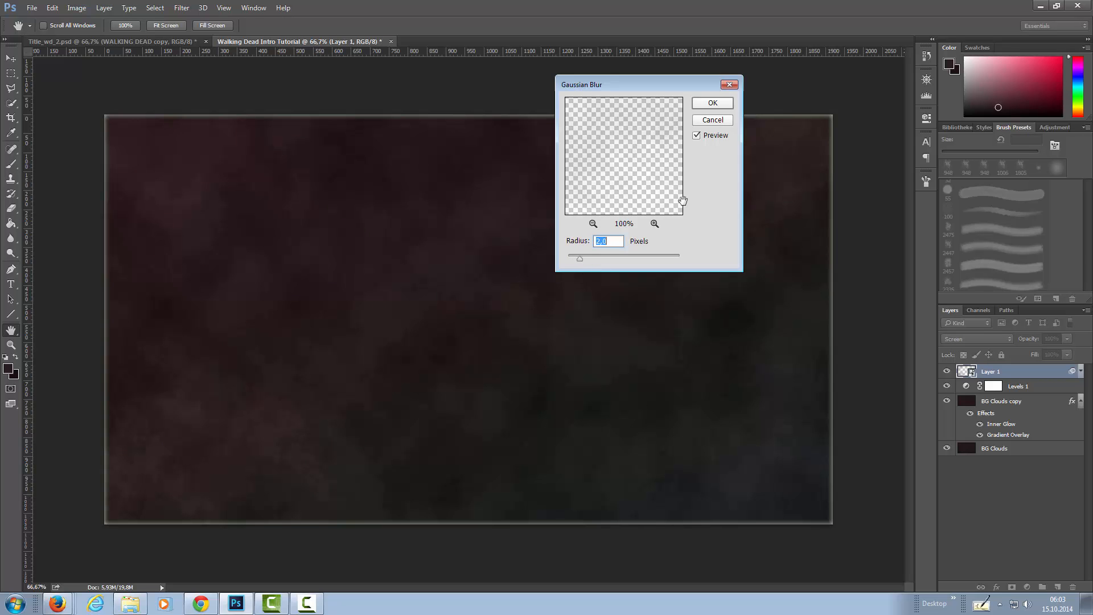
click(712, 102)
key(b)
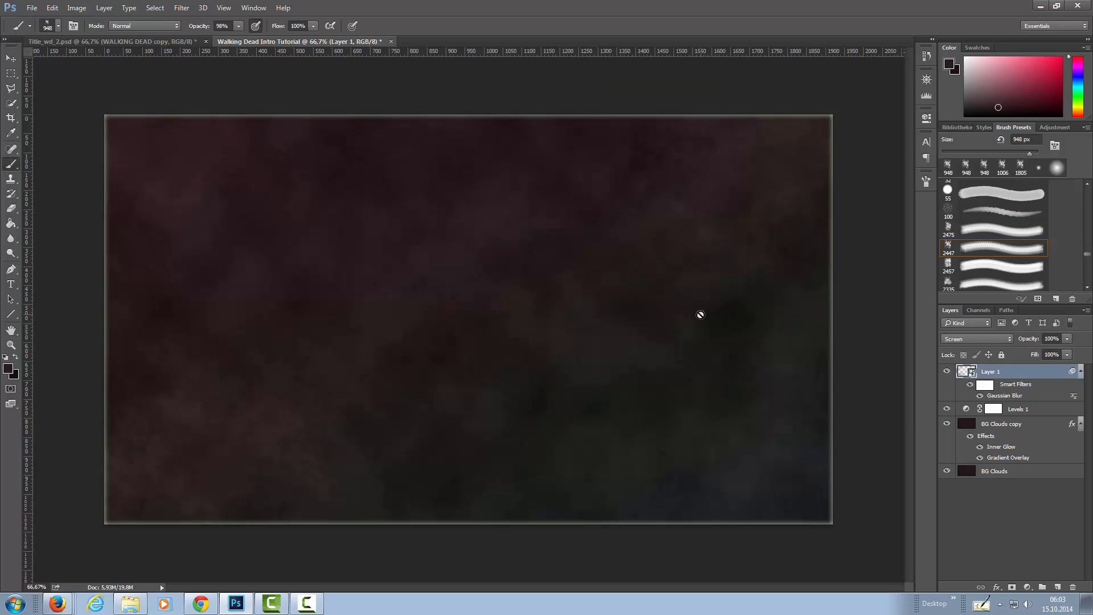
click(971, 385)
click(971, 386)
click(971, 386)
click(971, 385)
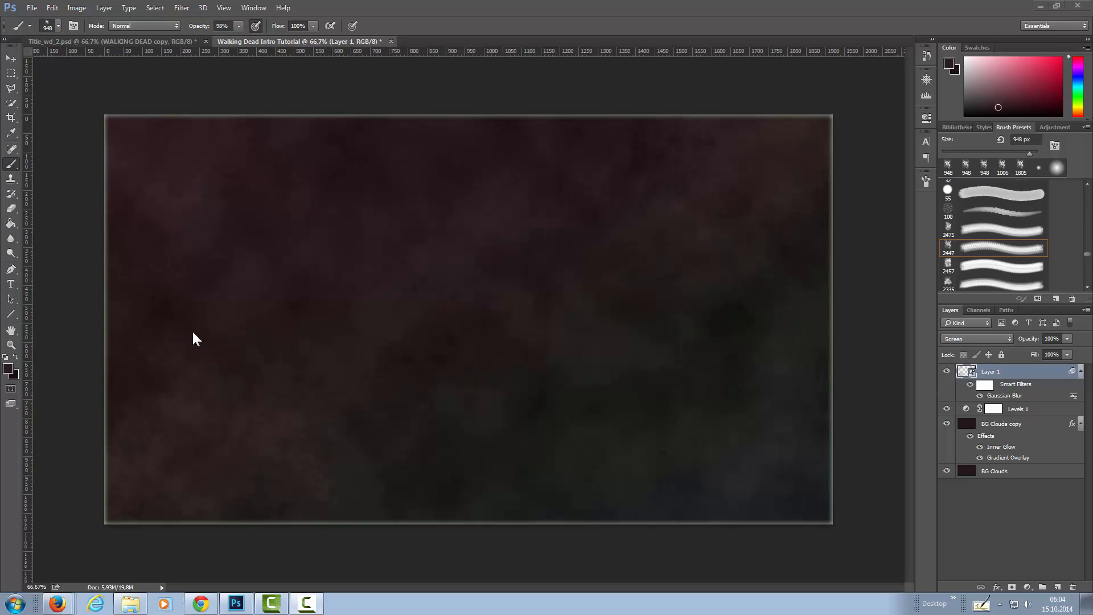
Add a new layer above Layer 1 and set the foreground colour to #857276 for the brush.
click(1058, 587)
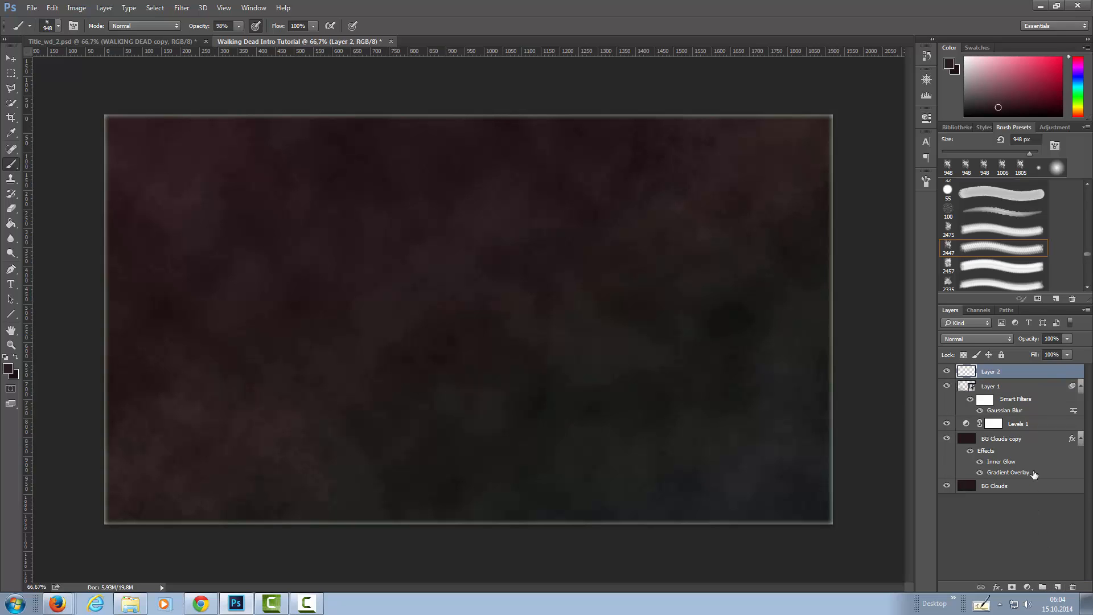
click(8, 368)
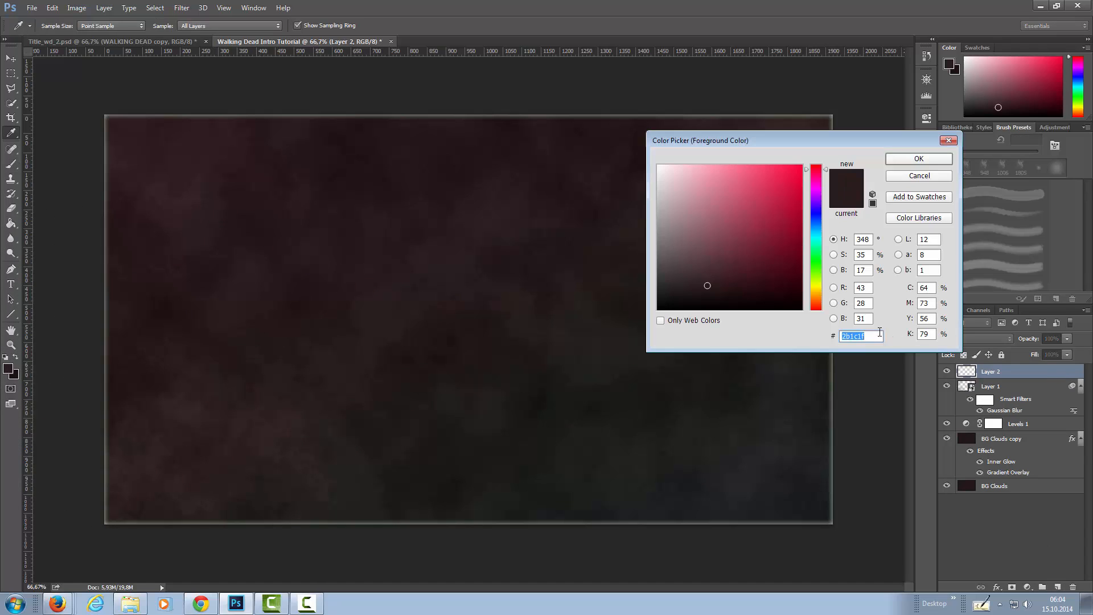
text(85)
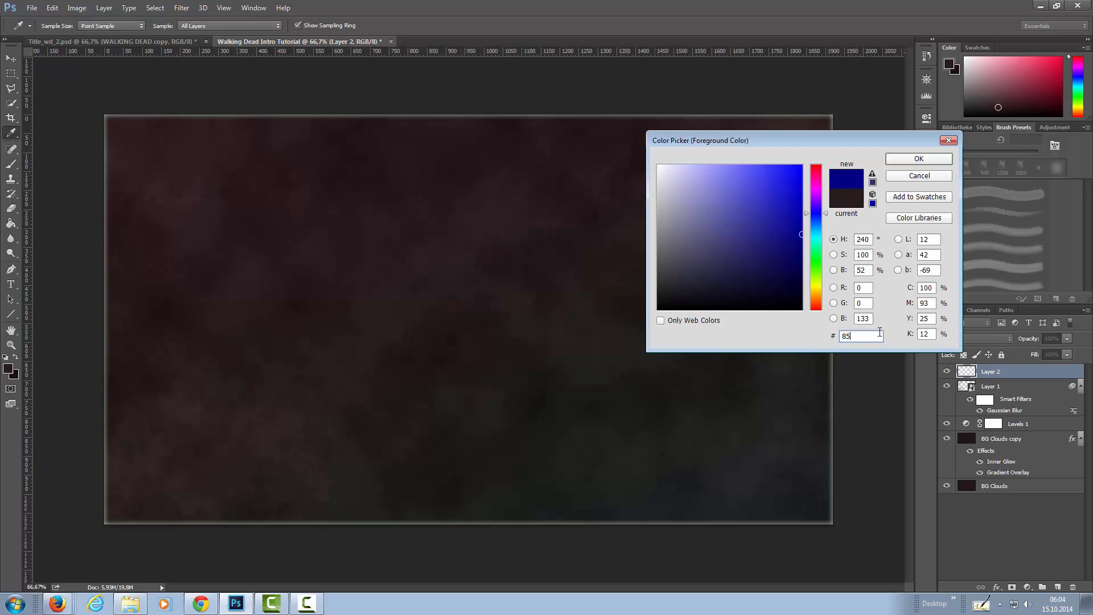
text(7)
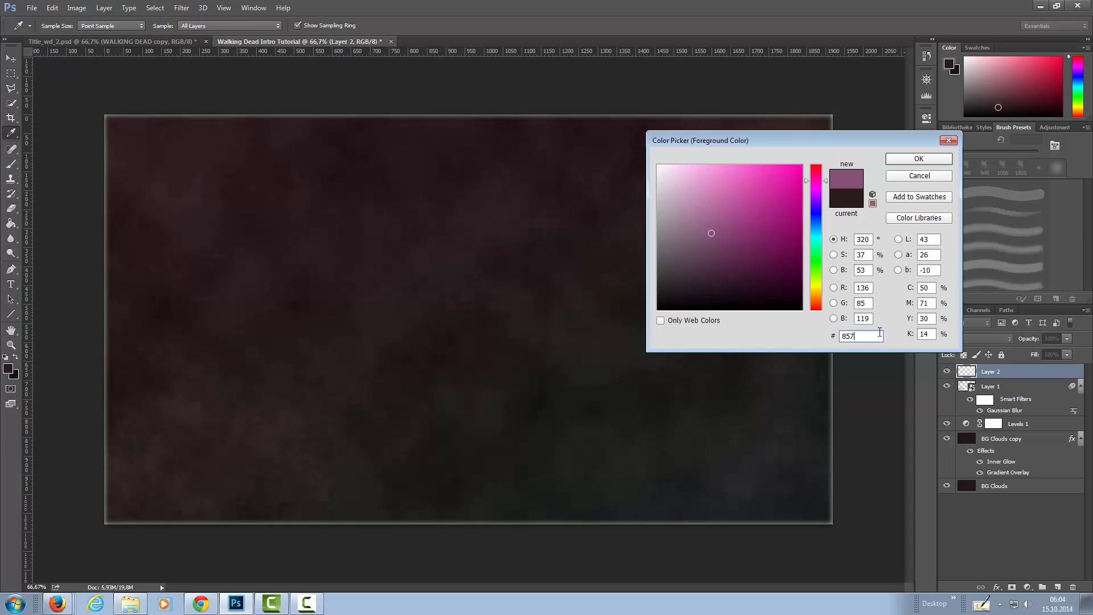
text(276)
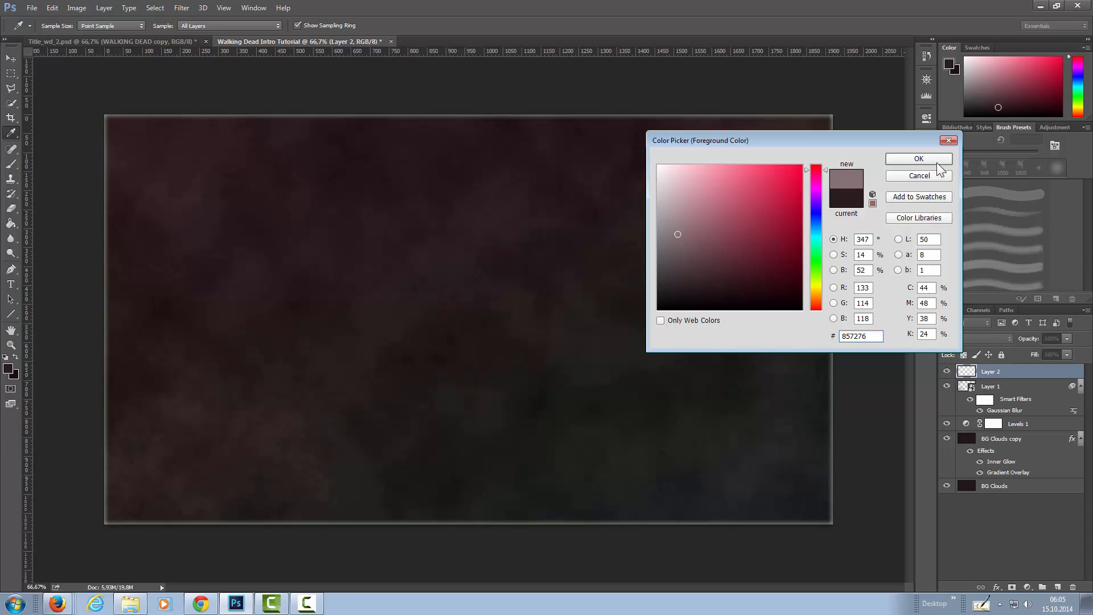
click(936, 160)
key(b)
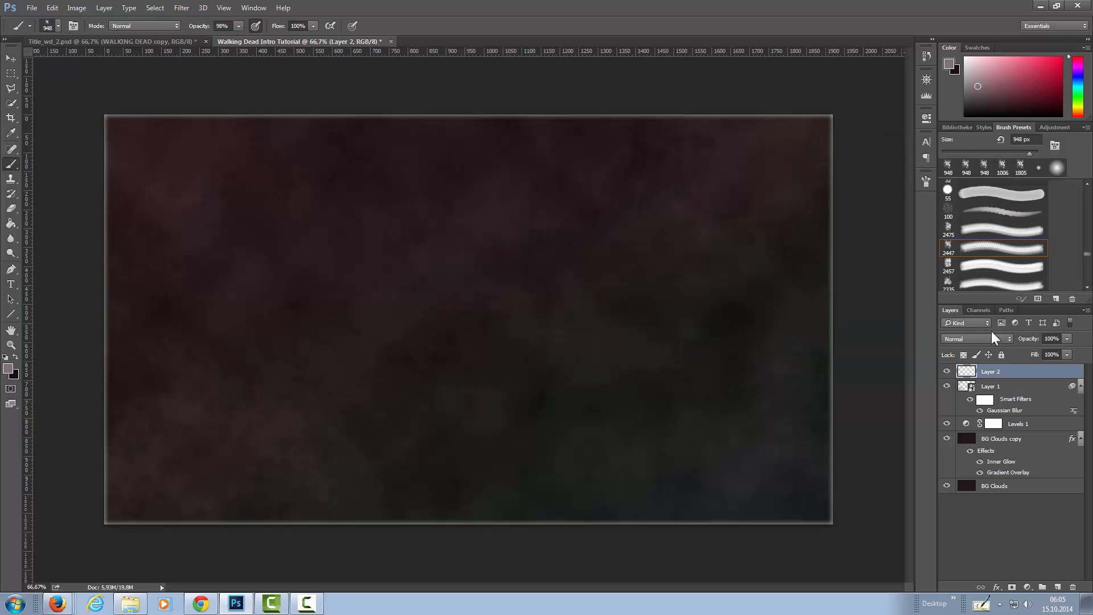
Find the 1449 px splatter brush among the brush presets and select it.
click(1087, 289)
click(1087, 289)
click(1088, 289)
click(1088, 289)
click(1088, 289)
click(1088, 289)
click(1088, 288)
click(1088, 288)
click(1088, 289)
drag(1086, 260, 1088, 284)
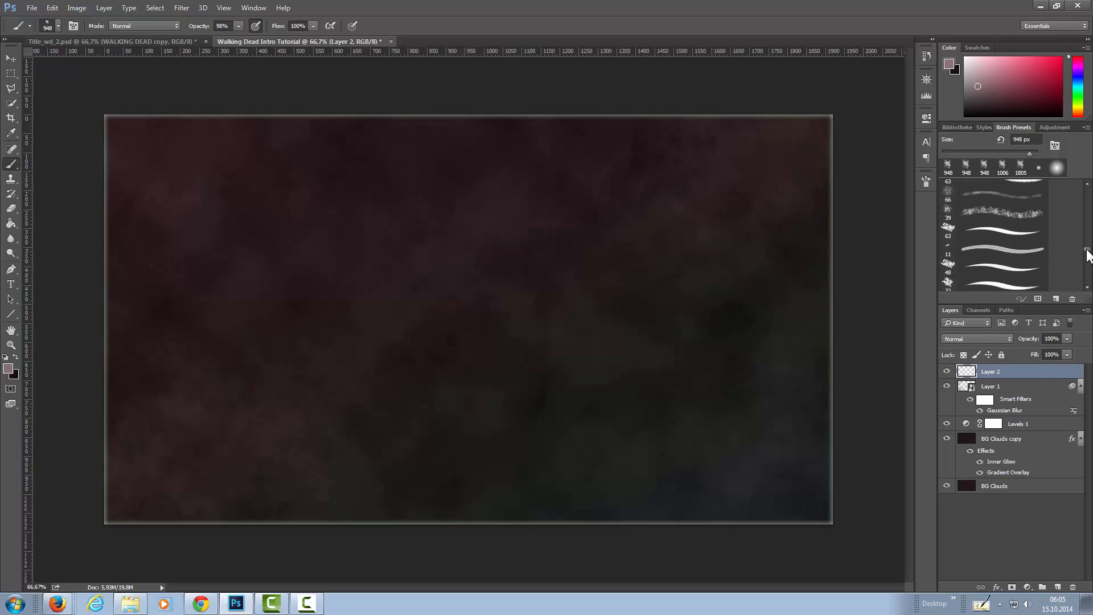
drag(1086, 249, 1086, 266)
scroll(1050, 262, down, 5)
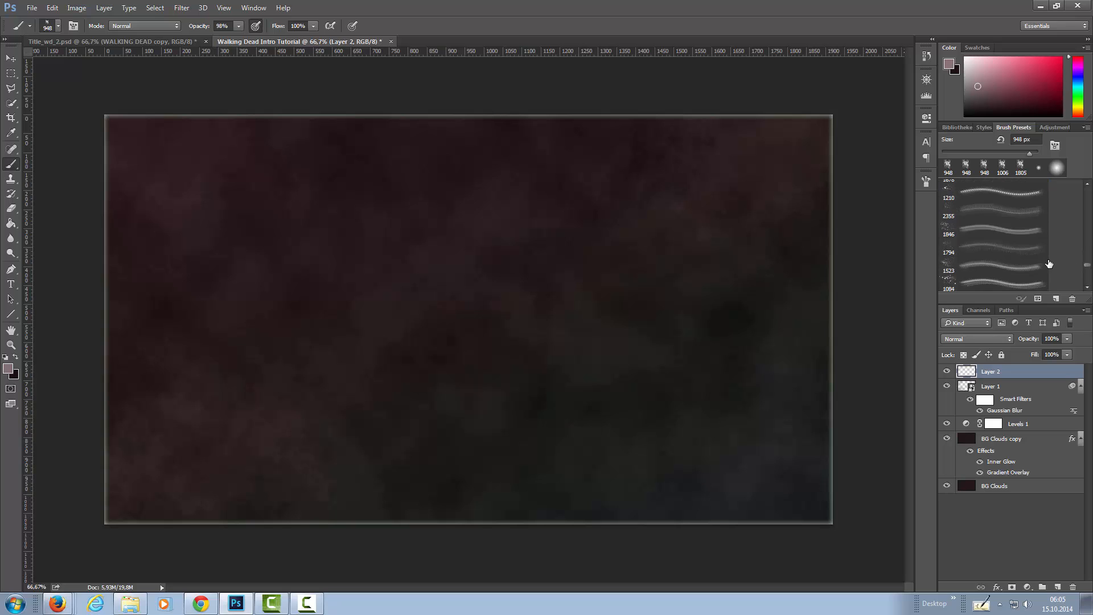
scroll(1049, 264, down, 1)
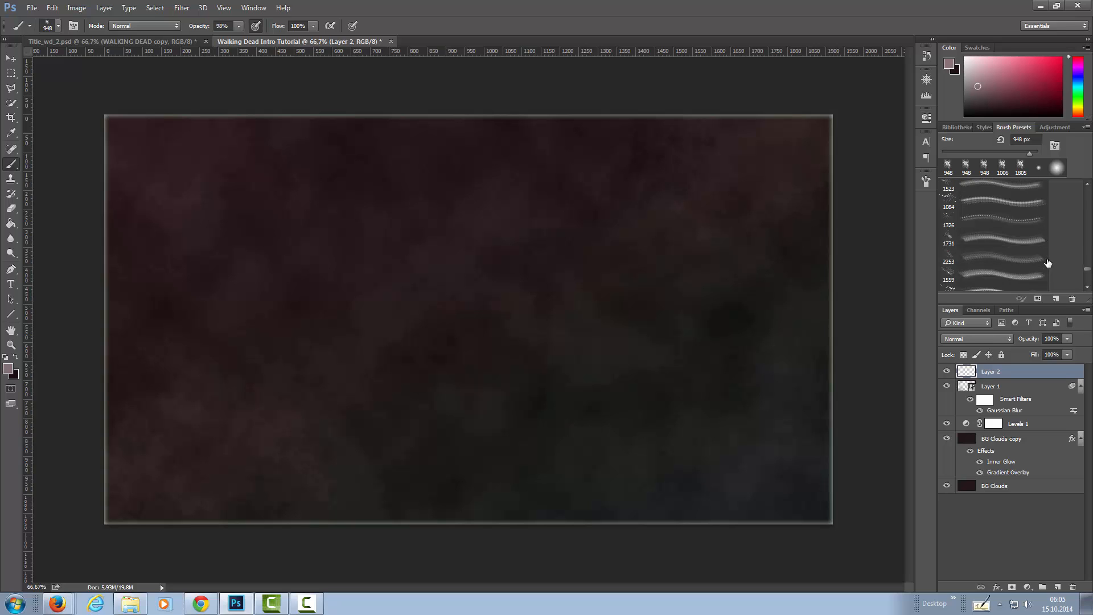
scroll(1049, 263, down, 4)
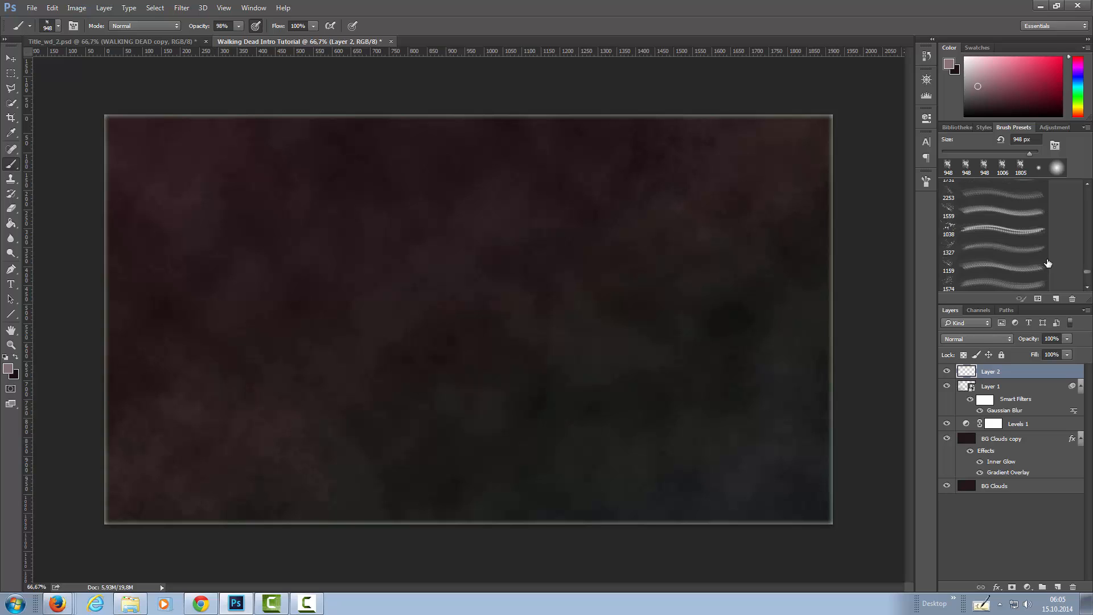
scroll(1048, 263, down, 3)
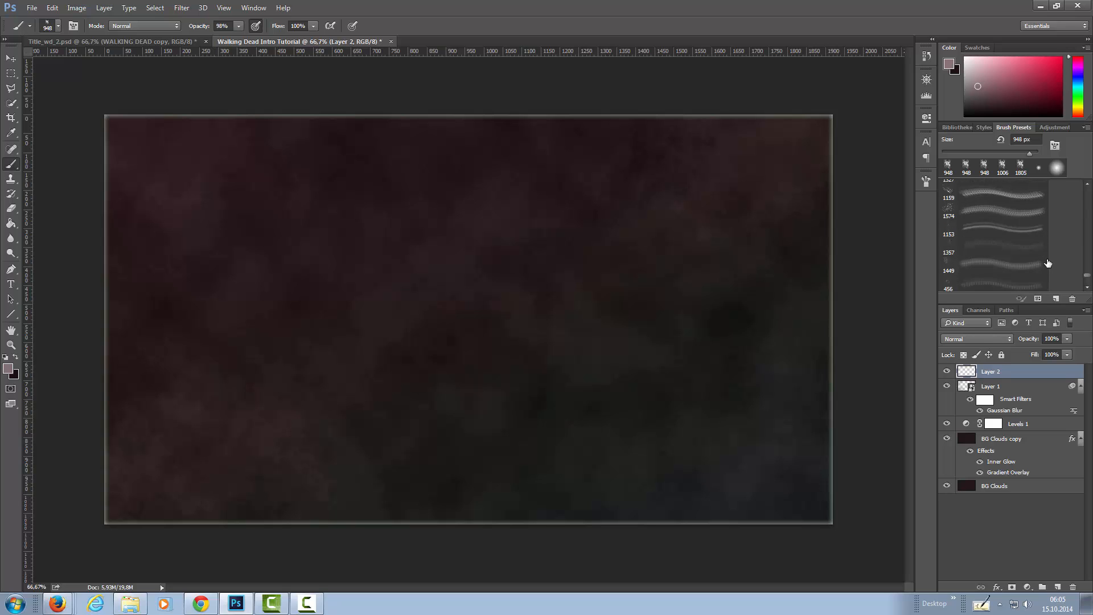
click(956, 271)
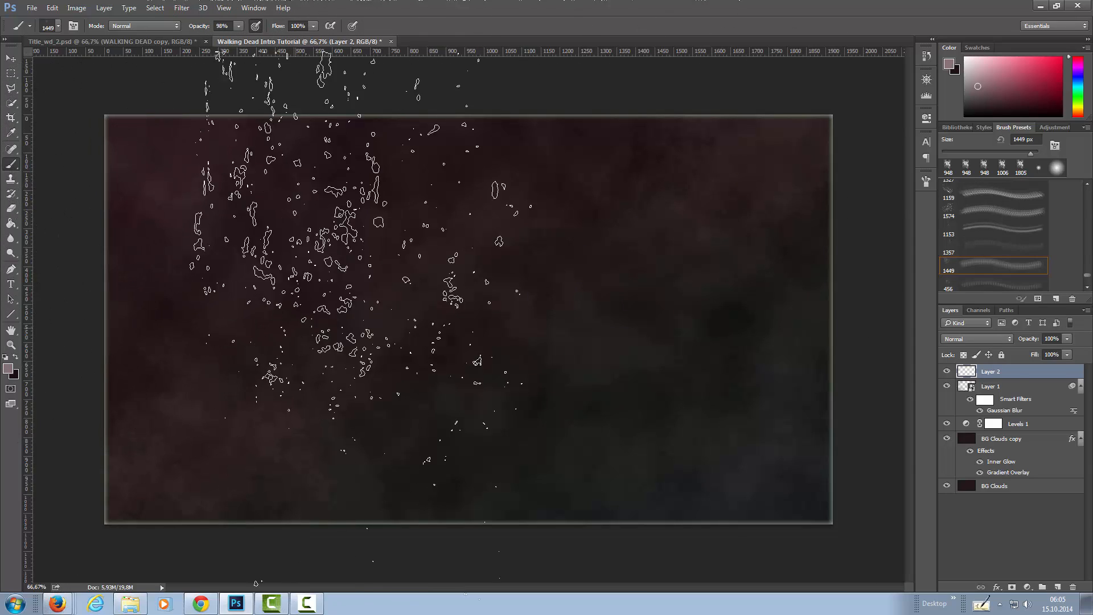
Set the splatter brush size to 1374 px and try a stamp over the canvas's upper-left corner, undoing the stamp.
click(926, 181)
mouse_move(880, 175)
mouse_down()
mouse_move(703, 240)
mouse_move(601, 320)
mouse_up()
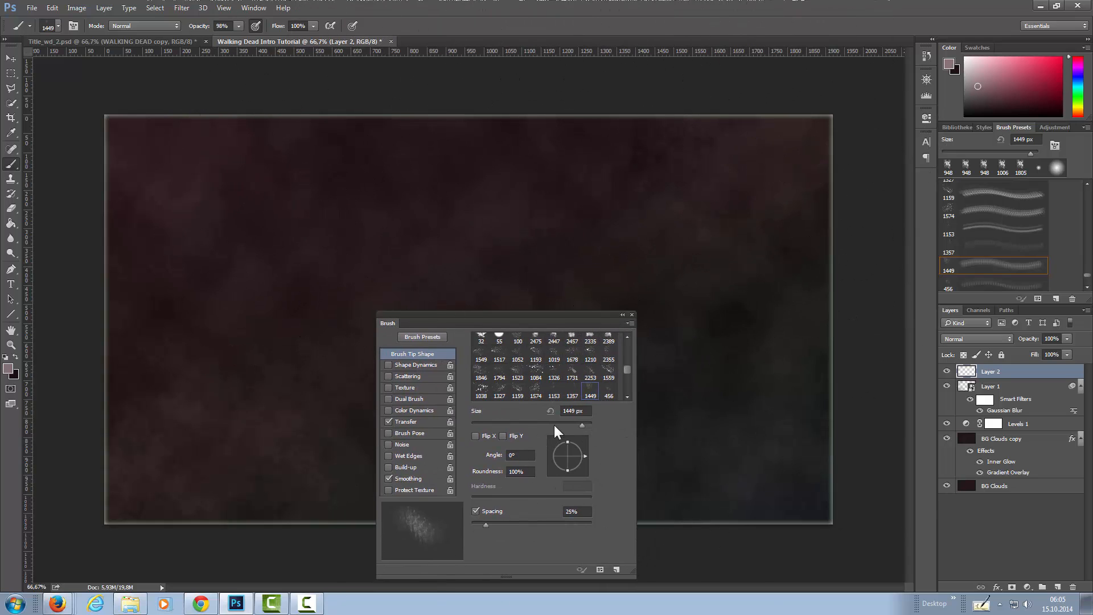
drag(559, 422, 582, 420)
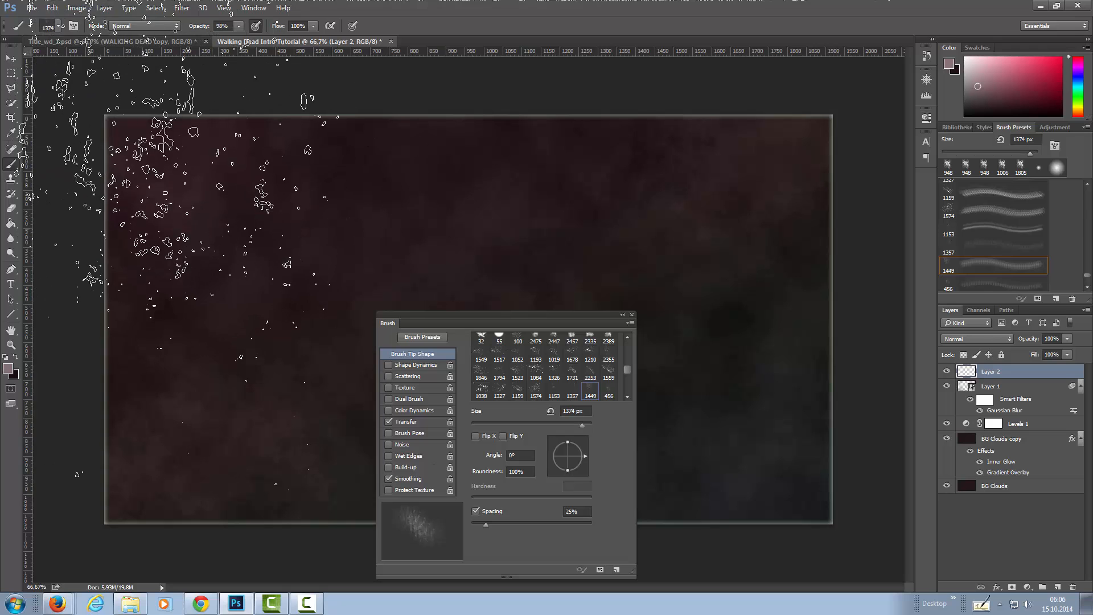
click(213, 222)
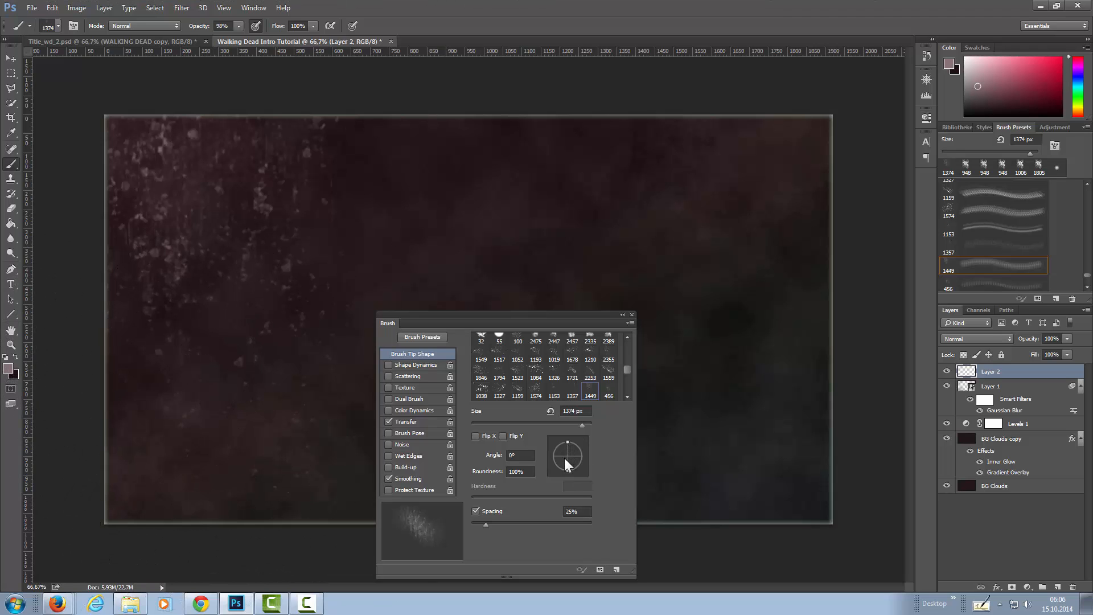
key(ctrl+z)
Turn off pen-pressure opacity and stamp splatter over the canvas's upper-left corner at -44°, lower-left at 129° and upper-right at -53°.
drag(575, 455, 579, 467)
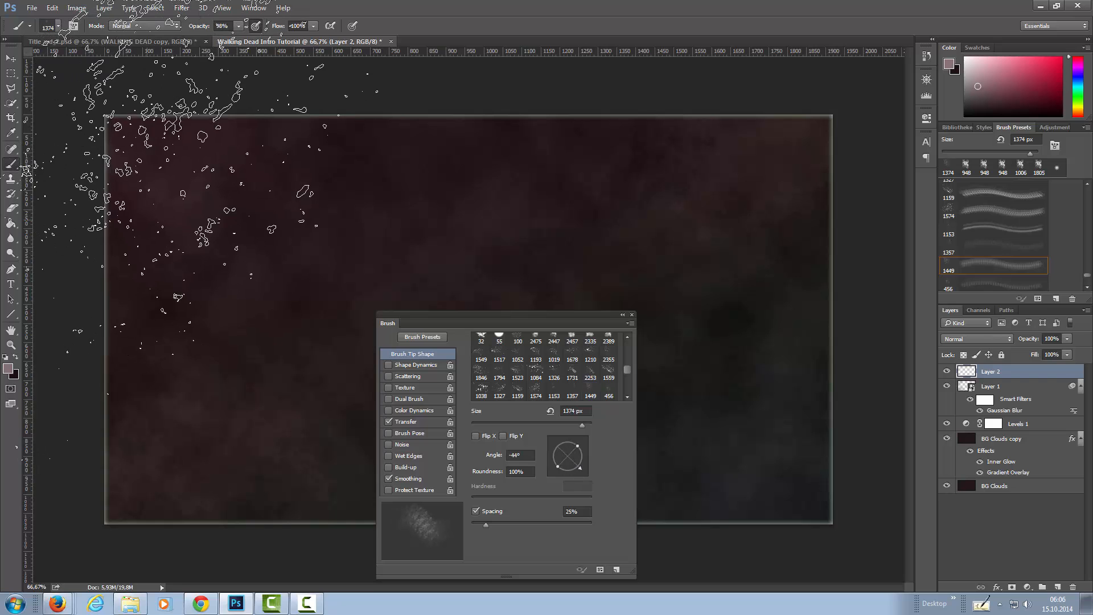
click(259, 26)
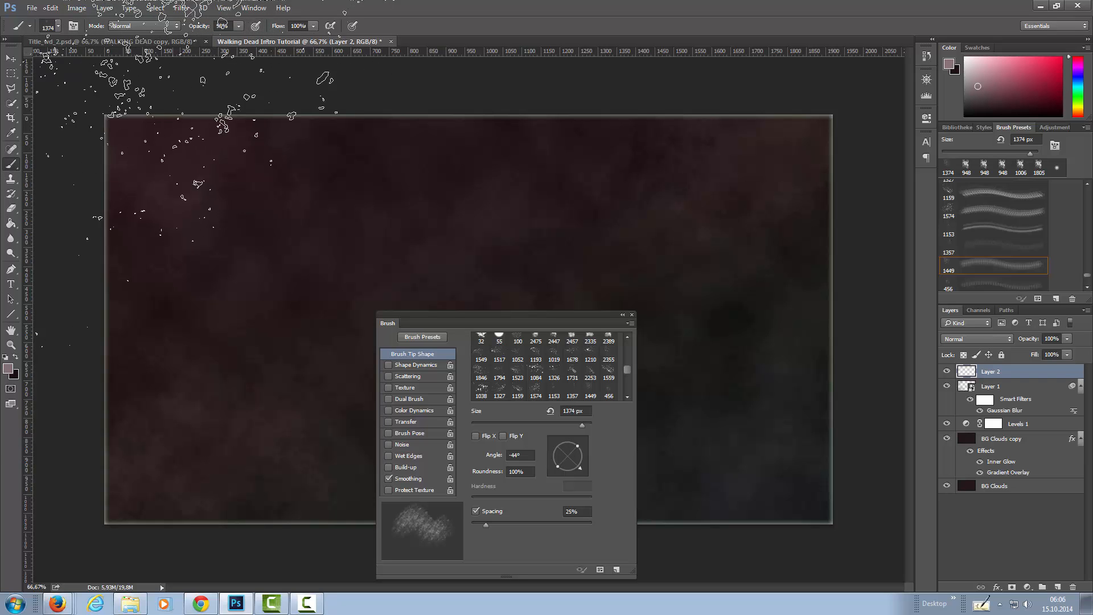
click(182, 171)
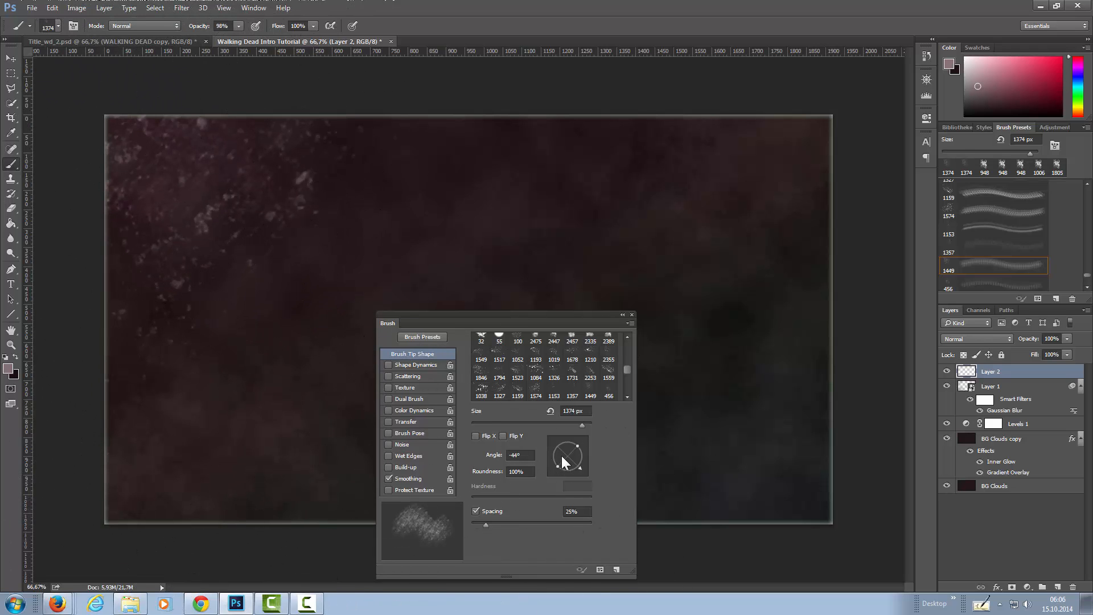
drag(562, 455, 555, 463)
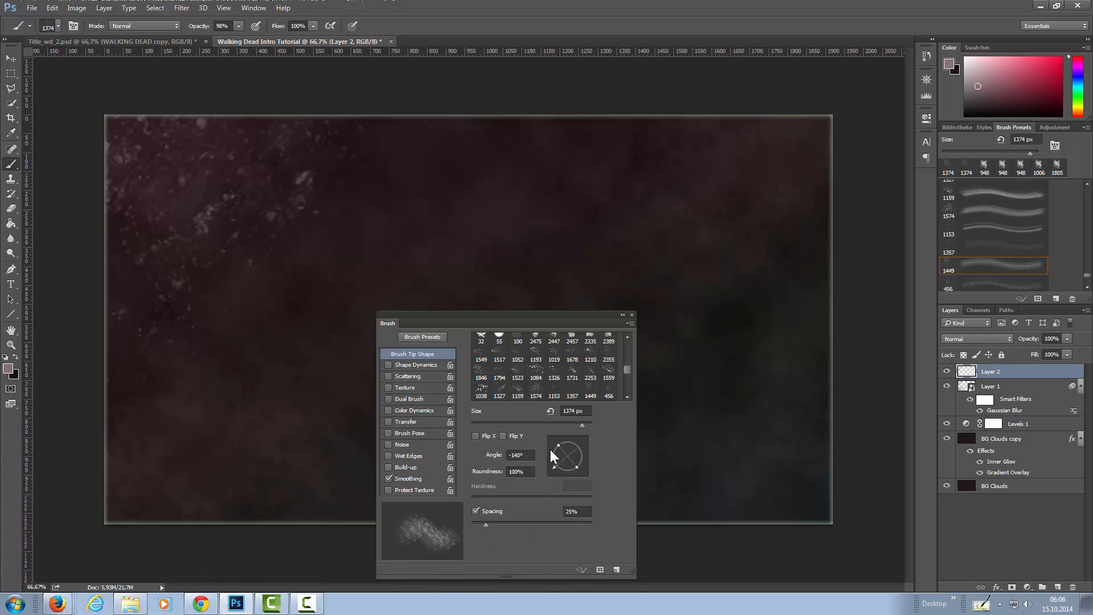
drag(550, 450, 555, 442)
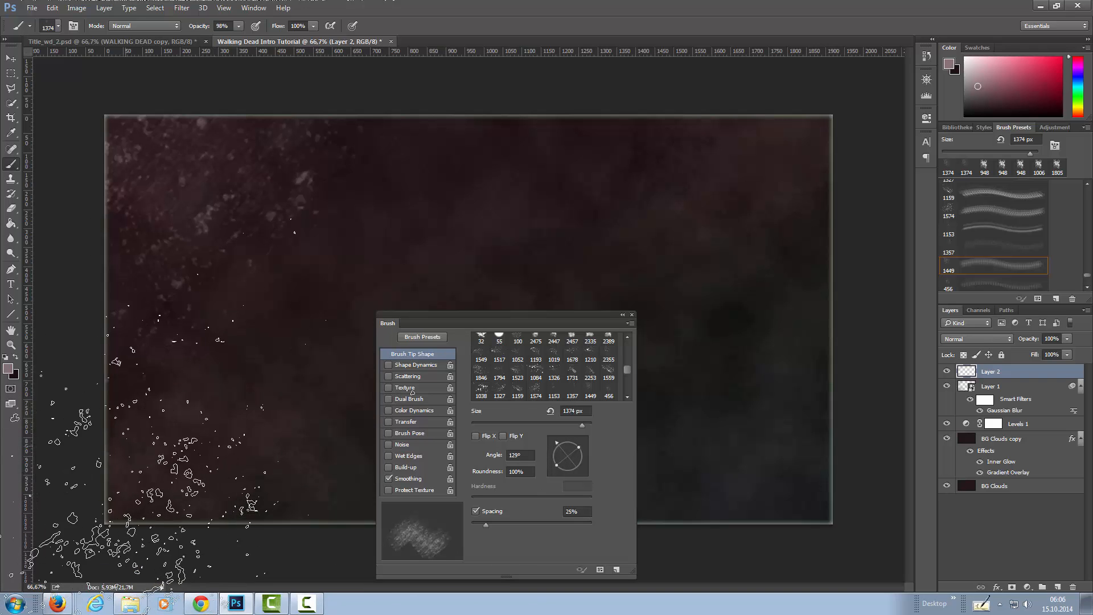
click(162, 421)
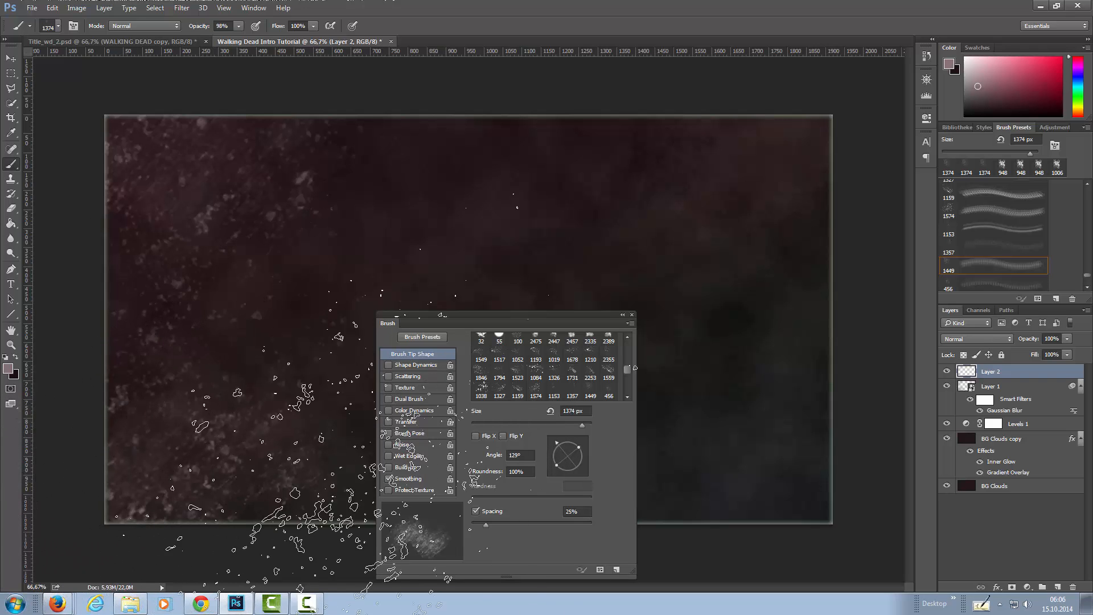
drag(556, 440, 582, 474)
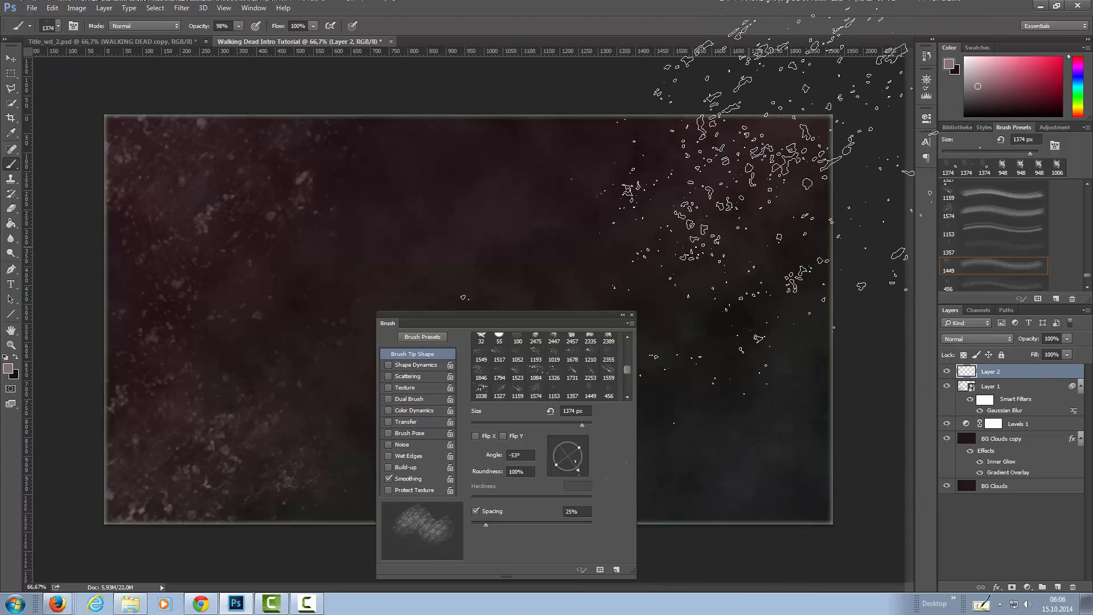
click(755, 171)
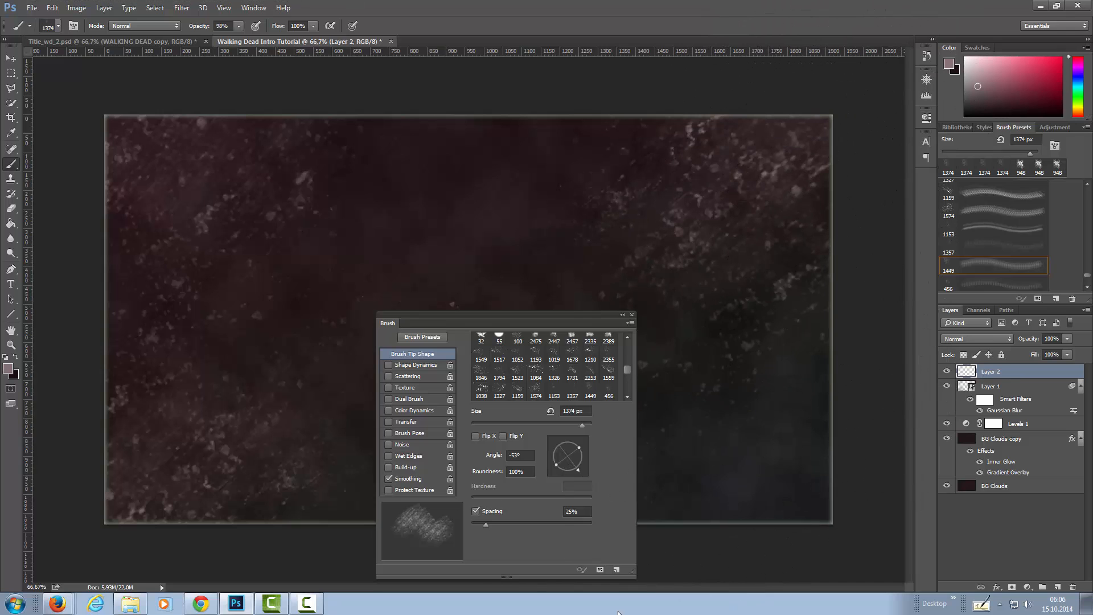
drag(578, 467, 585, 439)
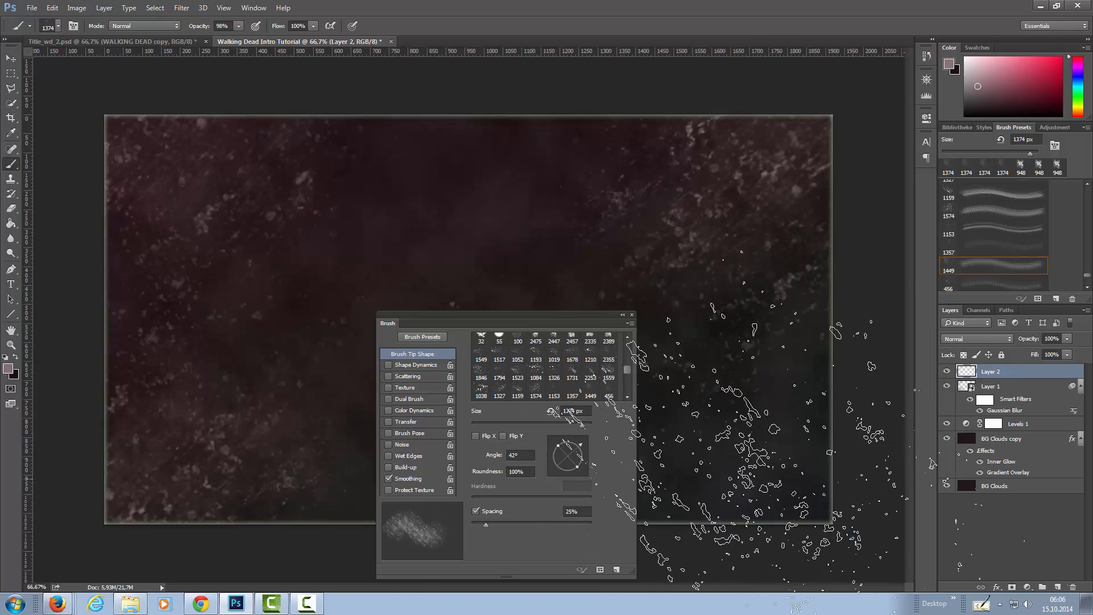
click(894, 538)
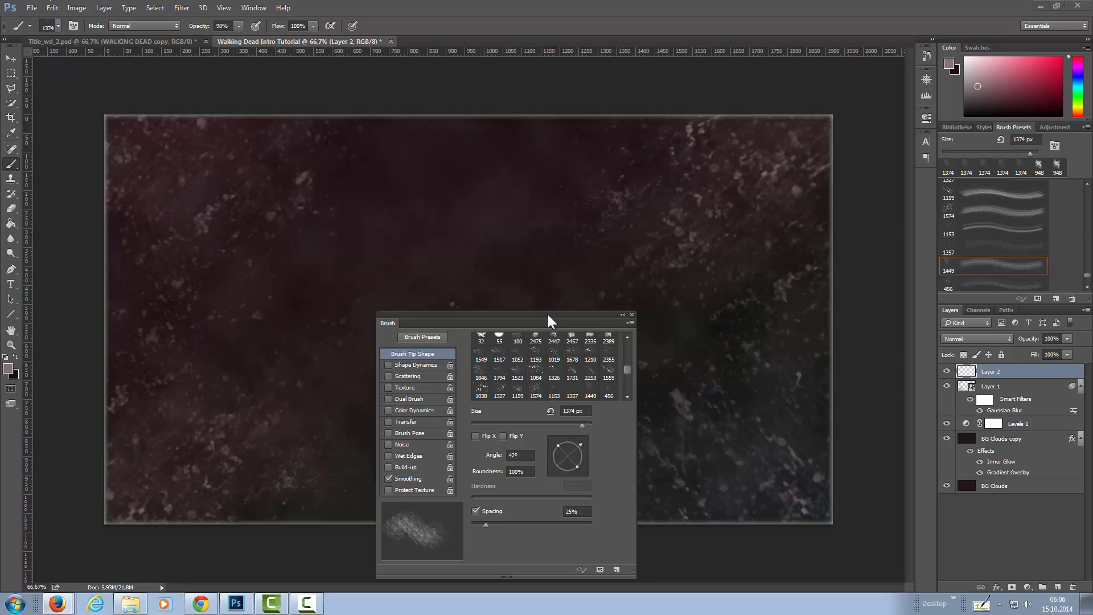
mouse_move(532, 315)
mouse_down()
mouse_move(1024, 149)
mouse_move(921, 179)
mouse_up()
click(1066, 339)
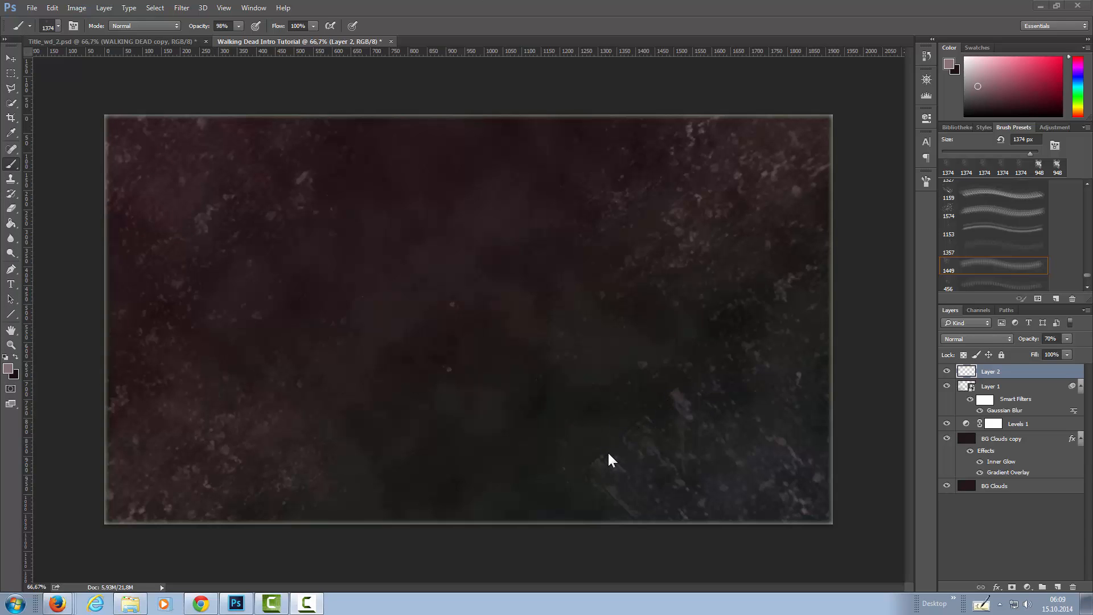
click(923, 57)
click(876, 220)
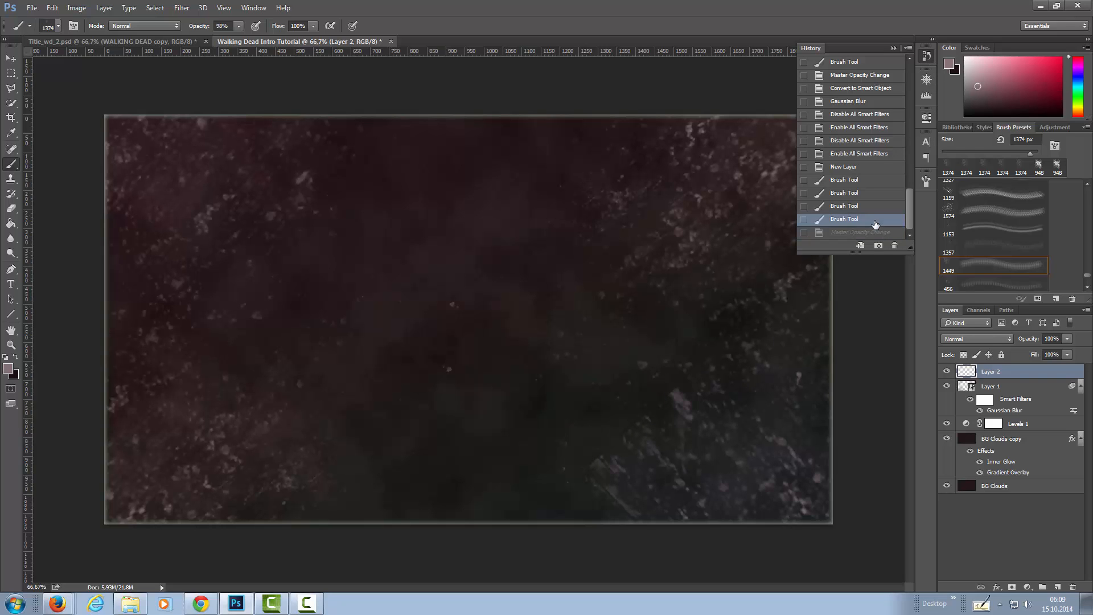
click(872, 212)
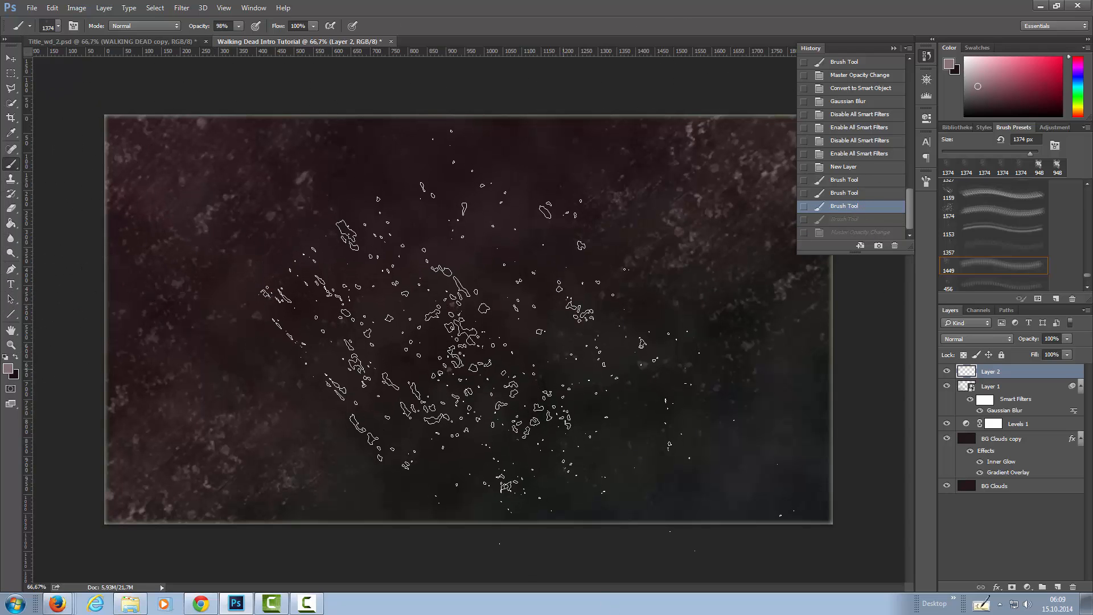
Rotate the brush tip to 151°, stamp splatter over the canvas's lower-right corner, and set Layer 2's opacity to 75%.
click(927, 180)
mouse_move(842, 305)
mouse_down()
mouse_move(835, 315)
mouse_move(825, 295)
mouse_up()
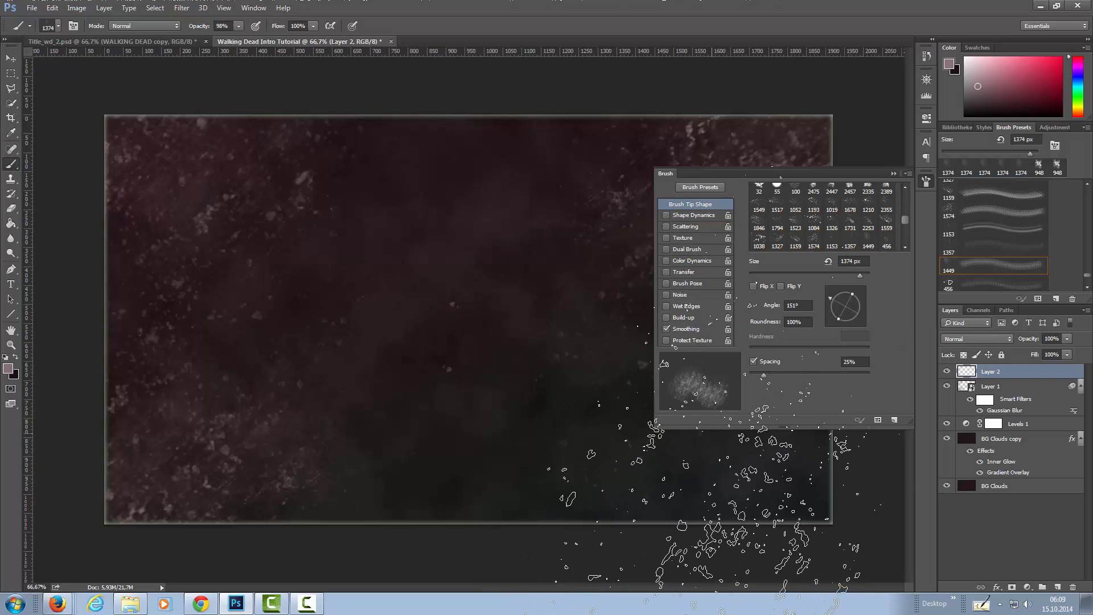
click(927, 182)
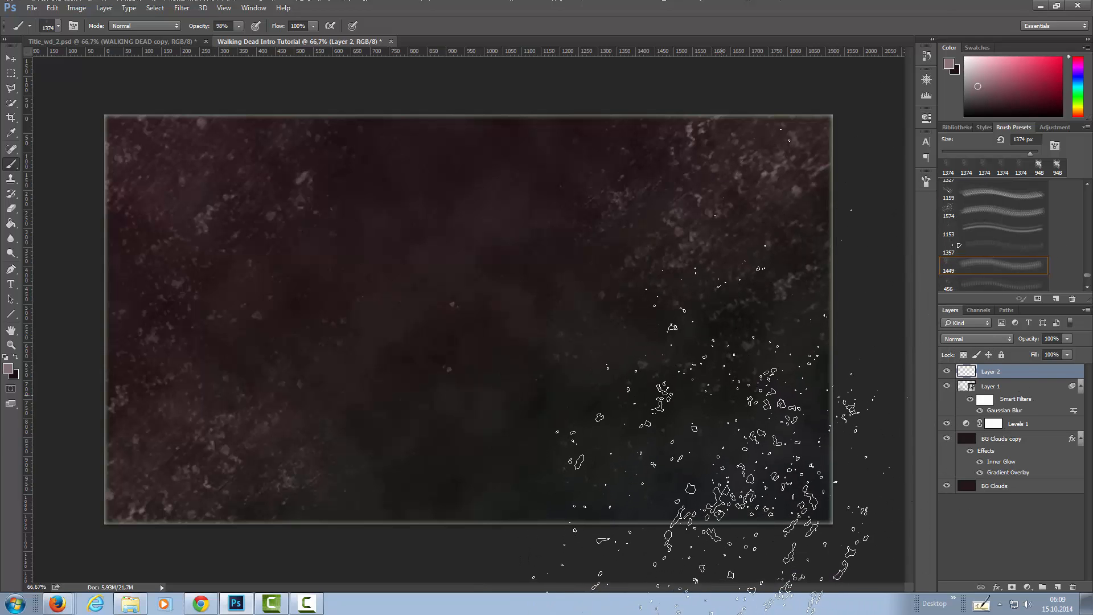
click(722, 390)
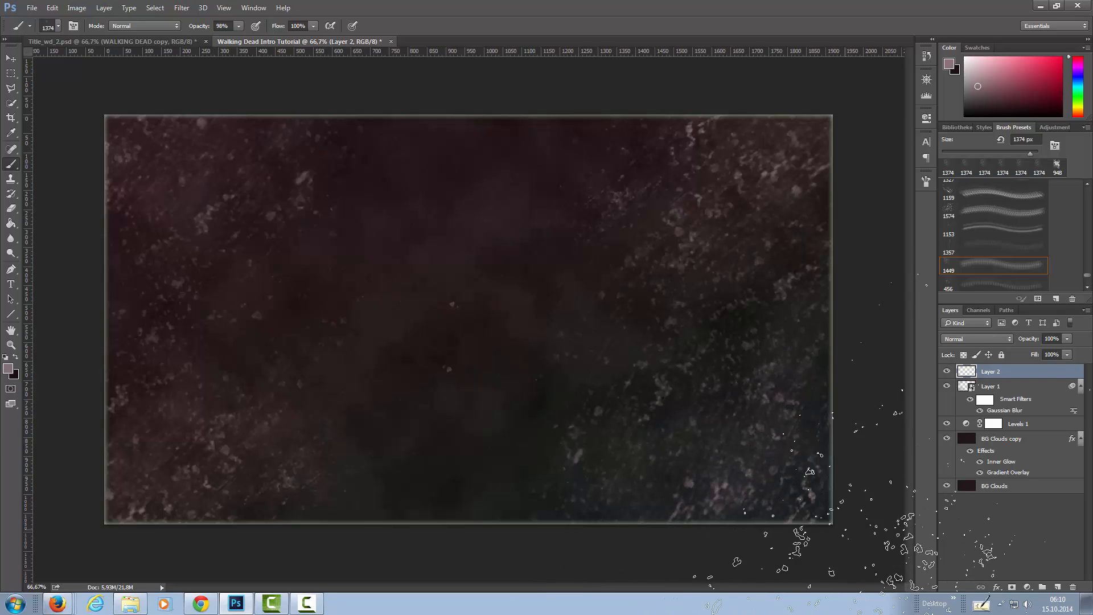
click(1067, 339)
drag(1050, 354, 1049, 353)
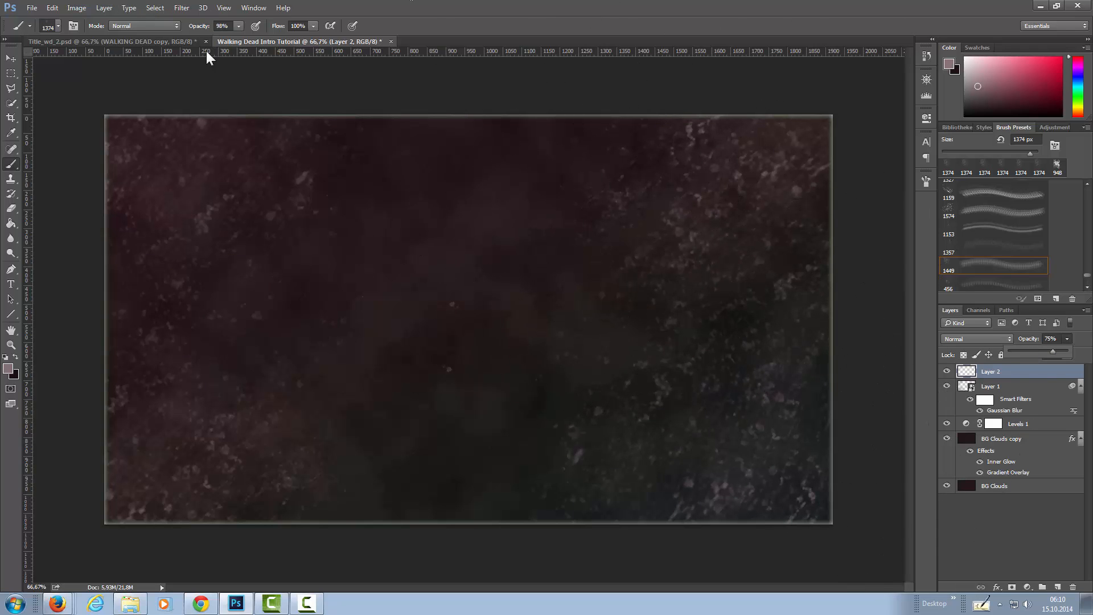
Add a new layer above Layer 2 and choose the first soft round brush preset.
click(1058, 587)
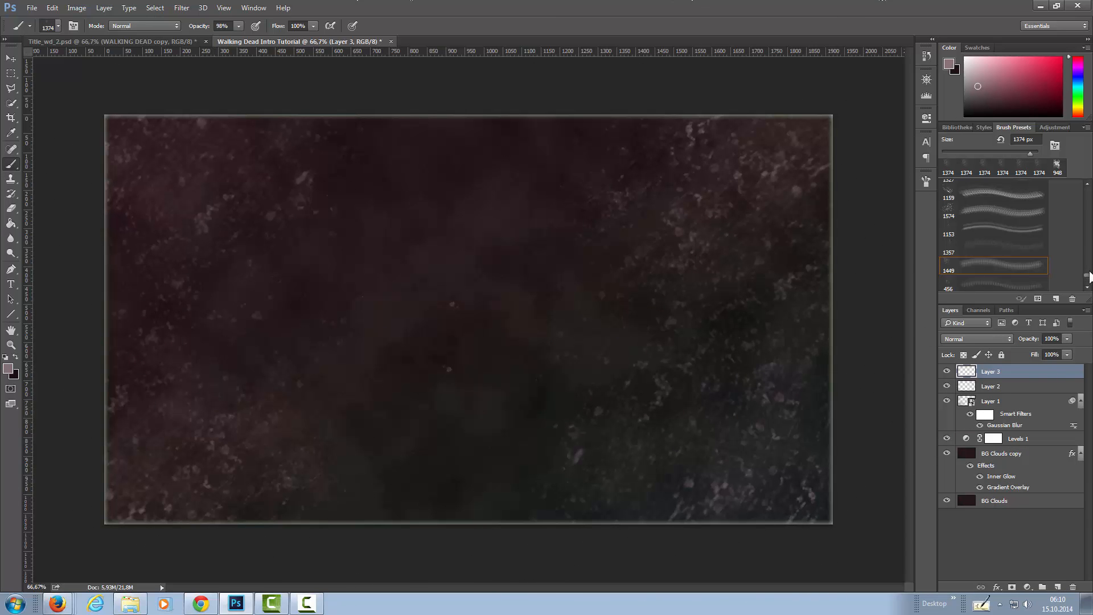
drag(1088, 274, 1087, 192)
click(1016, 190)
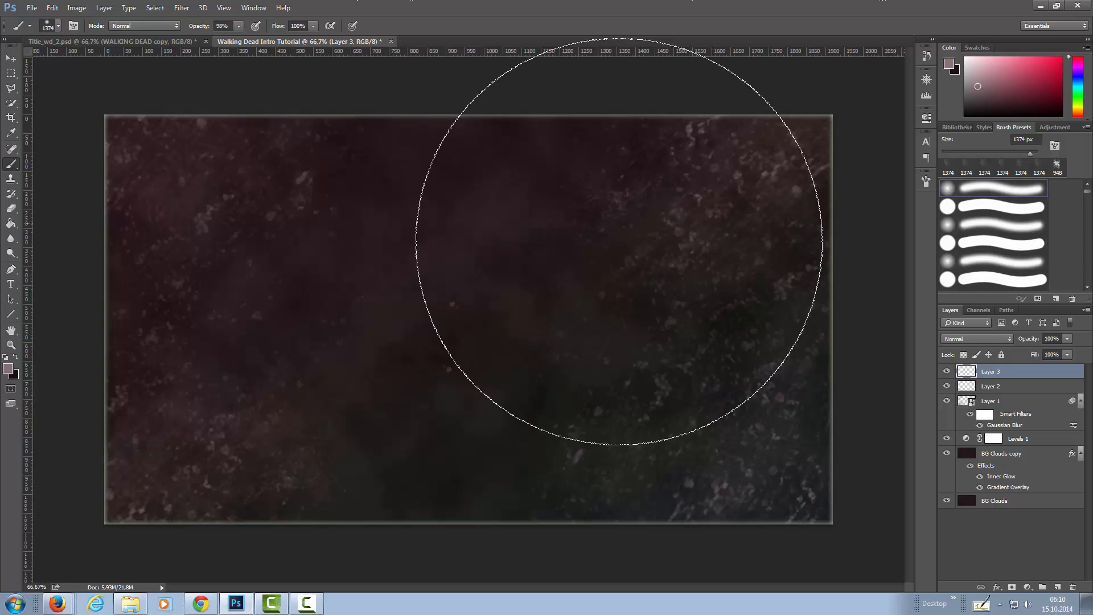
Swap the foreground and background colours and set the foreground colour to #121212.
click(15, 355)
click(9, 368)
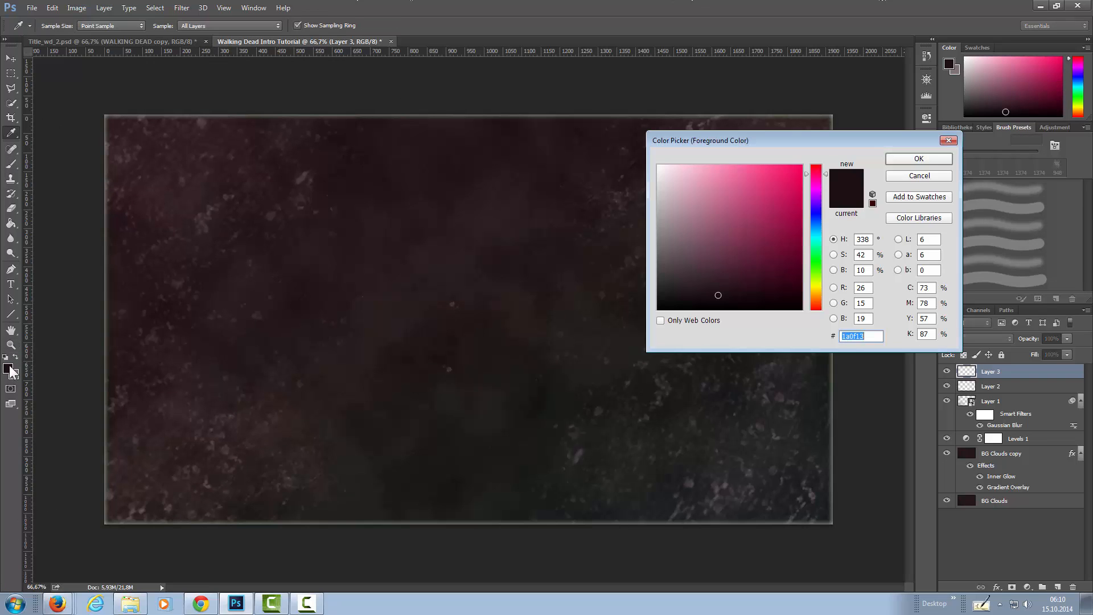
text(1)
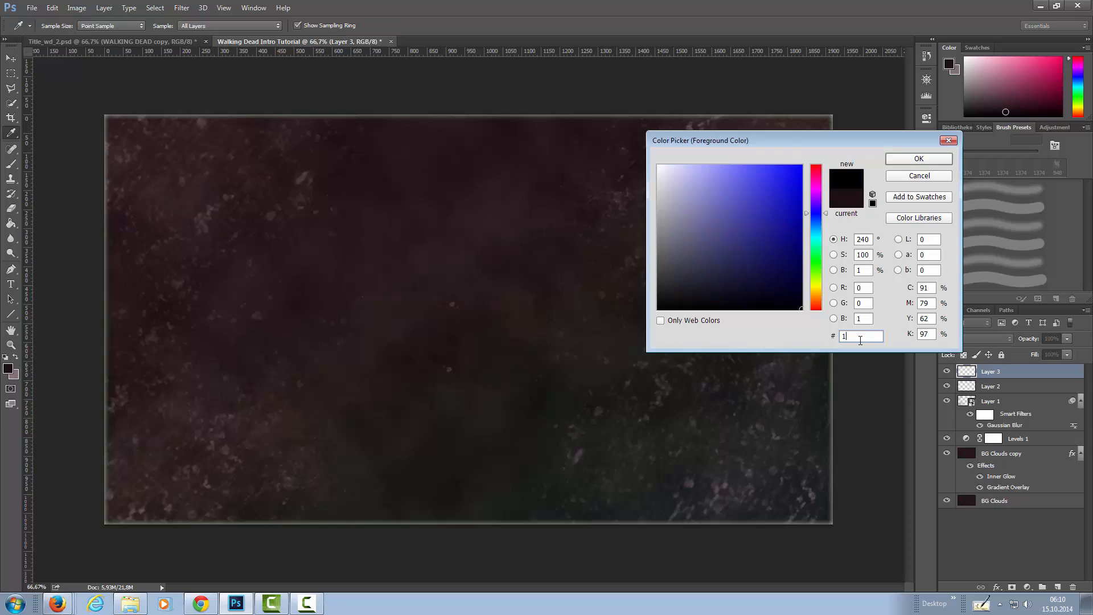
text(21212)
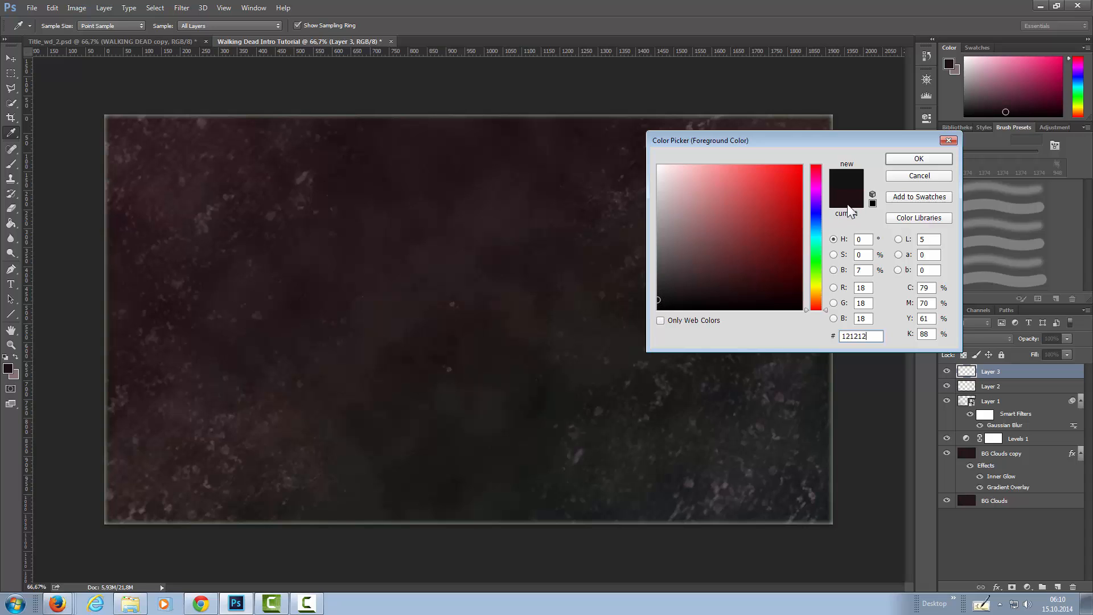
click(914, 158)
Activate the Brush tool and set the soft round brush size to 499 px.
key(z)
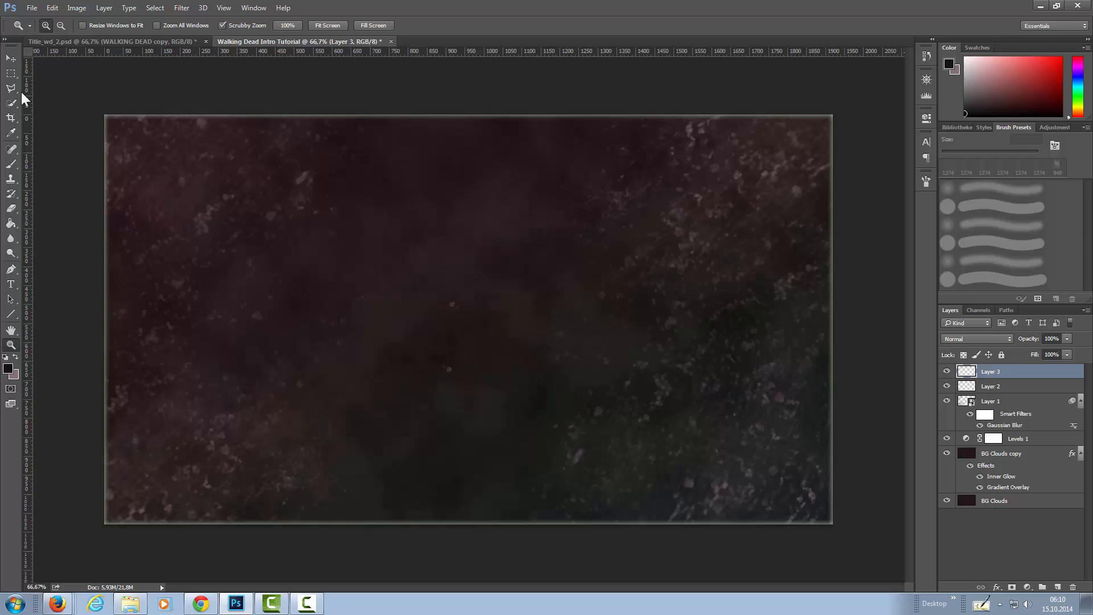
click(11, 164)
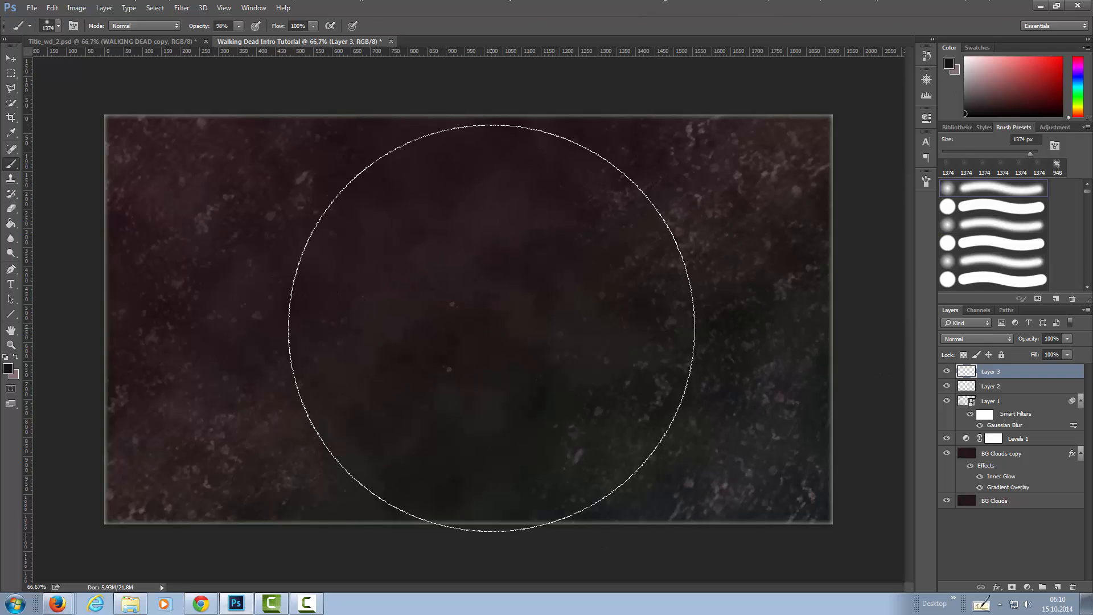
drag(1023, 152, 1017, 152)
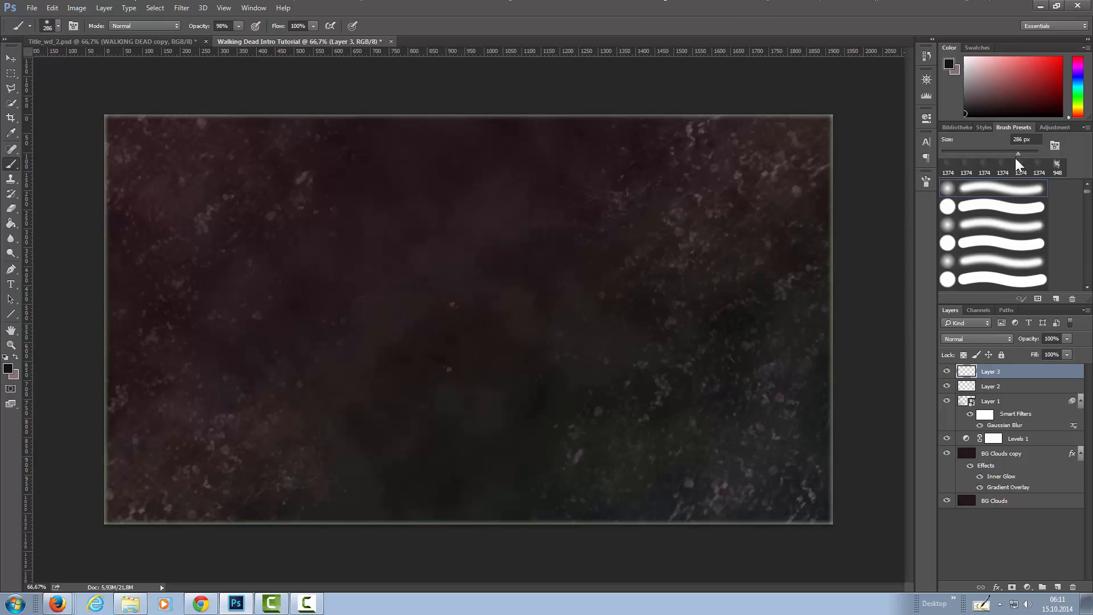
drag(1021, 153, 1028, 152)
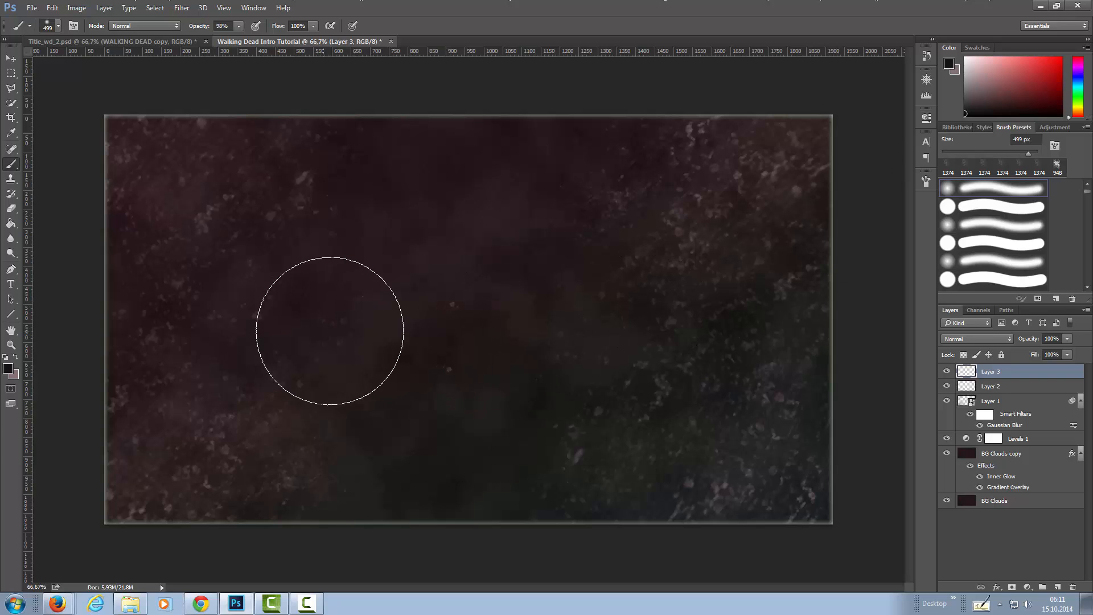
With Layer 3 at 54% opacity and pen-pressure opacity enabled, paint the dark colour across the middle of the canvas.
click(1068, 338)
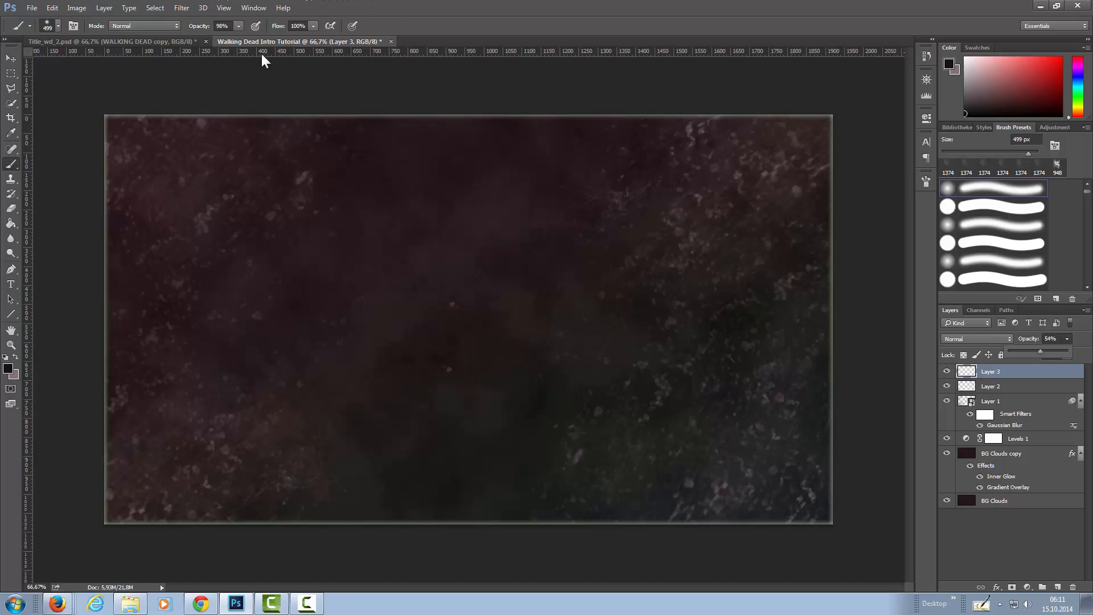
click(257, 26)
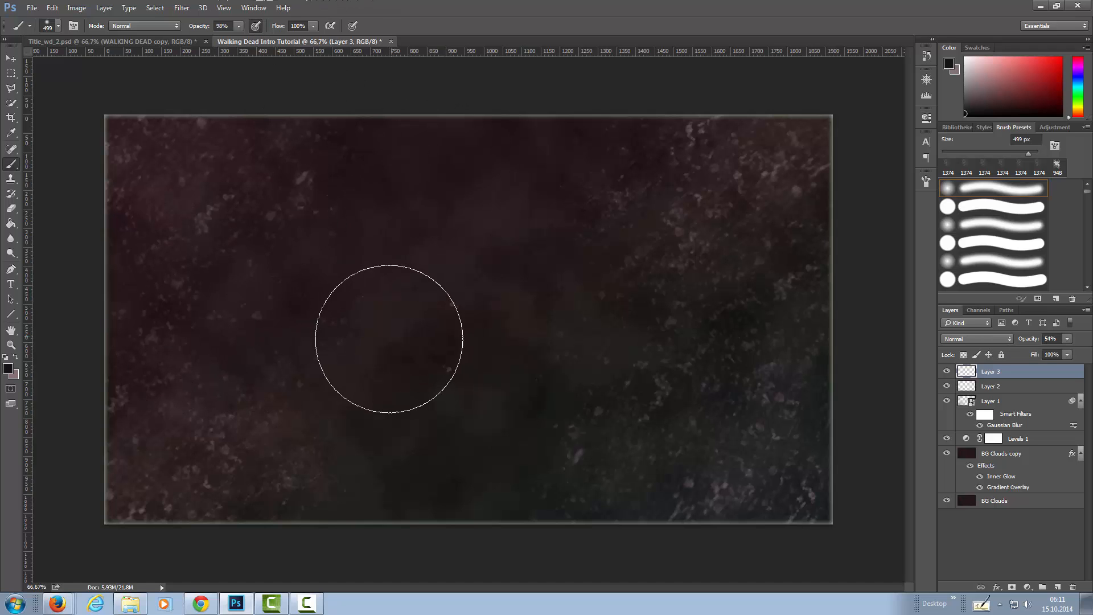
mouse_move(398, 331)
mouse_down()
mouse_move(501, 325)
mouse_move(395, 319)
mouse_move(789, 324)
mouse_move(209, 347)
mouse_move(318, 339)
mouse_move(189, 339)
mouse_move(326, 338)
mouse_move(124, 337)
mouse_move(407, 323)
mouse_up()
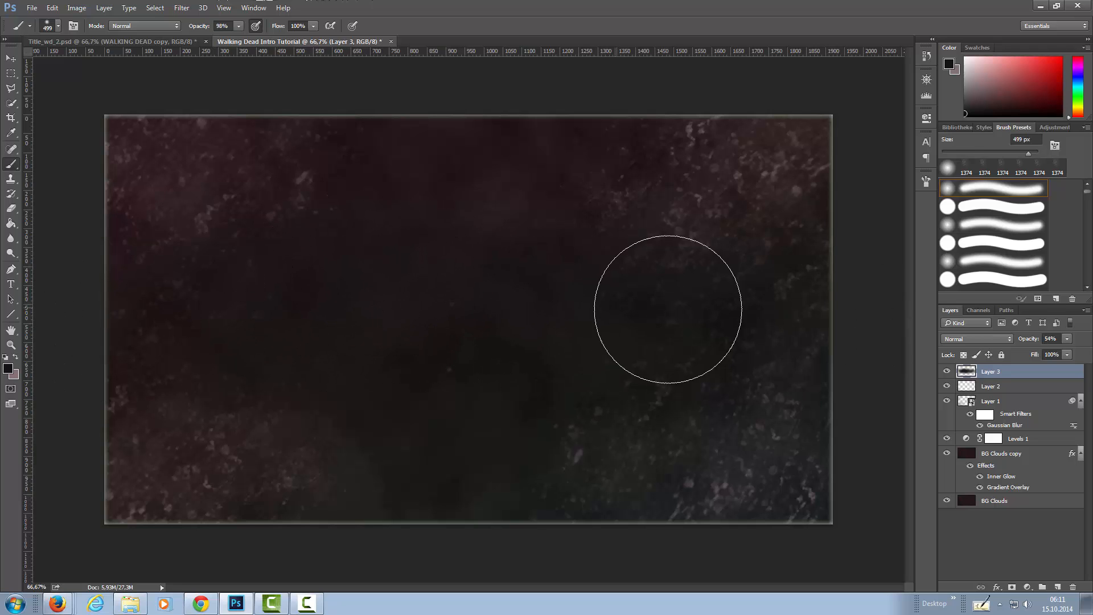
click(947, 372)
click(949, 372)
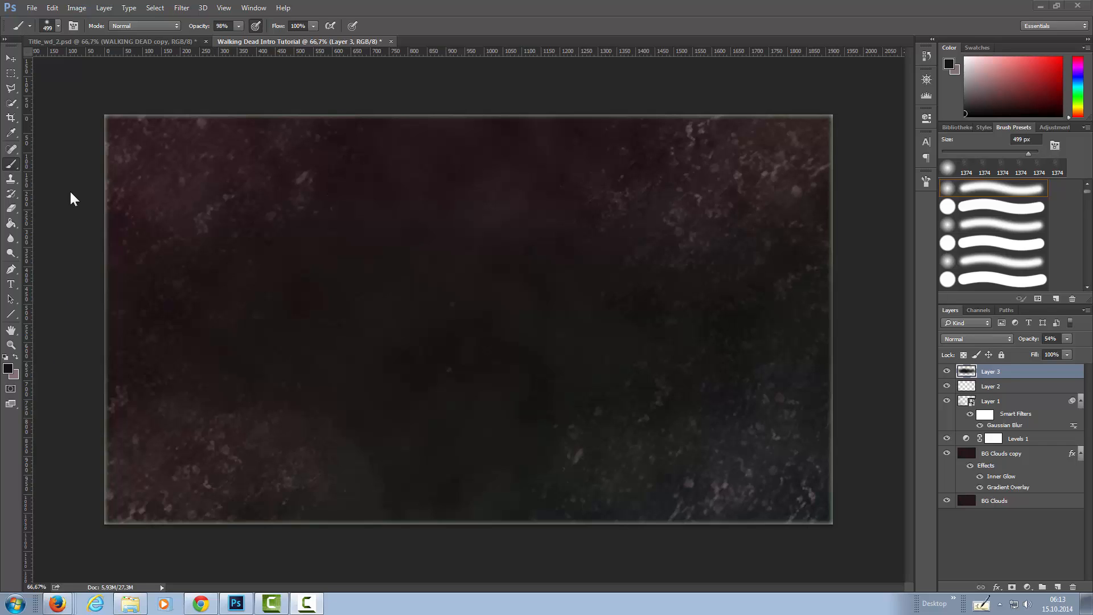
Place grunge-background7.jpg from the chrisdesign grunge backgrounds folder as a linked file above Layer 3.
click(32, 7)
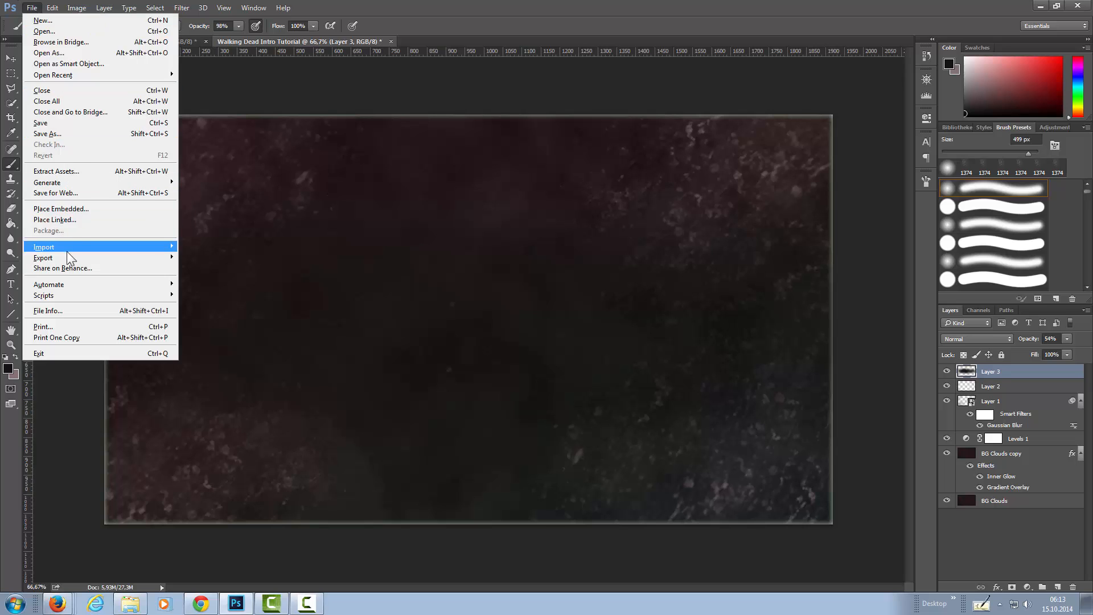
click(74, 219)
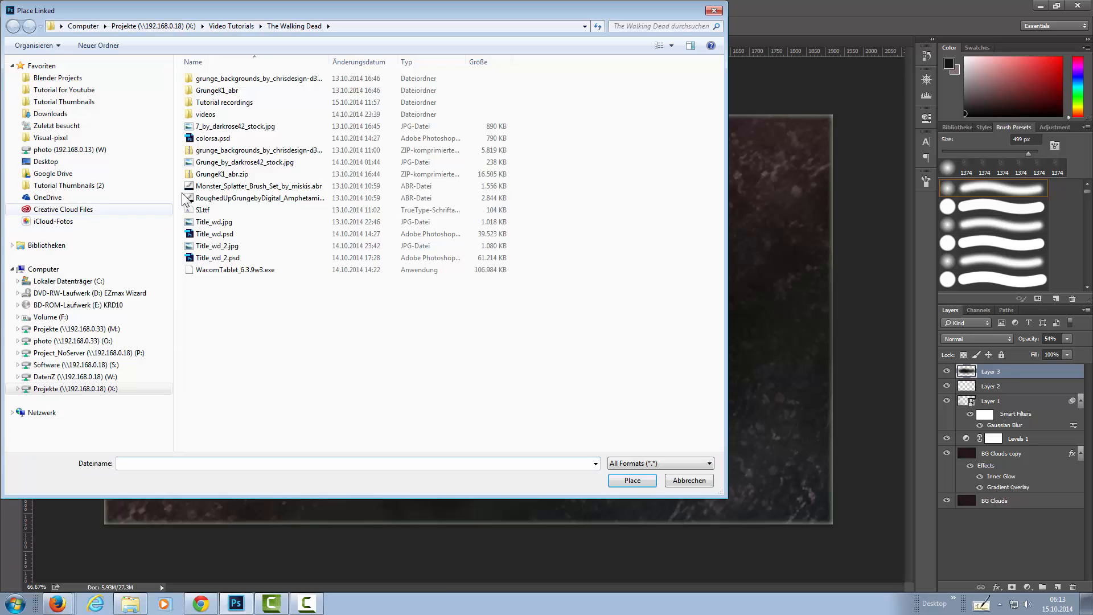
click(243, 82)
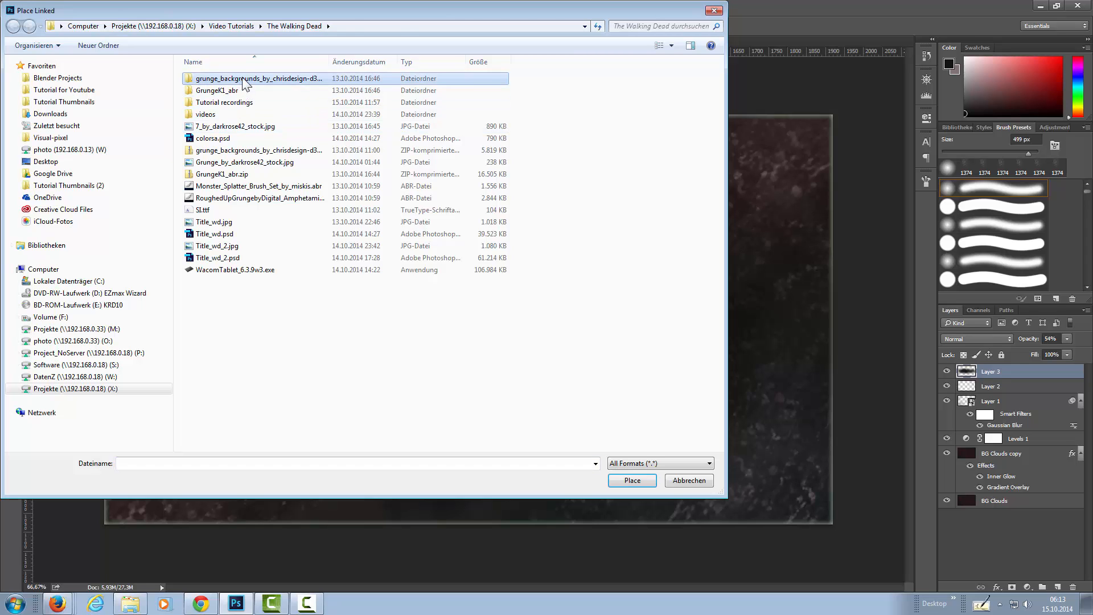
double_click(243, 82)
click(245, 151)
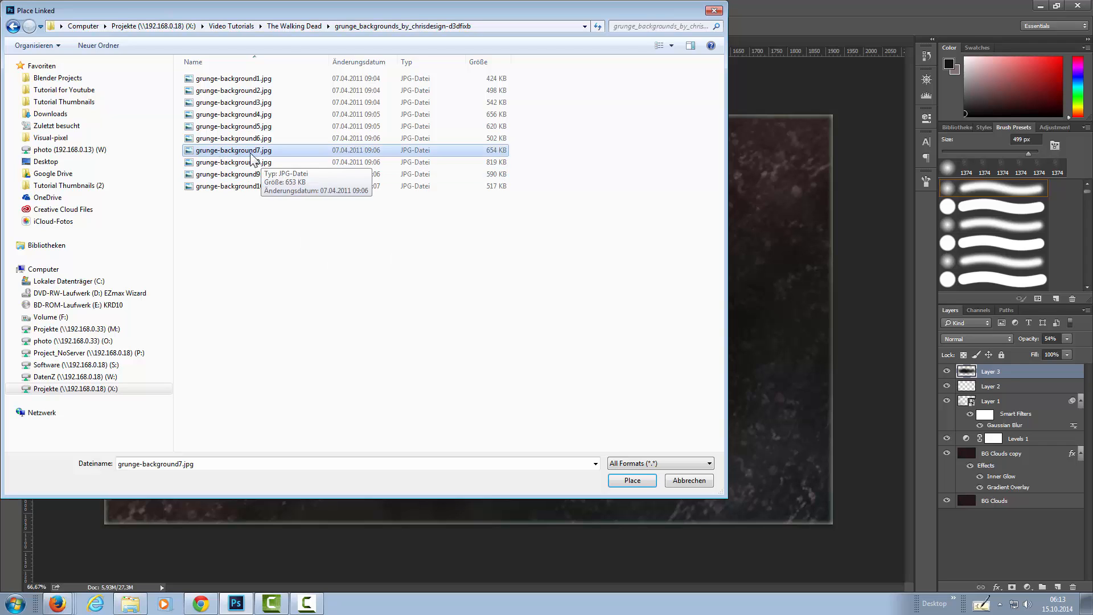
click(633, 480)
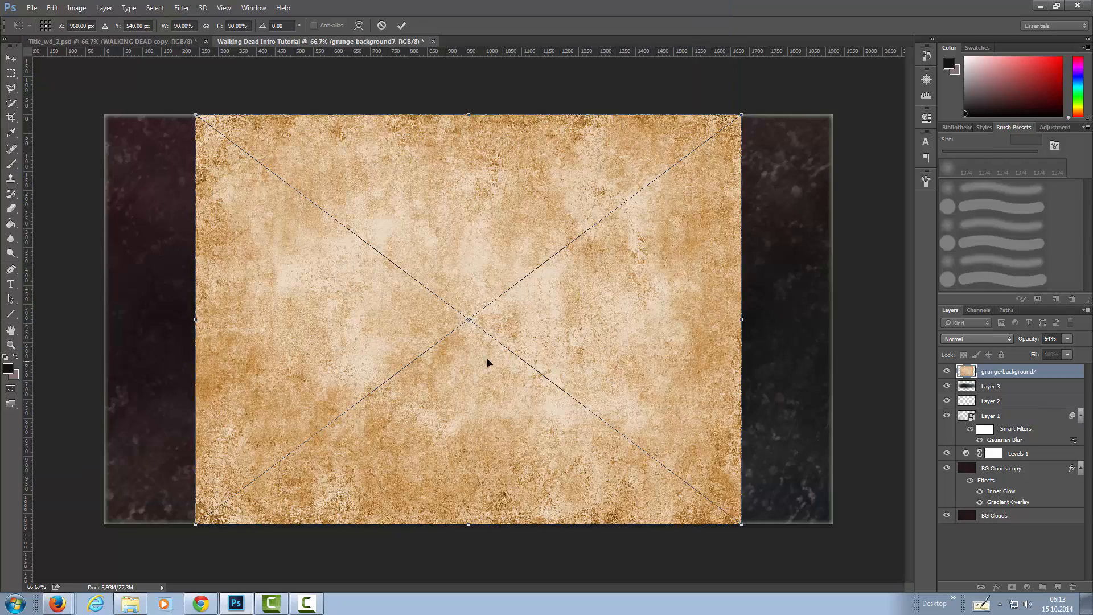
Stretch the placed grunge image to the full canvas width, 120%, and set its blend mode to Multiply.
drag(195, 320, 105, 321)
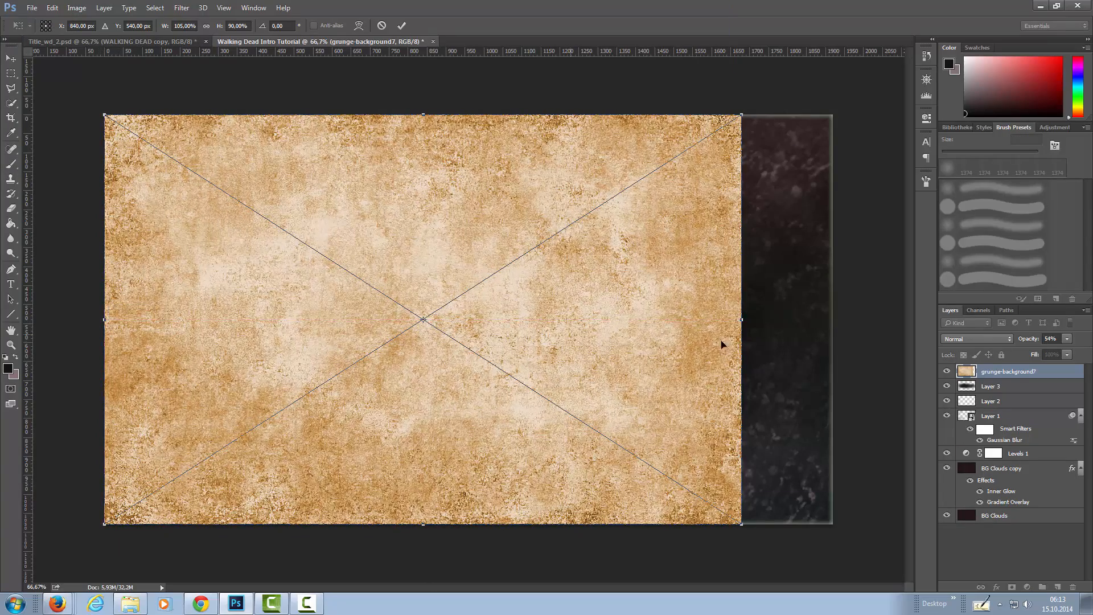
drag(739, 319, 833, 319)
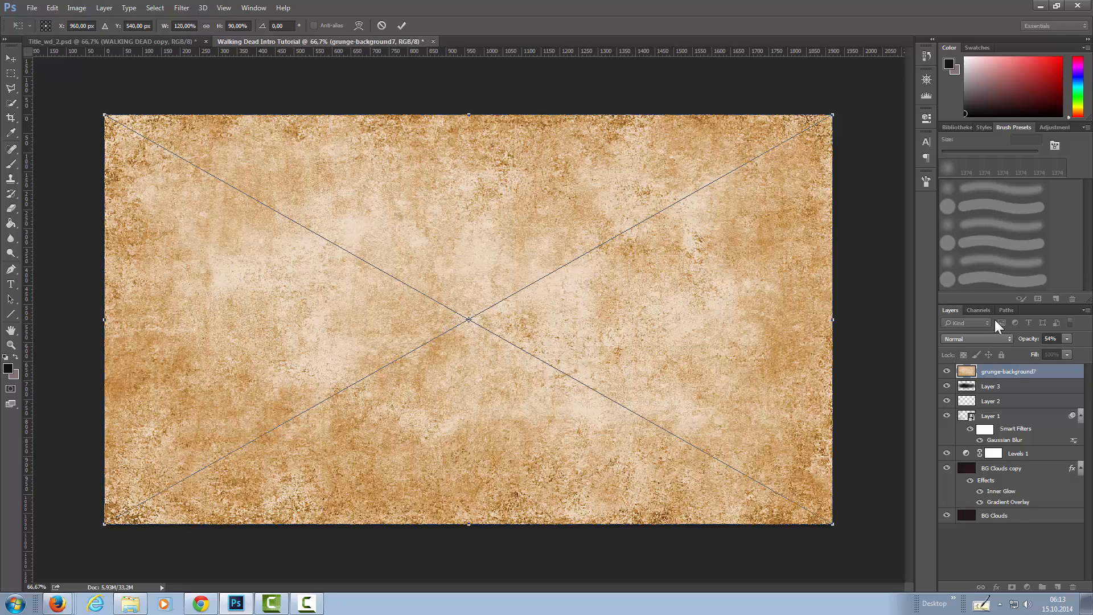
click(979, 339)
click(768, 327)
key(Return)
key(b)
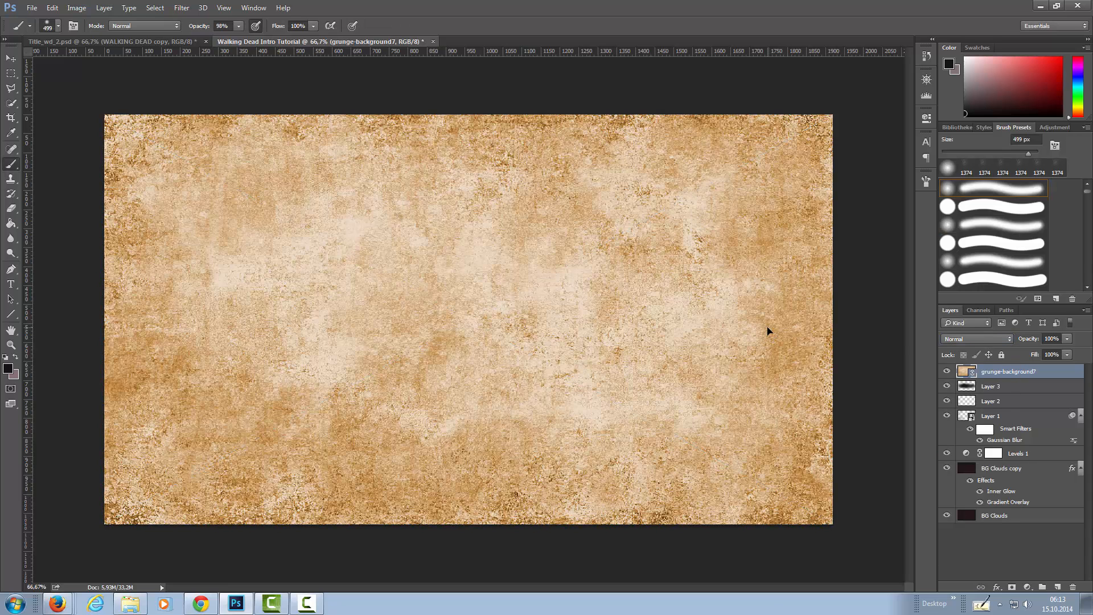
click(968, 337)
click(976, 377)
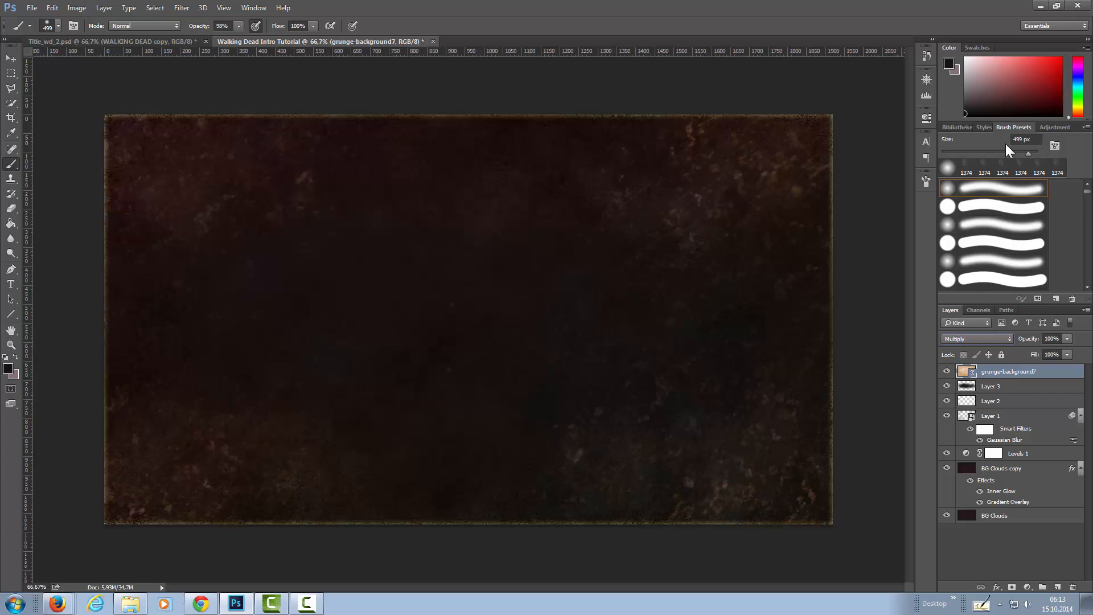
Add a Hue/Saturation adjustment clipped to the grunge-background7 layer with Saturation at -48.
click(1056, 128)
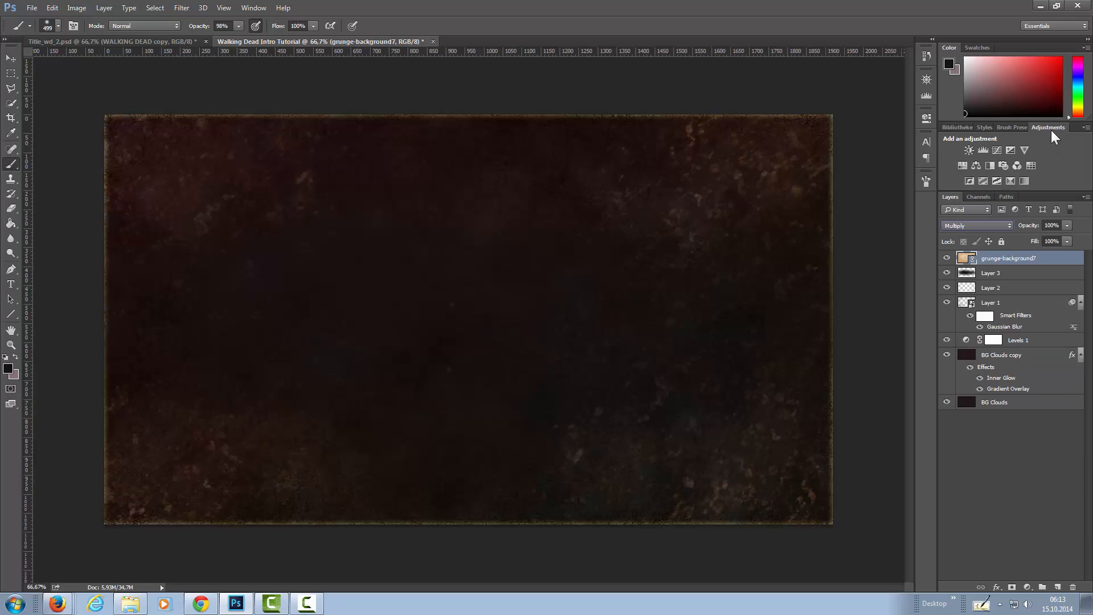
alt+click(963, 164)
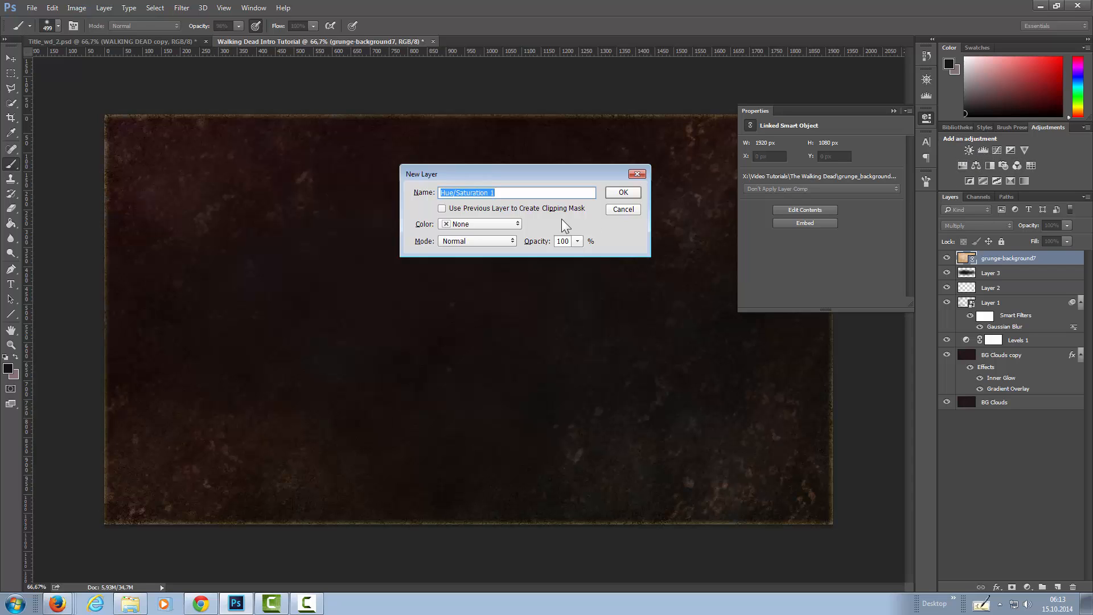
click(442, 207)
click(622, 192)
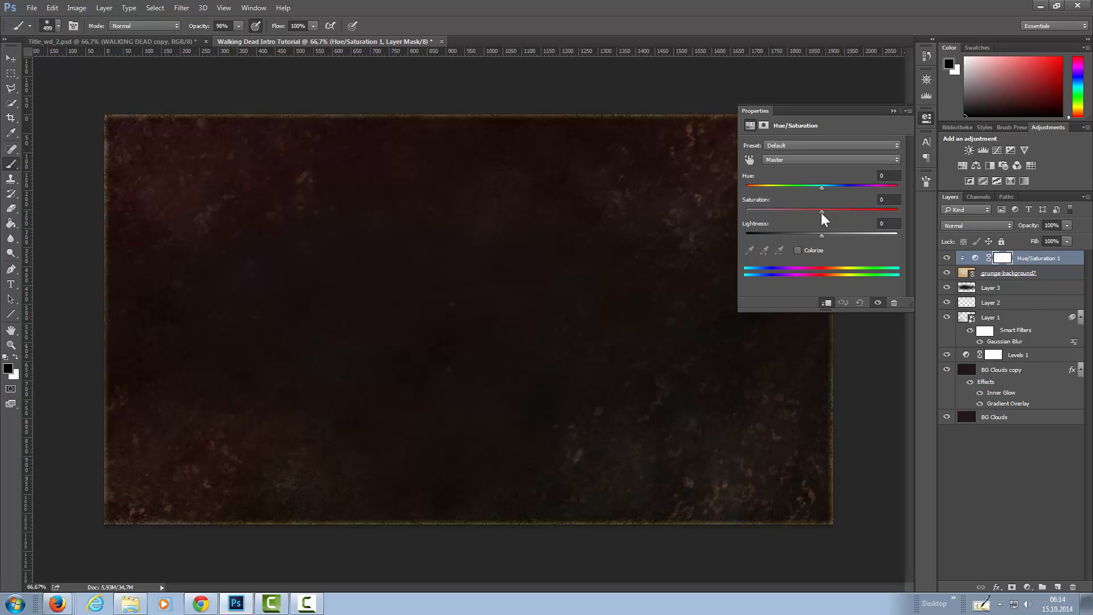
drag(821, 213, 817, 213)
drag(802, 210, 781, 210)
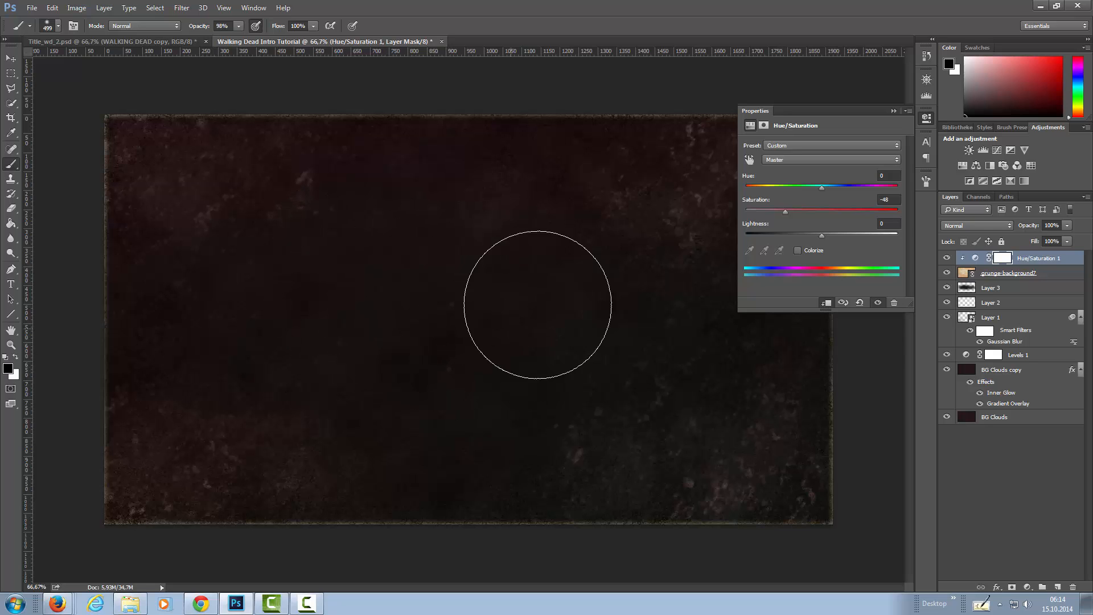
click(925, 117)
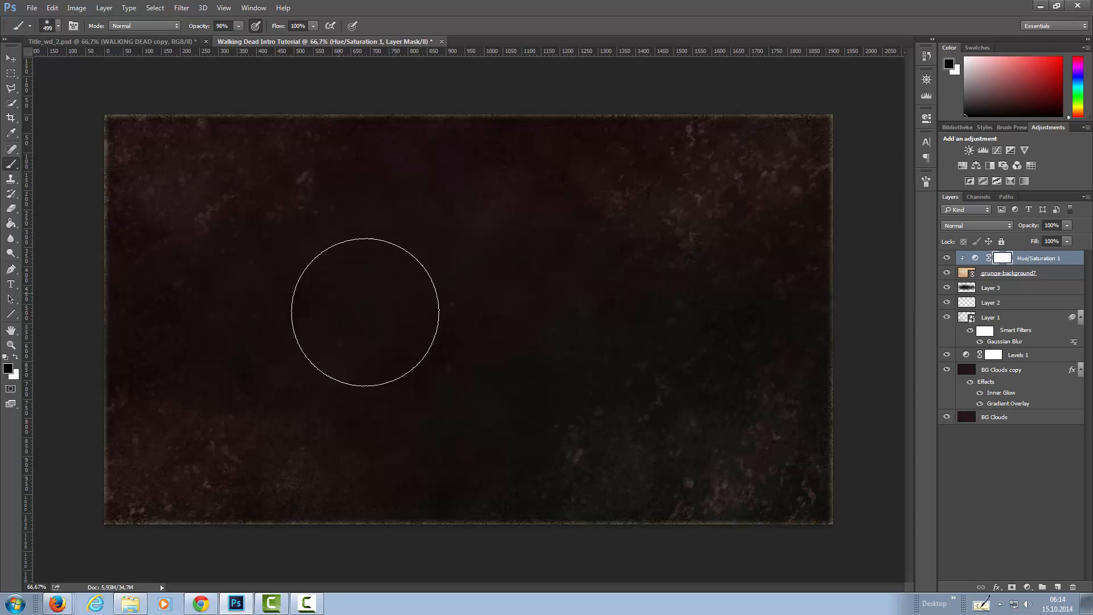
Check the finished title in Title_wd_2.psd, and add a new layer above Hue/Saturation 1 in the Walking Dead Intro Tutorial document.
click(135, 43)
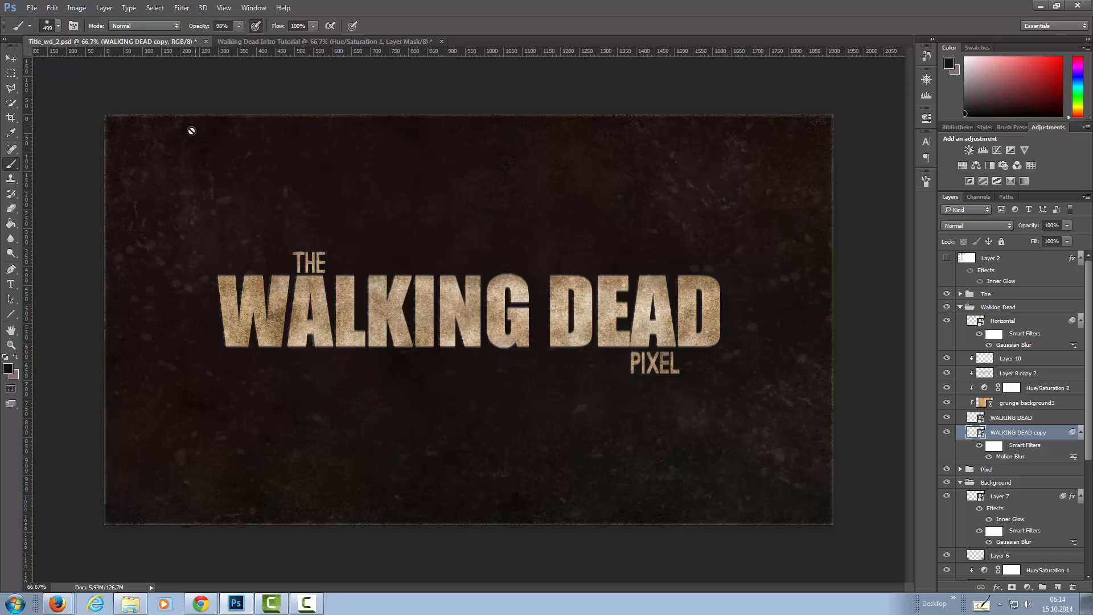
click(358, 39)
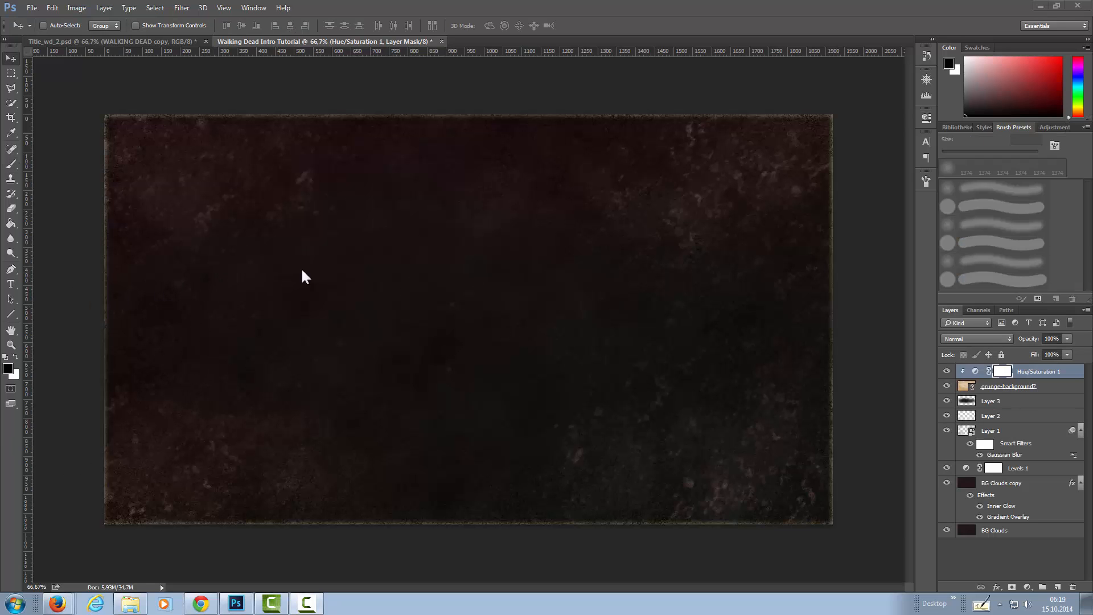
click(1057, 586)
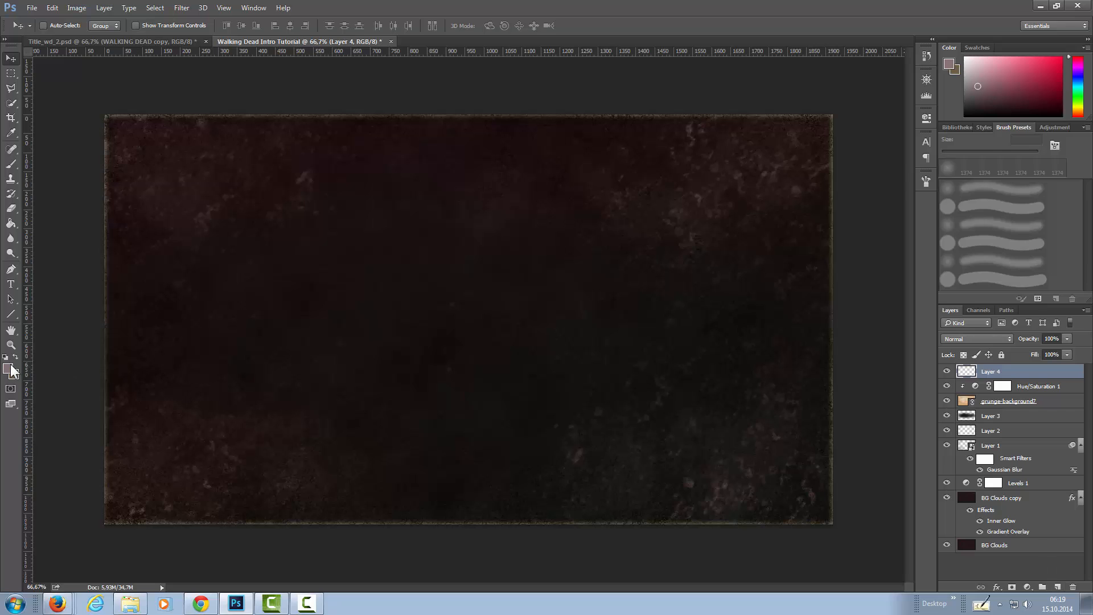
Set the foreground colour to #6e5f40.
click(8, 369)
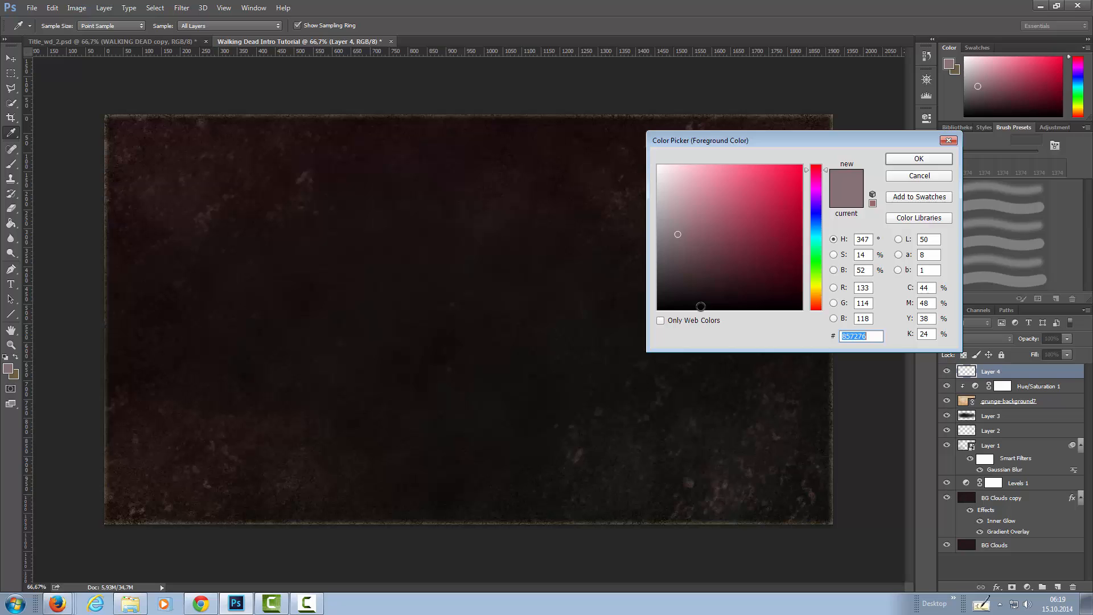
text(6)
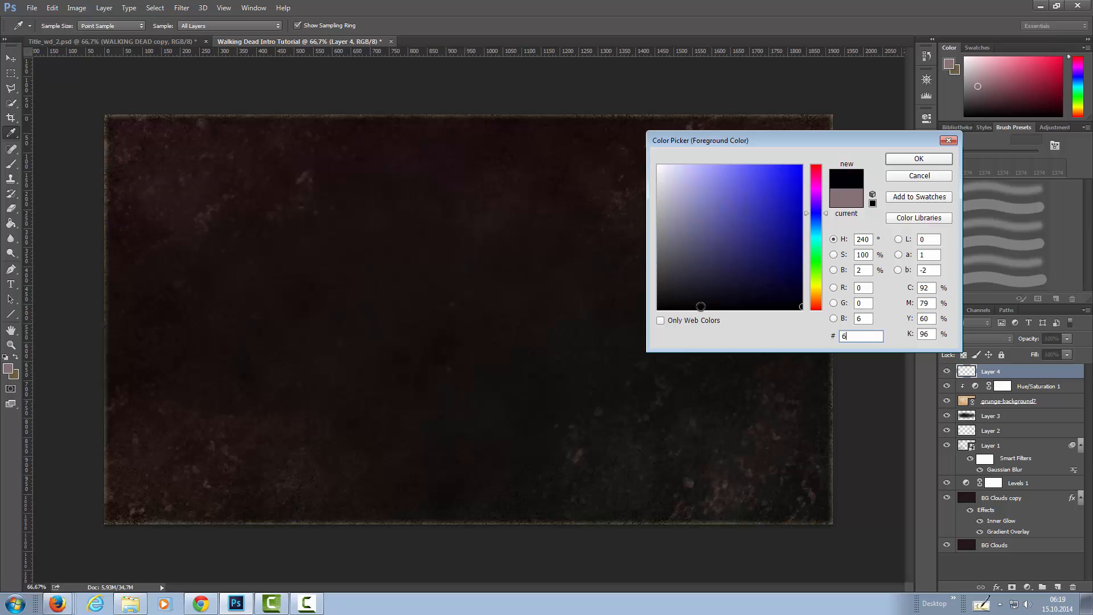
text(e5f)
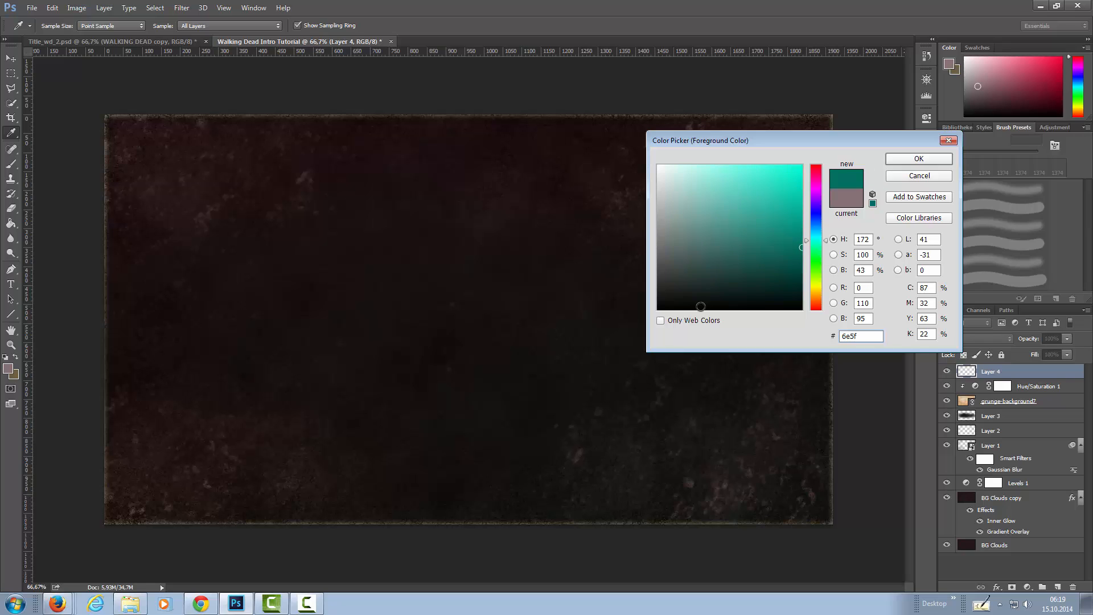
text(40)
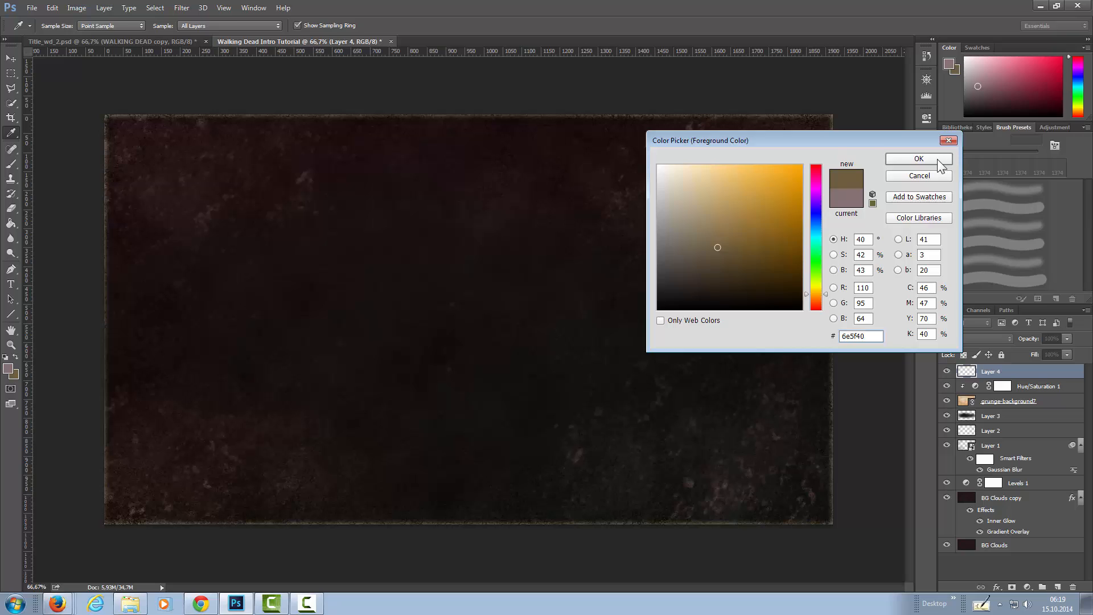
click(919, 159)
Set Layer 4's blend mode to Screen.
key(v)
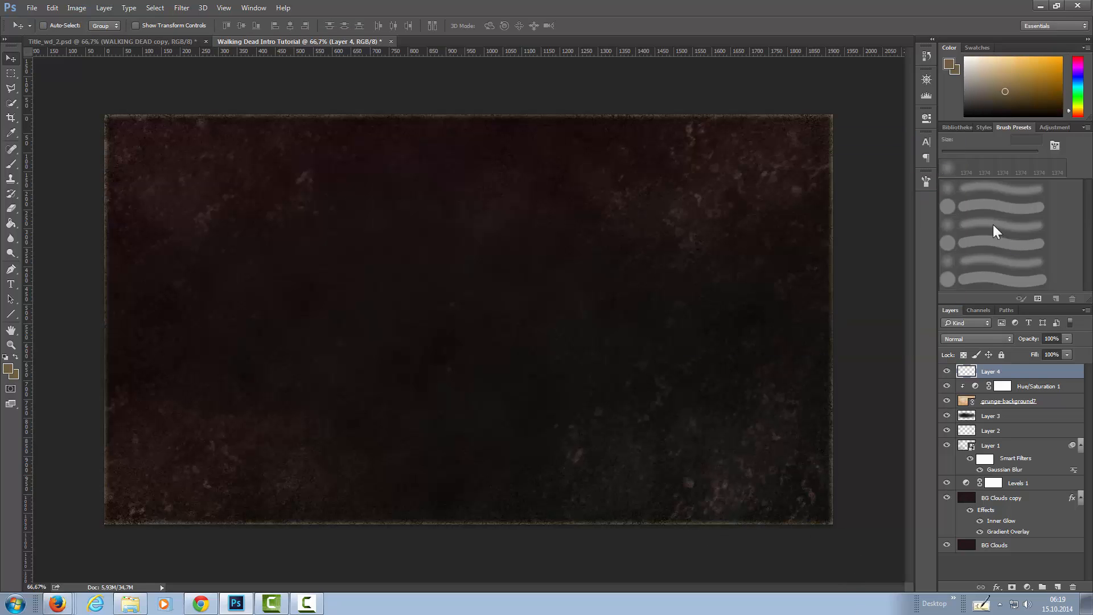
click(978, 340)
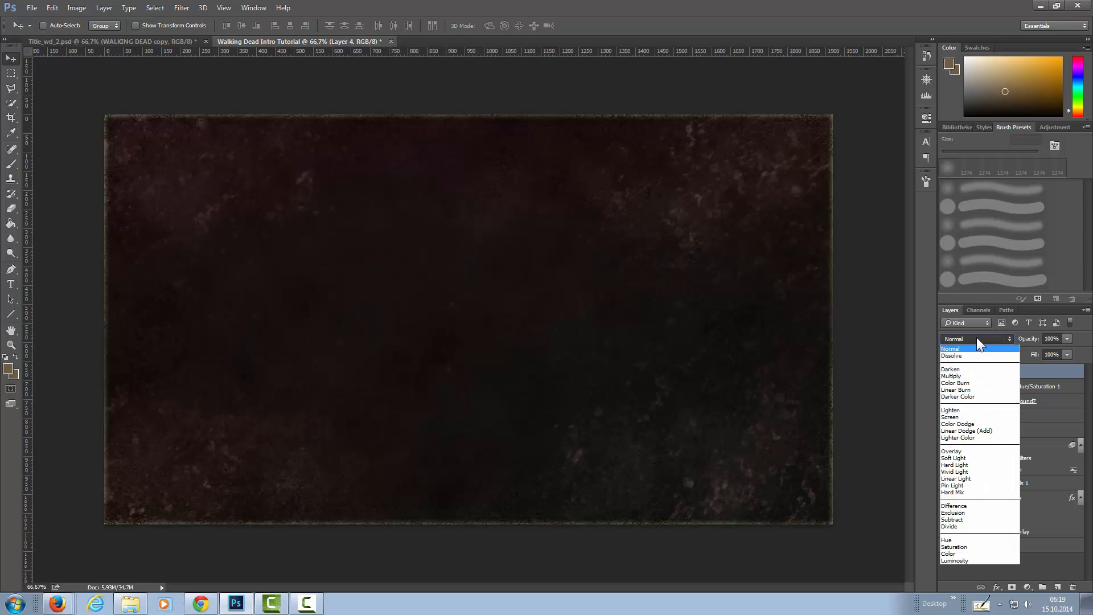
click(982, 416)
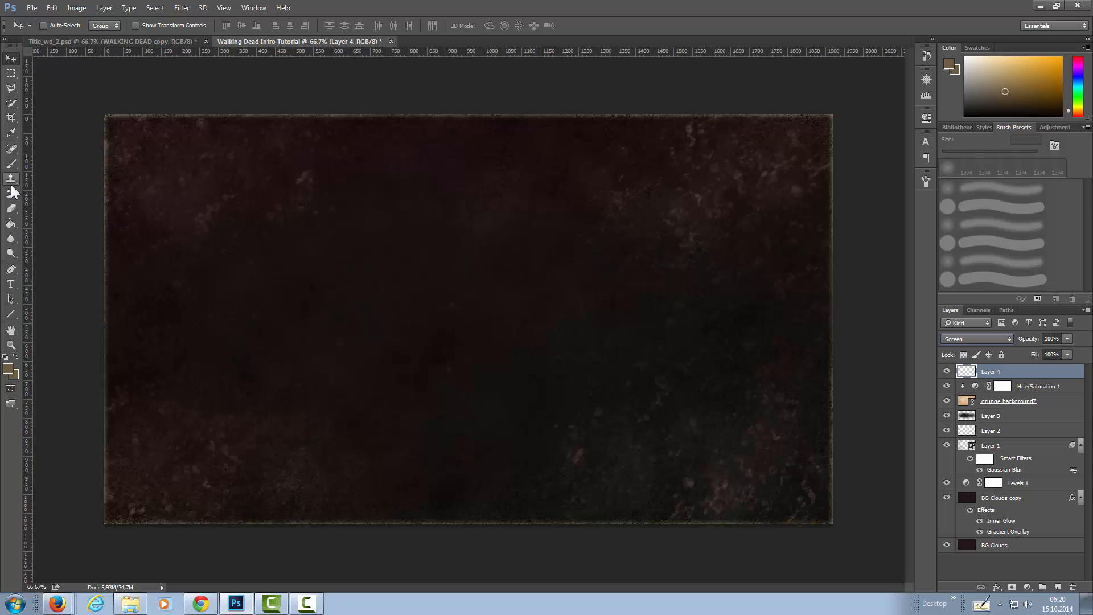
Paint a soft glow over the lower-right and lower-left canvas corners on Layer 4 with the 1006 px soft round Brush.
click(10, 164)
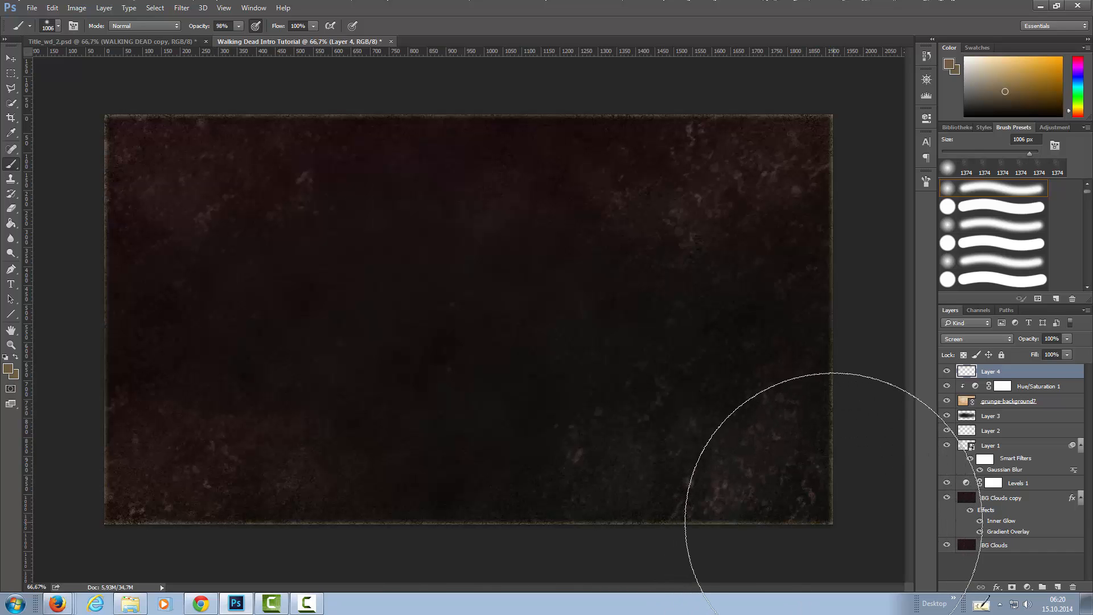
click(832, 536)
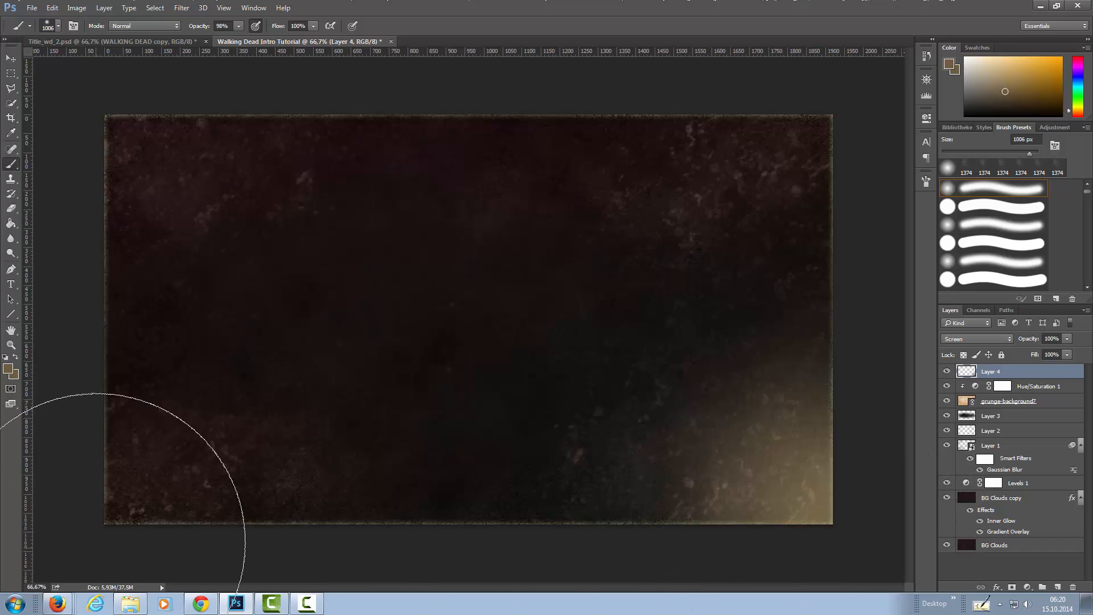
click(103, 525)
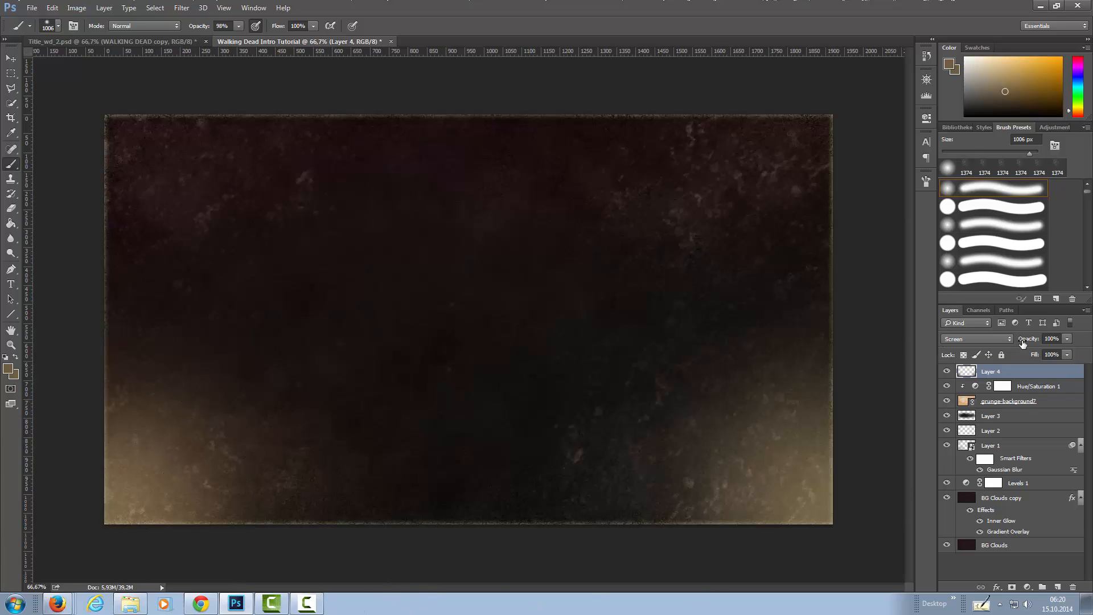
Set Layer 4's opacity to 23%.
click(1068, 340)
drag(1010, 351, 1022, 352)
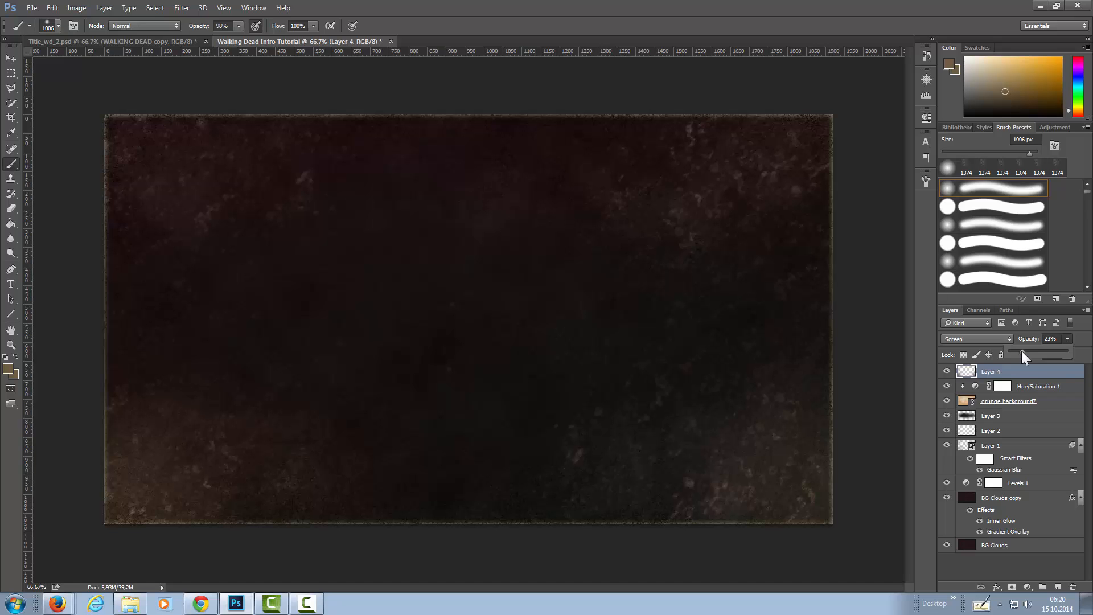
click(1083, 336)
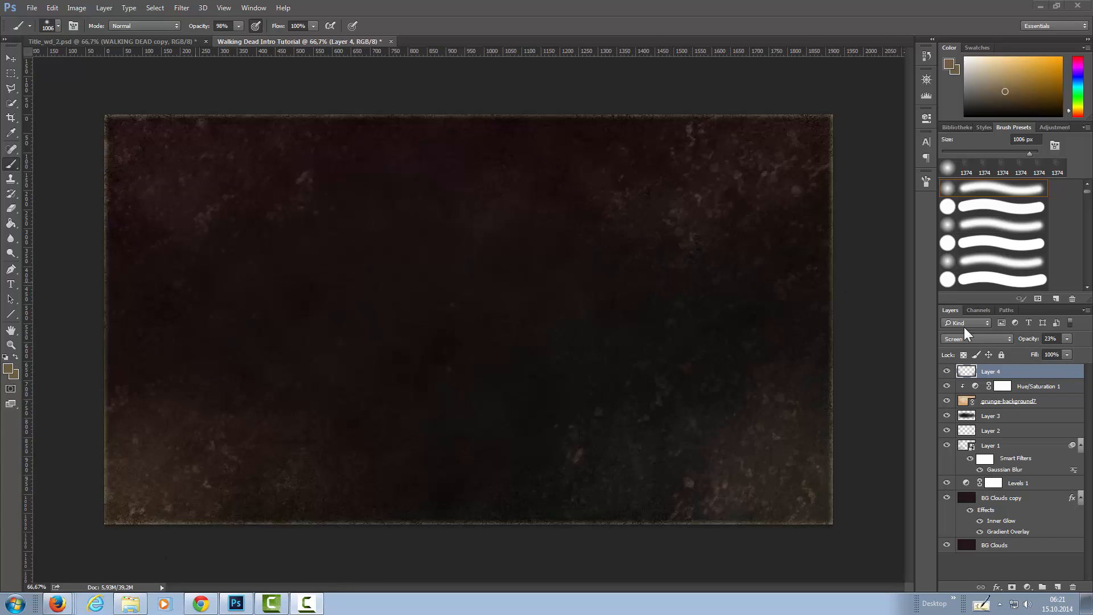
Add a new layer above Layer 4 and set its blend mode to Screen.
click(1057, 588)
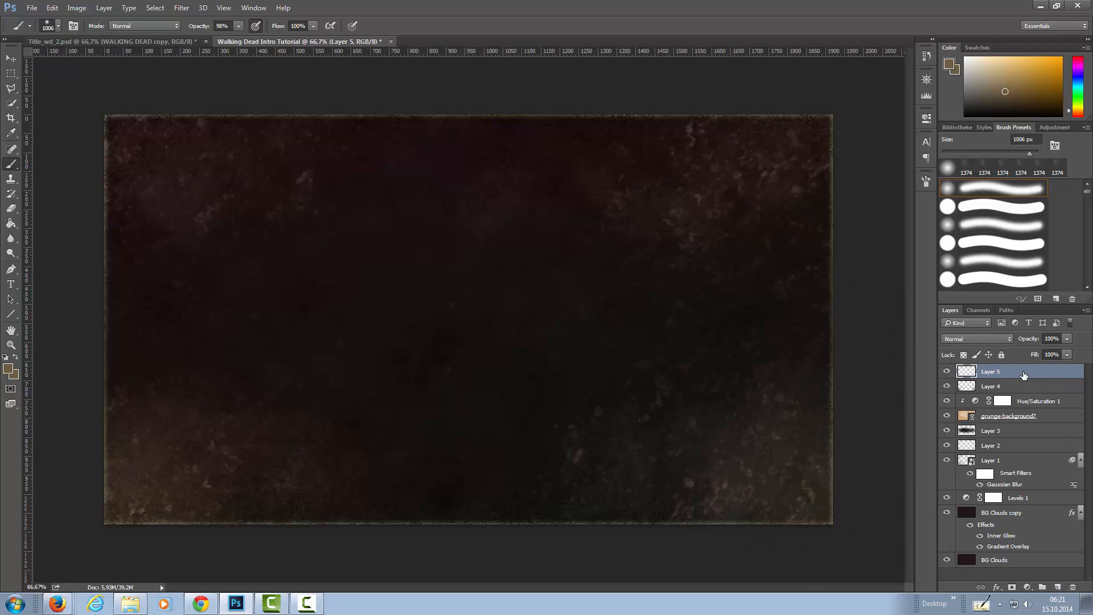
click(996, 340)
click(971, 417)
Browse the brush presets for splatter shapes and select the 1517 px splatter brush.
drag(1087, 197, 1077, 274)
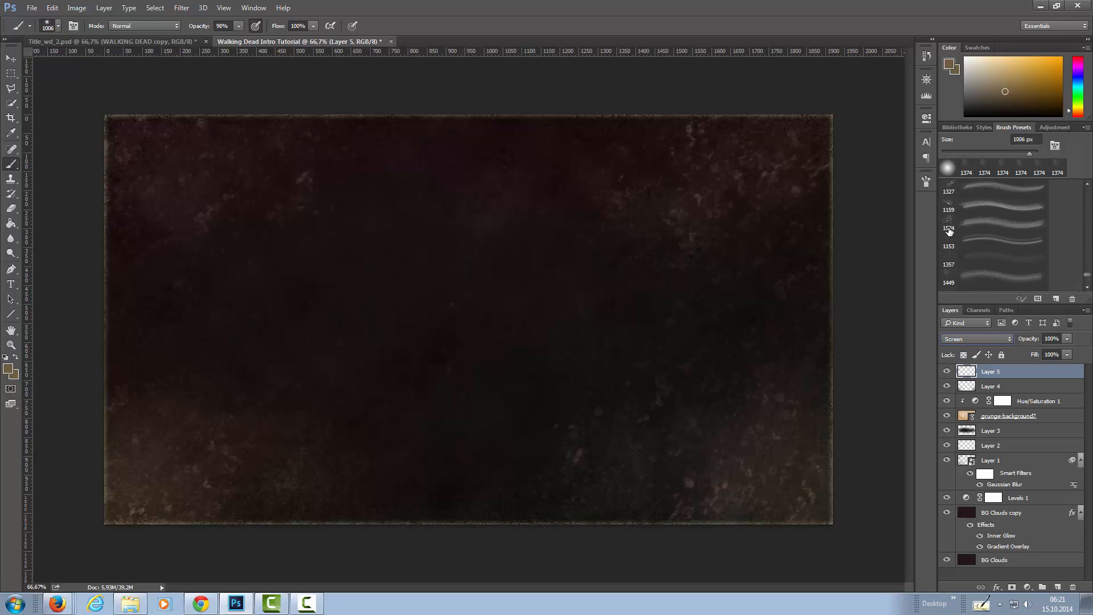
click(1087, 192)
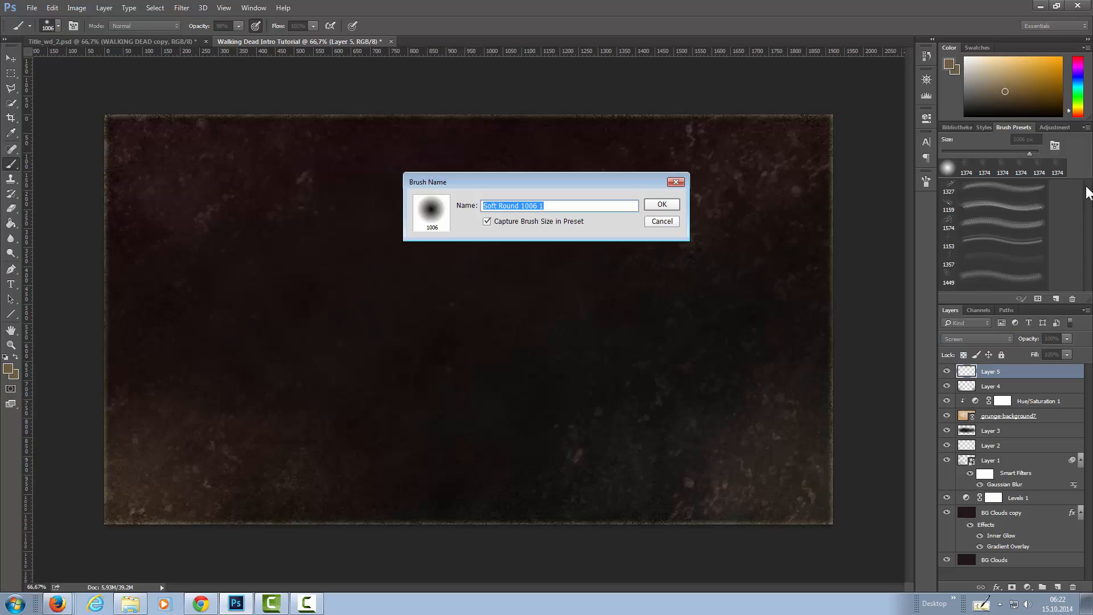
click(675, 223)
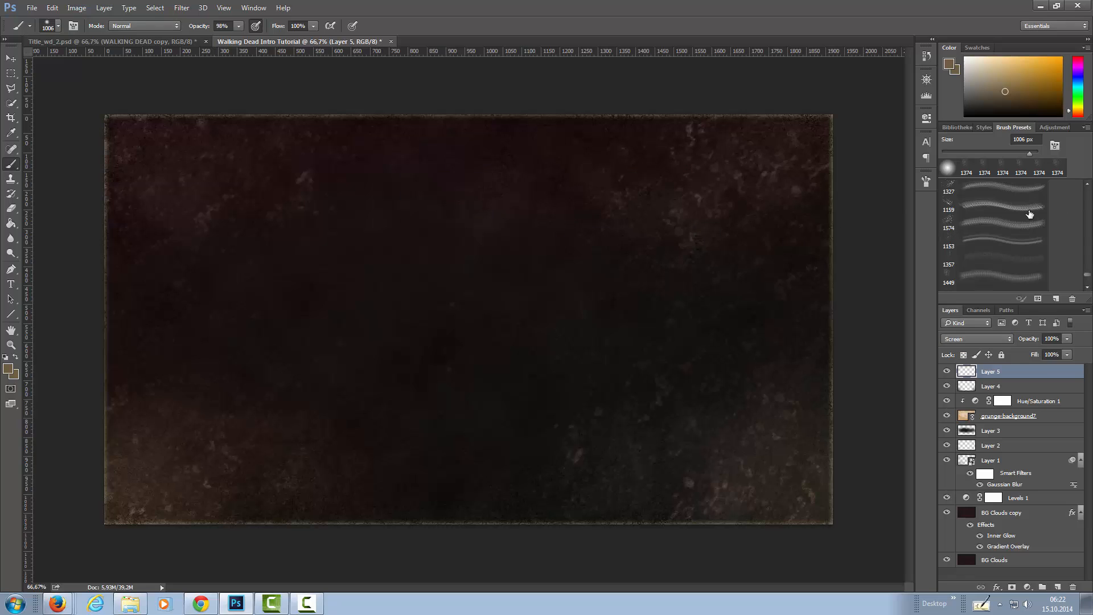
scroll(1090, 294, down, 2)
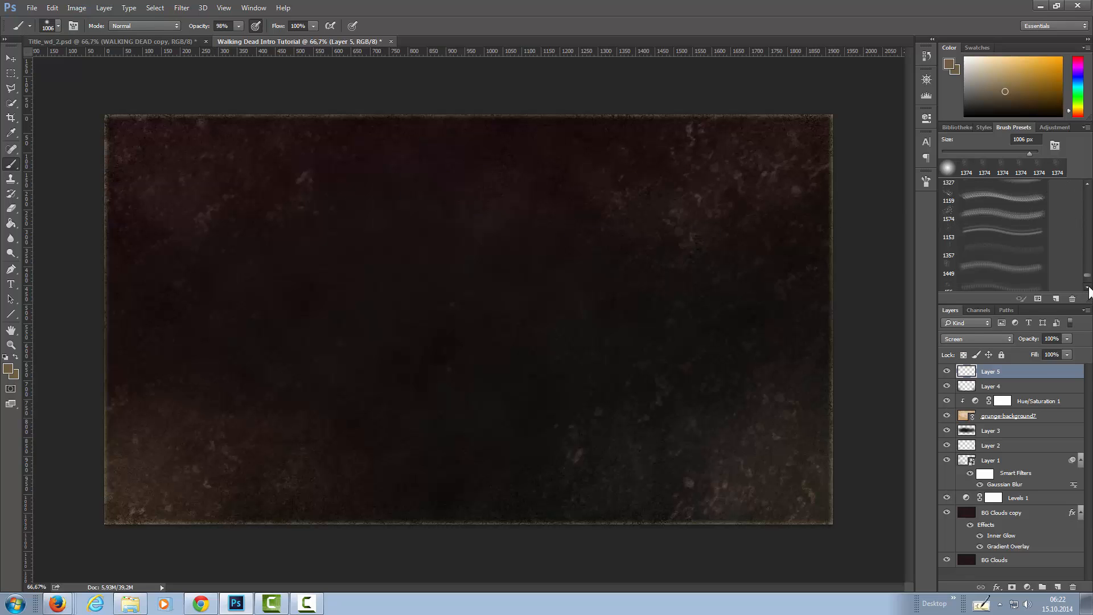
scroll(1088, 287, up, 3)
scroll(1089, 279, up, 1)
scroll(1088, 279, up, 1)
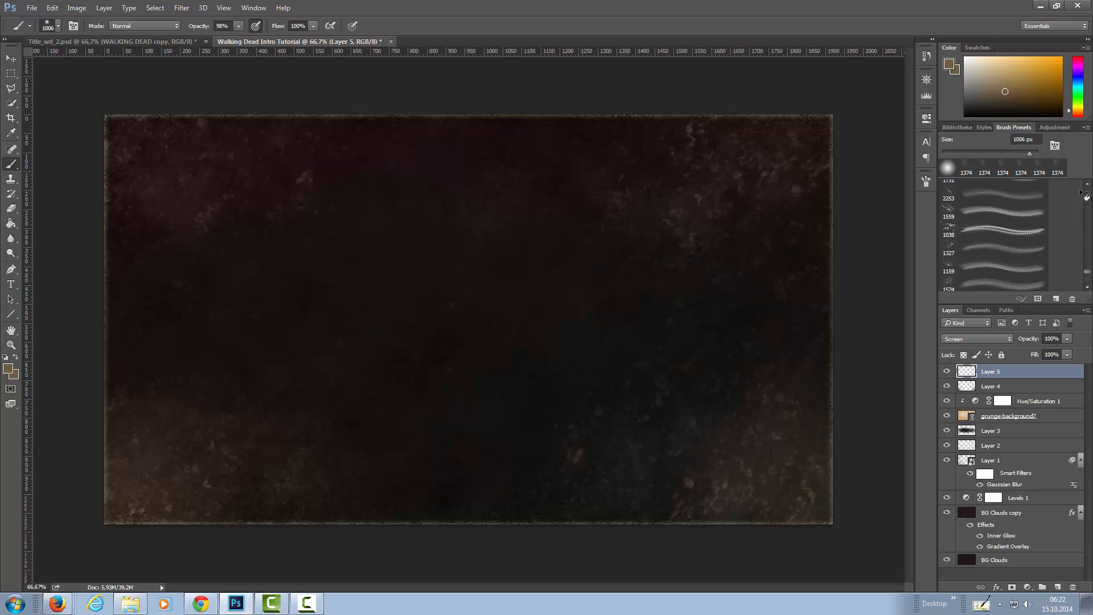
scroll(1088, 192, up, 6)
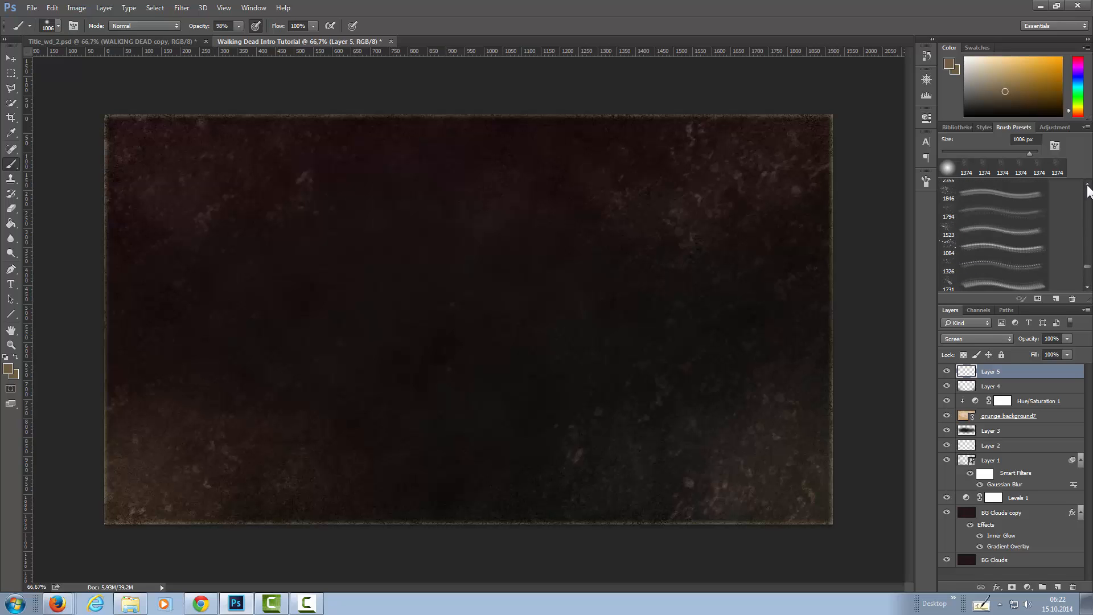
scroll(1086, 188, up, 6)
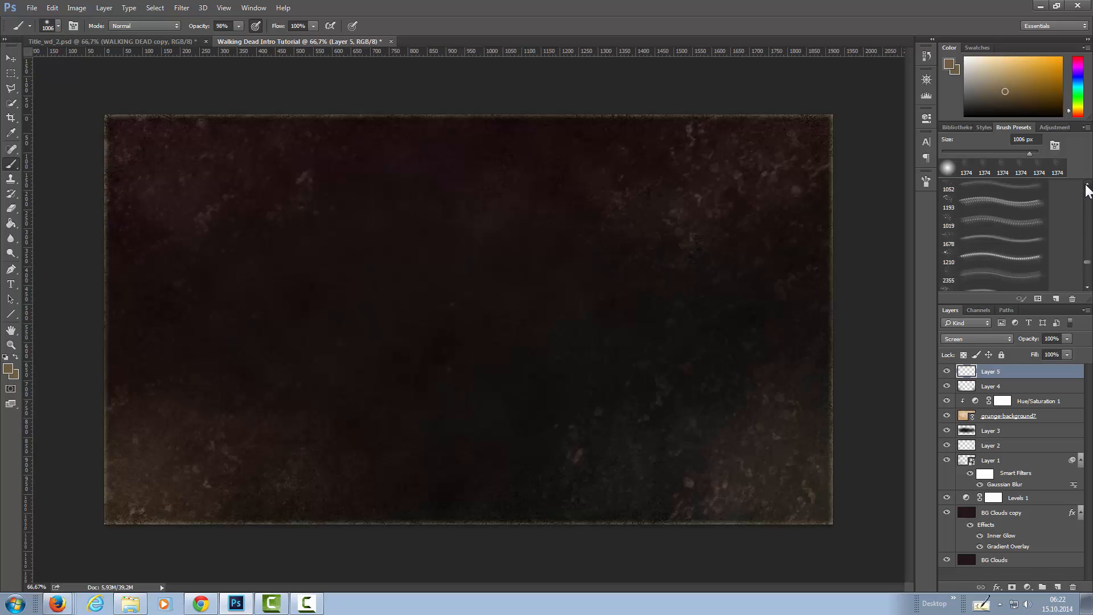
click(1086, 184)
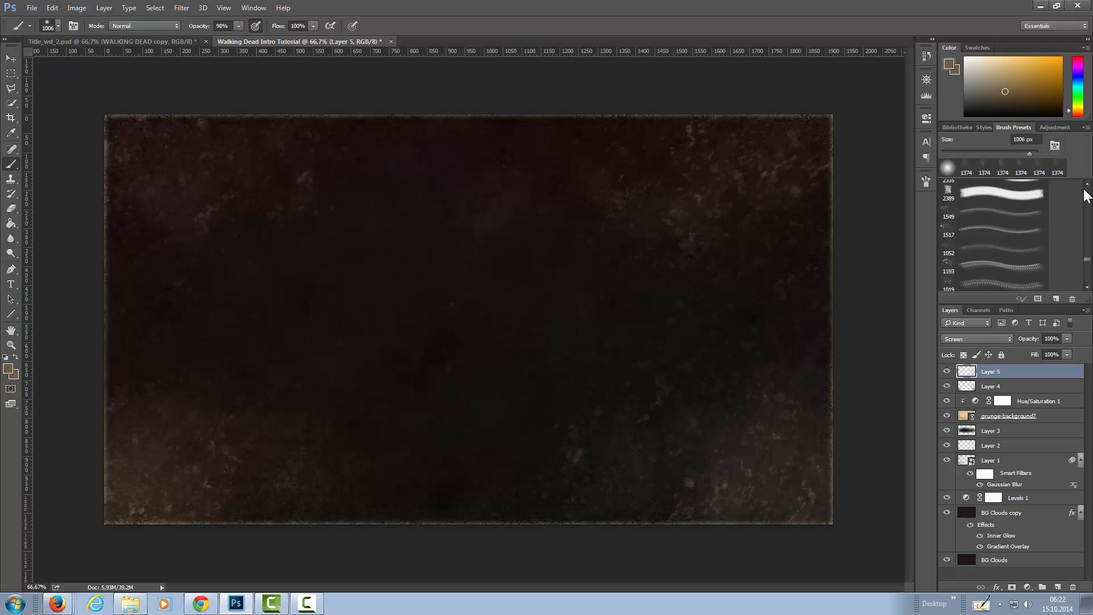
click(1088, 287)
click(1088, 287)
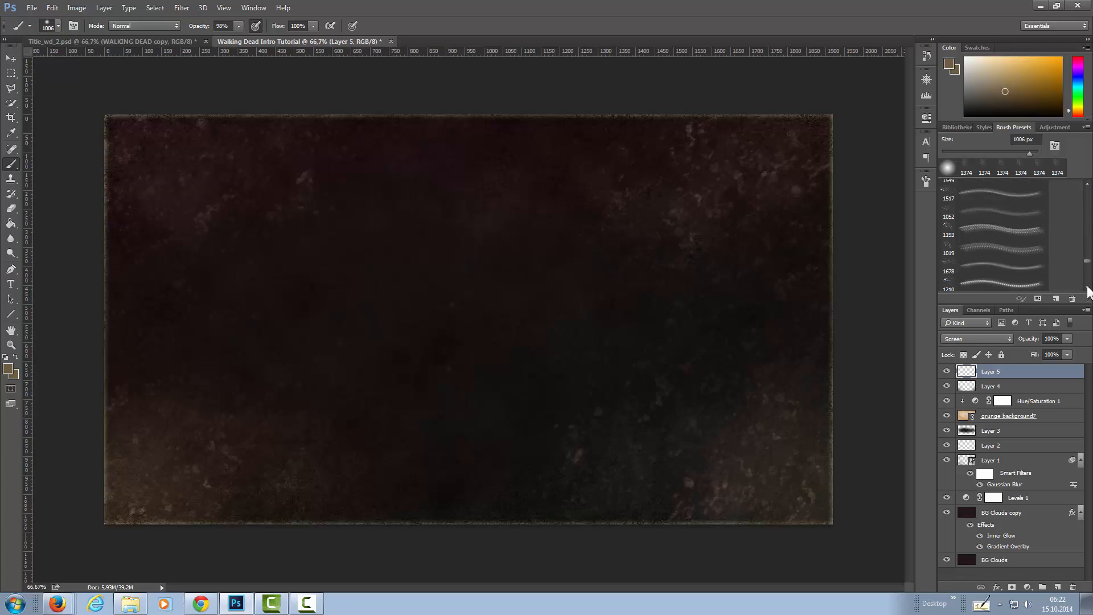
click(1087, 287)
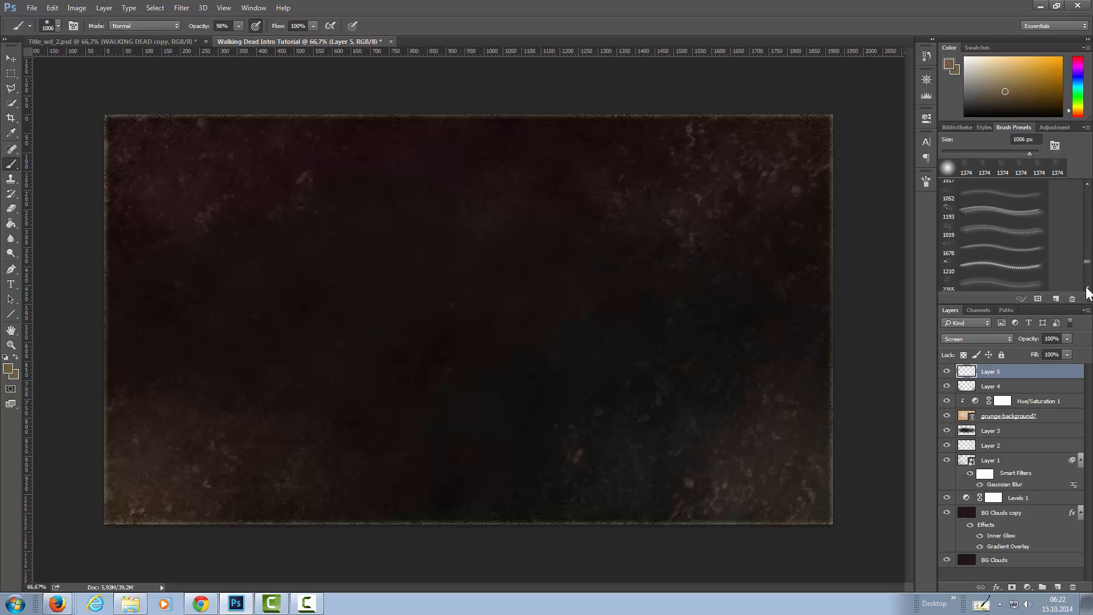
click(1086, 287)
drag(1085, 263, 1083, 256)
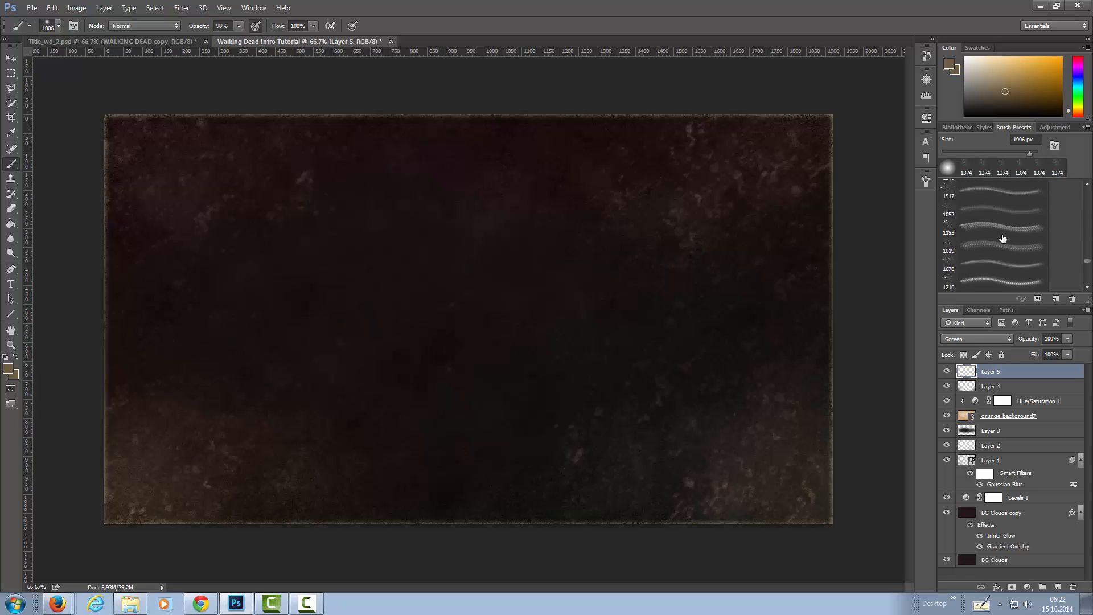
click(1087, 185)
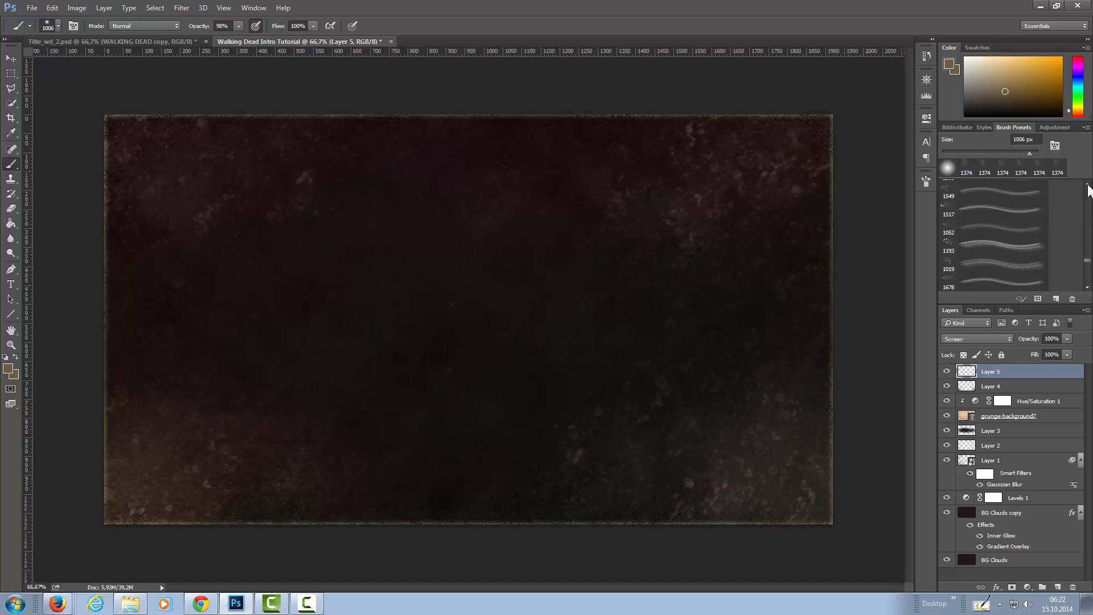
click(962, 220)
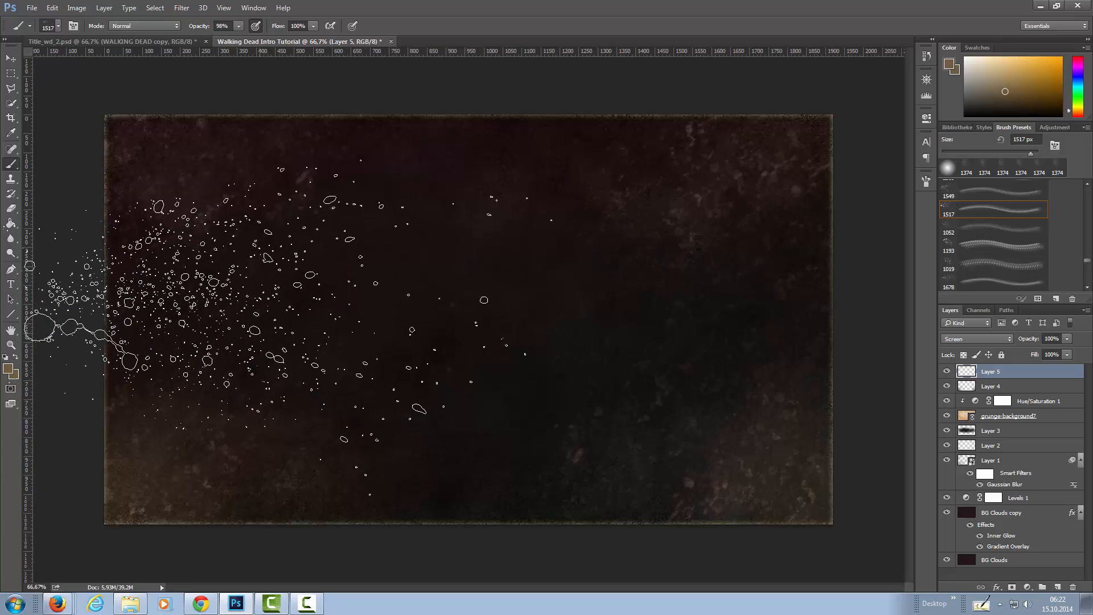
Set Layer 5's opacity to 62% and stamp the splatter once over the left half of the canvas.
click(1067, 339)
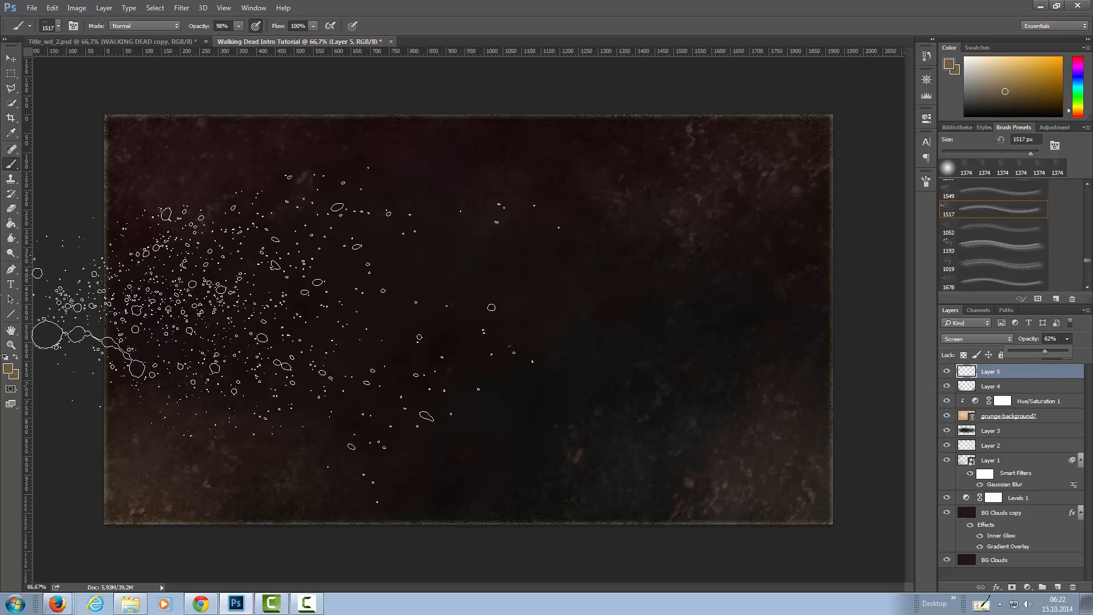
click(302, 333)
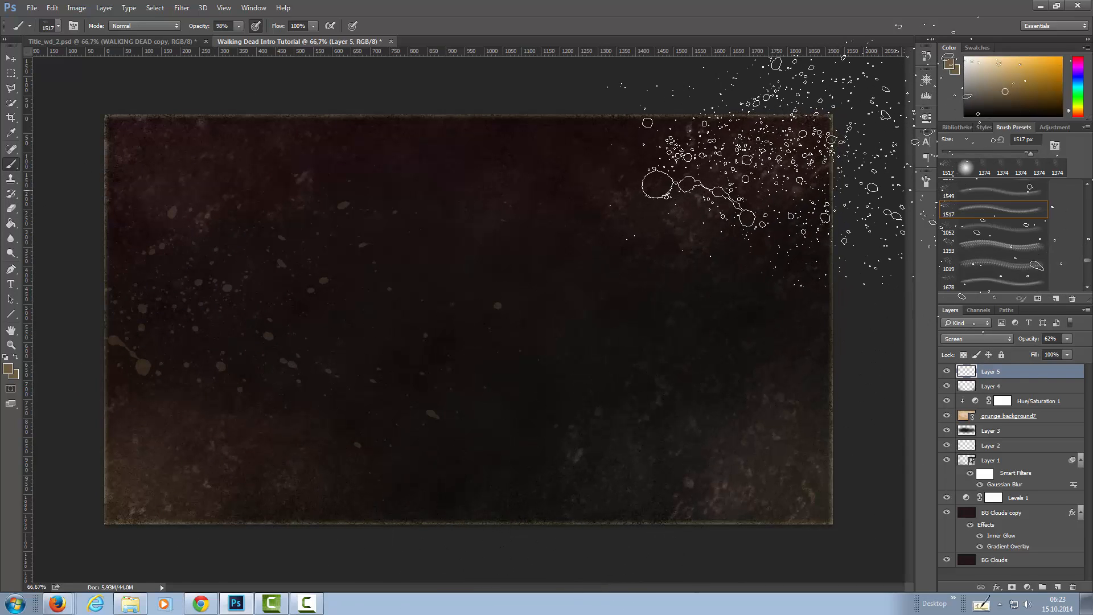
Flip the splatter brush tip horizontally, enlarge it to 1588 px and stamp it over the right side of the canvas.
click(926, 182)
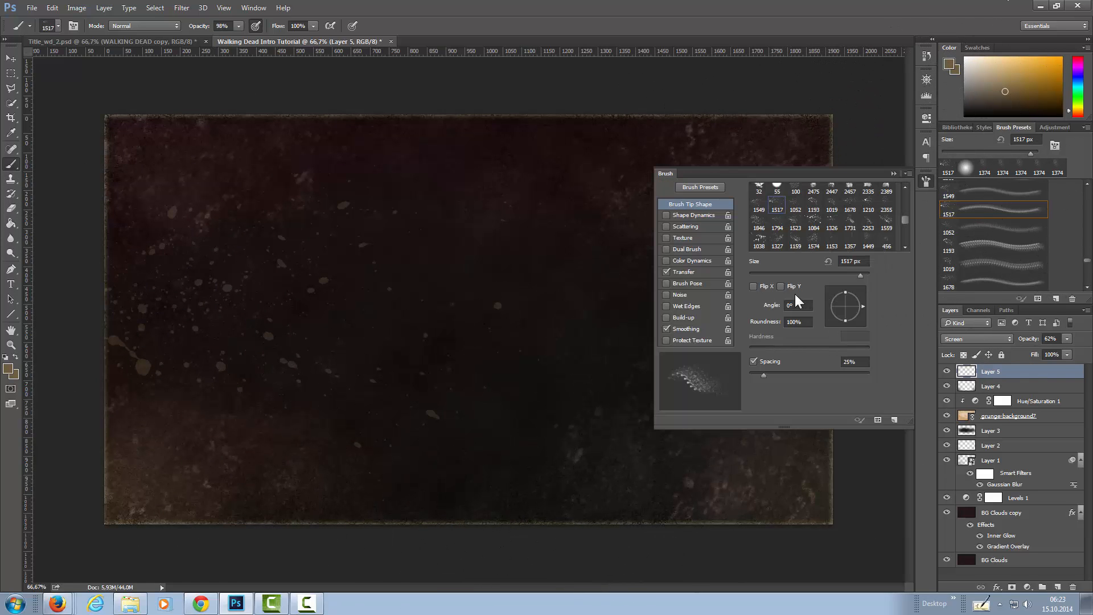
click(754, 287)
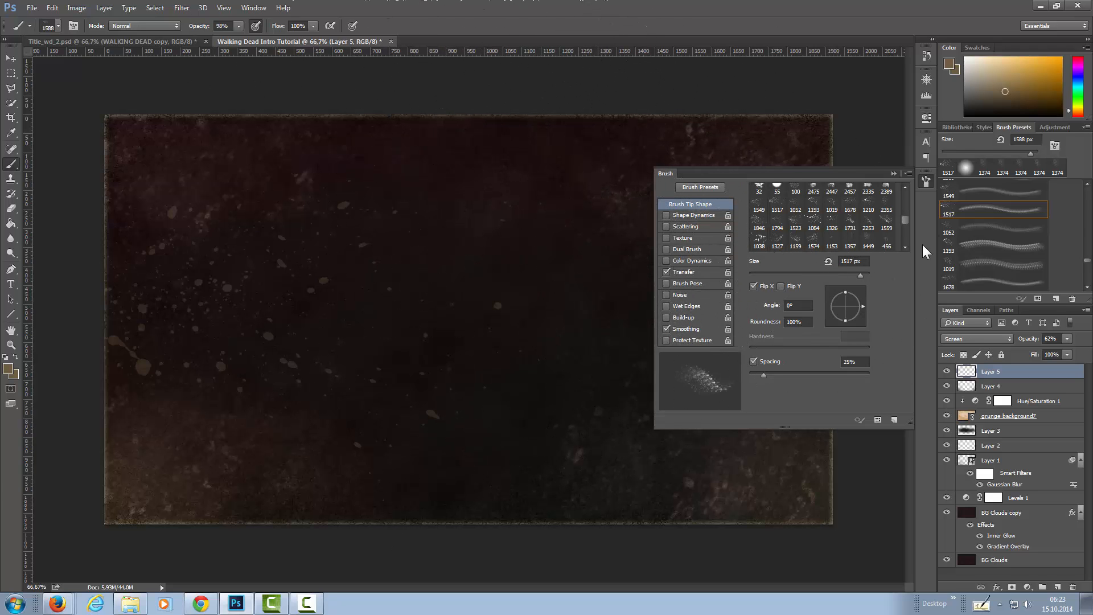
click(924, 179)
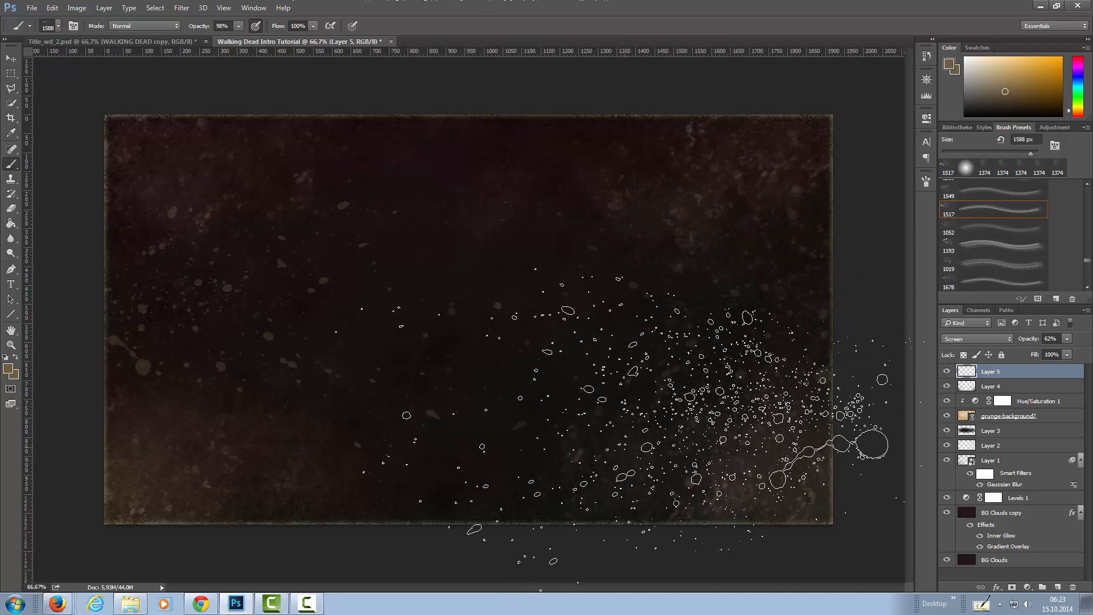
Stamp splatter over the upper-left area with the 1549 px splatter brush enlarged to 1588 px, rotating its tip to 35° and -37°.
click(952, 196)
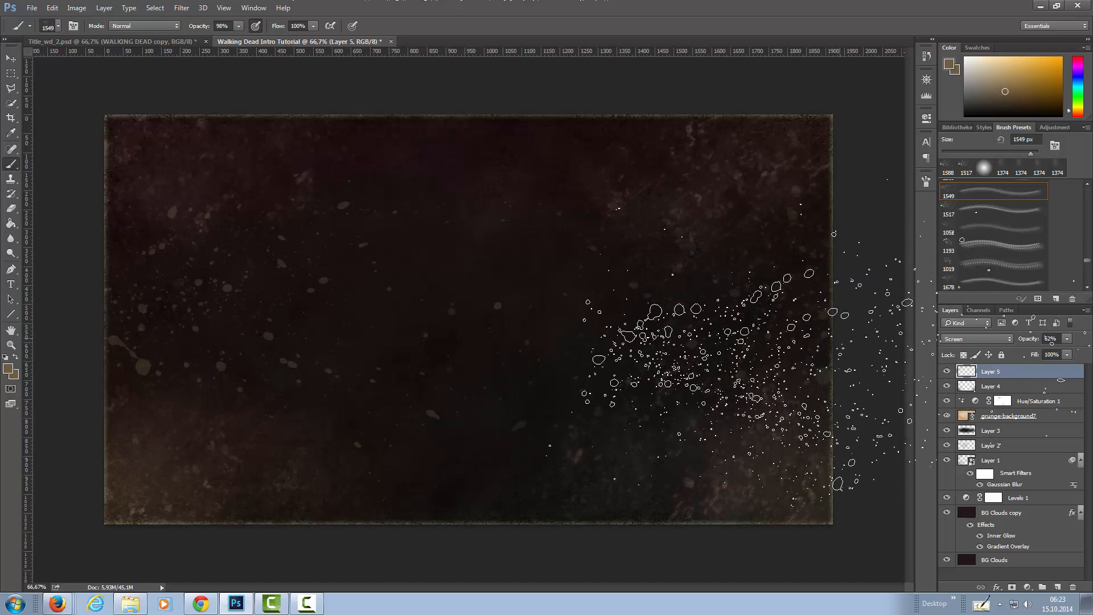
click(926, 180)
click(834, 310)
drag(834, 310, 863, 292)
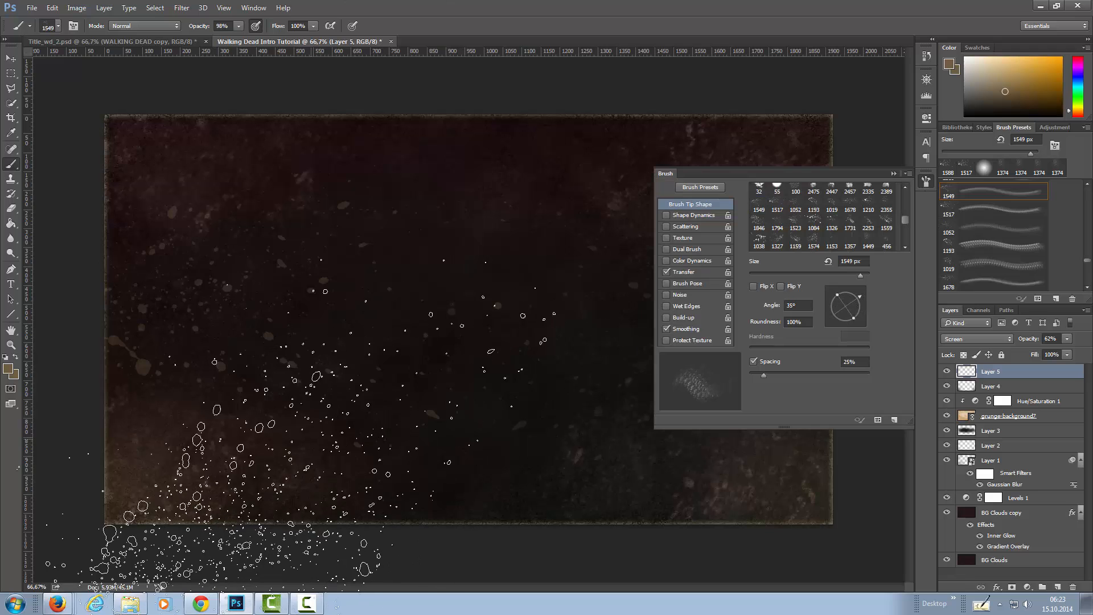
key(bracketright)
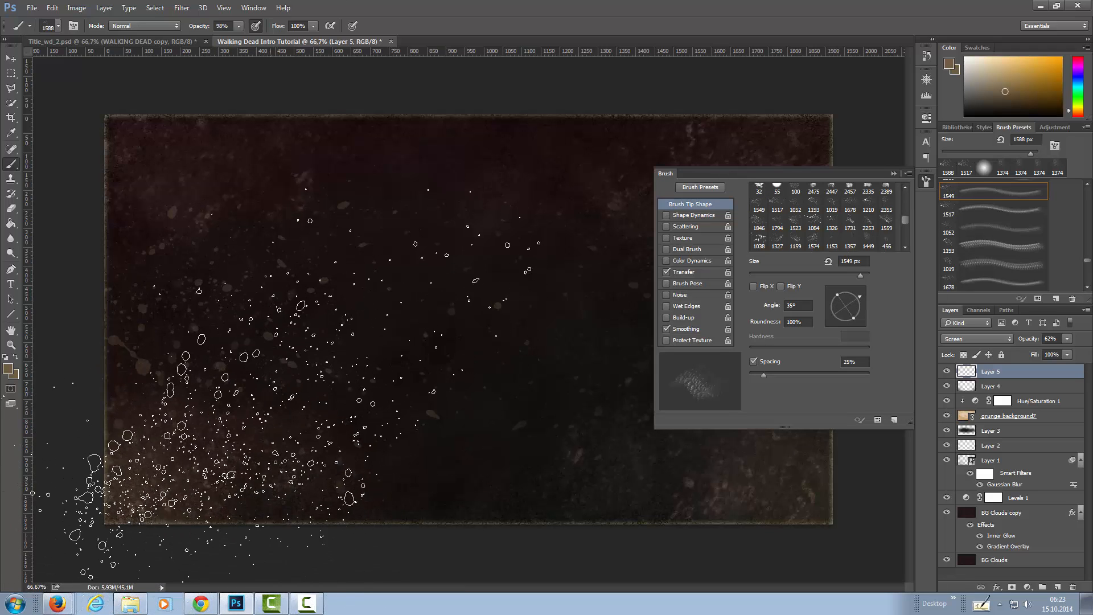
mouse_move(858, 311)
mouse_down()
mouse_move(861, 301)
mouse_move(855, 316)
mouse_up()
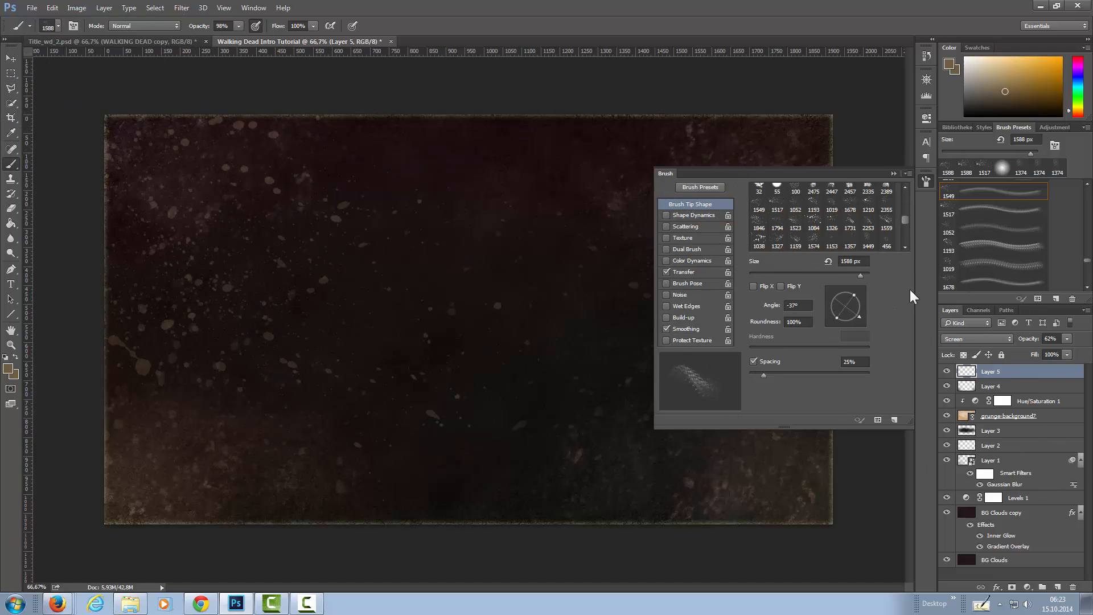
Try stamping the splatter across the middle of the canvas with the tip rotated to -90°, and undo that stroke.
drag(854, 307, 856, 292)
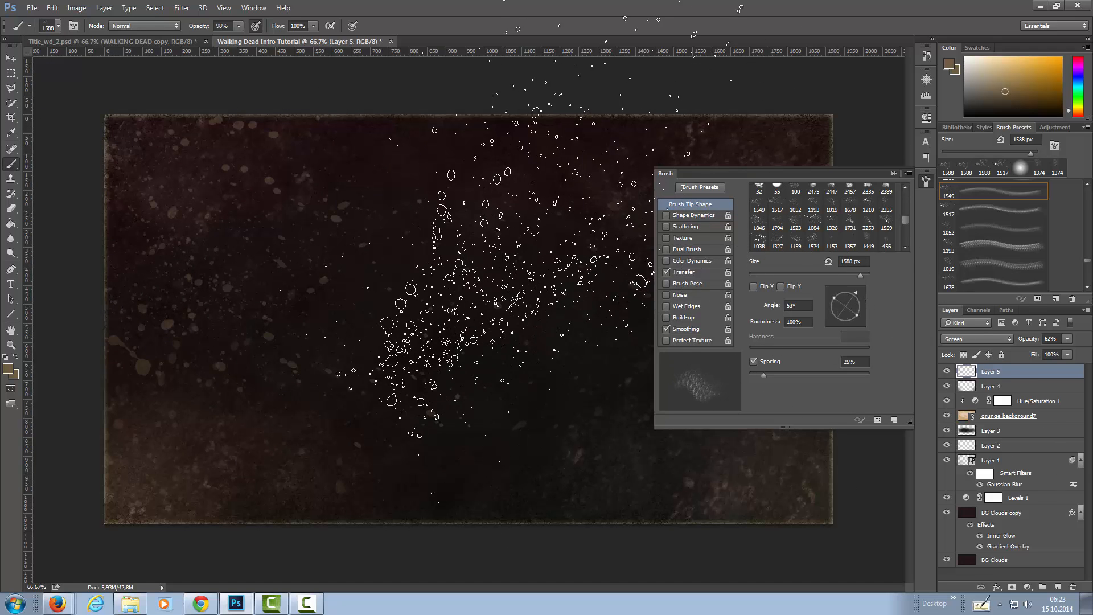
drag(863, 315, 846, 323)
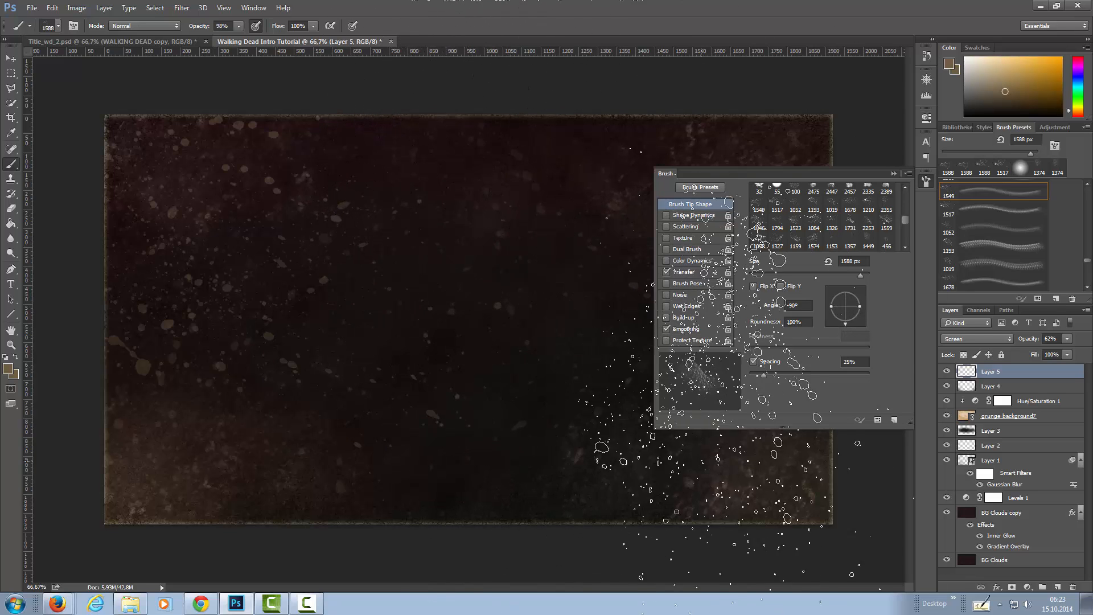
click(528, 384)
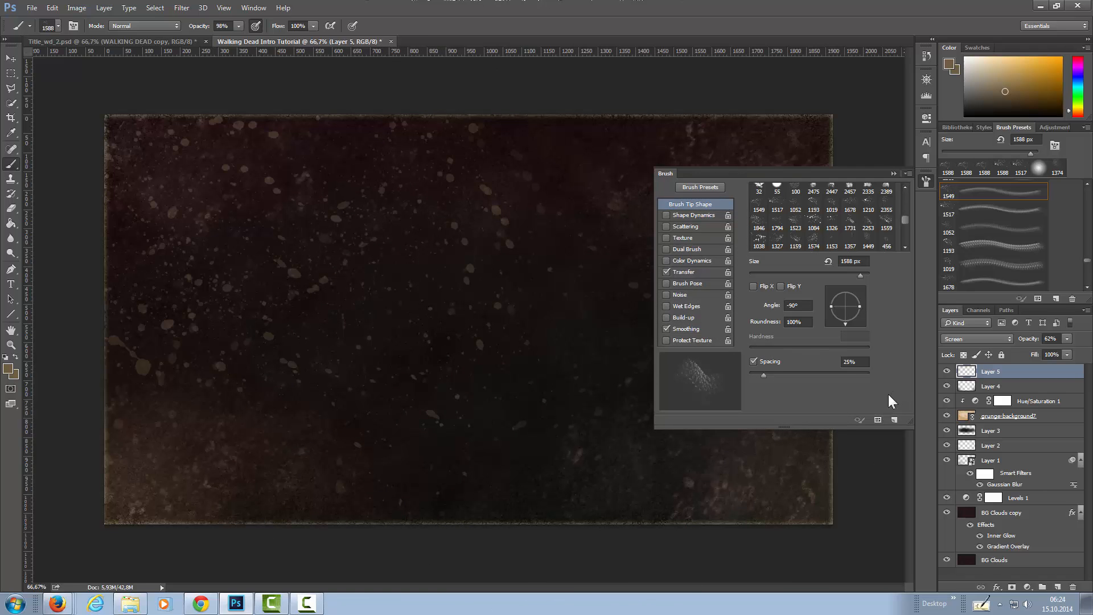
click(926, 95)
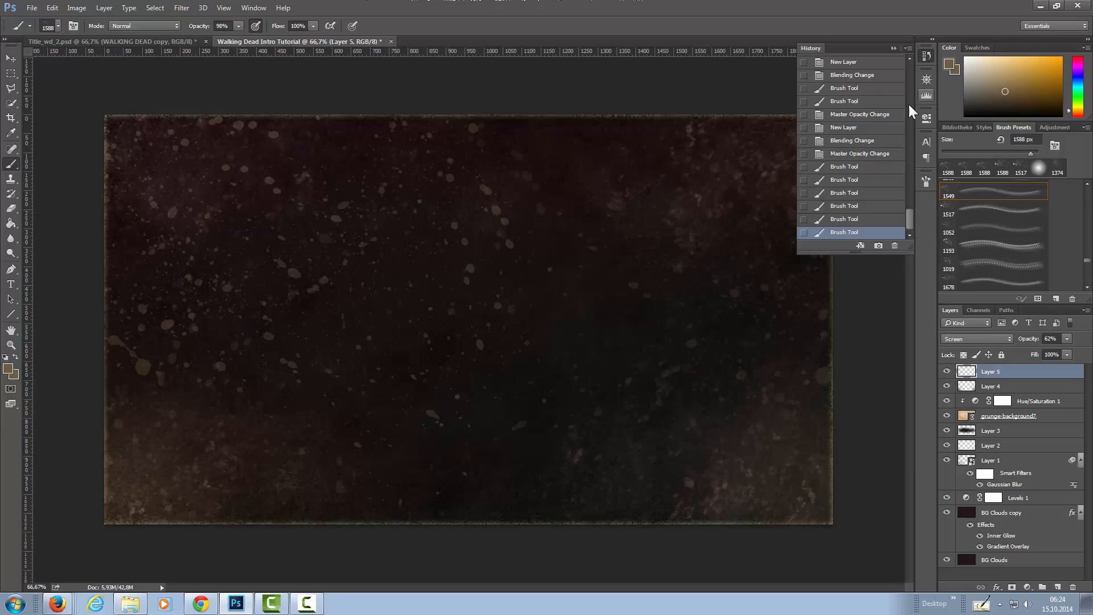
click(849, 219)
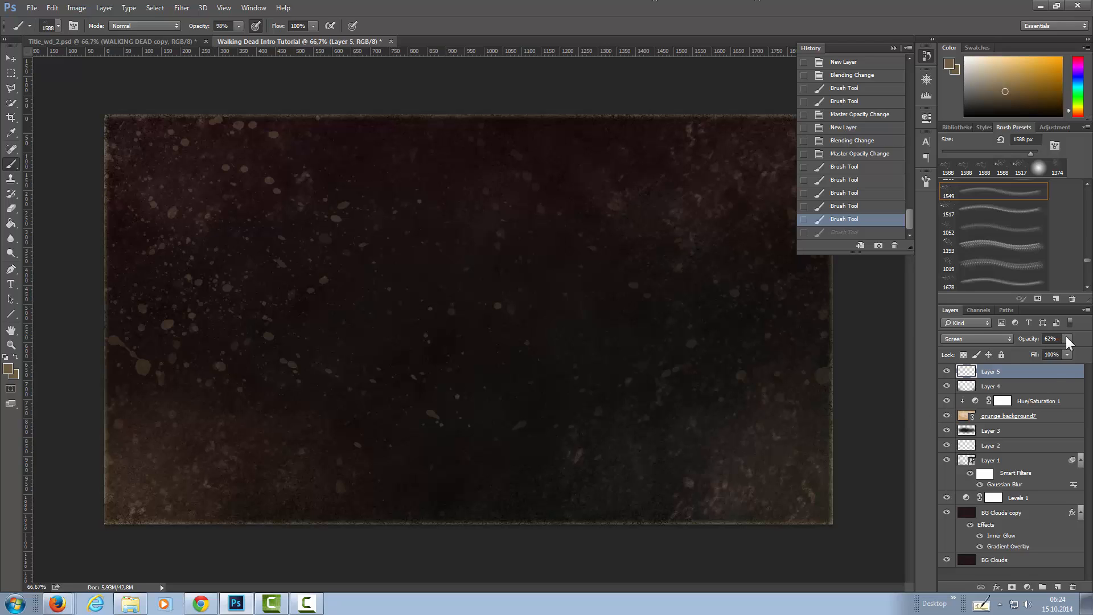
Set Layer 5's opacity to 41% and convert the layer to a smart object.
drag(1055, 350, 1057, 350)
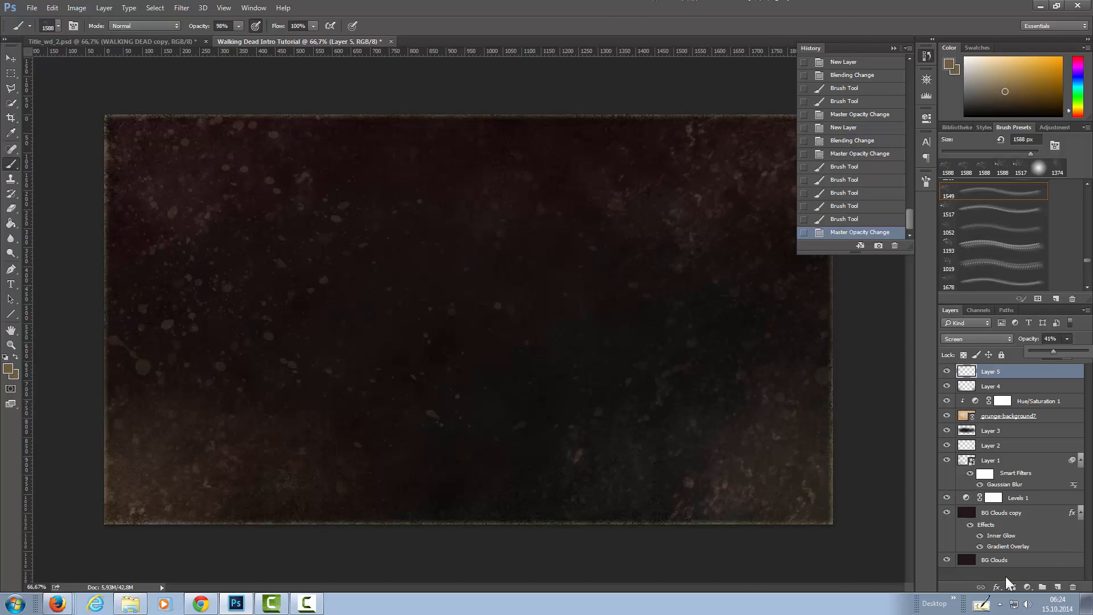
right_click(1021, 369)
click(962, 205)
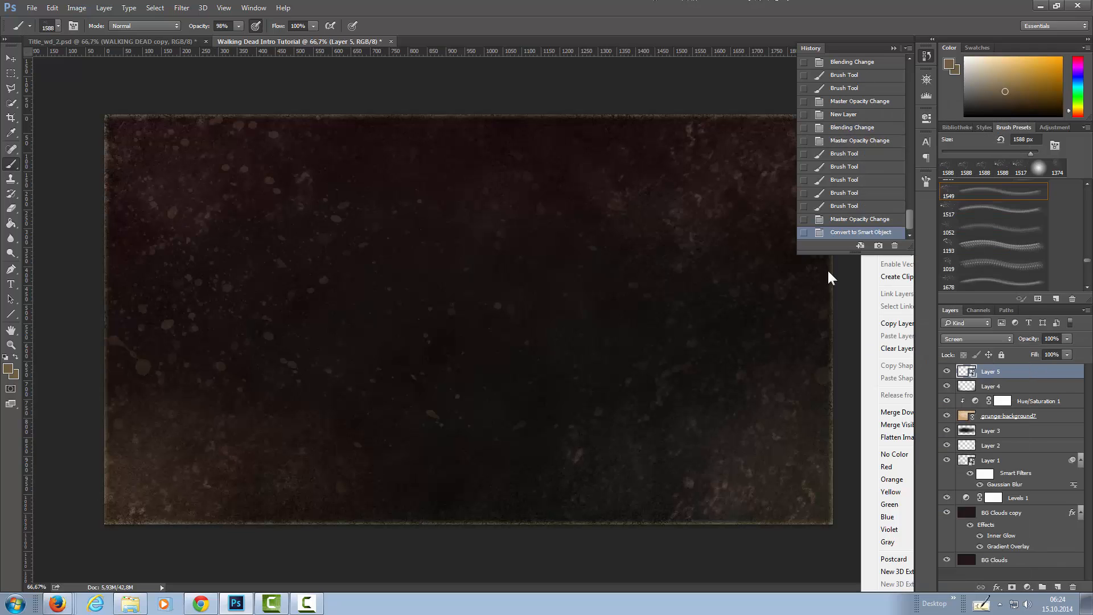
click(182, 8)
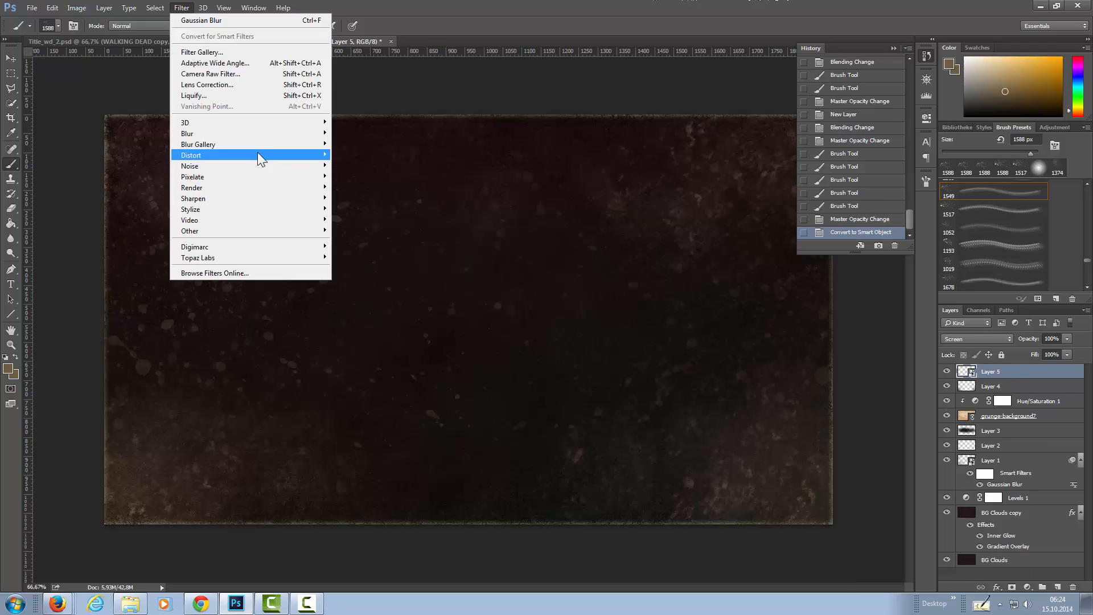
mouse_move(258, 132)
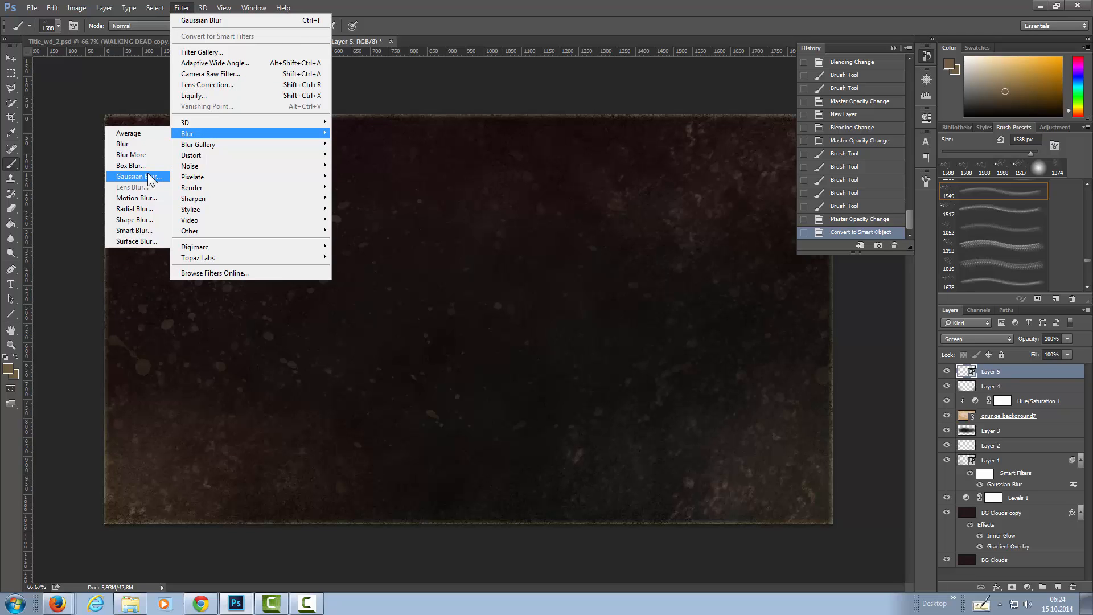
click(564, 89)
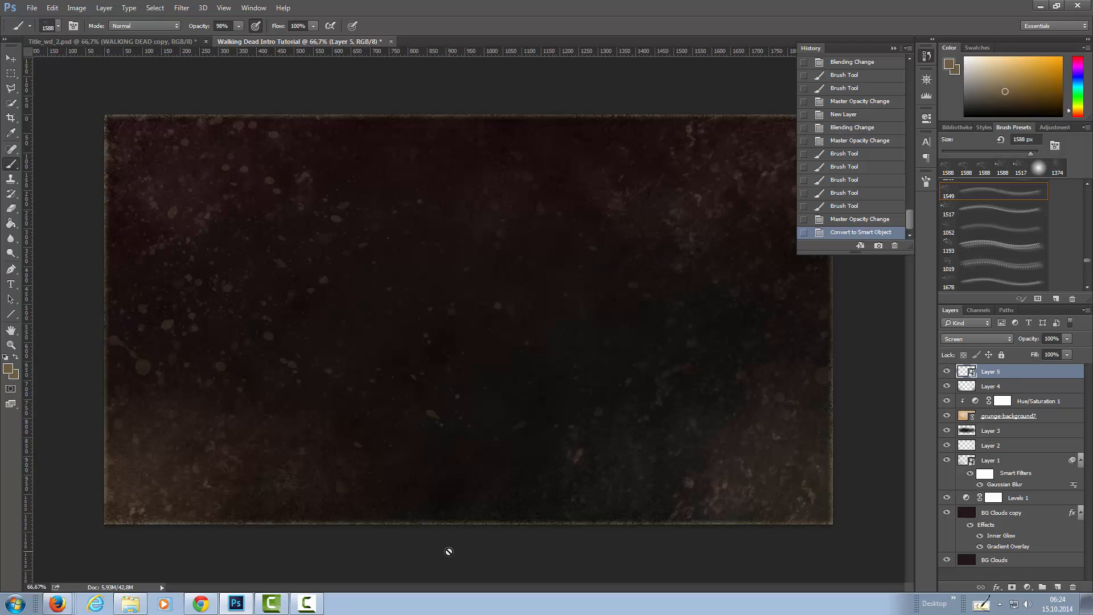
Add an Inner Glow effect to Layer 5 with the light tan glow color #e1c280.
click(997, 587)
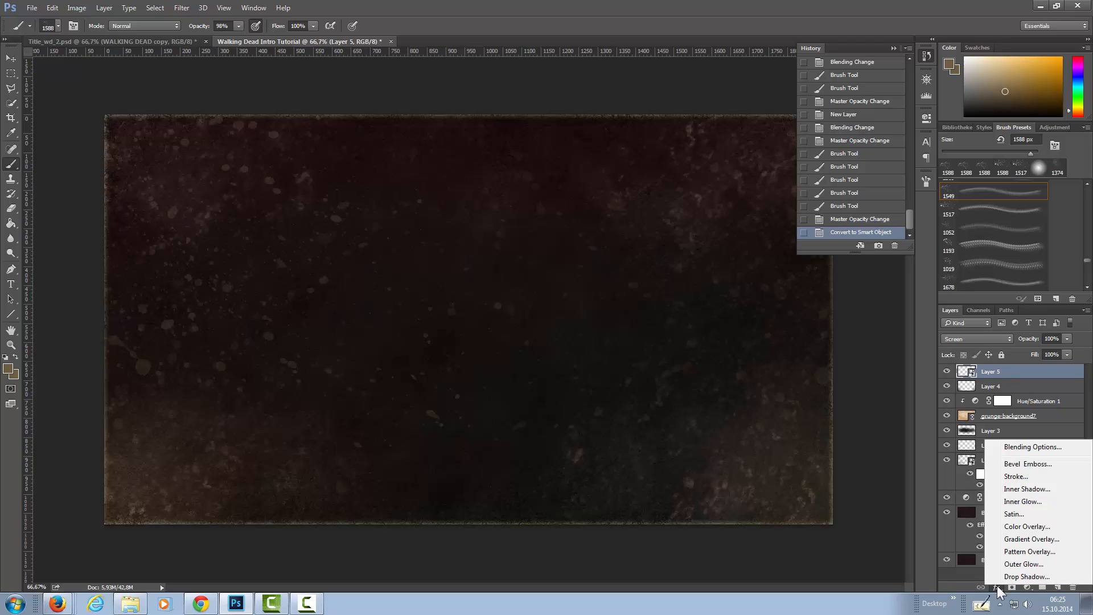
click(1023, 502)
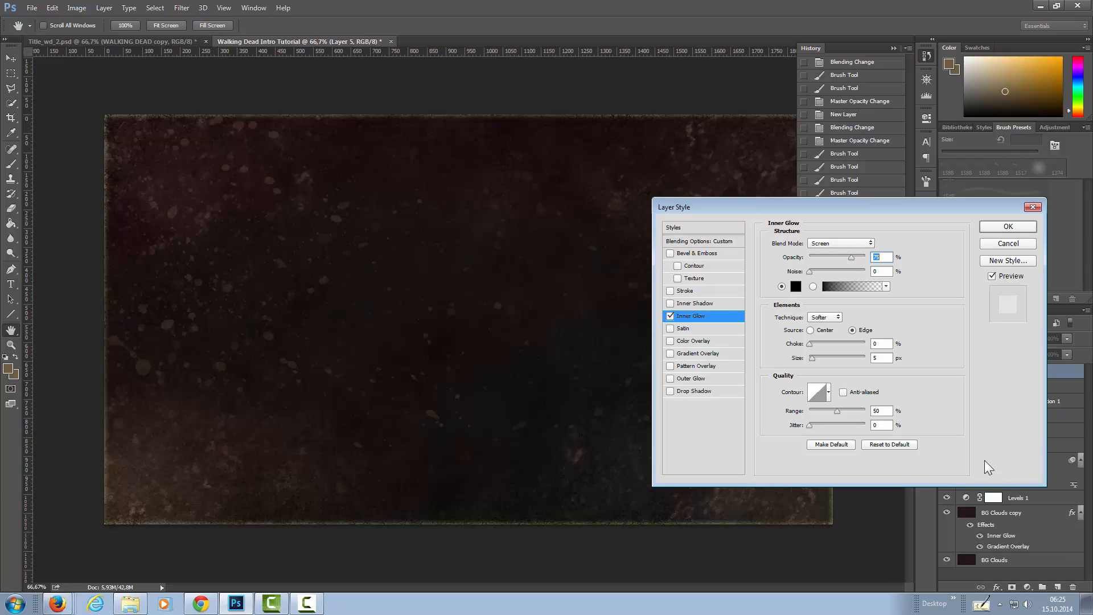
click(796, 287)
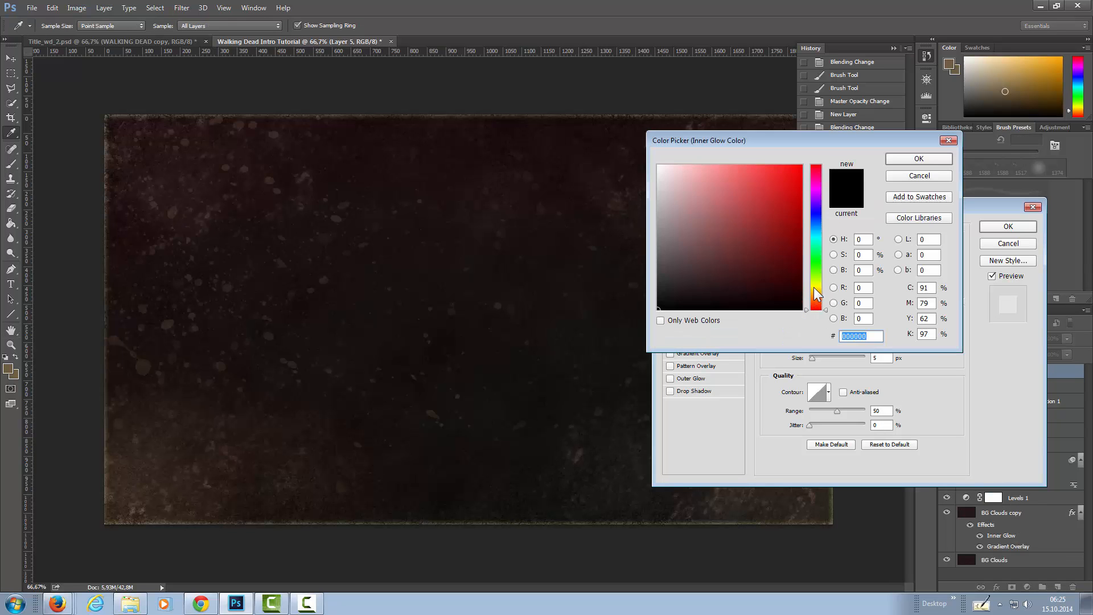
click(815, 286)
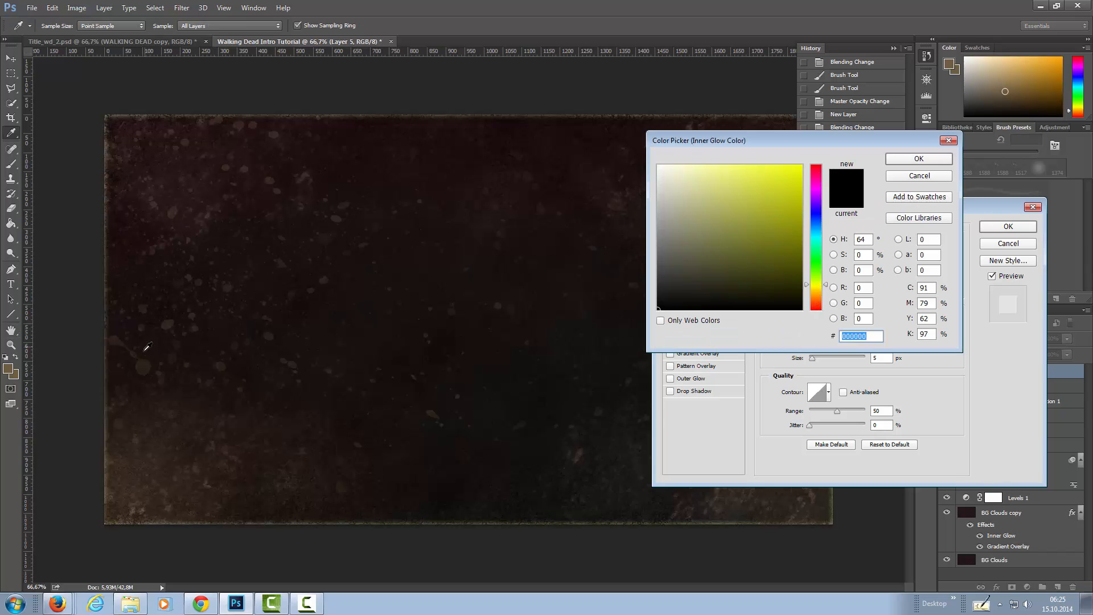
click(139, 415)
click(137, 420)
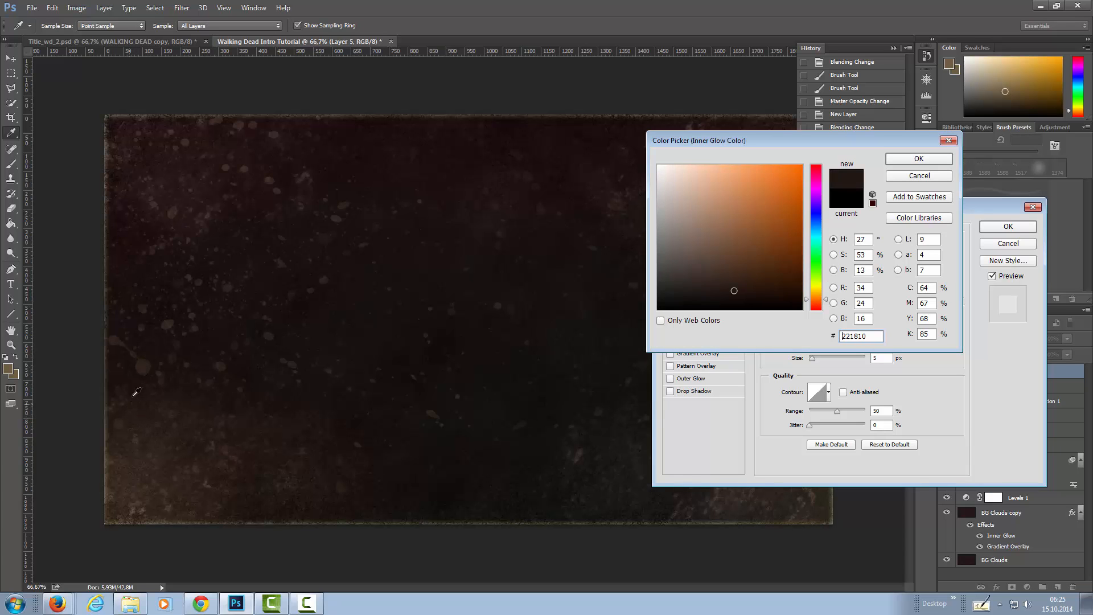
click(148, 359)
drag(721, 288, 707, 205)
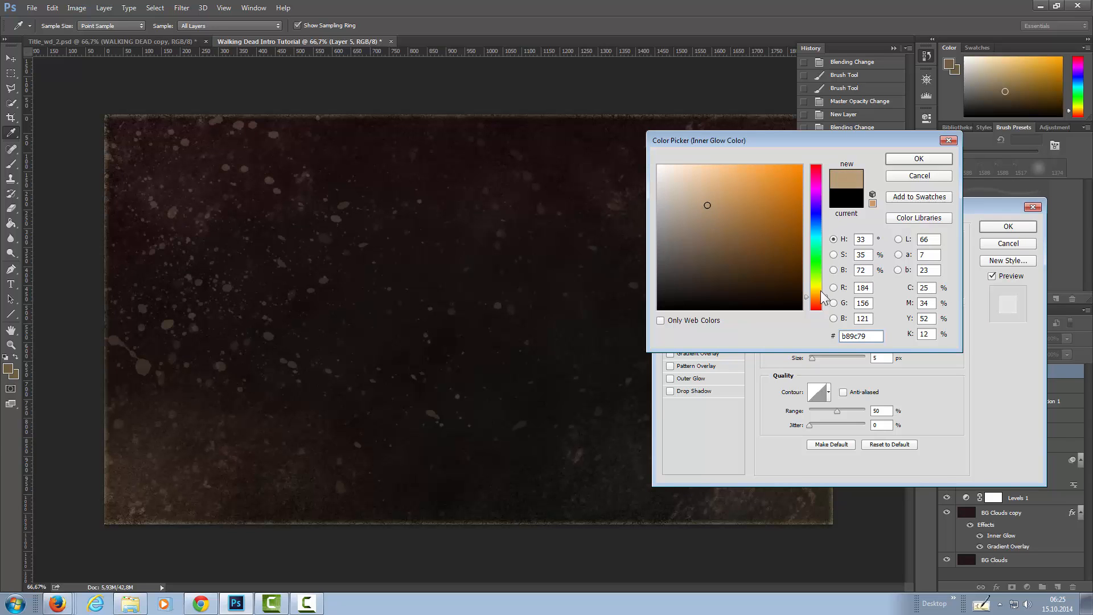
drag(826, 297, 832, 287)
drag(705, 200, 692, 204)
drag(829, 287, 825, 294)
drag(715, 200, 720, 183)
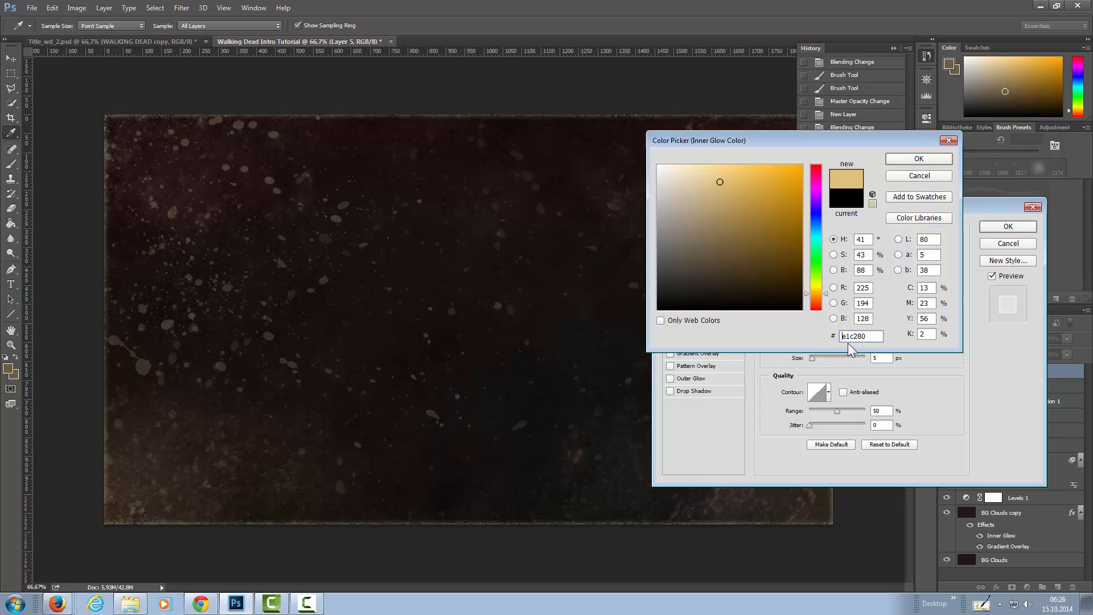
click(919, 160)
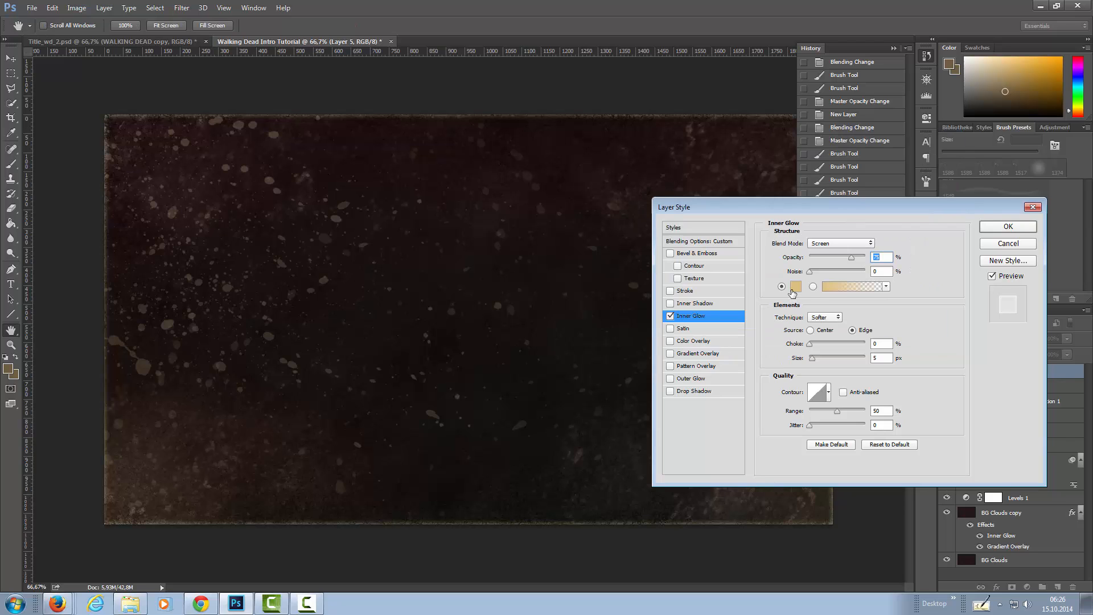
Set Layer 5's Inner Glow to Vivid Light with reduced opacity and a Center source, adjust its size slightly, and apply the effect.
click(846, 242)
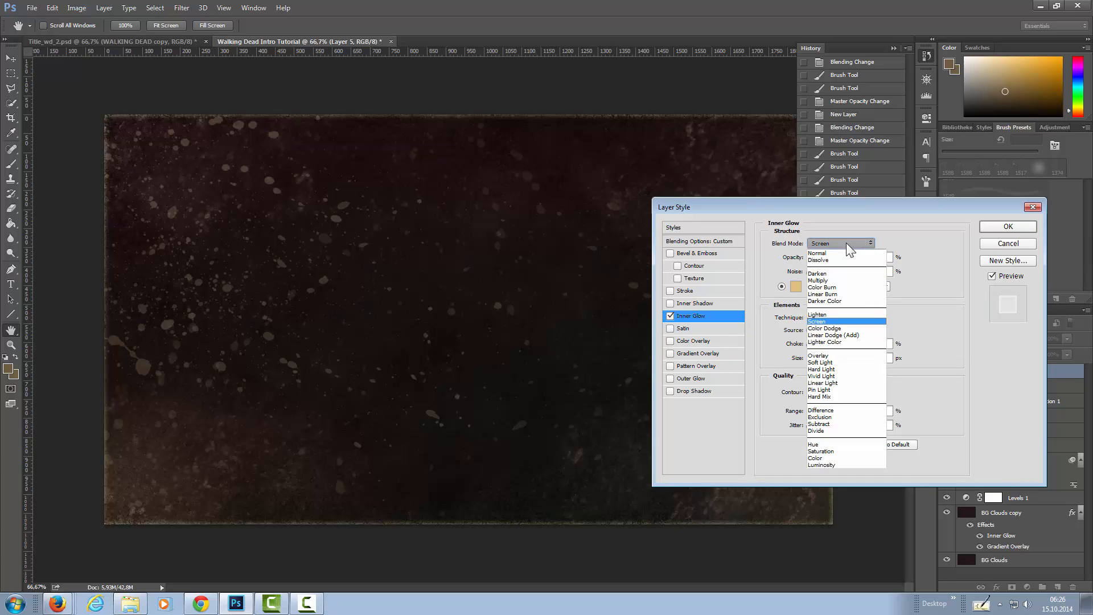
click(847, 376)
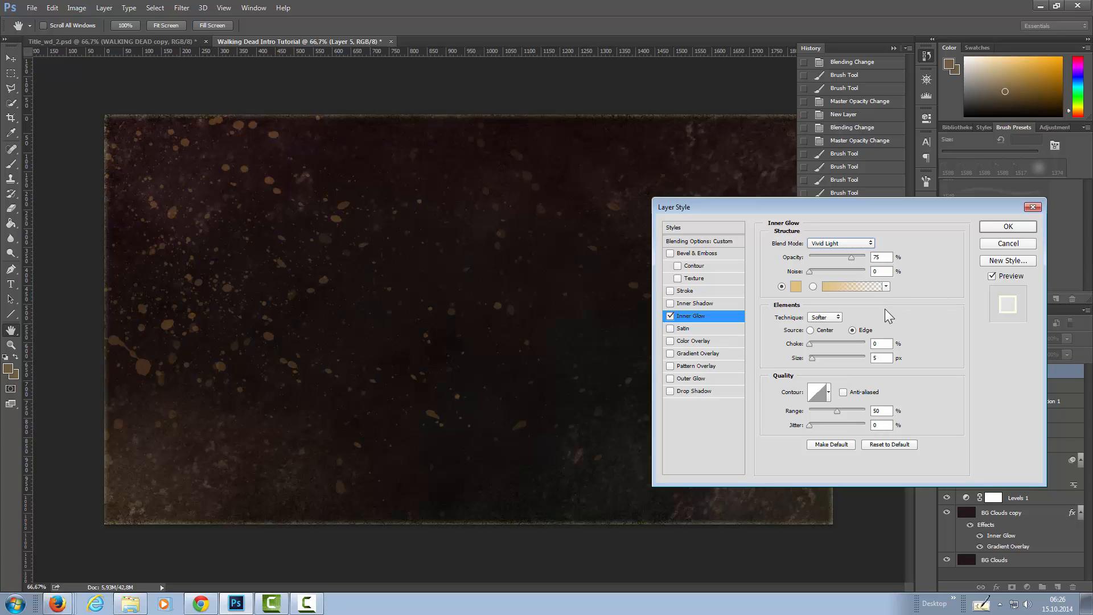
drag(845, 255, 820, 257)
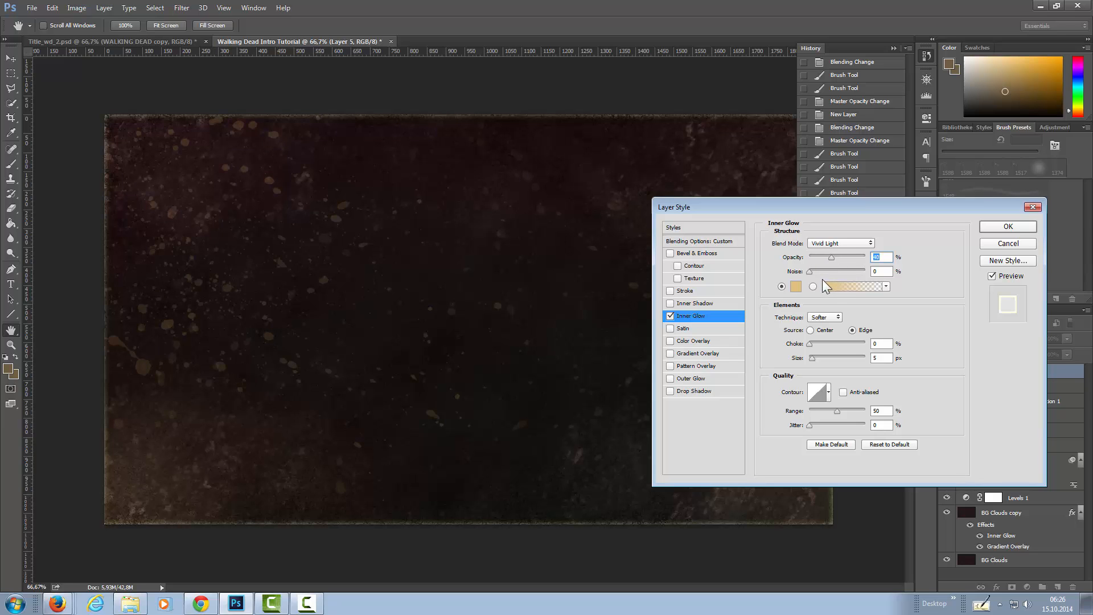
click(810, 331)
mouse_move(811, 358)
mouse_down()
mouse_move(838, 357)
mouse_move(814, 354)
mouse_up()
drag(830, 256, 833, 256)
click(992, 228)
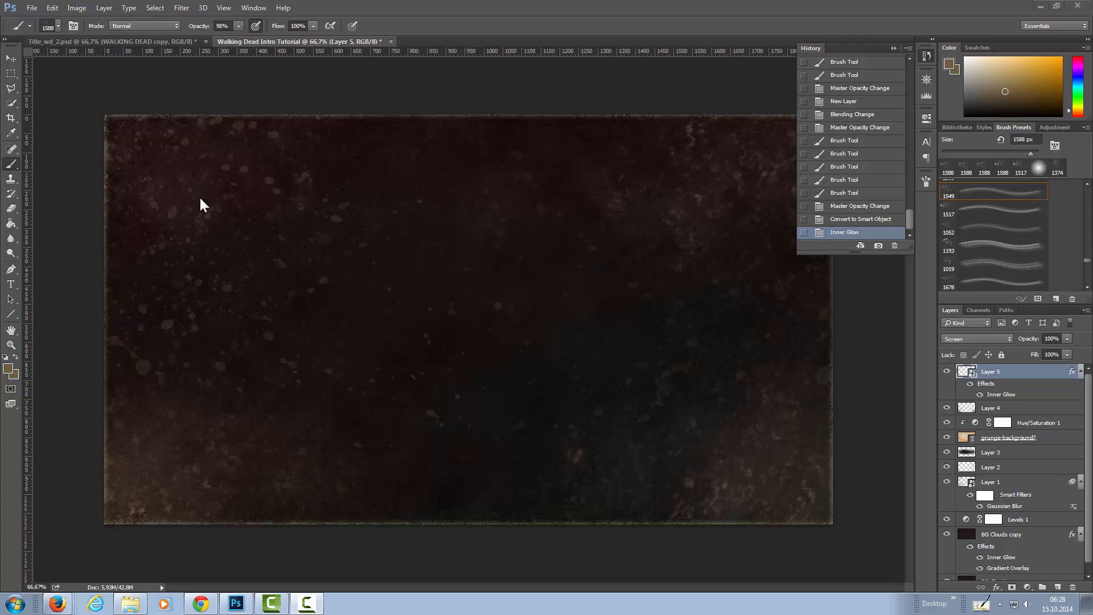
Apply a subtle Gaussian Blur to the Layer 5 smart object, trying a 0.4 pixel radius and fine-tuning it.
click(180, 8)
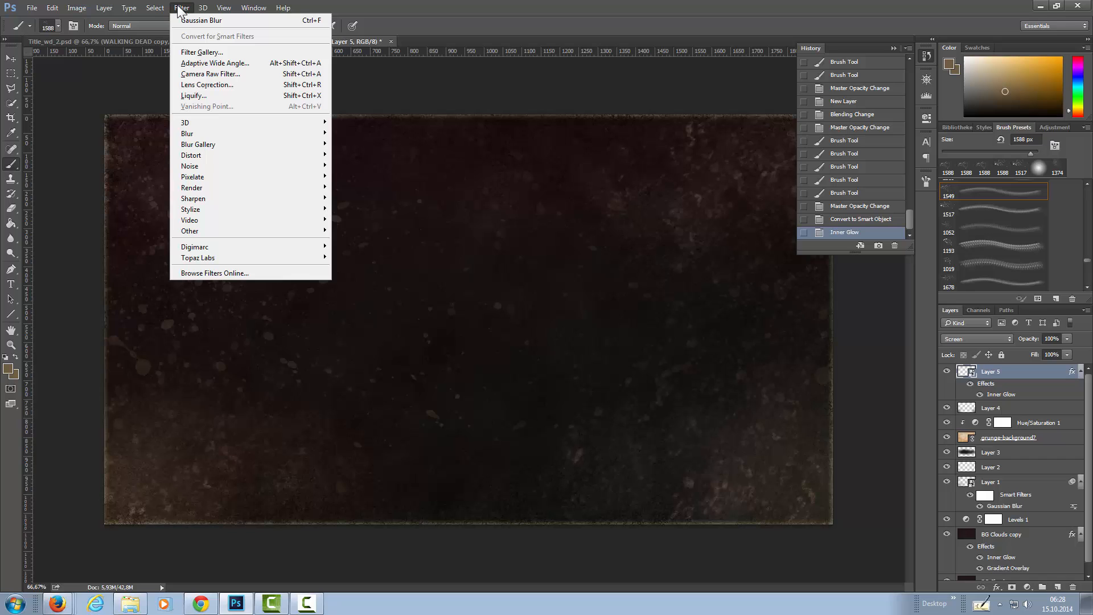
mouse_move(215, 138)
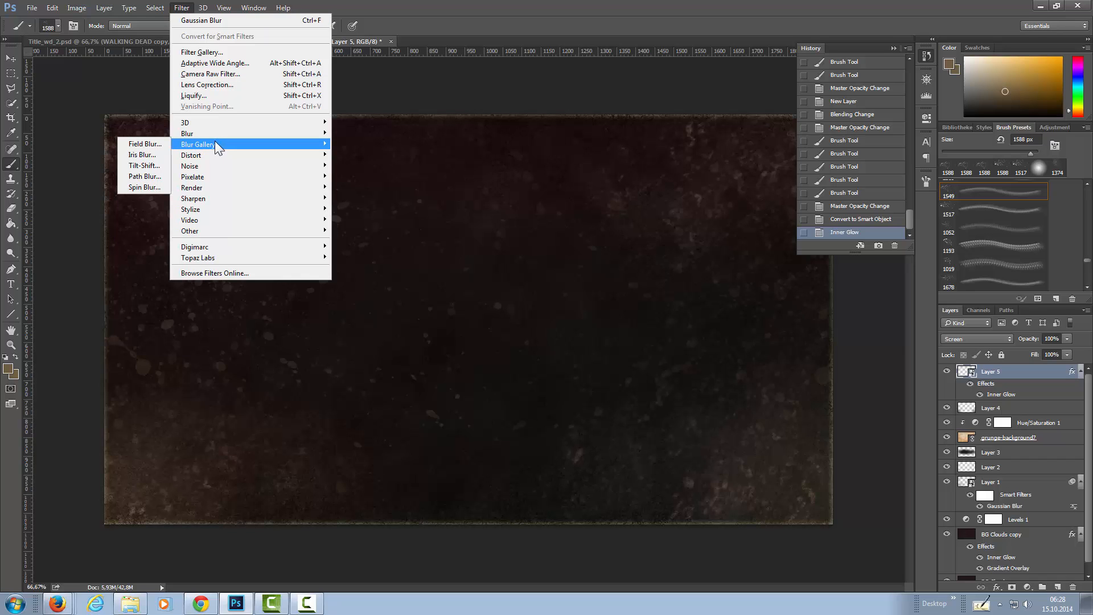
click(139, 176)
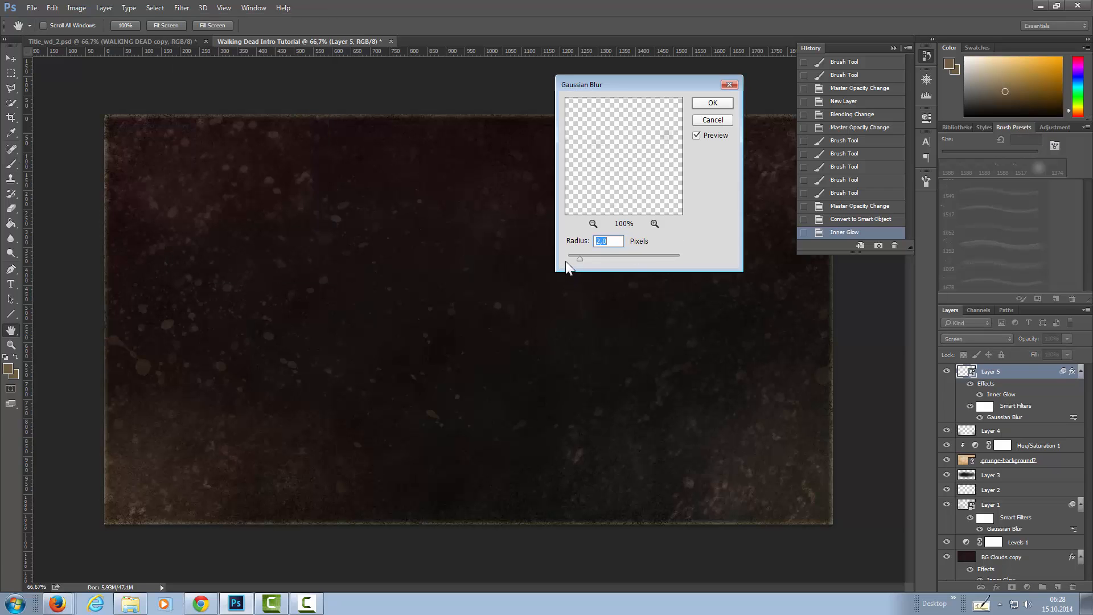
drag(576, 258, 559, 259)
text(0,4)
drag(577, 257, 699, 258)
drag(576, 257, 576, 257)
click(704, 101)
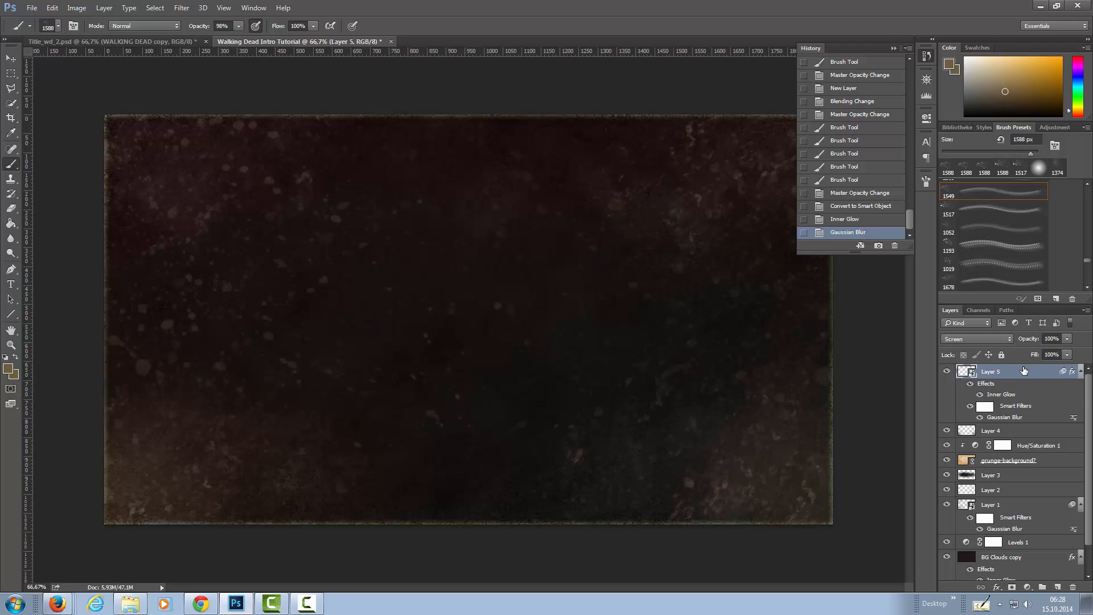
Group all layers from Layer 5 down to BG Clouds and name the group Background.
scroll(1024, 370, down, 2)
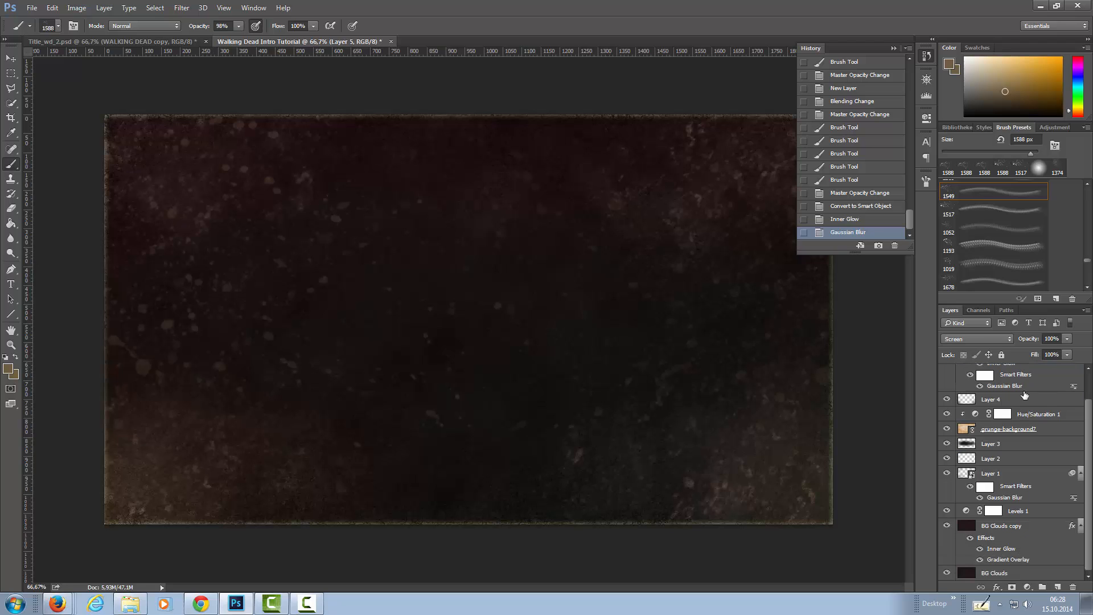
shift+click(1008, 529)
scroll(1014, 499, up, 1)
scroll(1014, 497, down, 1)
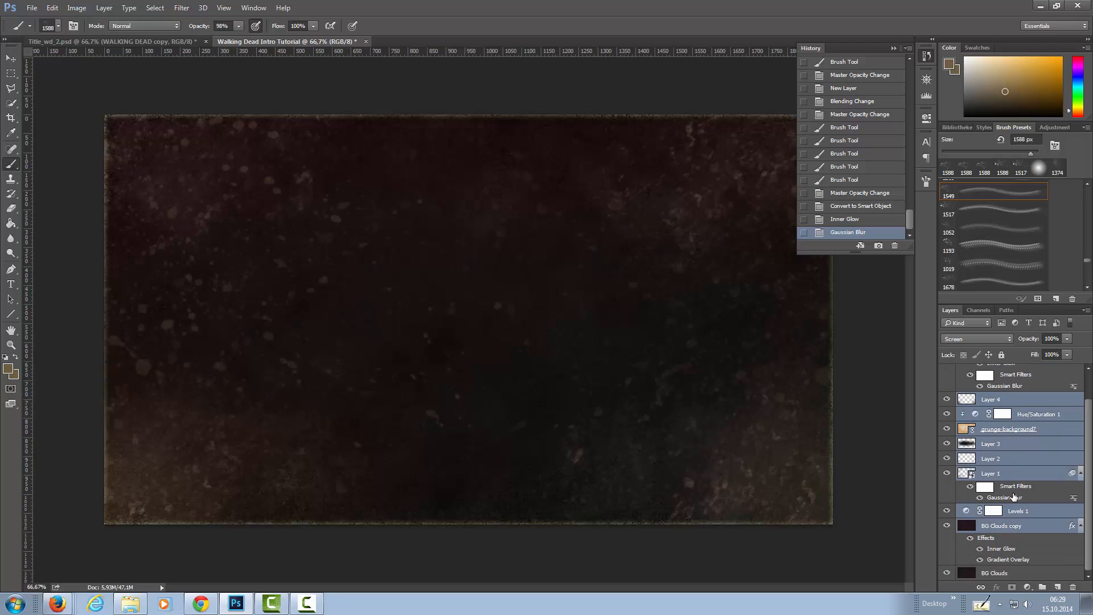
shift+click(986, 577)
scroll(1015, 435, up, 1)
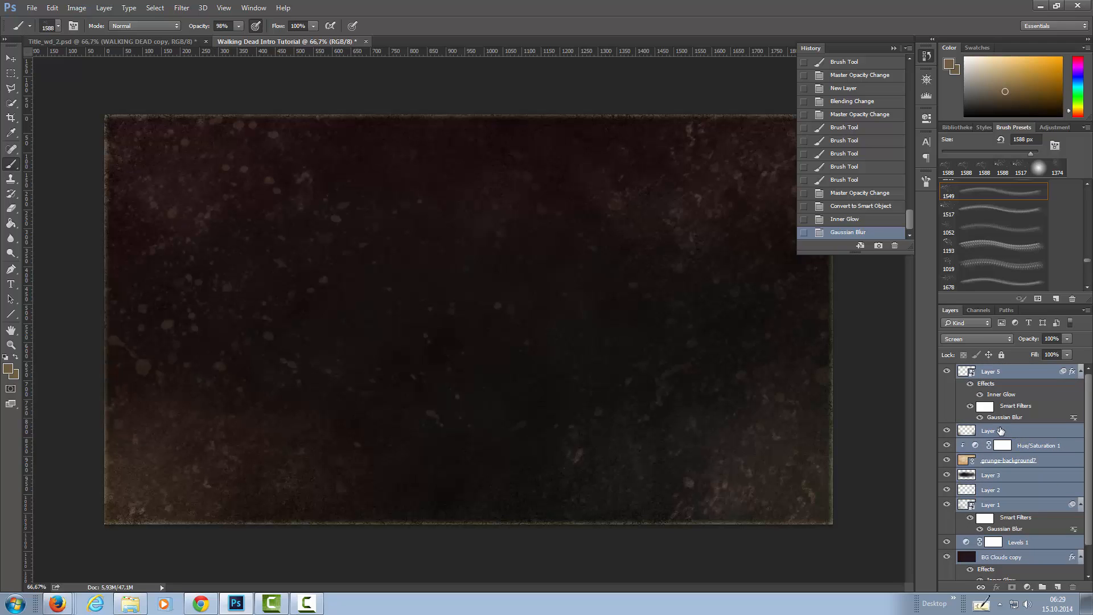
key(ctrl+g)
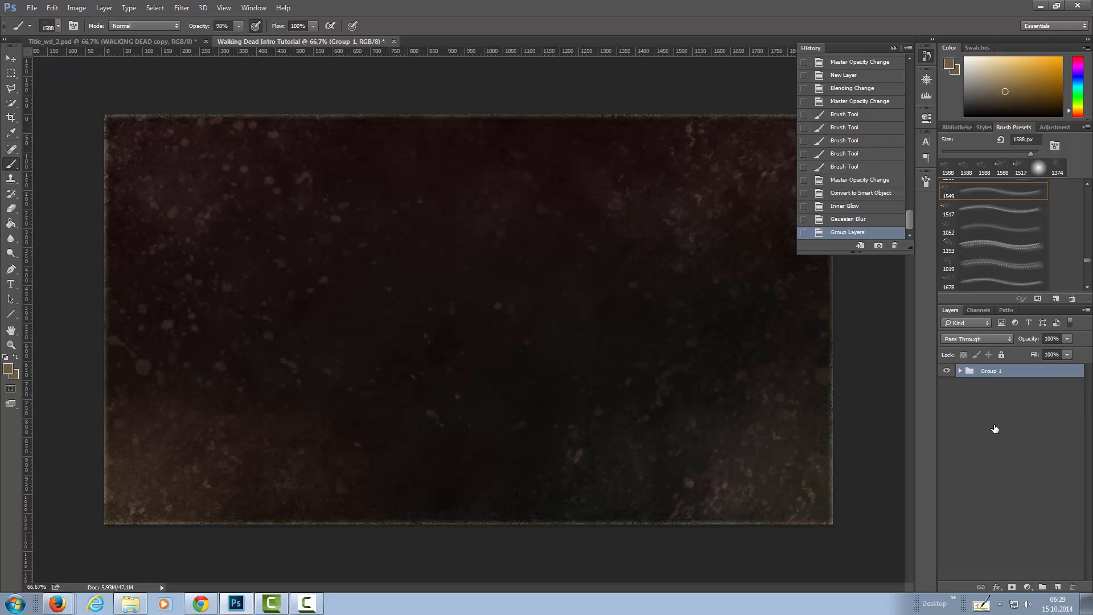
double_click(992, 372)
text(Background)
key(Return)
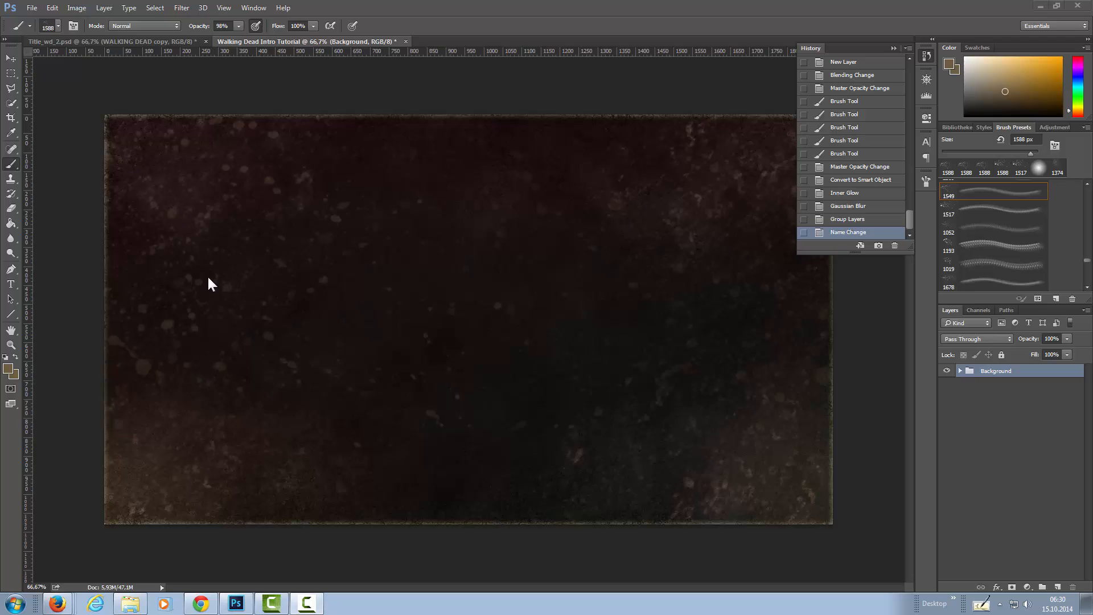
Choose SI Font Regular as the font for the horizontal Type tool.
click(12, 282)
click(11, 283)
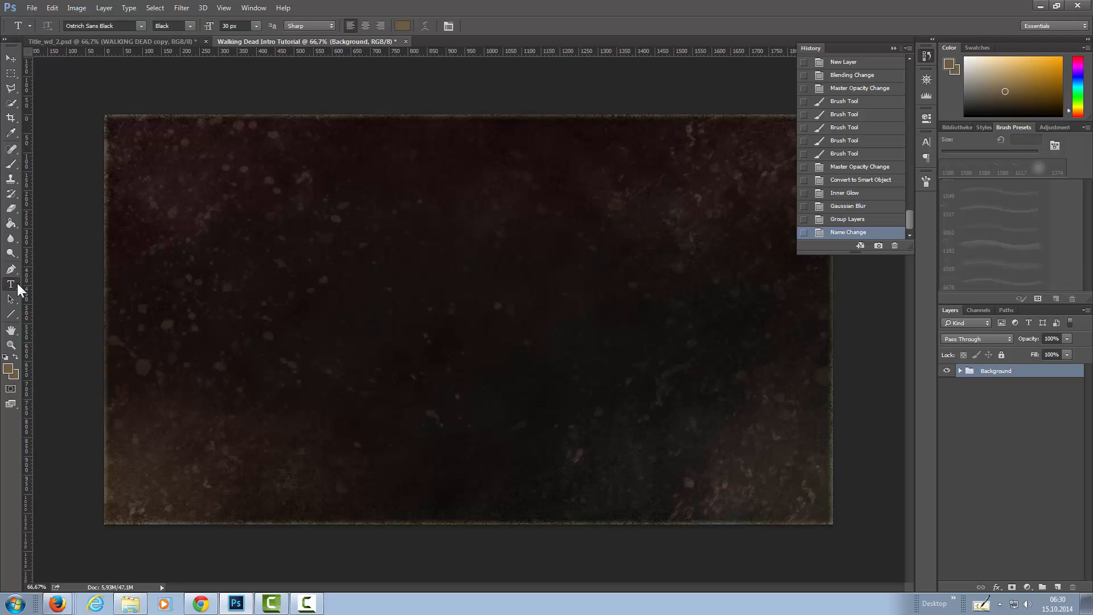
click(125, 24)
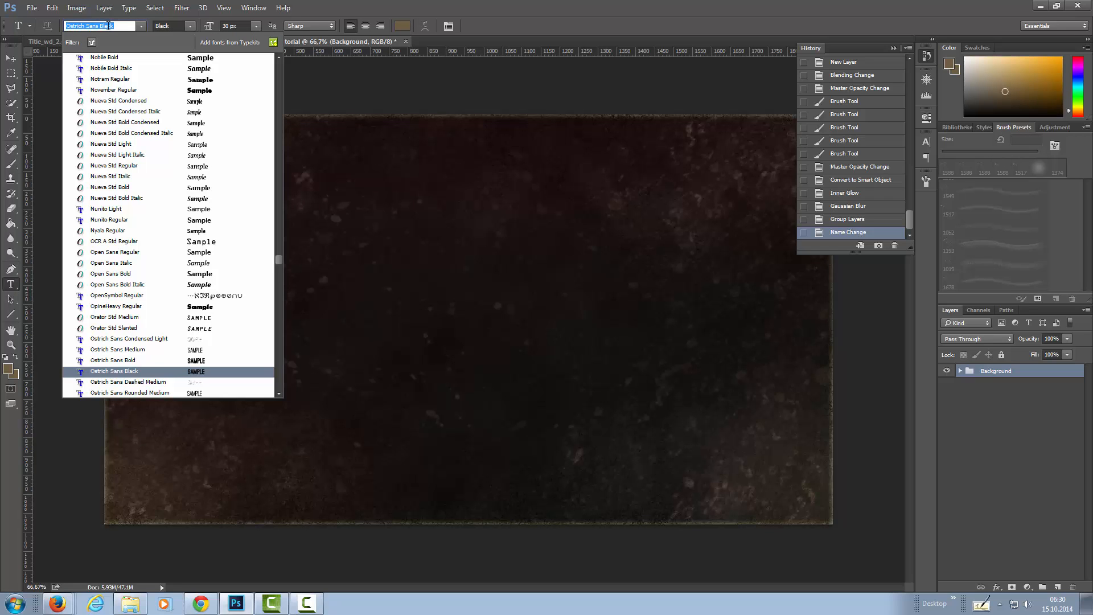
text(si)
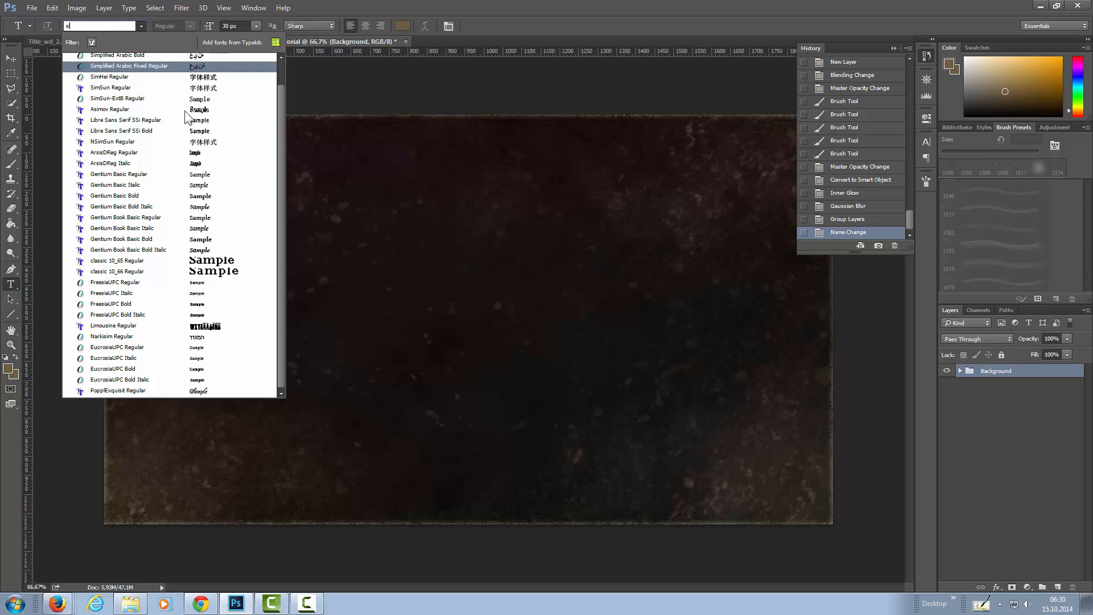
drag(279, 101, 279, 70)
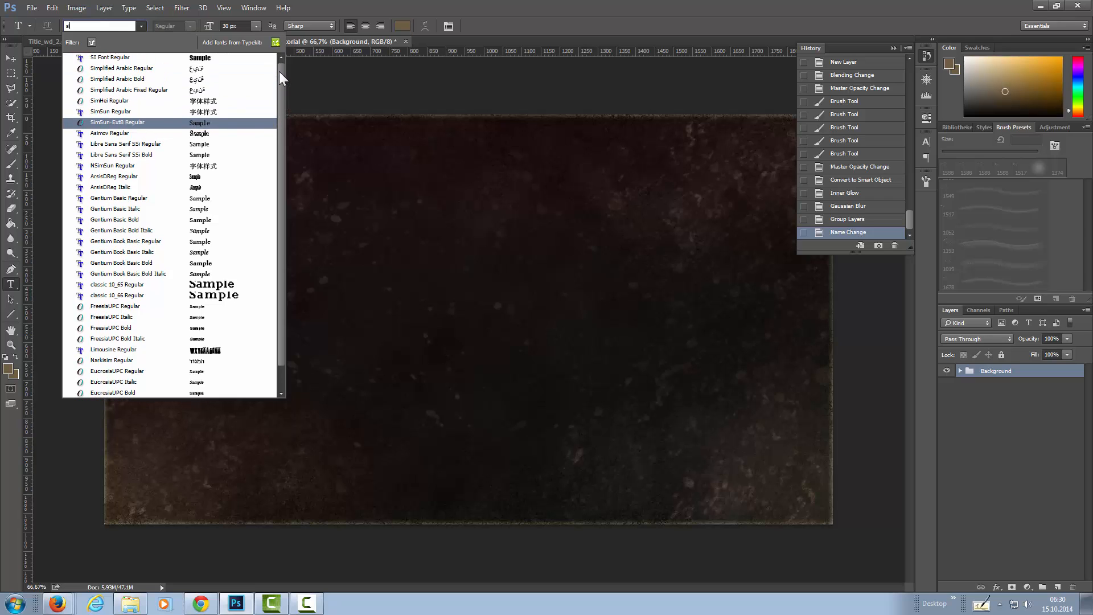
click(104, 59)
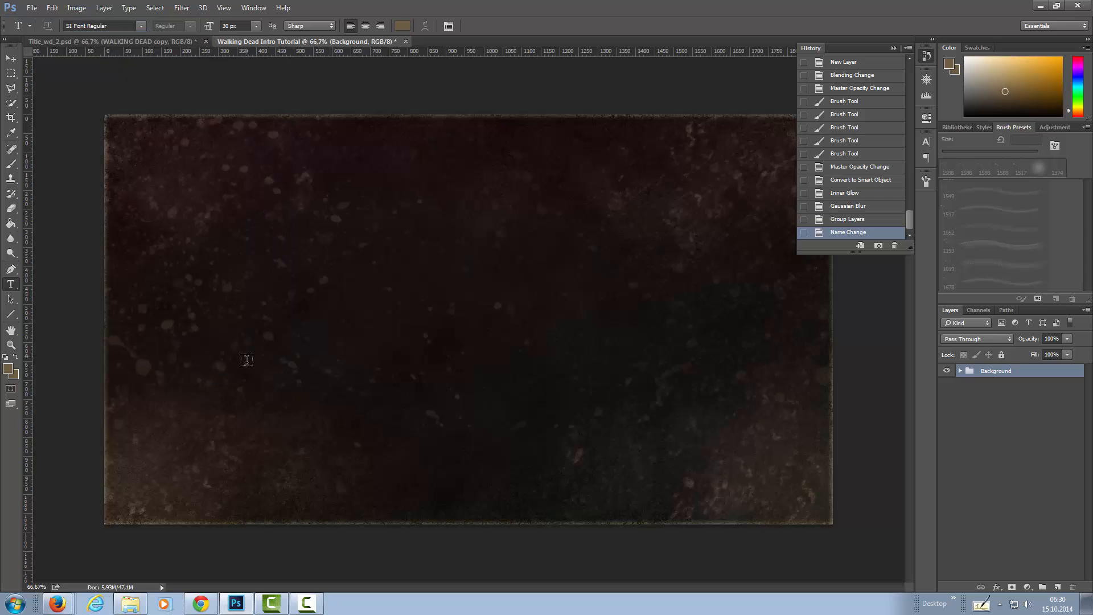
Add a text layer reading WALKING DEAD on the canvas, above the Background group.
click(257, 338)
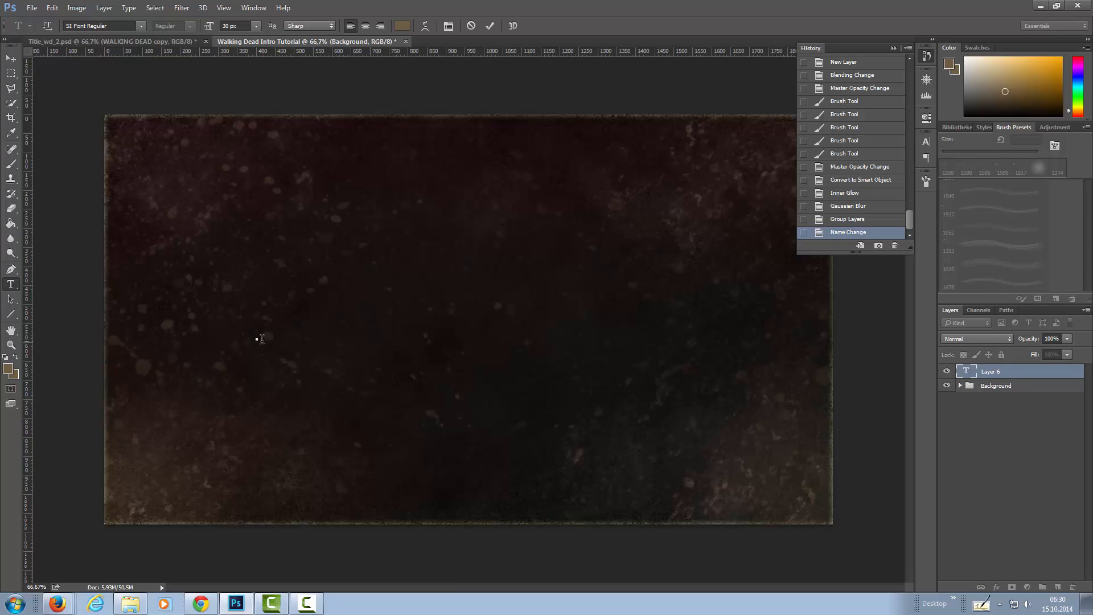
text(WALKING DEAD)
key(ctrl+Return)
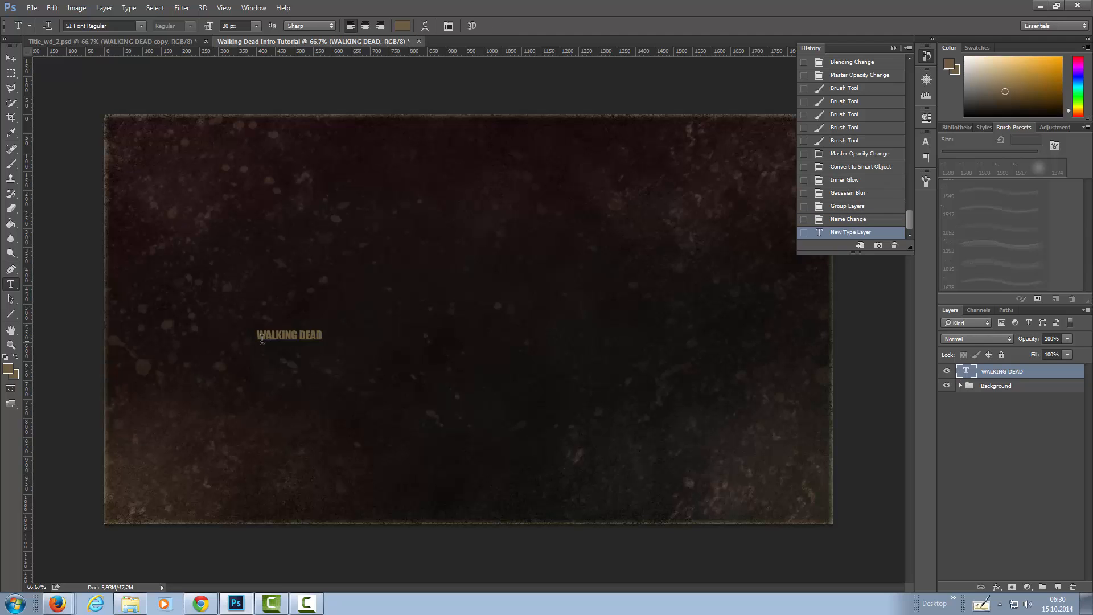
Scale the WALKING DEAD text proportionally to about 770% and center it on the canvas.
key(ctrl+t)
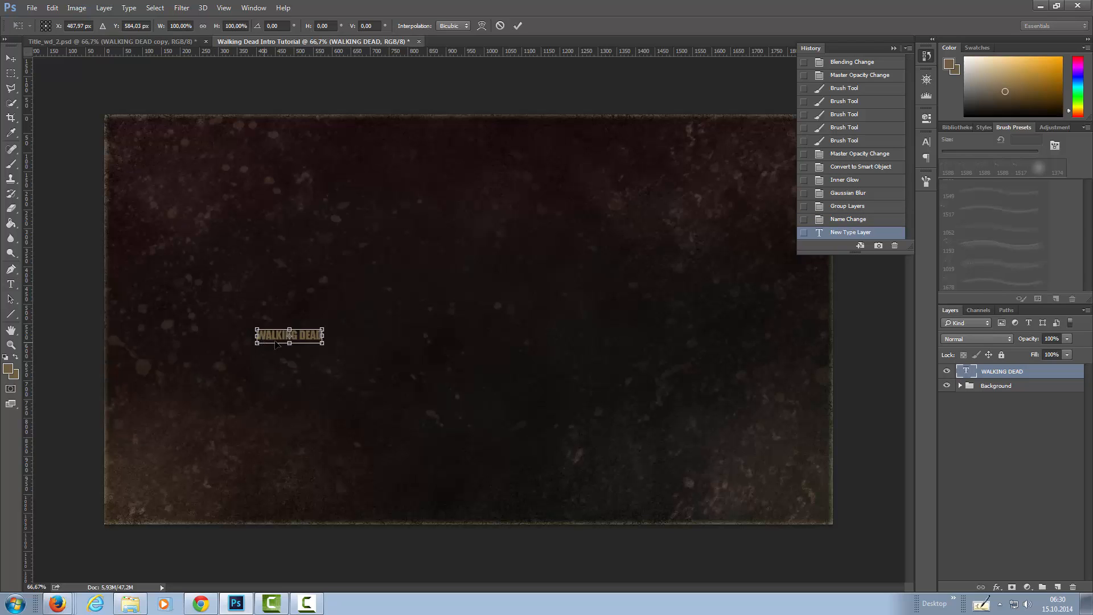
drag(326, 326, 736, 193)
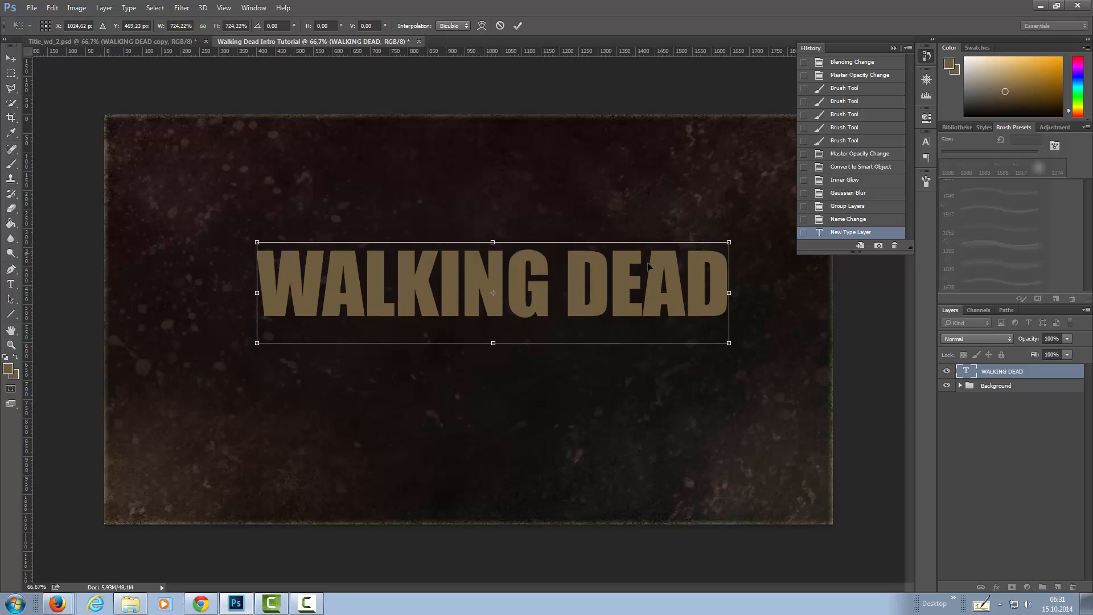
drag(651, 300, 631, 323)
drag(707, 285, 742, 274)
drag(668, 324, 654, 322)
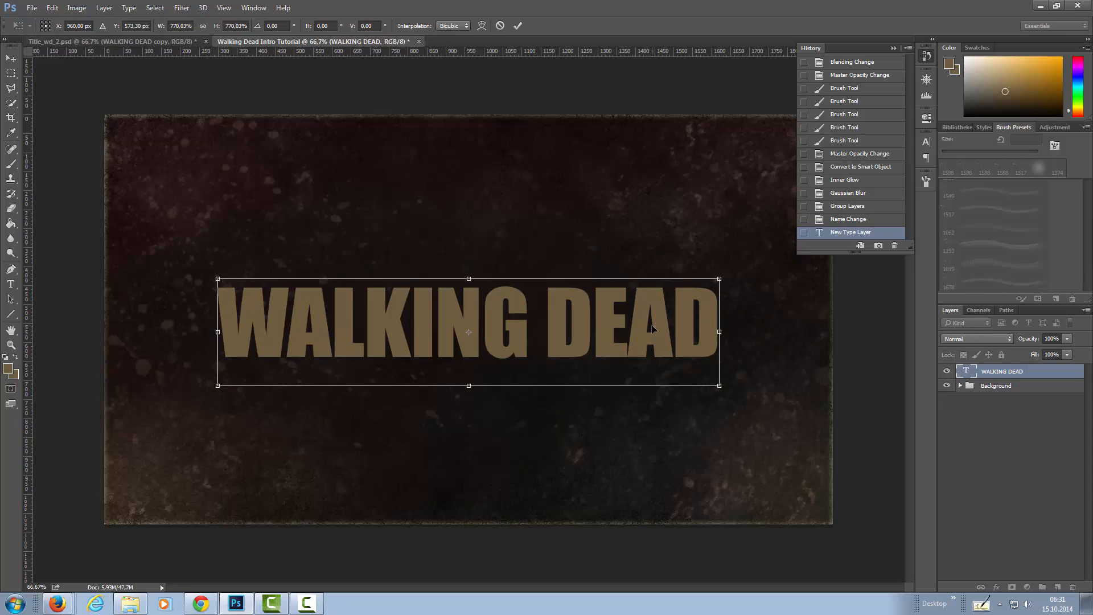
key(Return)
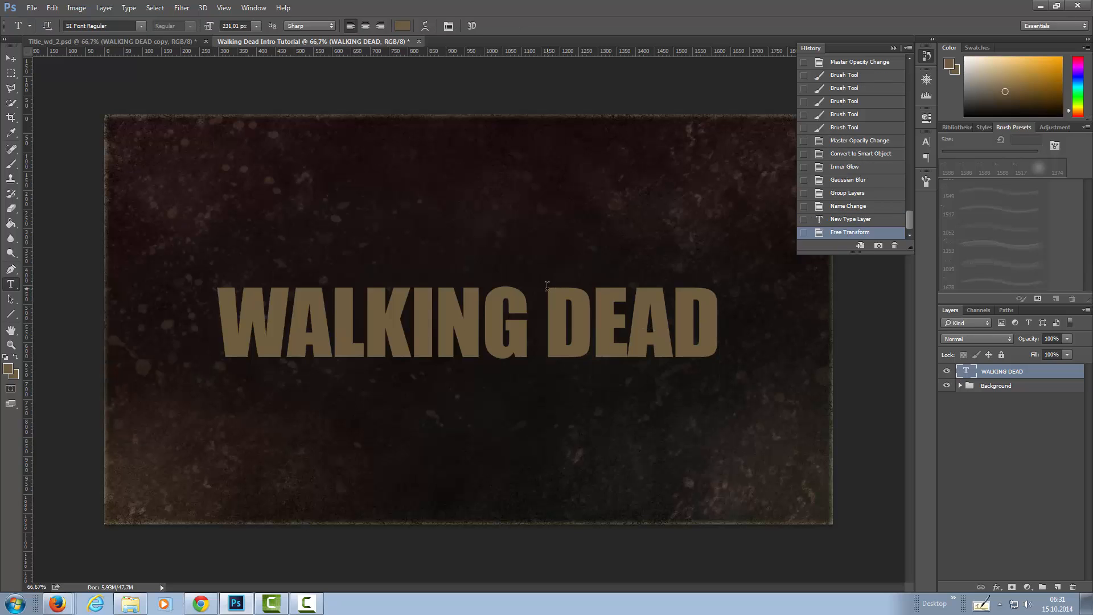
Set the text color of the WALKING DEAD layer to #e6d5b5.
double_click(966, 371)
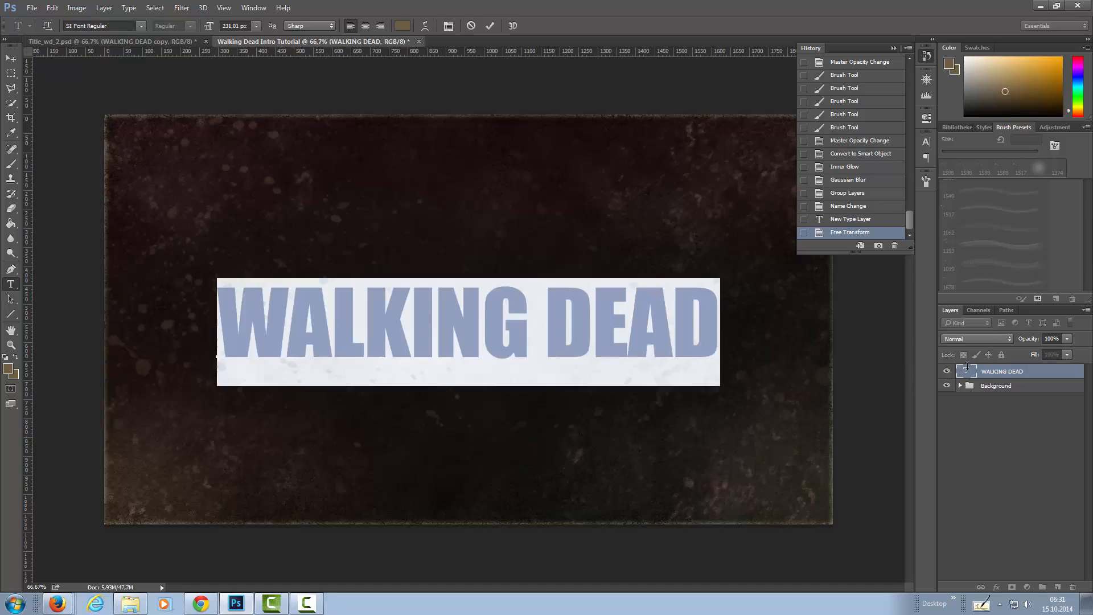
click(403, 26)
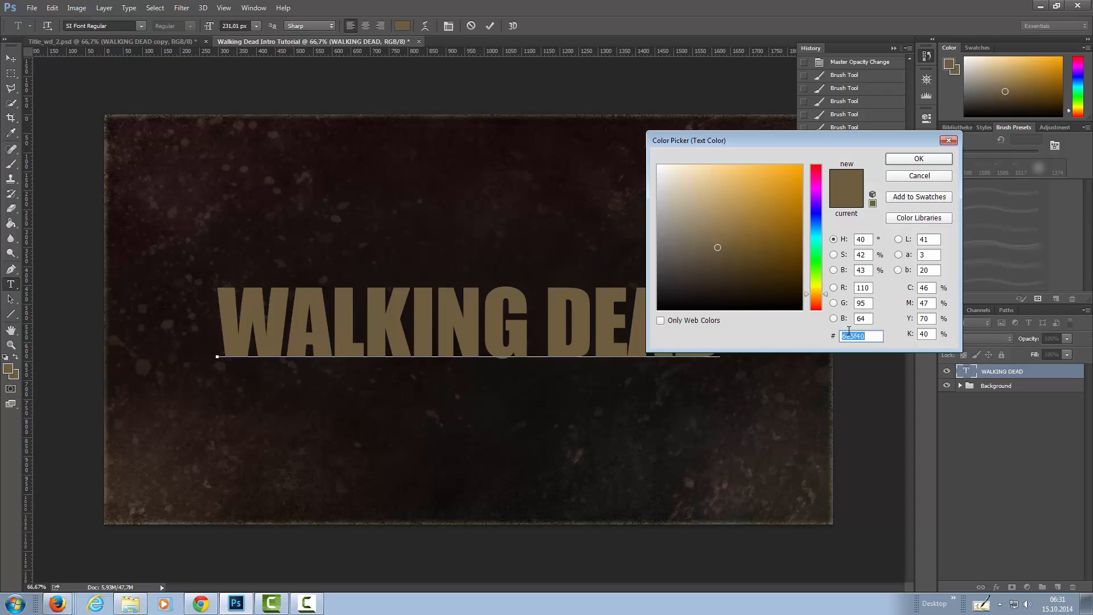
text(e6d)
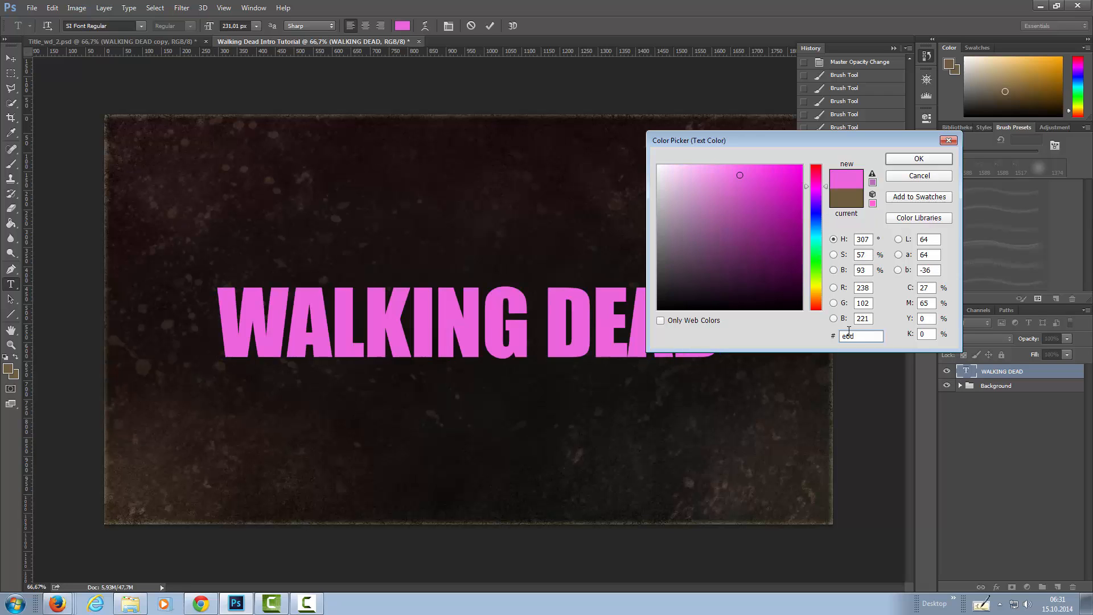
text(5b5)
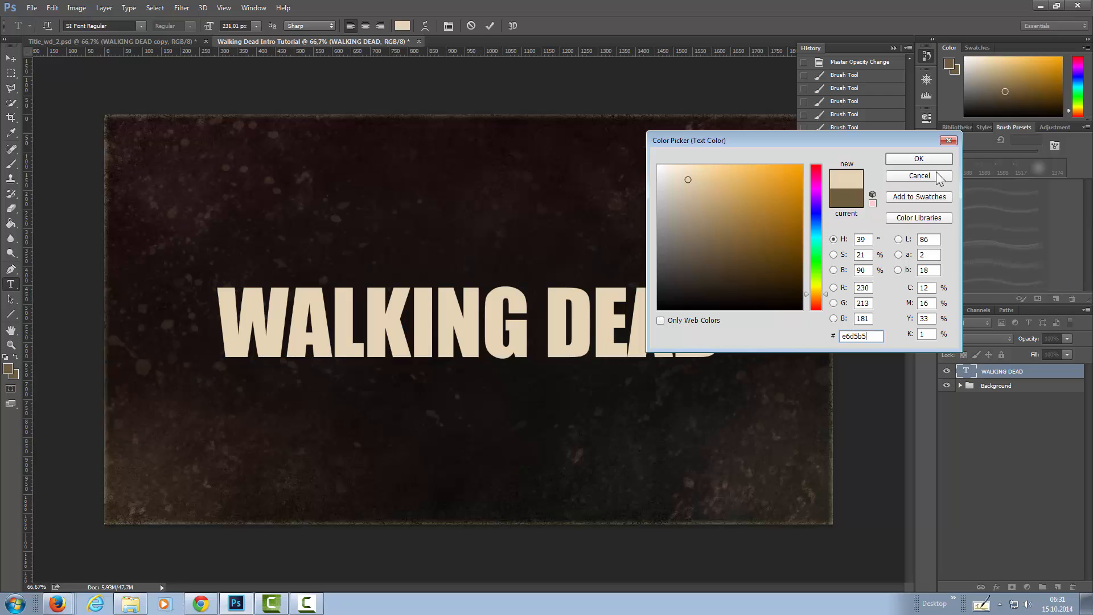
click(919, 158)
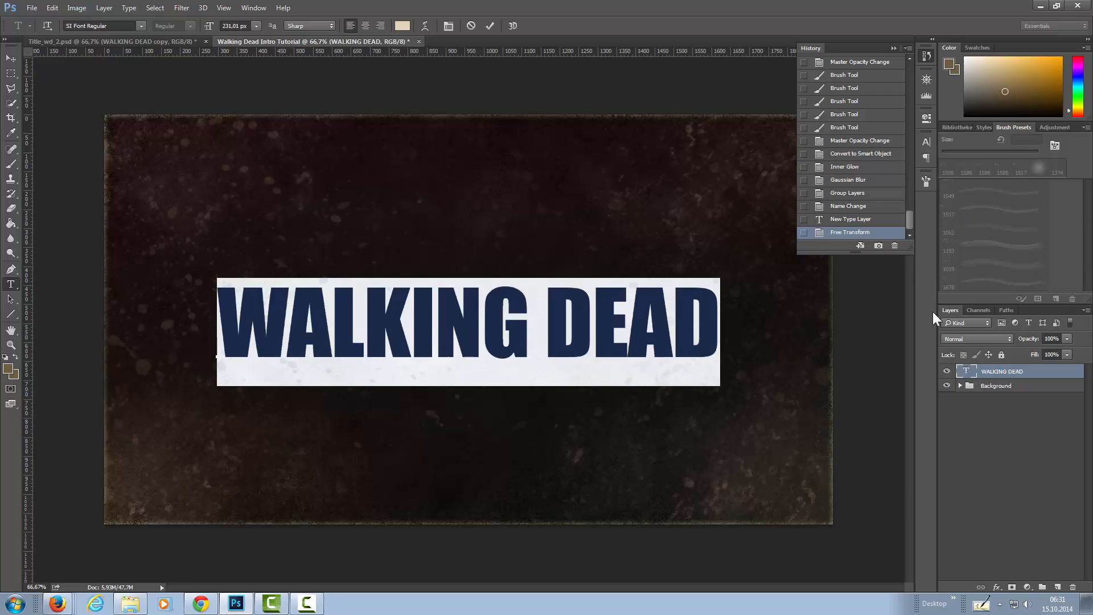
key(ctrl+Return)
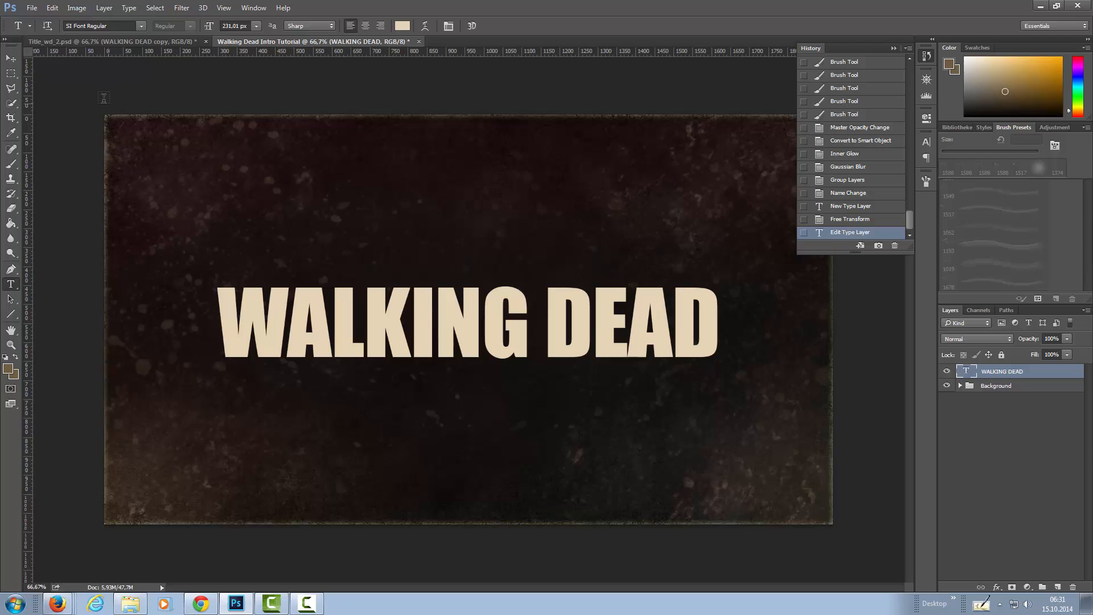
Add a new text layer reading THE on the canvas, above the start of the word WALKING.
click(248, 239)
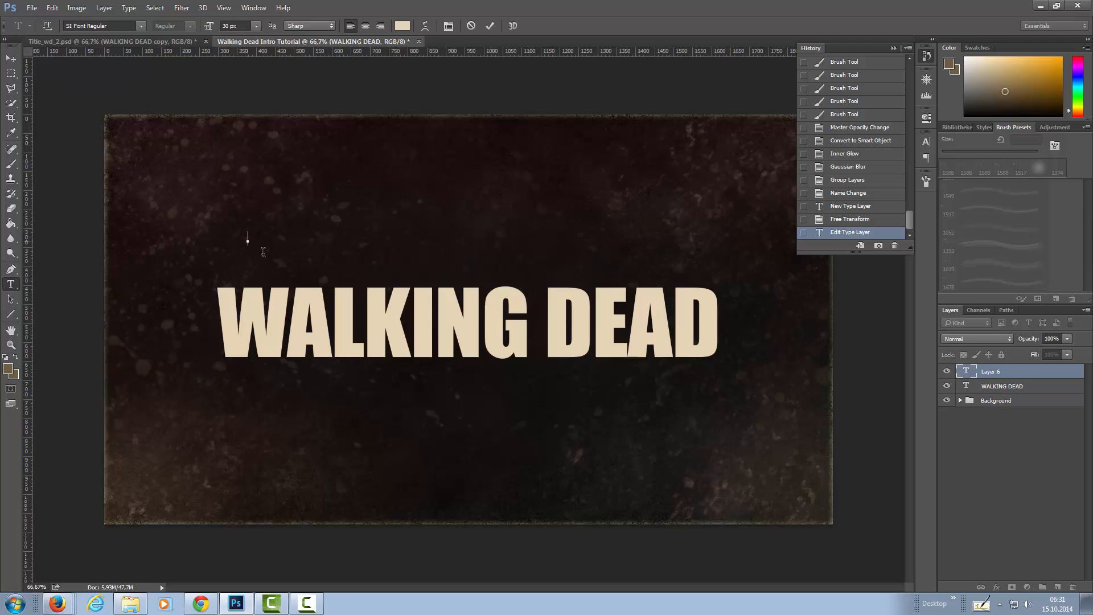
text(THE)
key(ctrl+Return)
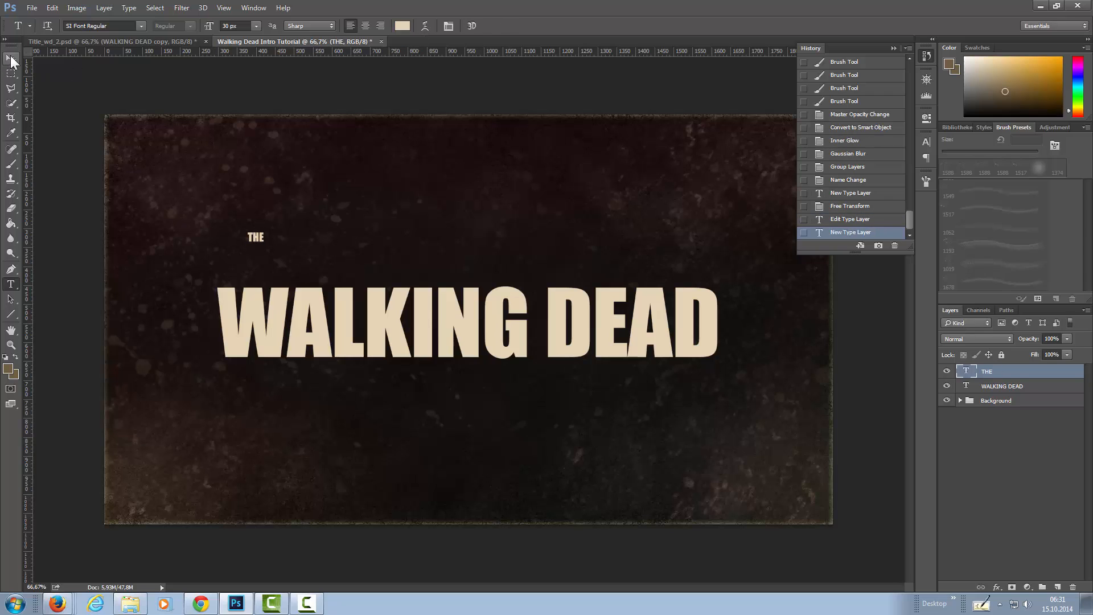
Set the font of the THE text to Ostrich Sans Bold.
double_click(967, 372)
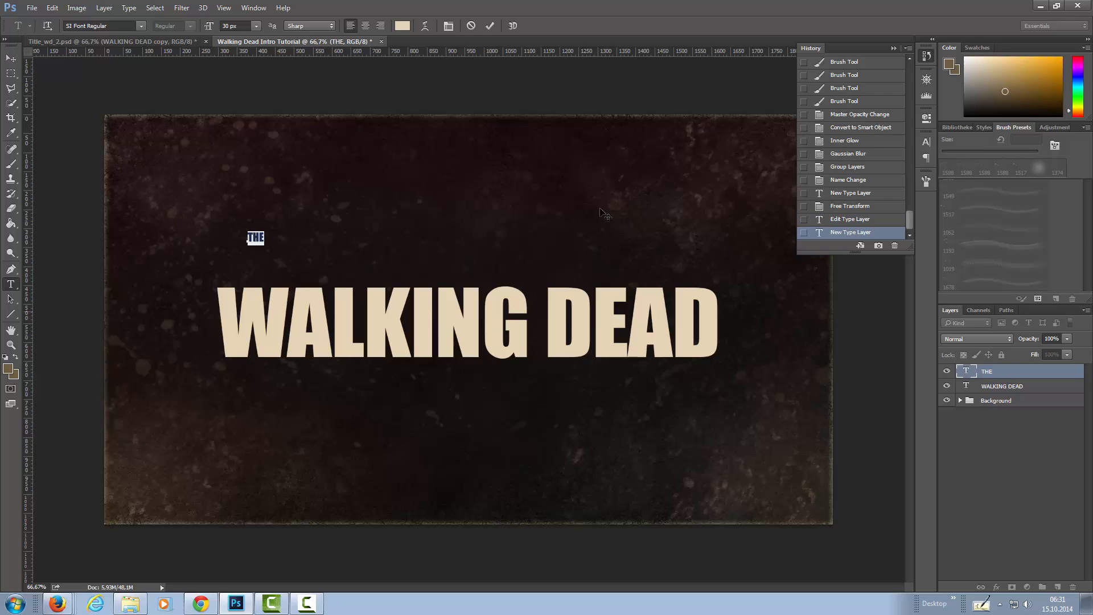
click(132, 25)
drag(105, 24, 52, 24)
text(s)
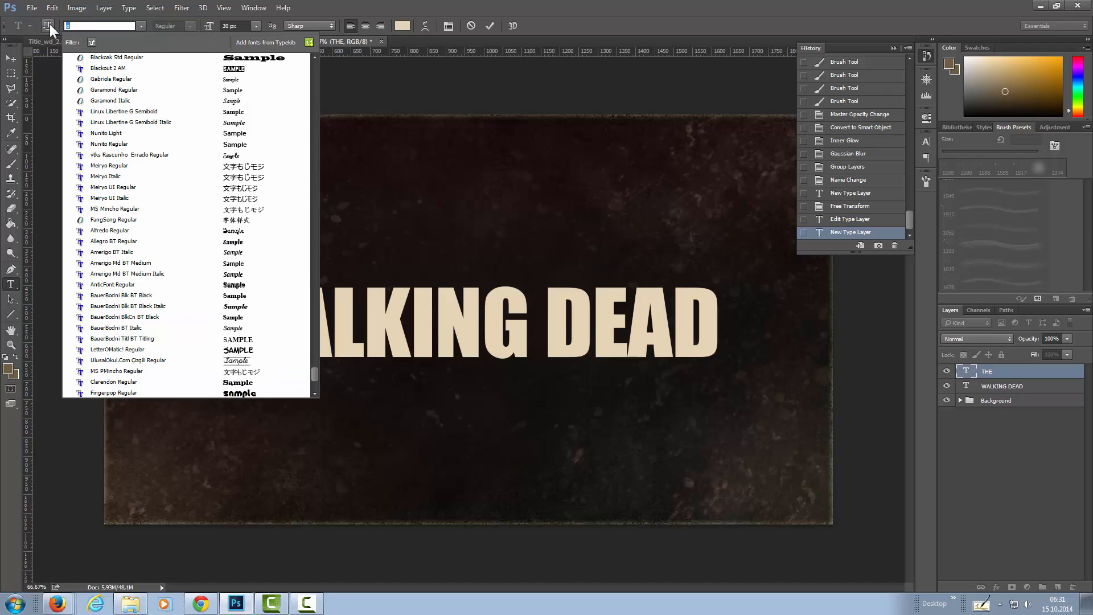
text(t)
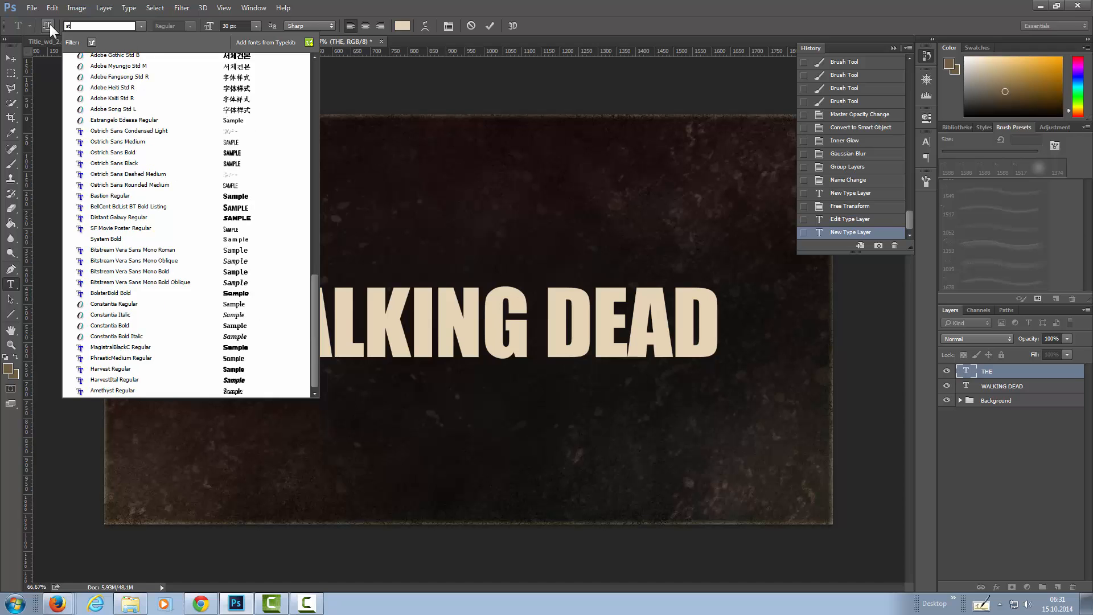
key(BackSpace)
key(BackSpace)
text(o)
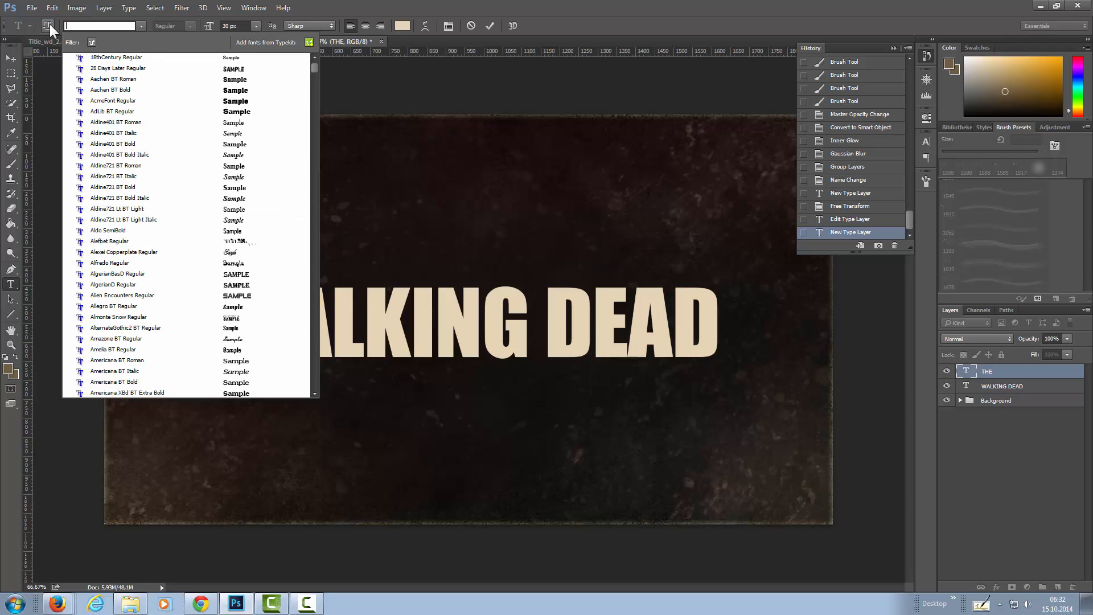
text(s)
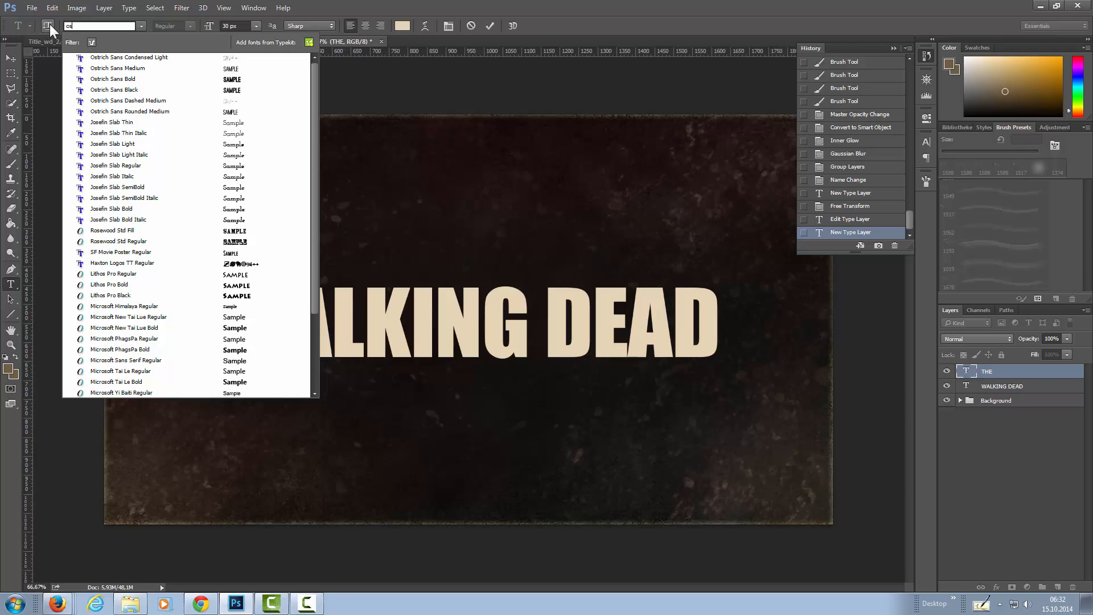
click(106, 78)
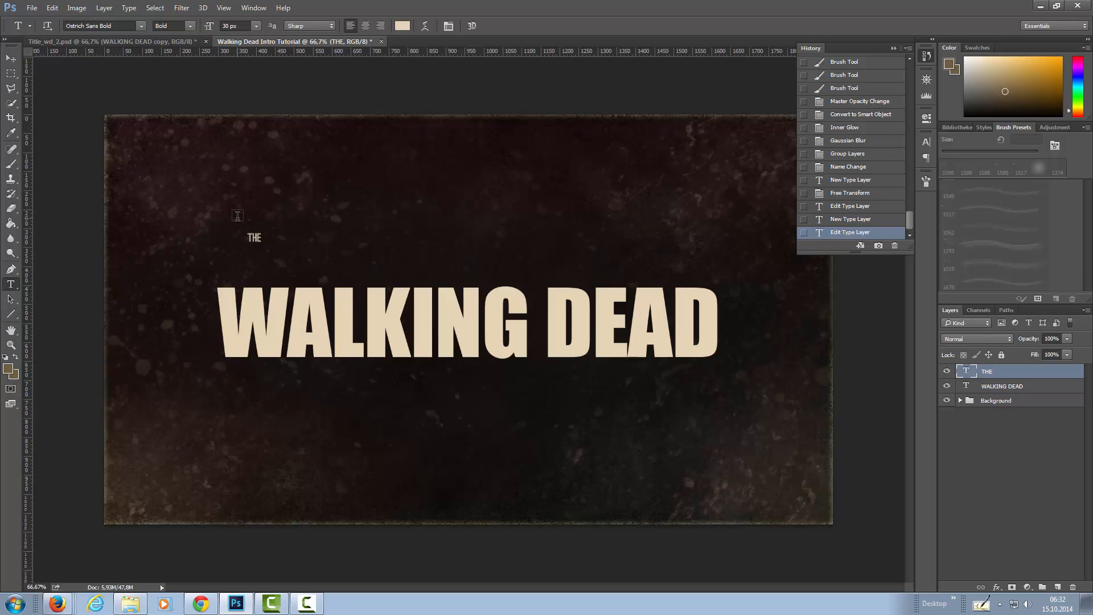
key(ctrl+Return)
Scale the THE text proportionally to about 213% and place it directly above the A of WALKING.
key(v)
drag(254, 241, 319, 279)
key(ctrl+t)
click(310, 275)
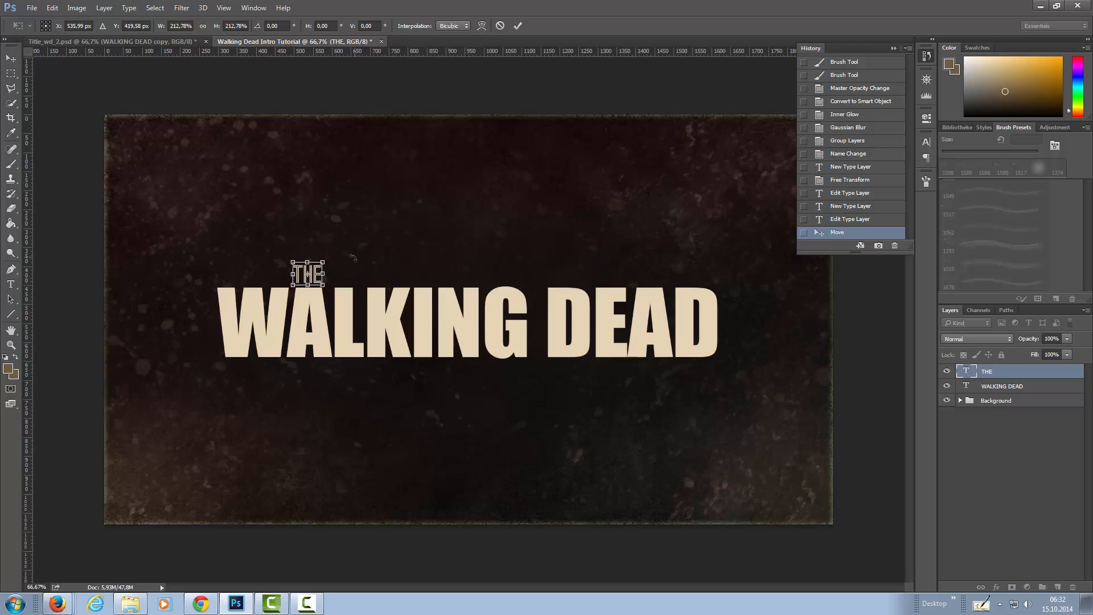
key(Return)
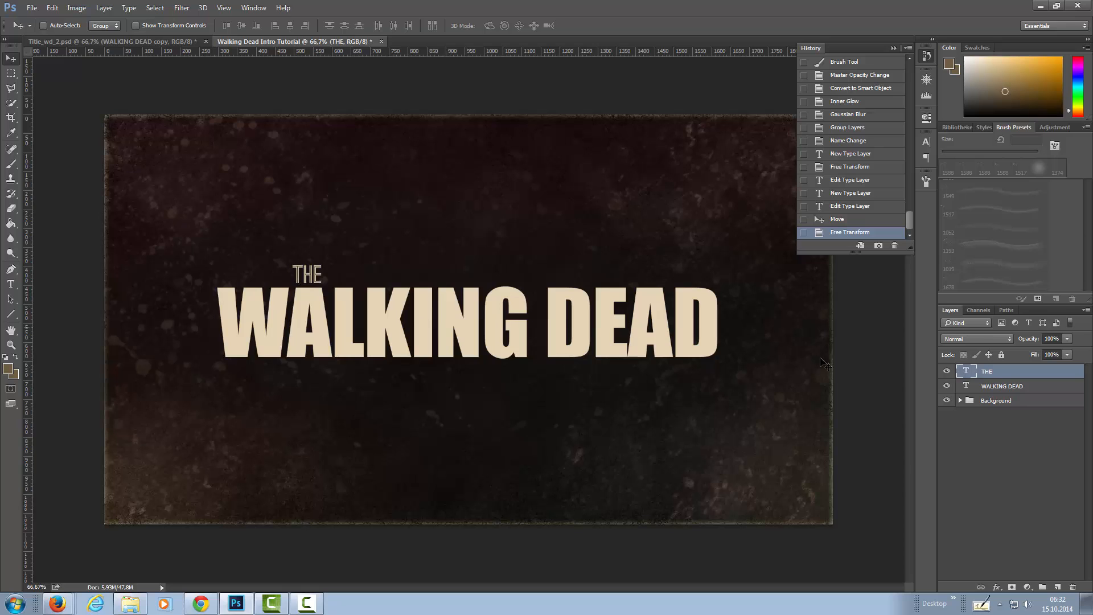
Change the font of the THE text to Ostrich Sans Black.
double_click(966, 372)
click(141, 26)
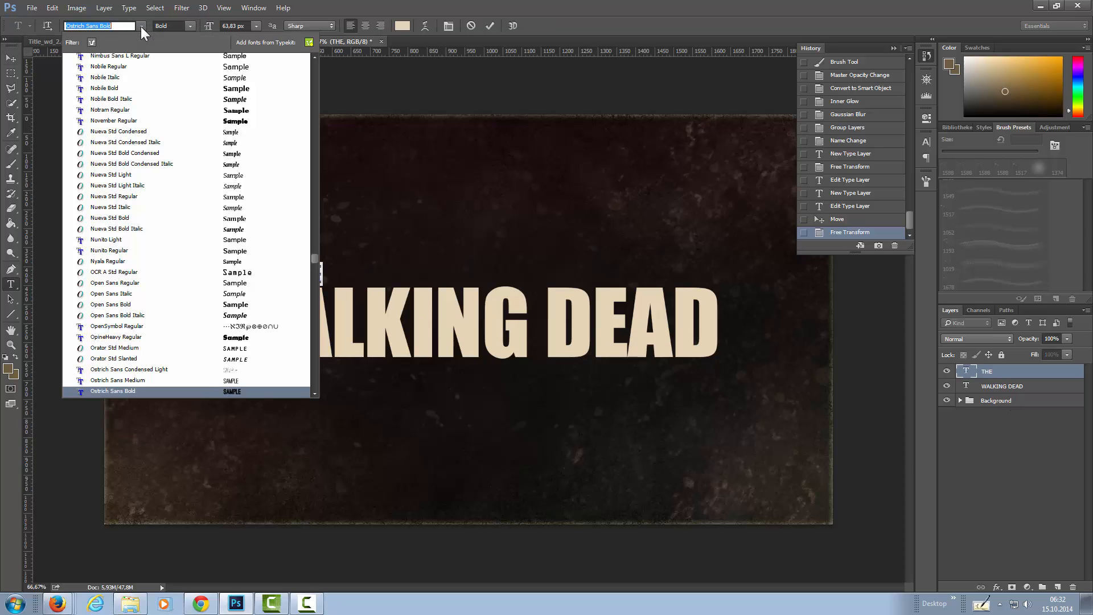
scroll(307, 391, down, 1)
scroll(312, 392, down, 2)
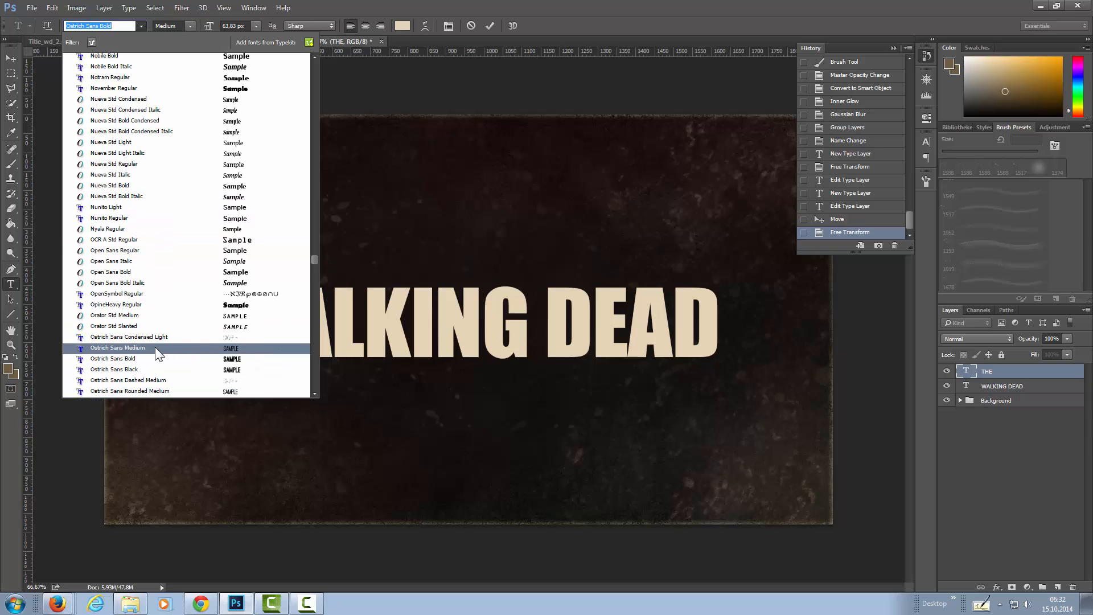
click(157, 369)
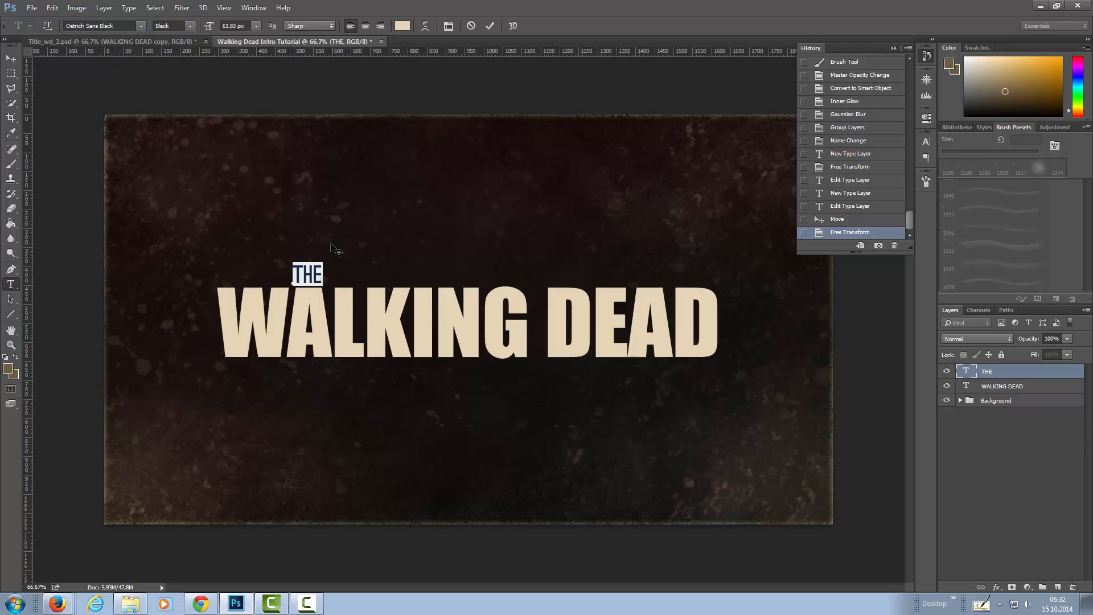
key(ctrl+Return)
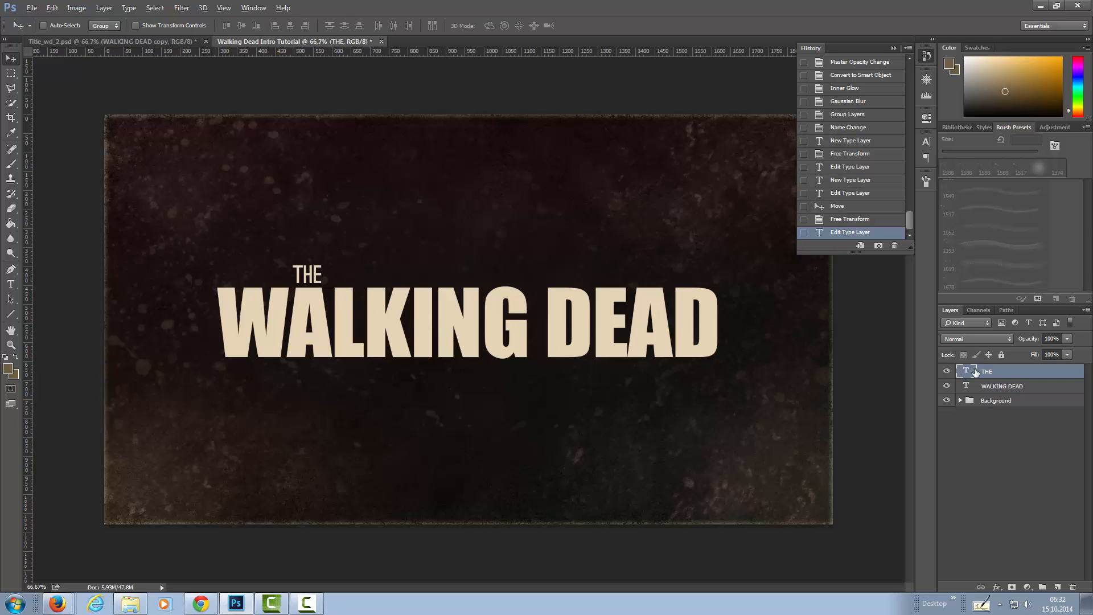
Place a copy of the THE text layer below the word DEAD and change its wording to PIXEL.
drag(975, 372, 976, 365)
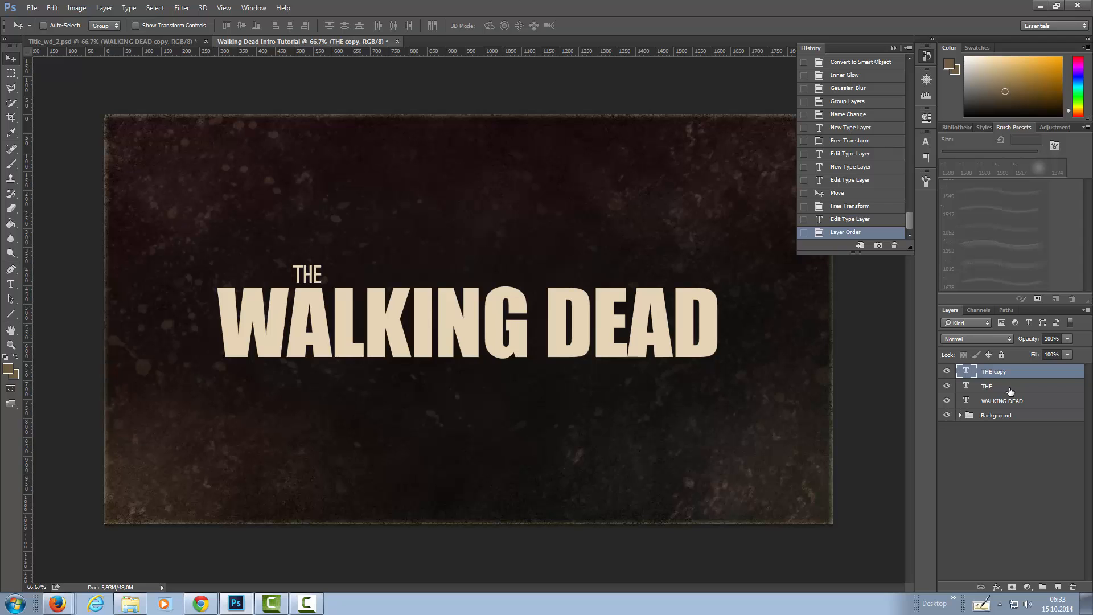
drag(310, 277, 640, 371)
key(t)
double_click(967, 371)
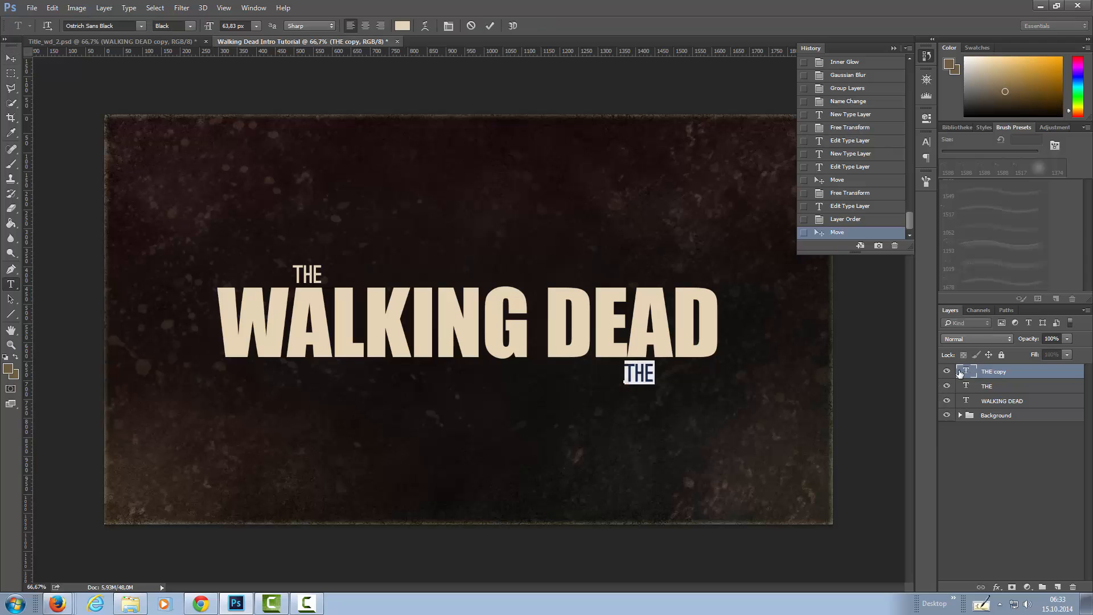
text(PI)
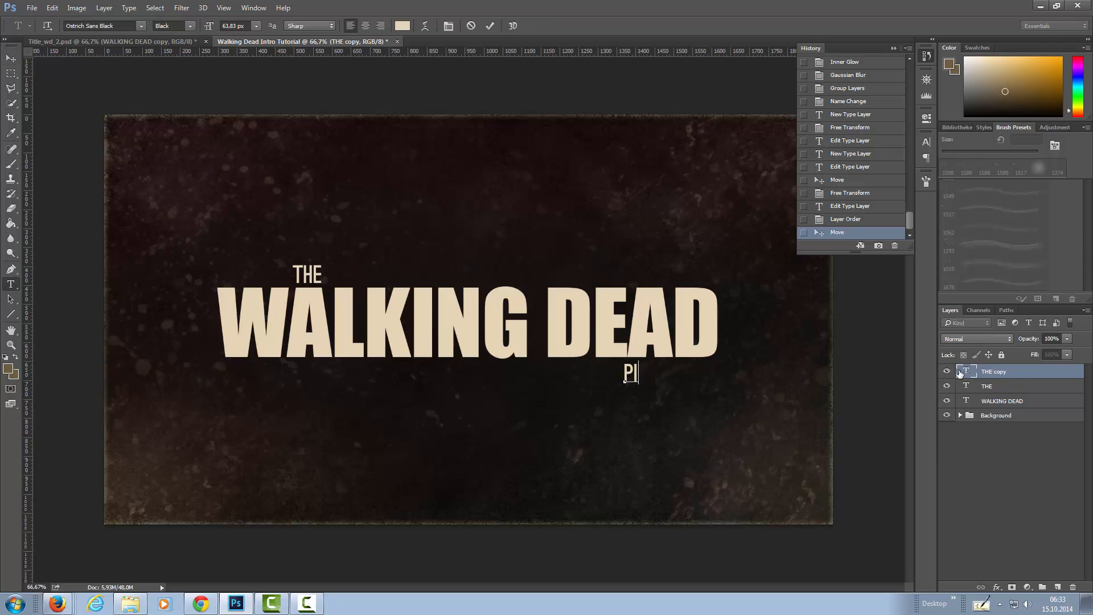
text(XEL)
key(ctrl+Return)
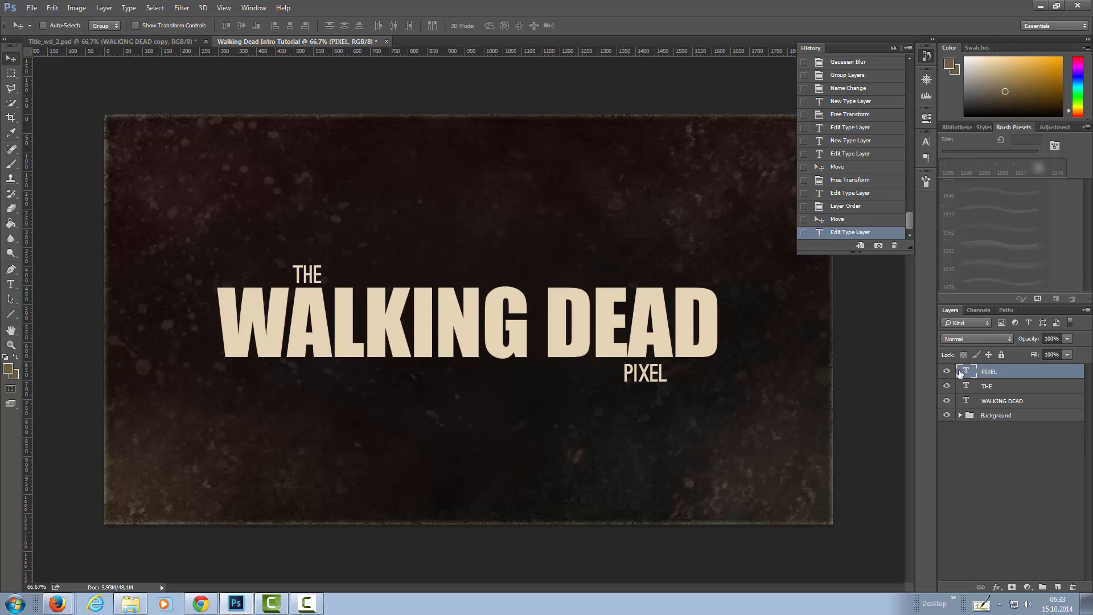
Shift the PIXEL text slightly to the right under DEAD and enlarge it proportionally.
drag(648, 379, 648, 379)
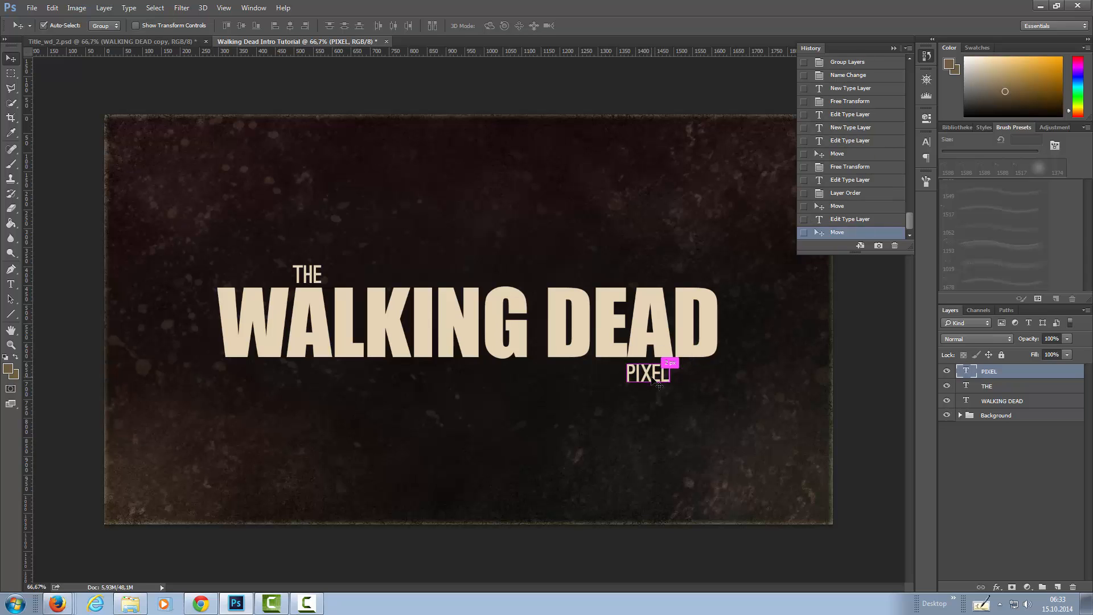
key(ctrl+t)
mouse_move(678, 387)
mouse_down()
mouse_move(665, 378)
mouse_move(683, 388)
mouse_move(675, 383)
mouse_up()
key(Return)
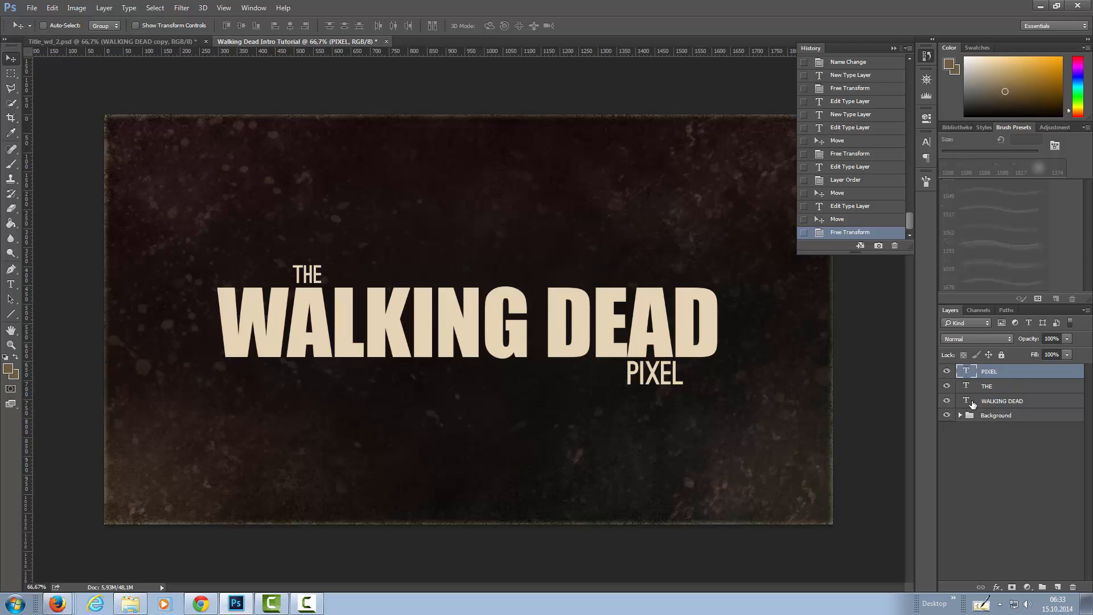
Set the tracking of the WALKING DEAD text to -5.
click(979, 402)
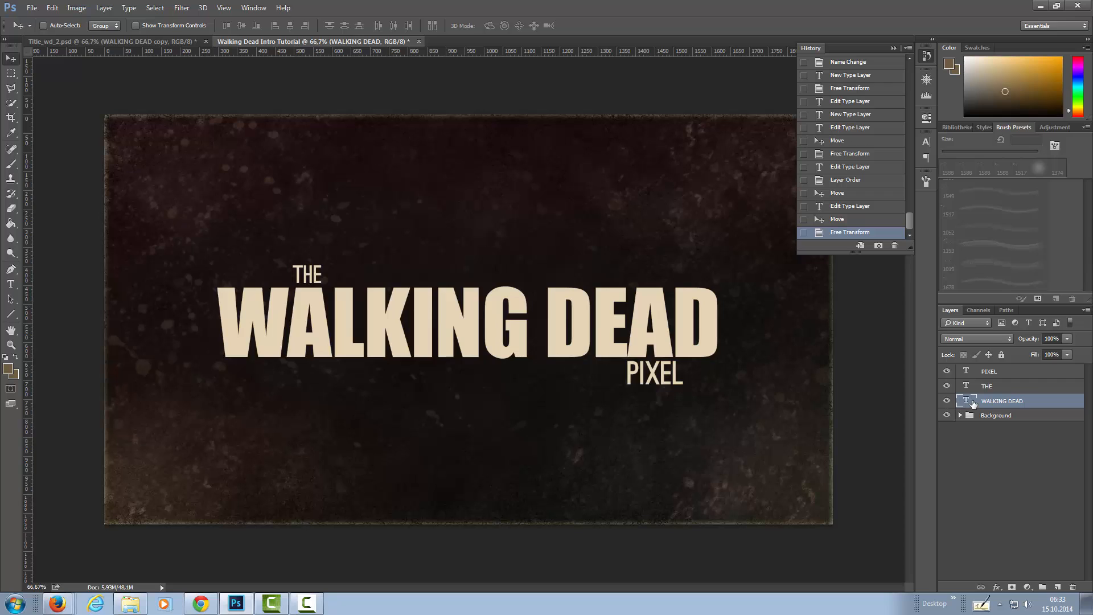
double_click(966, 401)
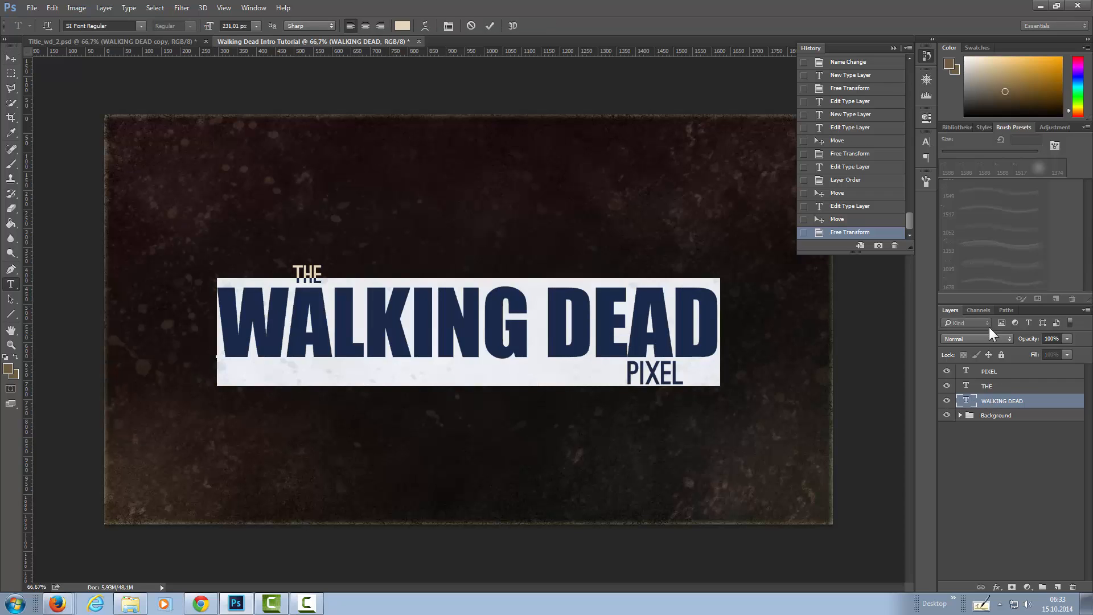
click(1005, 402)
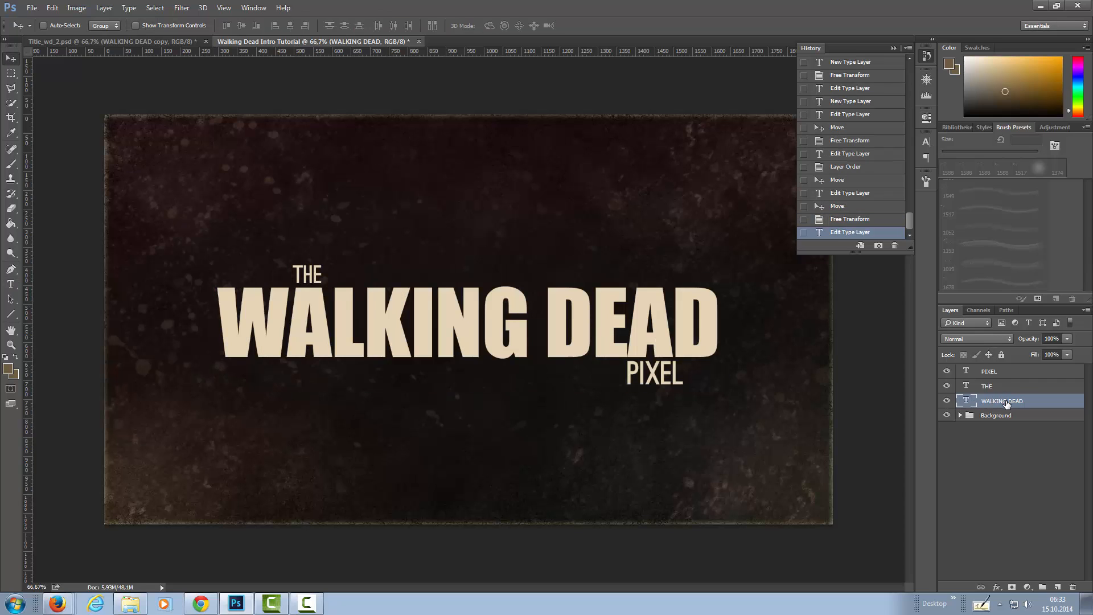
click(927, 143)
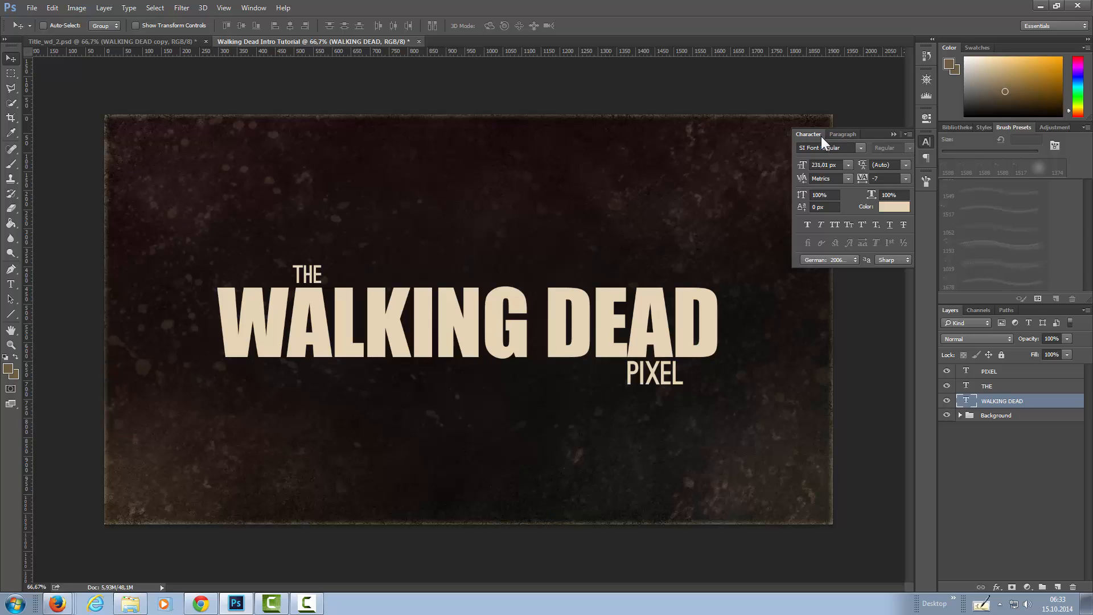
click(906, 179)
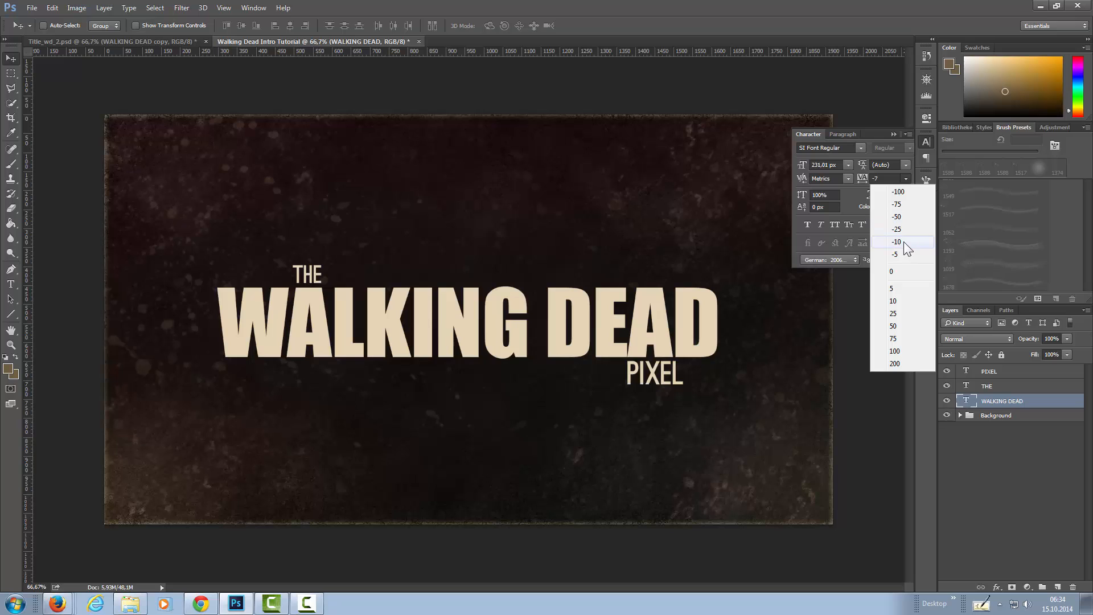
click(892, 177)
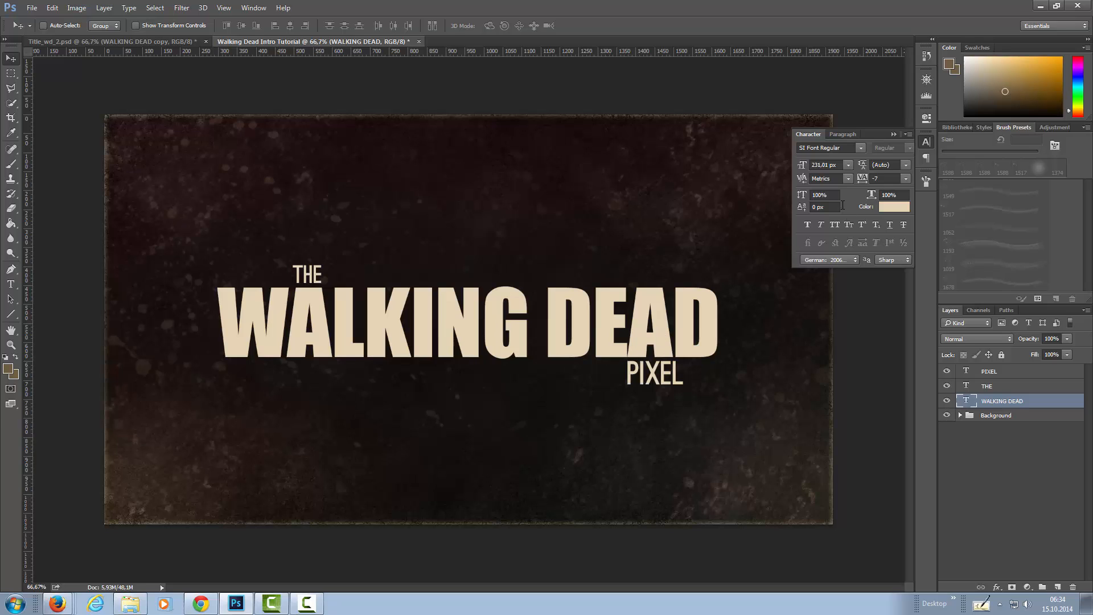
click(888, 180)
text(-)
key(Return)
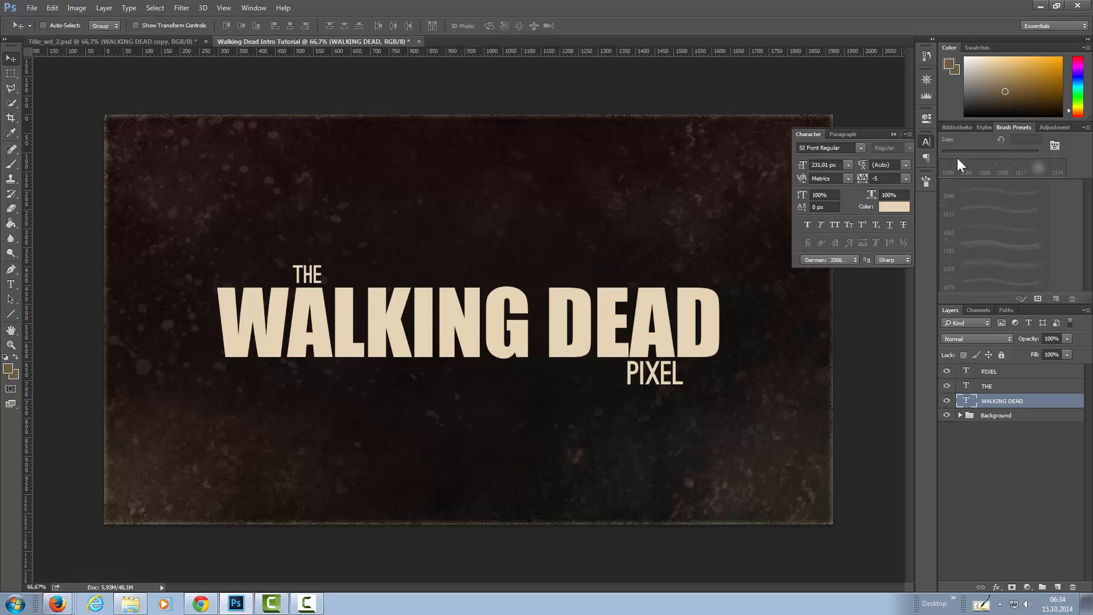
click(924, 140)
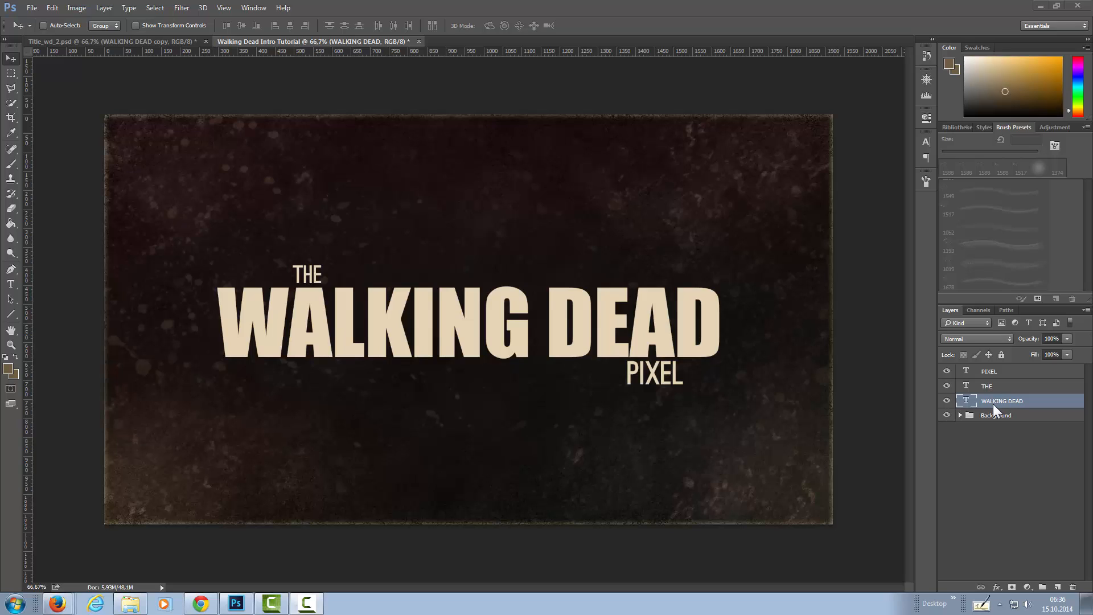
Put the WALKING DEAD text layer into its own group and name the group Walking dead.
key(ctrl+g)
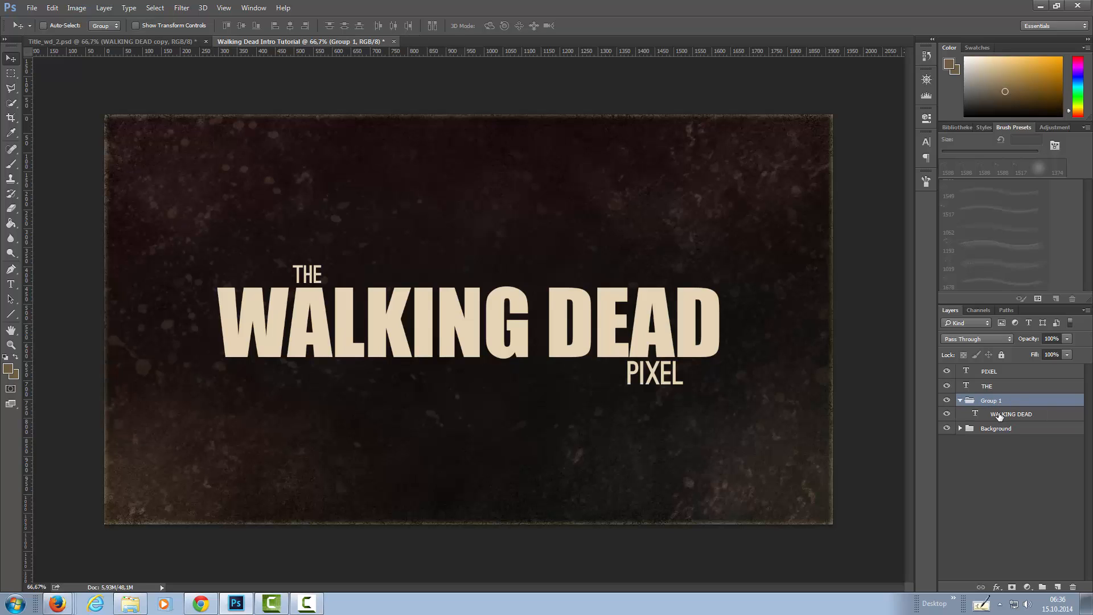
double_click(998, 401)
text(Walking dead)
key(Return)
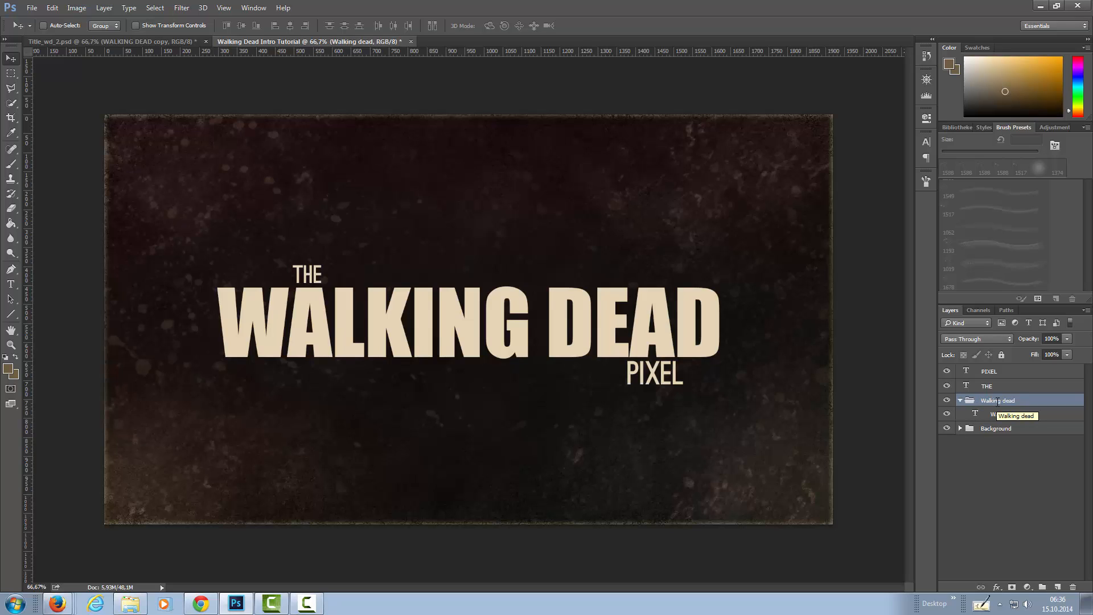
Put the THE text layer into its own group and name the group The.
click(990, 387)
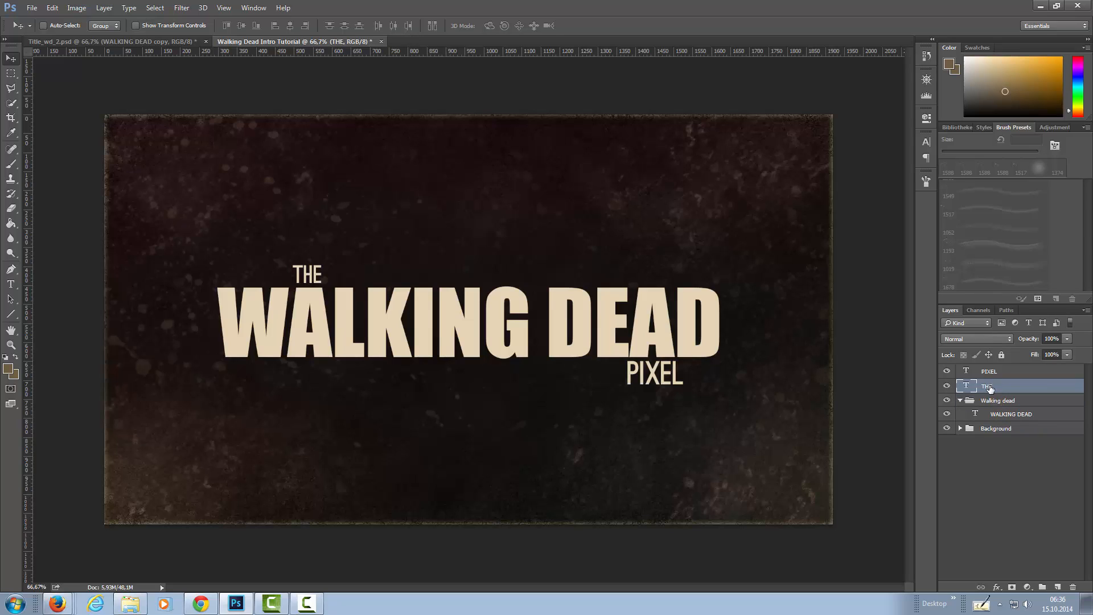
key(ctrl+g)
double_click(993, 386)
text(Th)
key(Return)
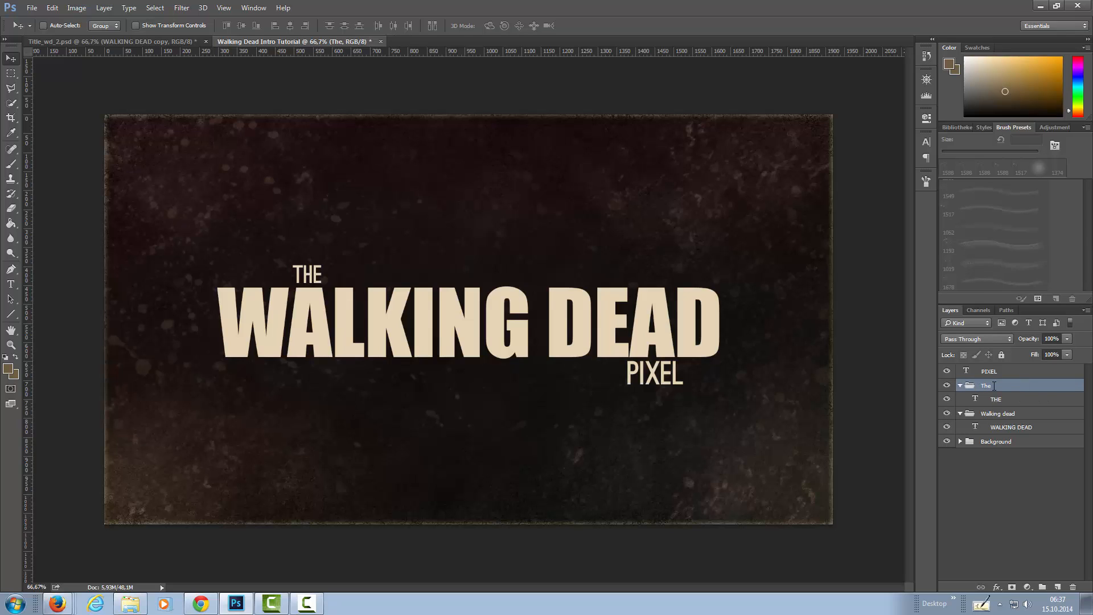
Put the PIXEL text layer into its own group and name the group Pixel.
click(985, 372)
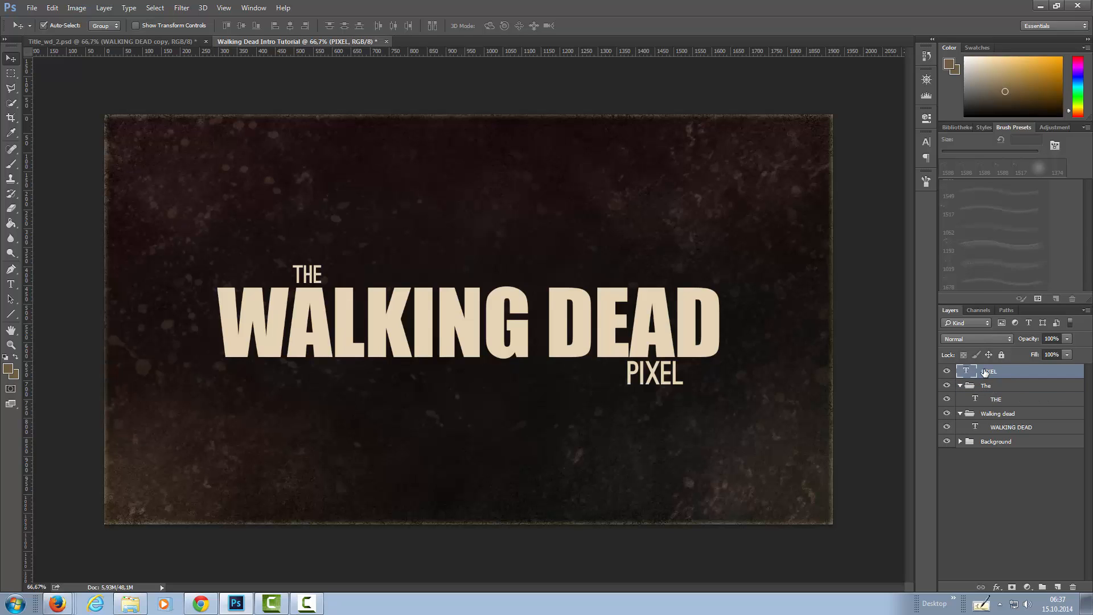
key(ctrl+t)
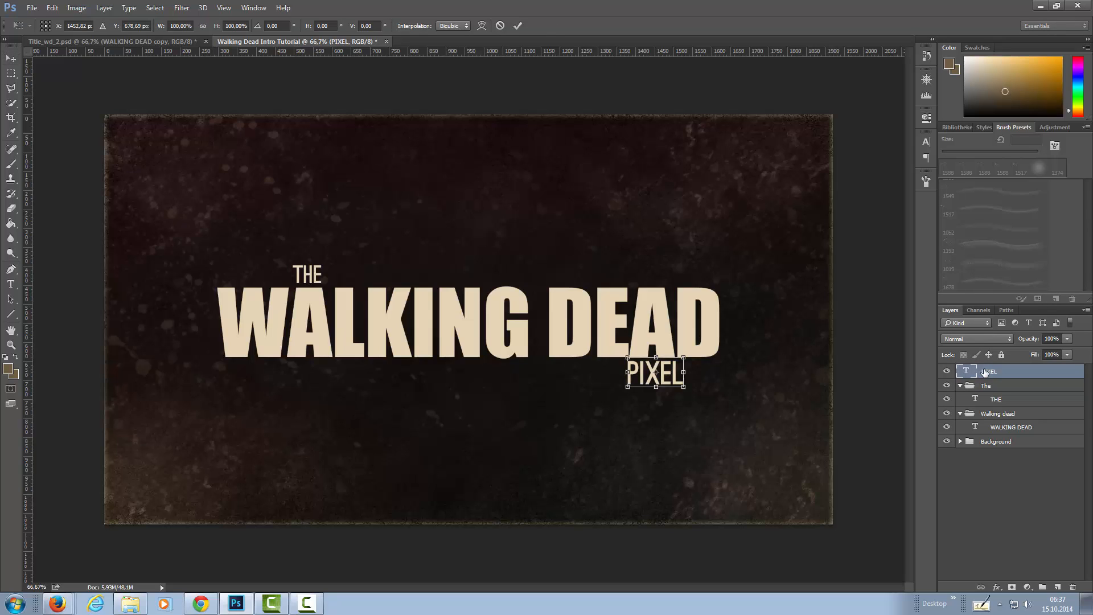
key(Return)
key(ctrl+g)
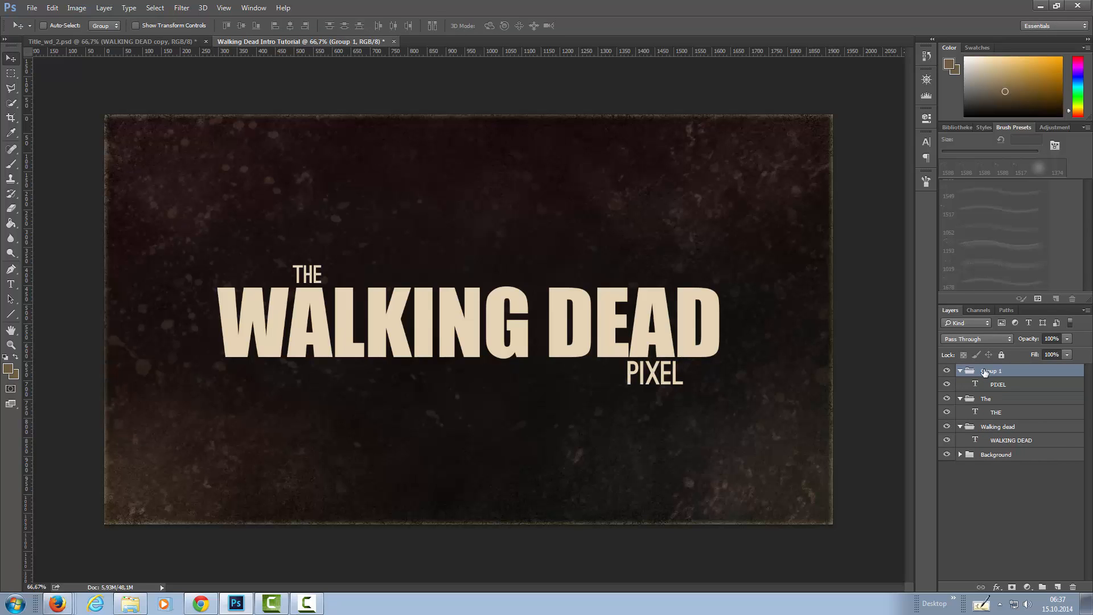
double_click(985, 371)
text(Pixel)
key(Return)
Collapse the three title groups and move the Pixel group between the Walking dead and Background groups.
click(960, 371)
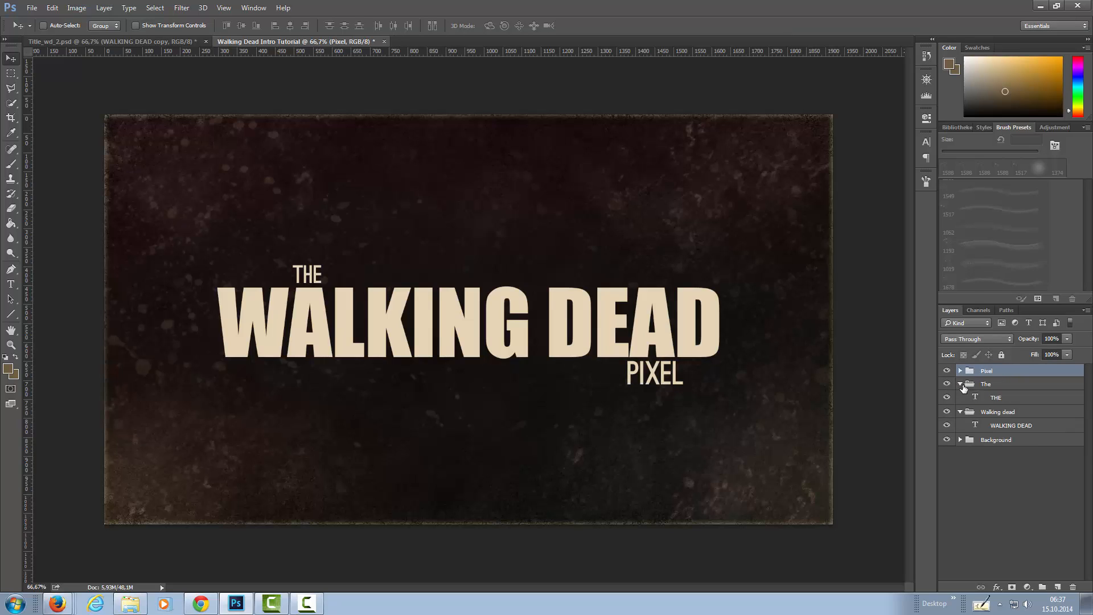
click(960, 384)
click(961, 397)
drag(973, 371, 1022, 406)
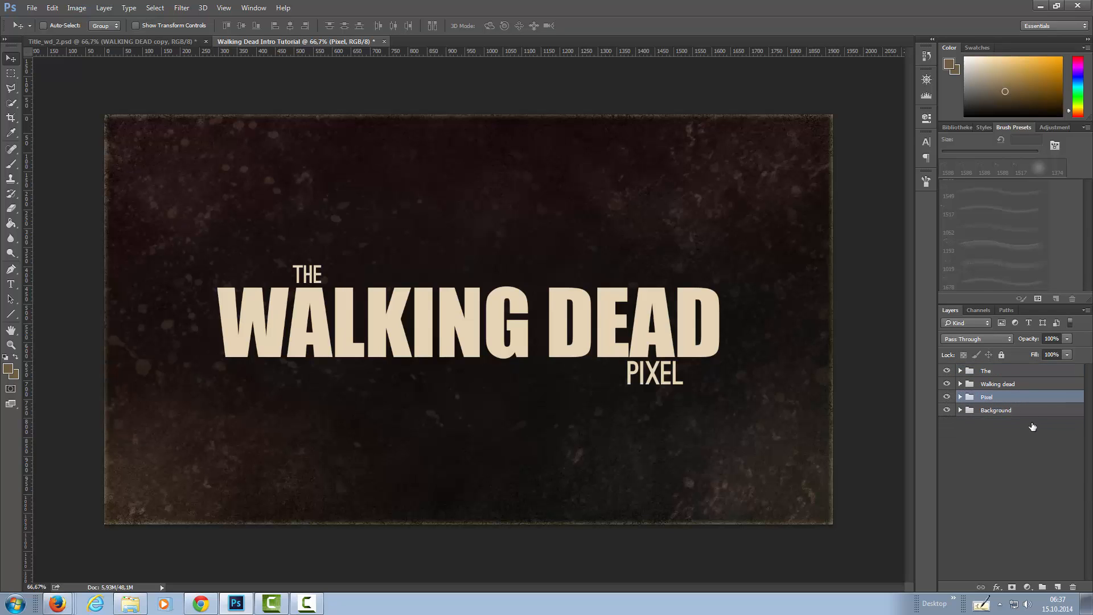
Convert the WALKING DEAD text layer inside the Walking dead group to a smart object.
click(960, 385)
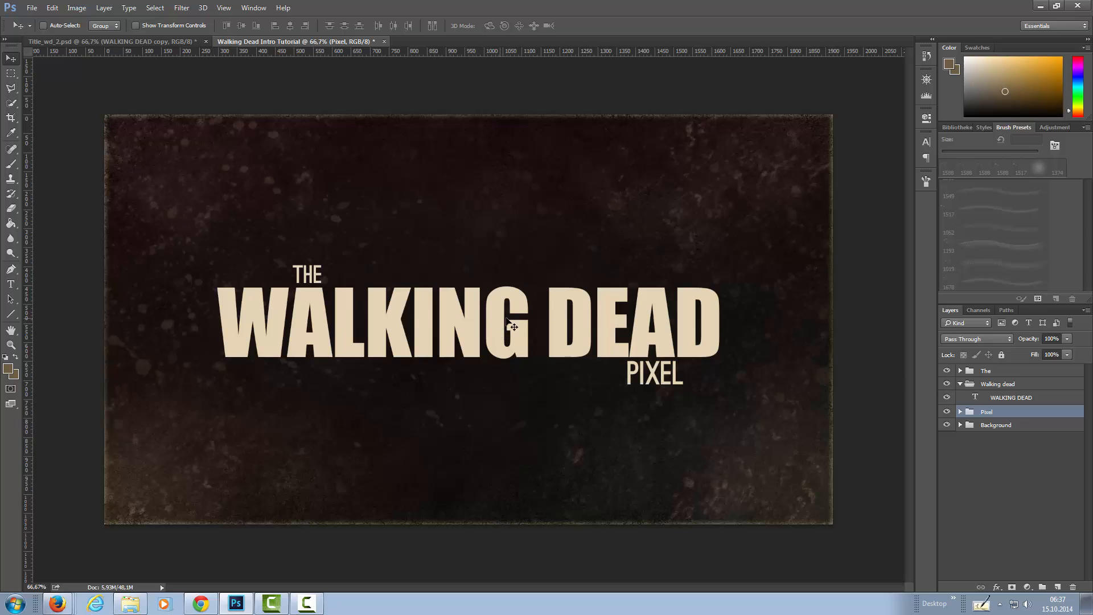
click(997, 400)
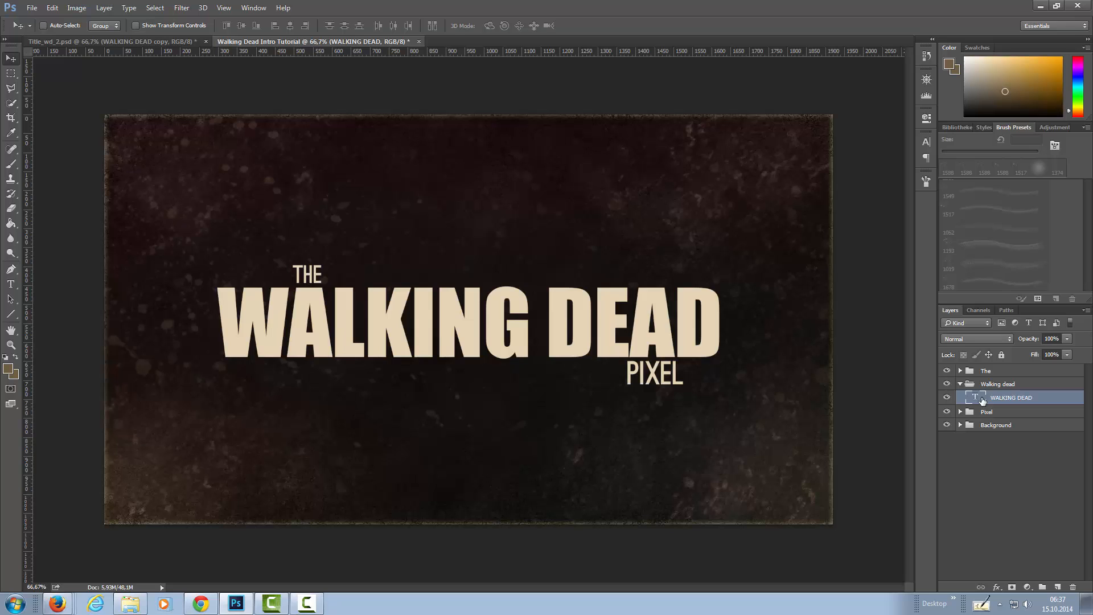
right_click(1013, 400)
click(919, 147)
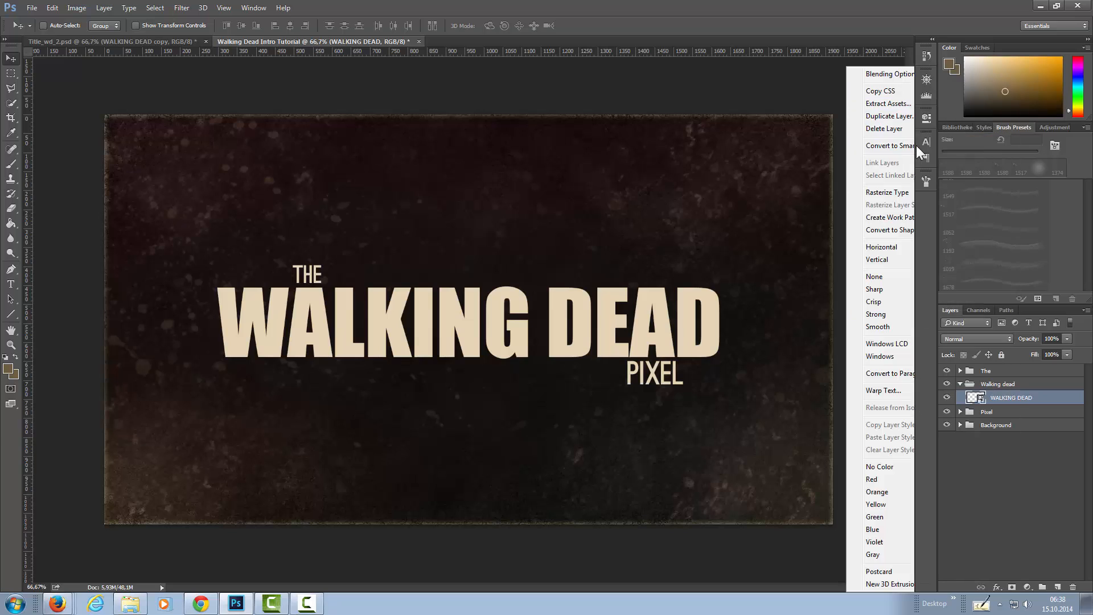
Open the contents of the WALKING DEAD smart object and select its whole text for editing.
double_click(973, 398)
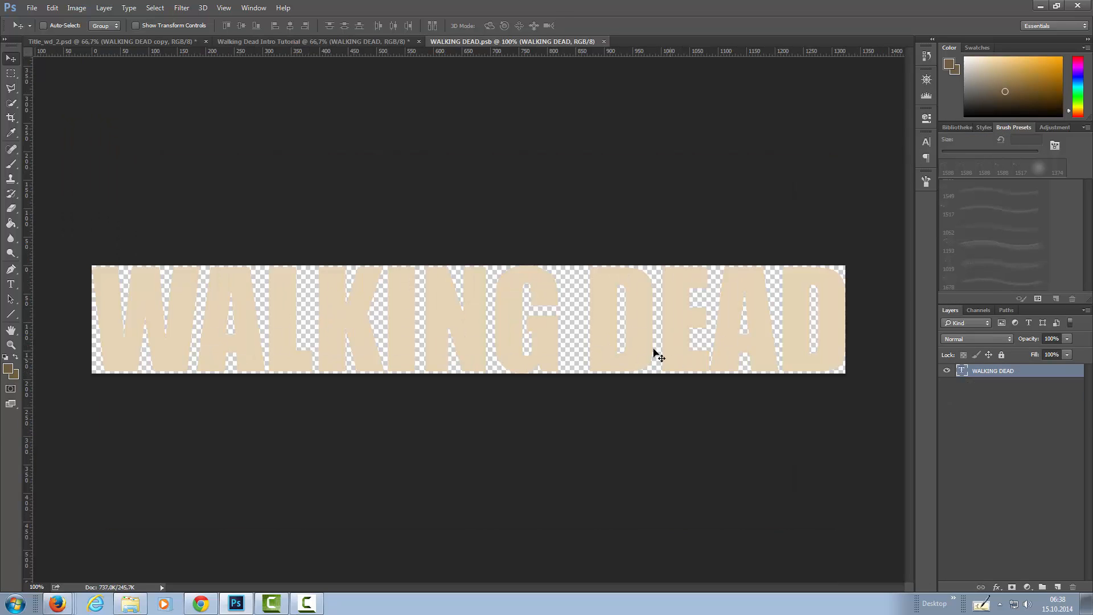
double_click(964, 373)
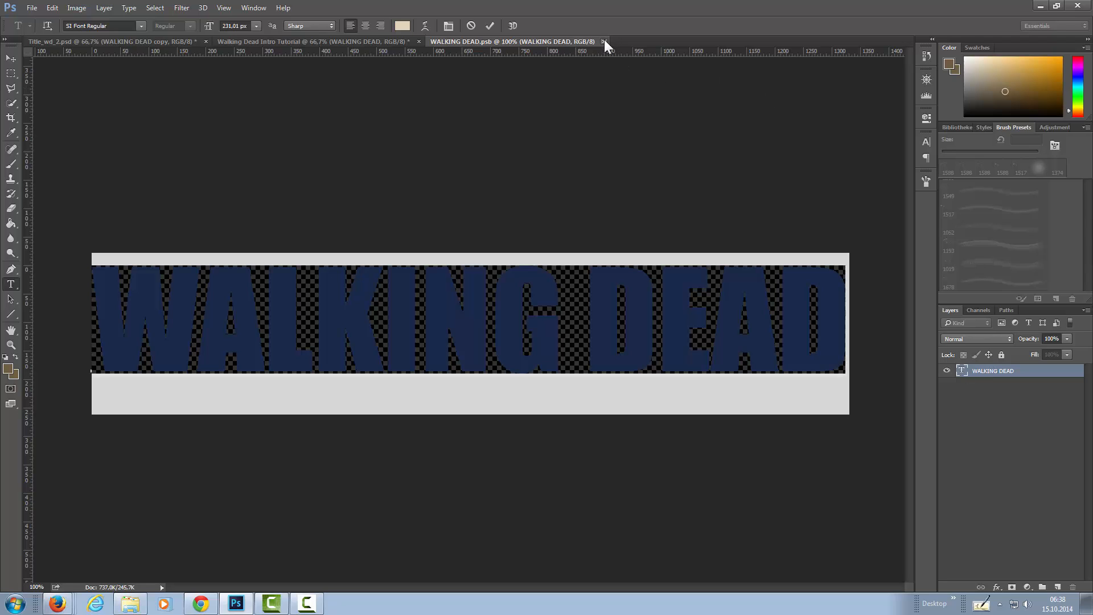
Finish editing the text and close the WALKING DEAD smart object contents without saving the changes.
key(ctrl+Return)
key(v)
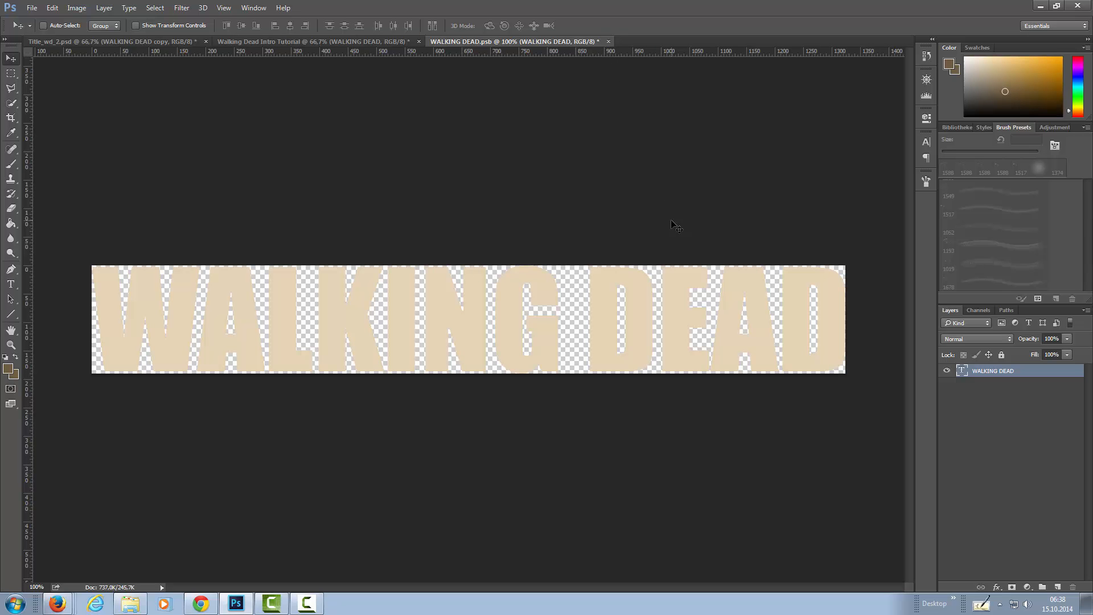
click(608, 41)
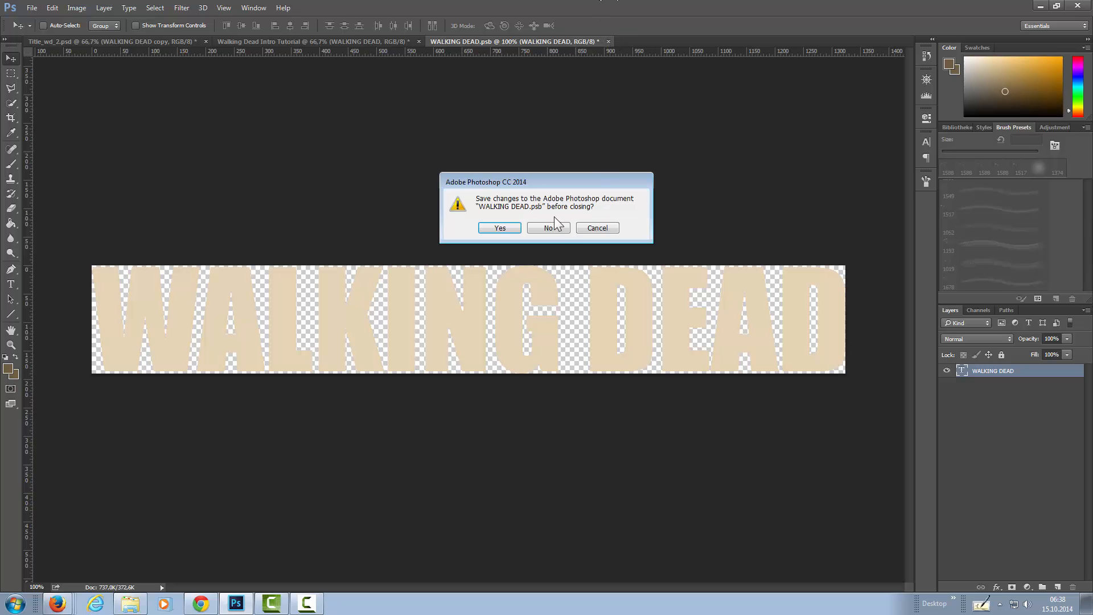
click(547, 229)
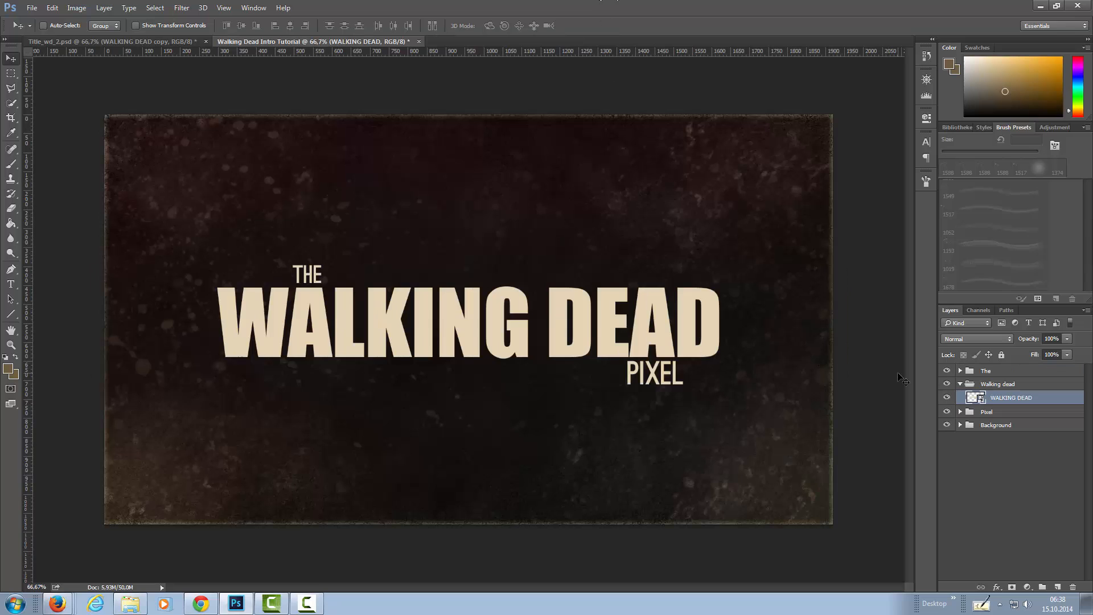
Add an Inner Glow to the WALKING DEAD smart object with colour d5c09f and 35% opacity.
click(997, 587)
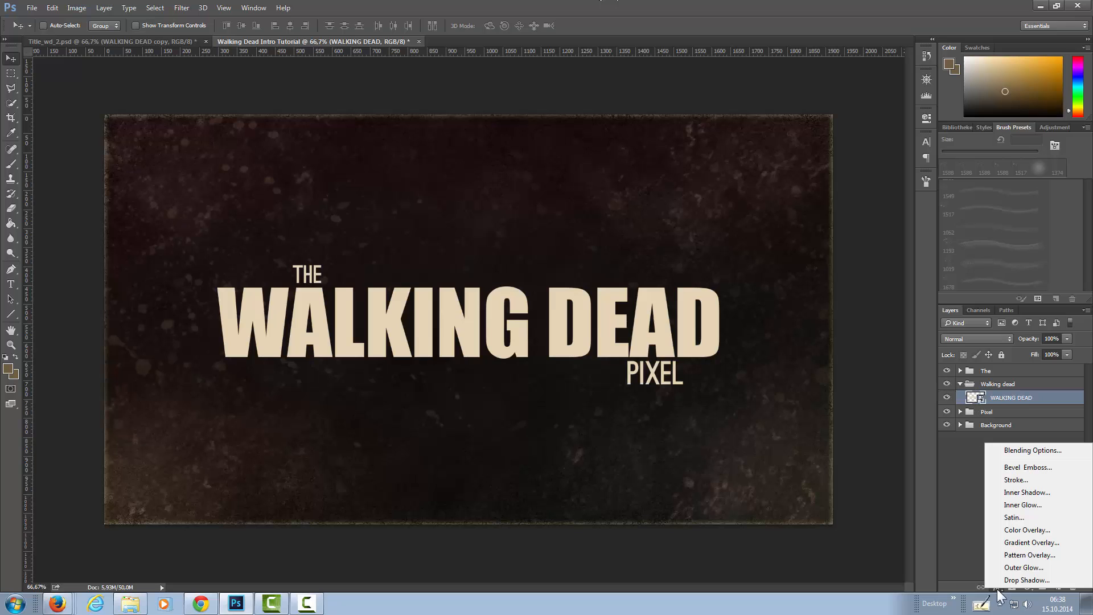
click(1037, 506)
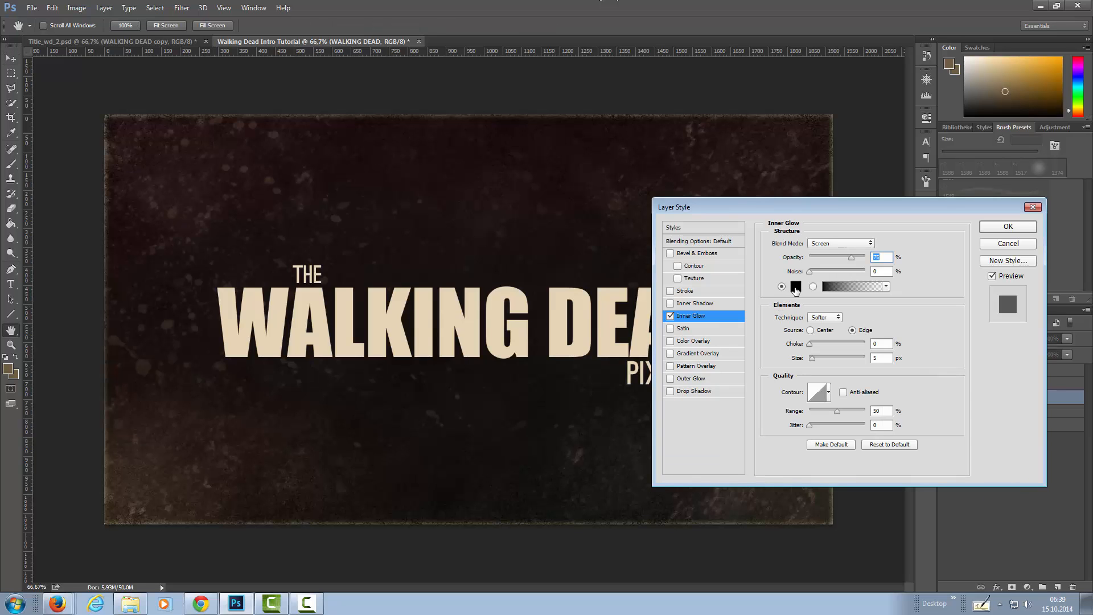
click(796, 288)
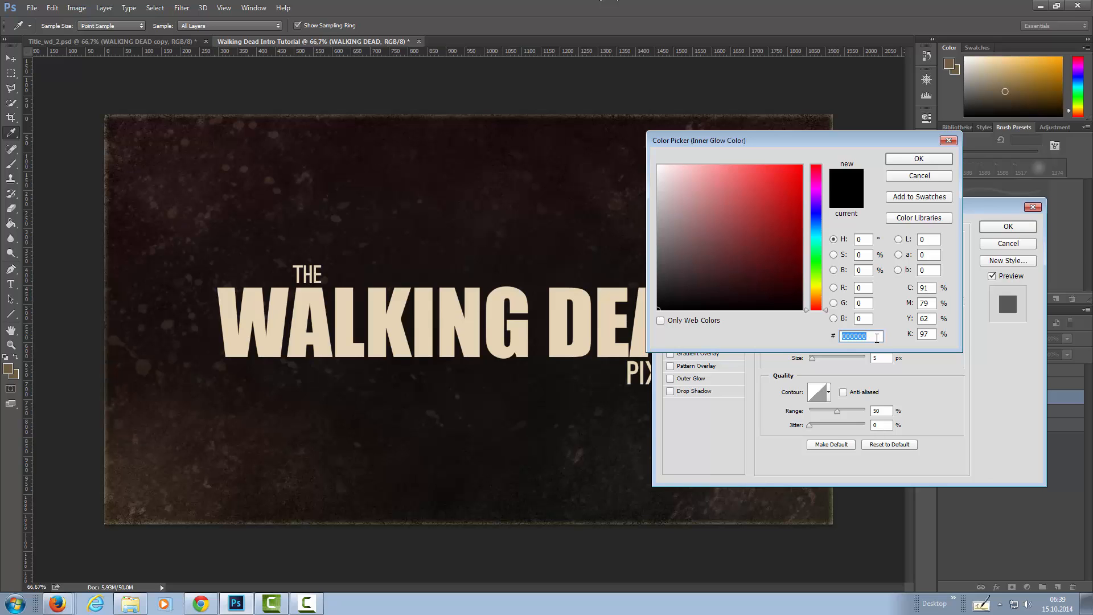
text(d5c)
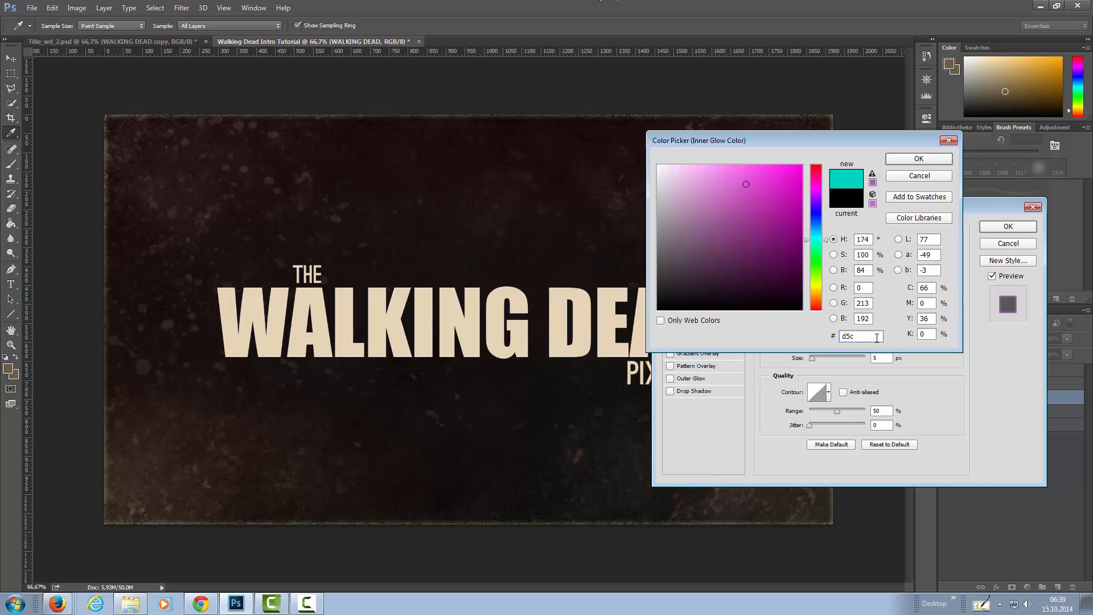
text(09f)
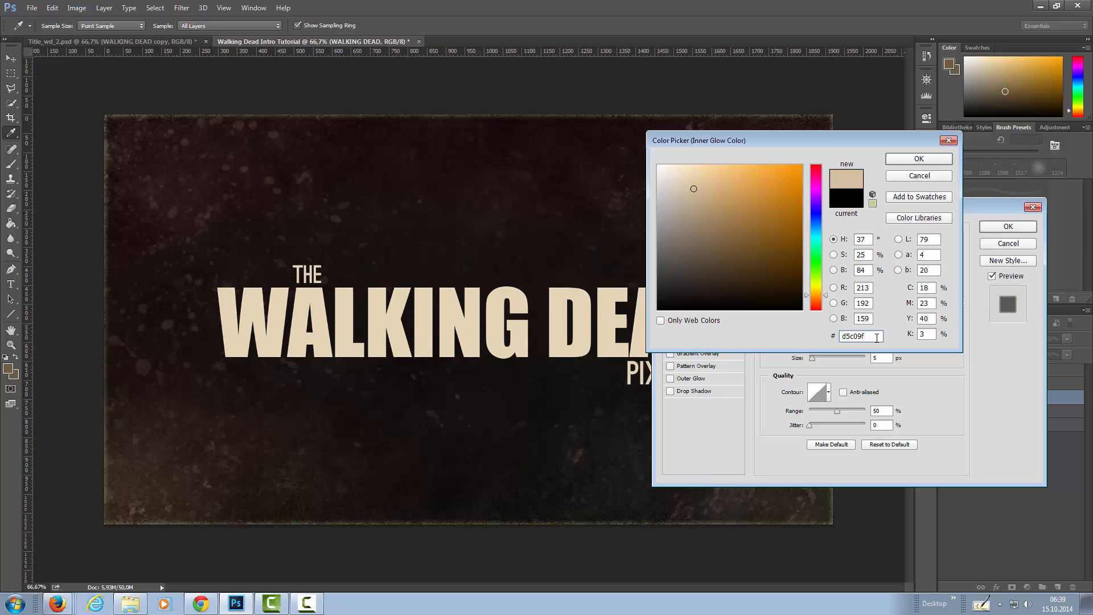
click(916, 160)
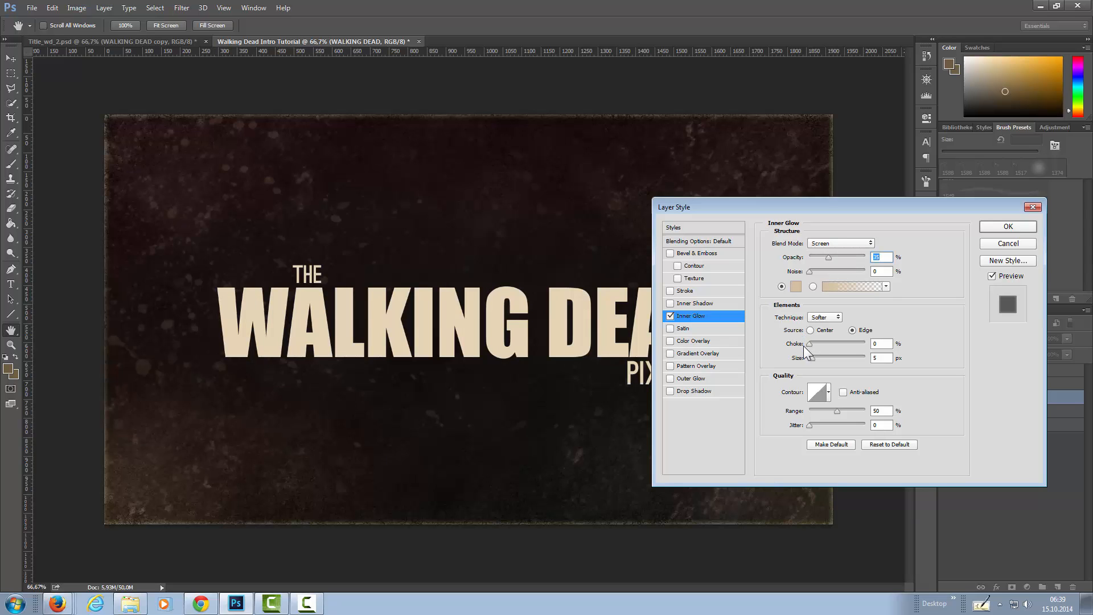
Set the Inner Glow size to 7 px and its range to 100%, and apply the layer style.
drag(812, 358, 813, 359)
drag(836, 412, 898, 406)
click(993, 224)
click(979, 410)
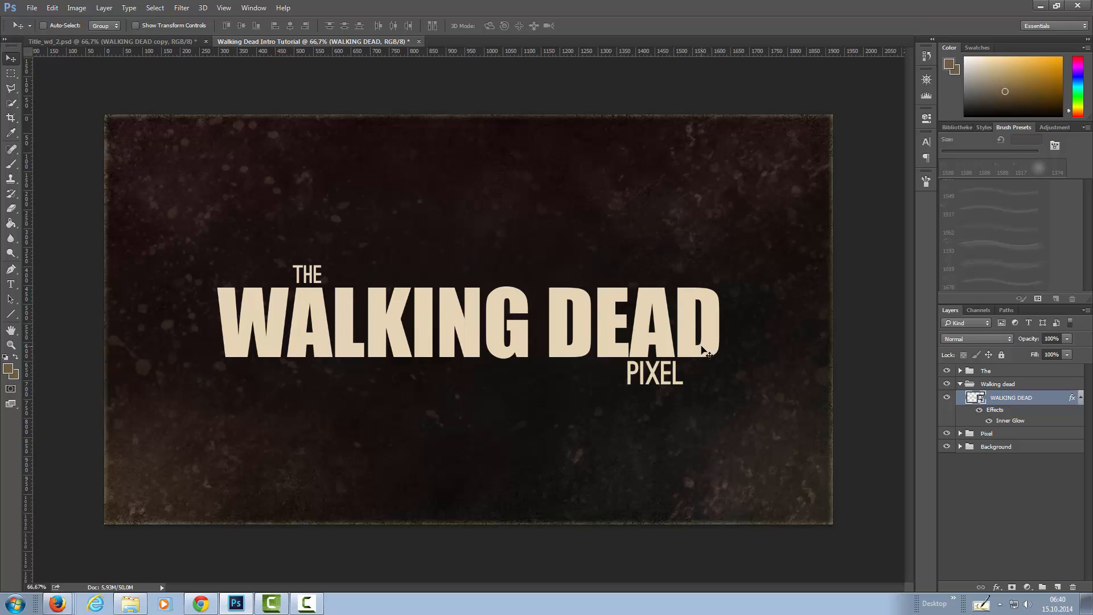
Check the contents of the WALKING DEAD smart object and review its Inner Glow settings.
double_click(979, 403)
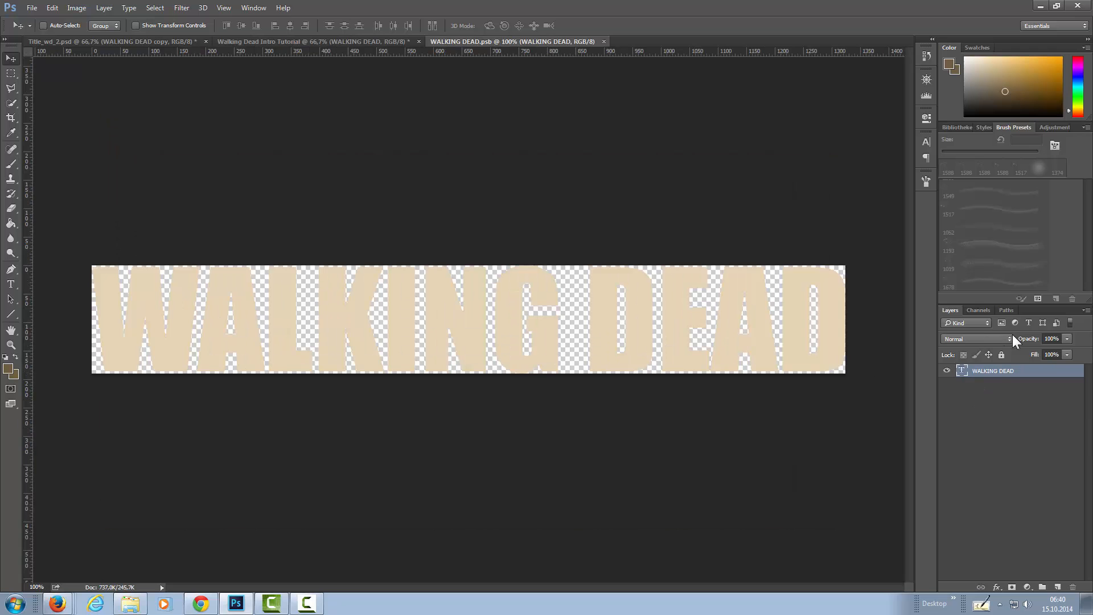
click(604, 41)
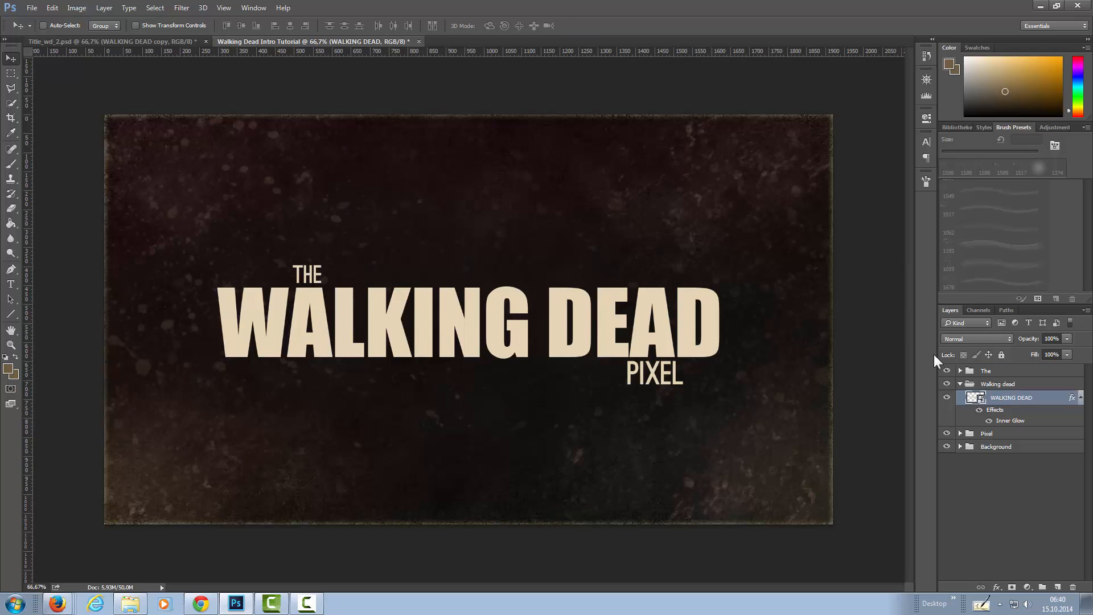
double_click(989, 414)
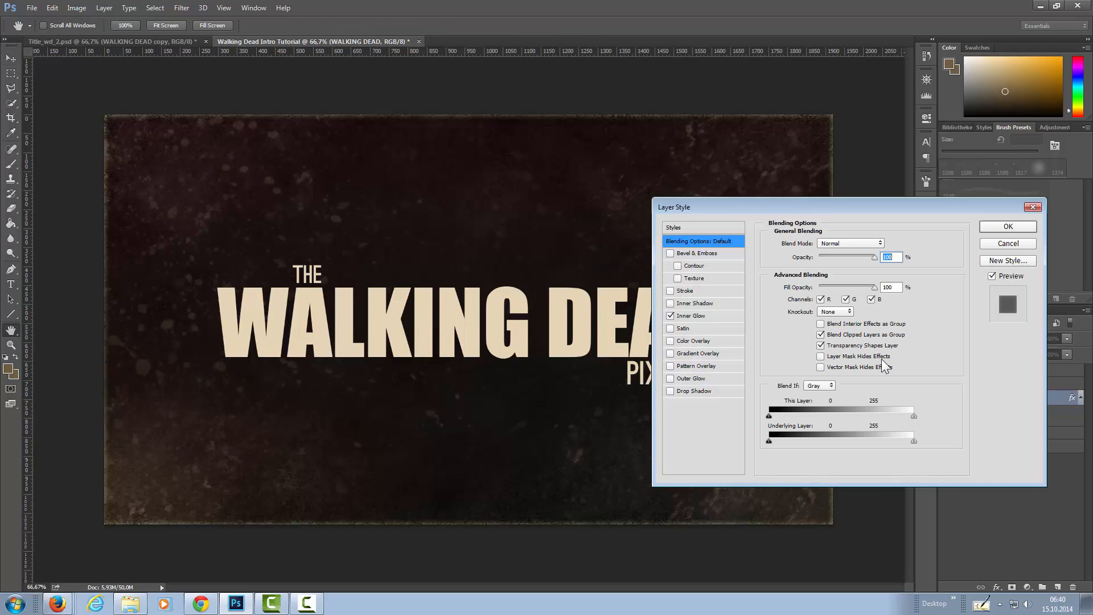
click(681, 315)
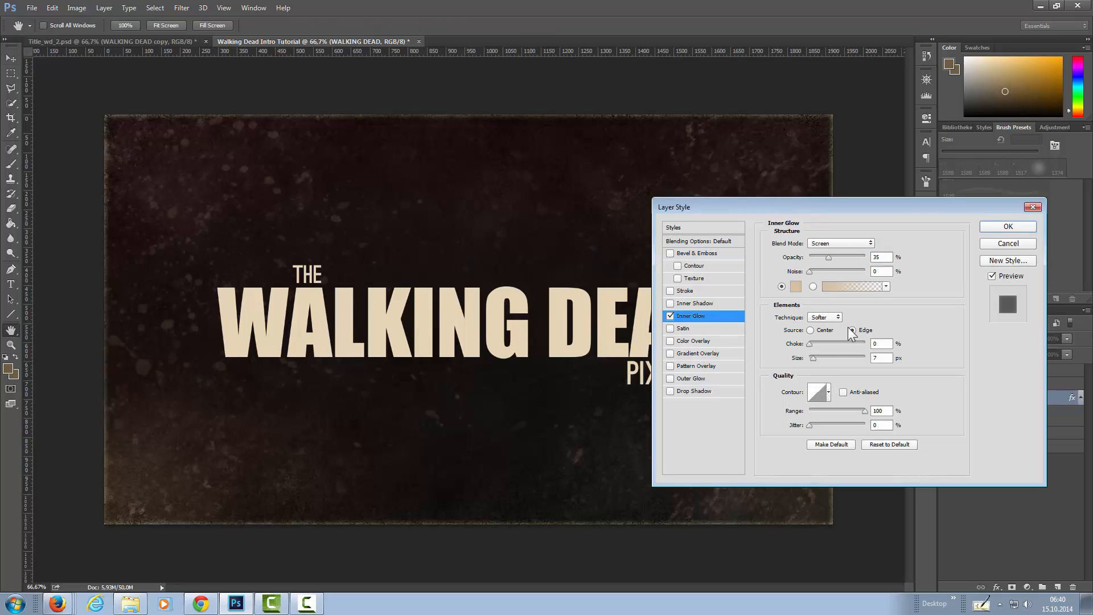
click(997, 227)
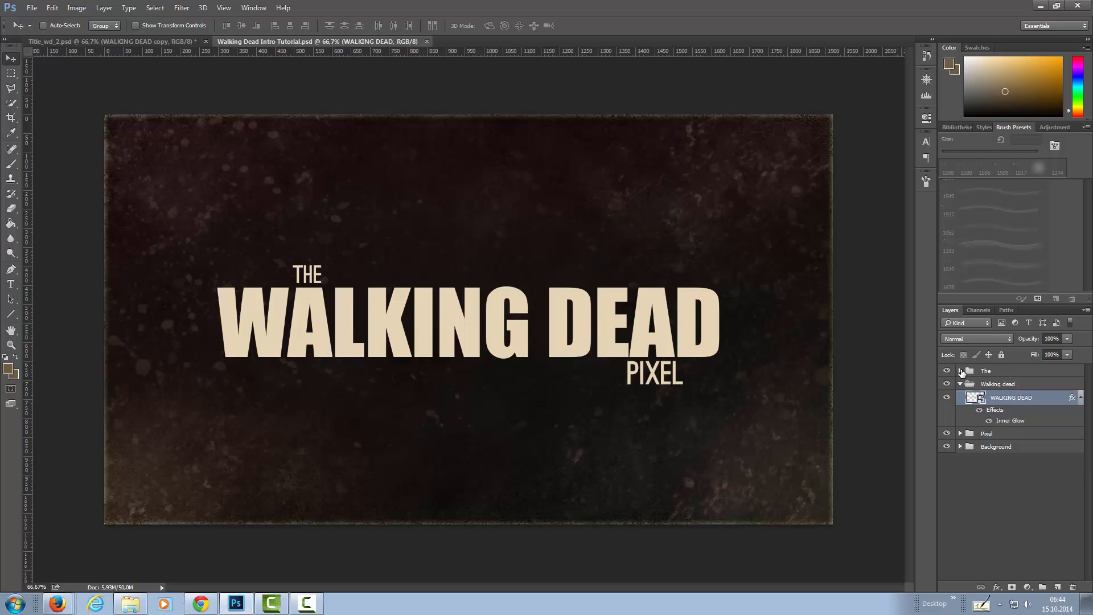
Convert the THE text layer to a smart object and copy the Inner Glow effect from WALKING DEAD onto it.
click(961, 371)
right_click(996, 386)
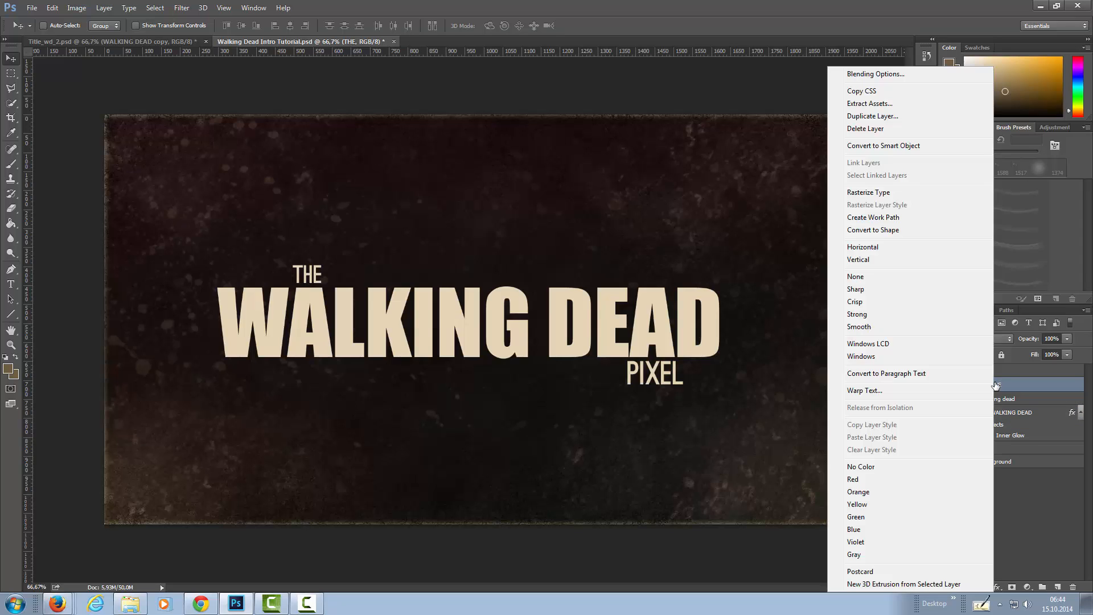
click(899, 146)
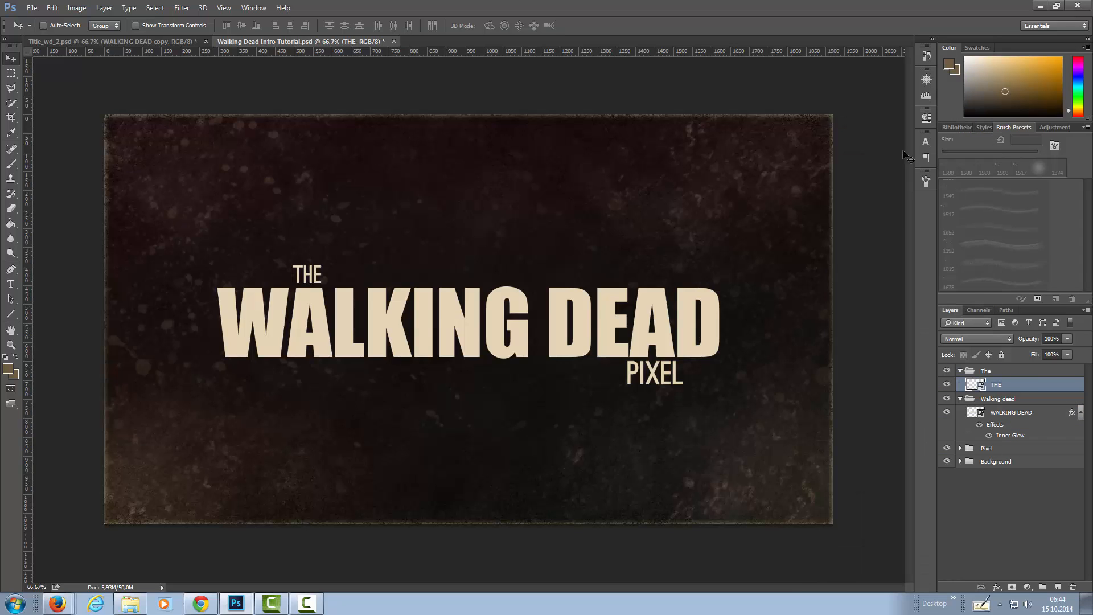
click(998, 425)
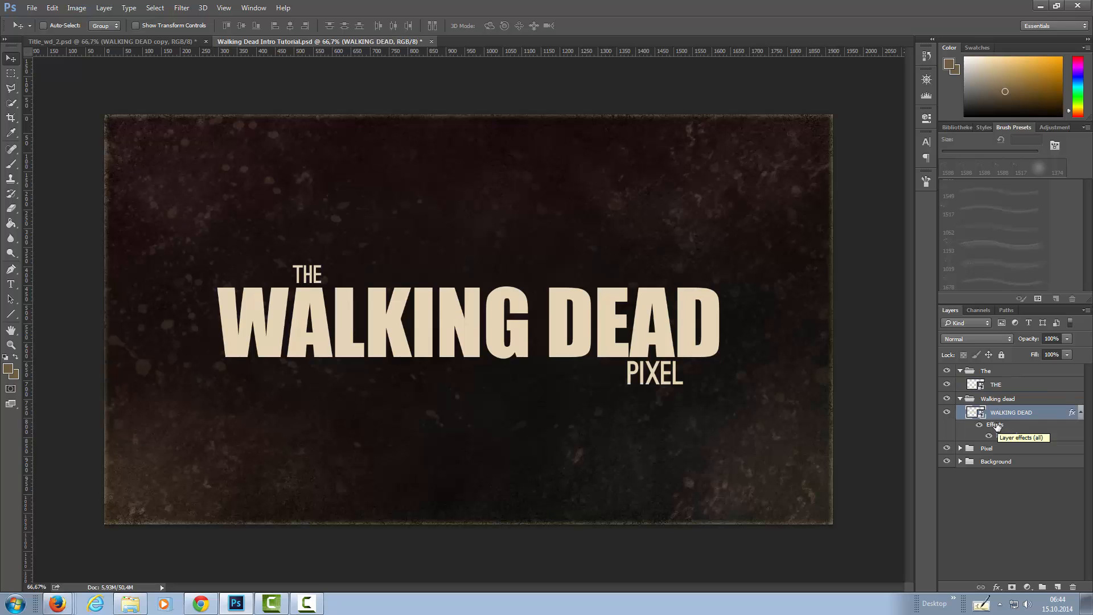
drag(1001, 428, 1003, 384)
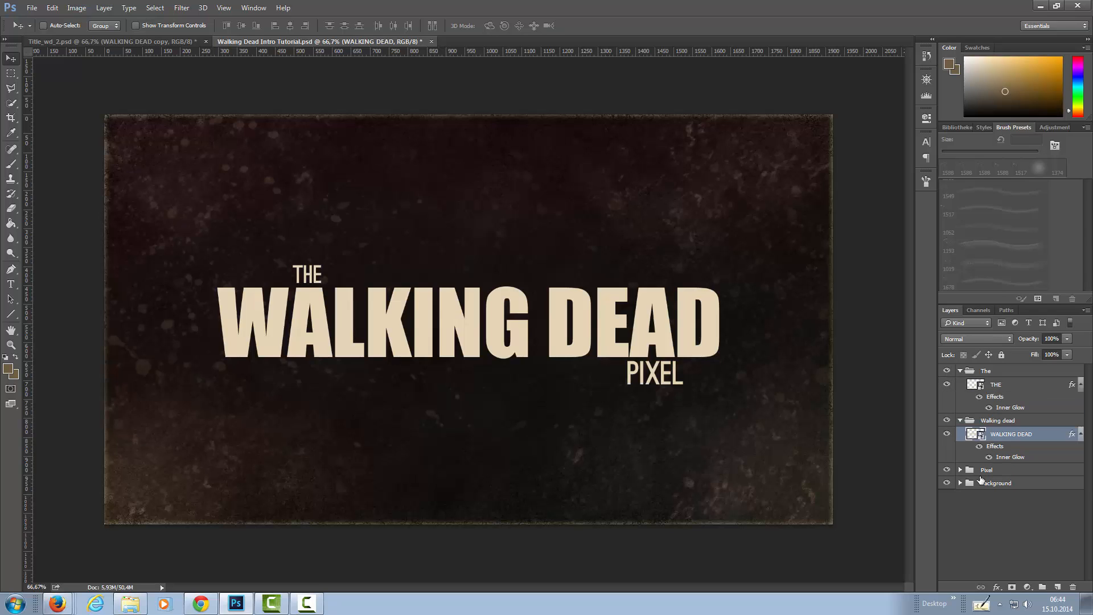
Convert the PIXEL text layer to a smart object and give it a copy of the same Inner Glow effect.
click(960, 470)
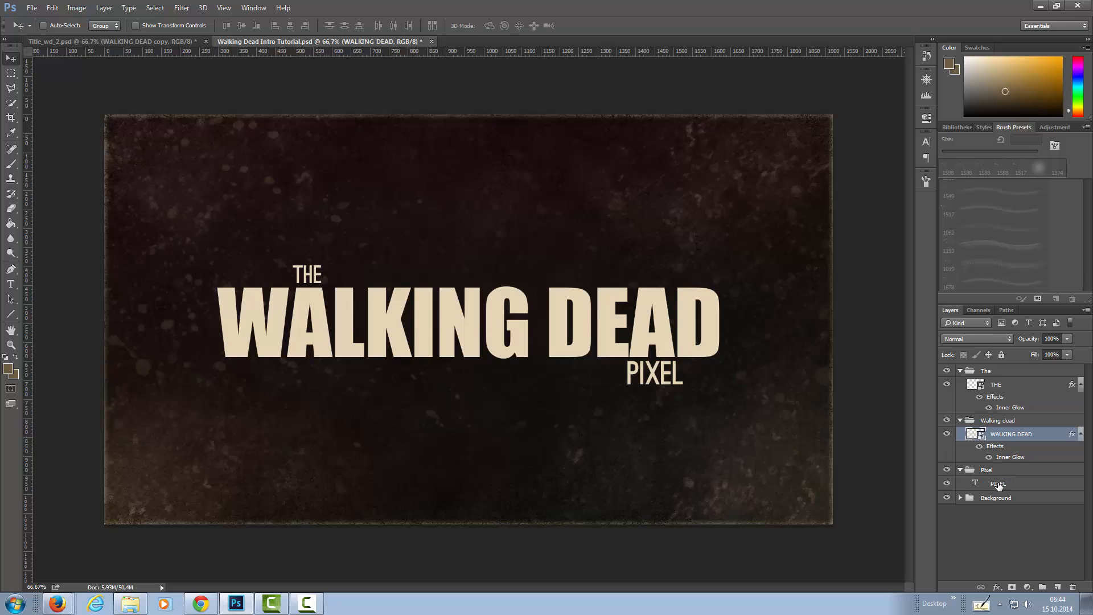
click(998, 484)
right_click(998, 484)
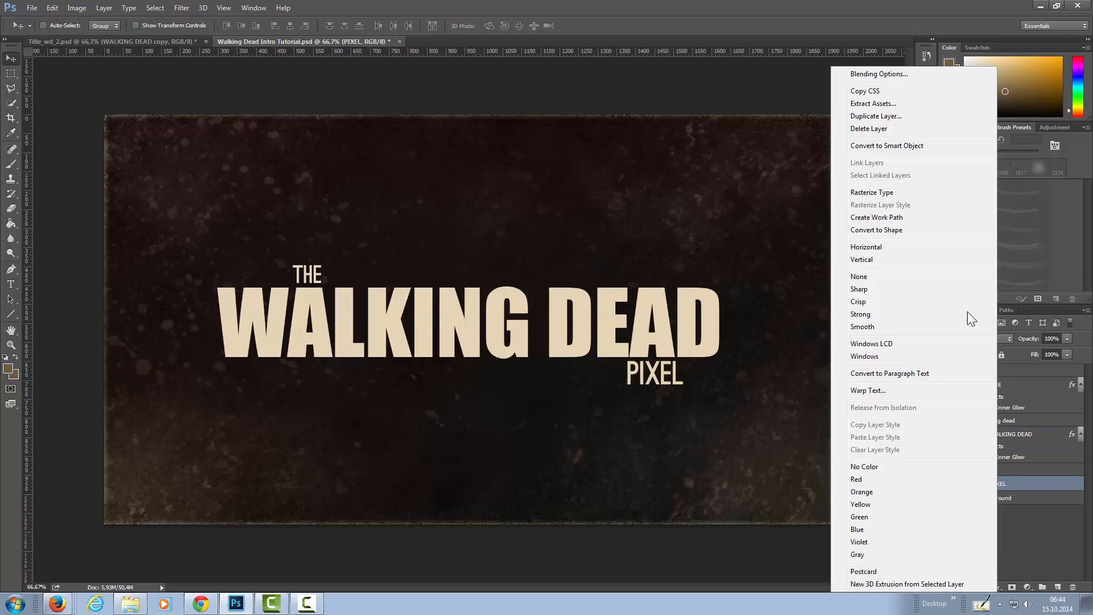
click(893, 147)
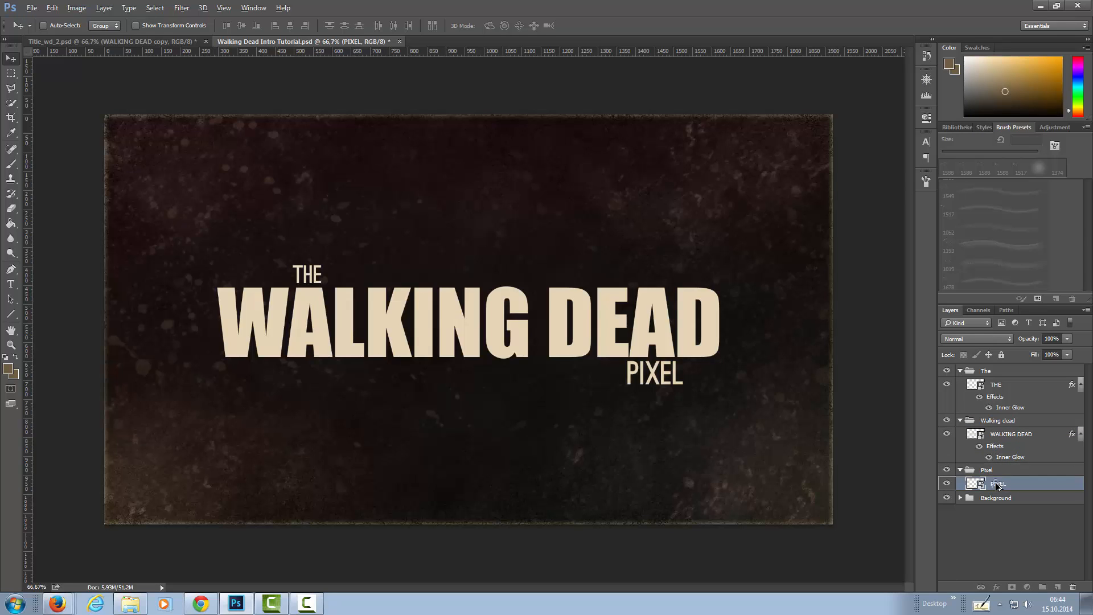
drag(996, 483, 996, 485)
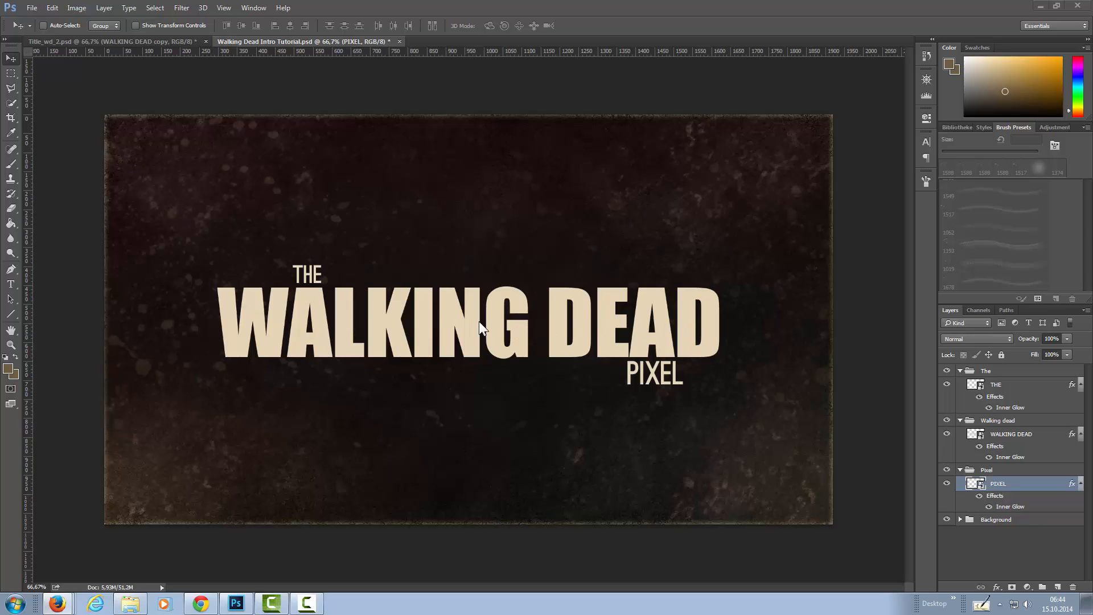
Place grunge-background3.jpg as a linked file directly above the WALKING DEAD layer at its default size.
click(1007, 435)
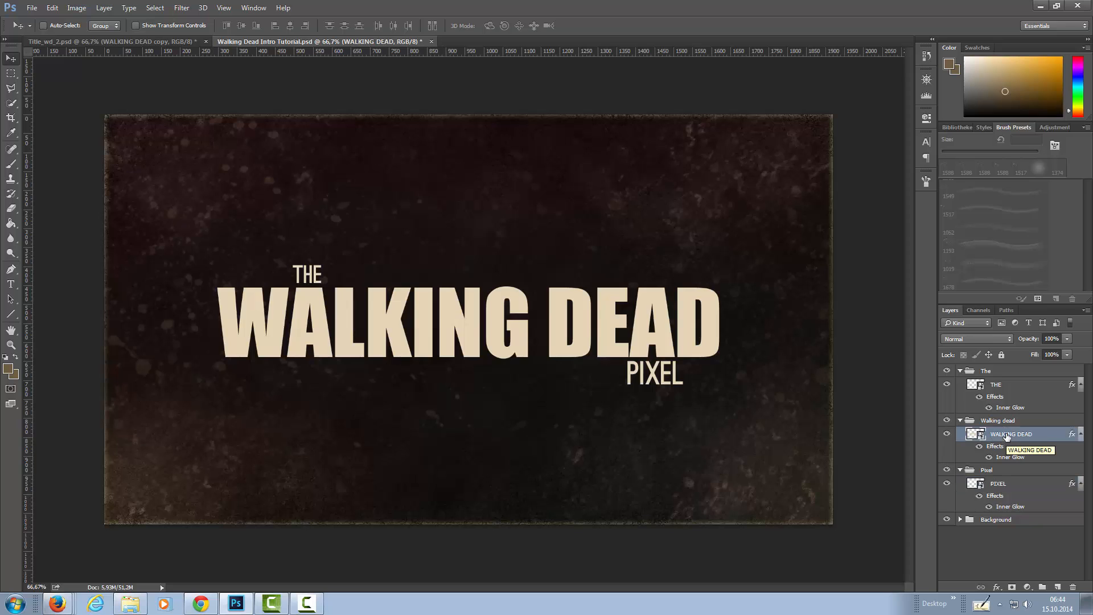
click(32, 8)
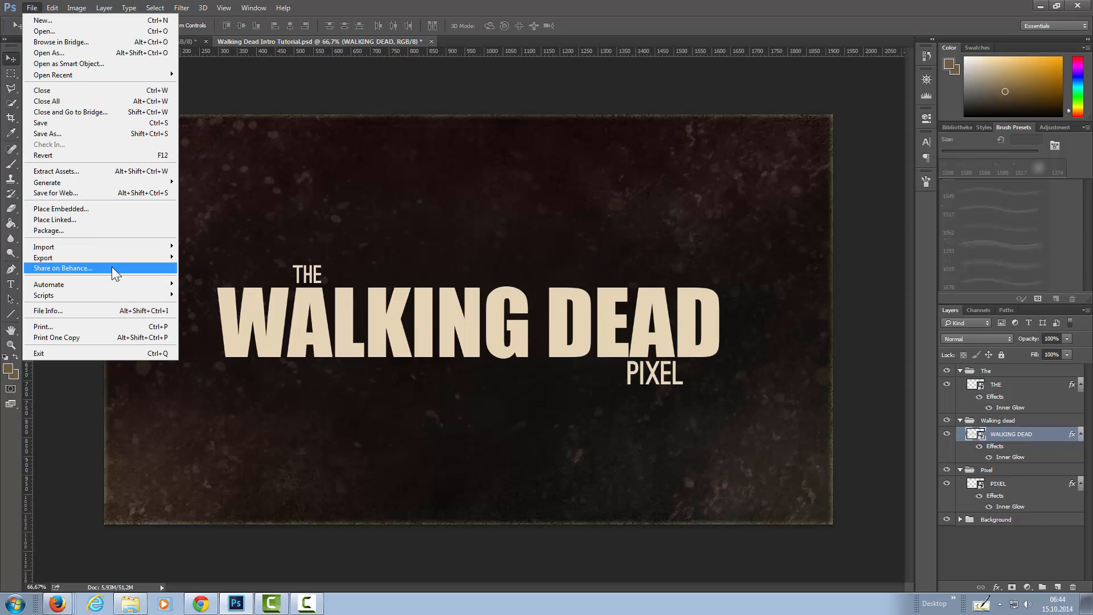
click(102, 221)
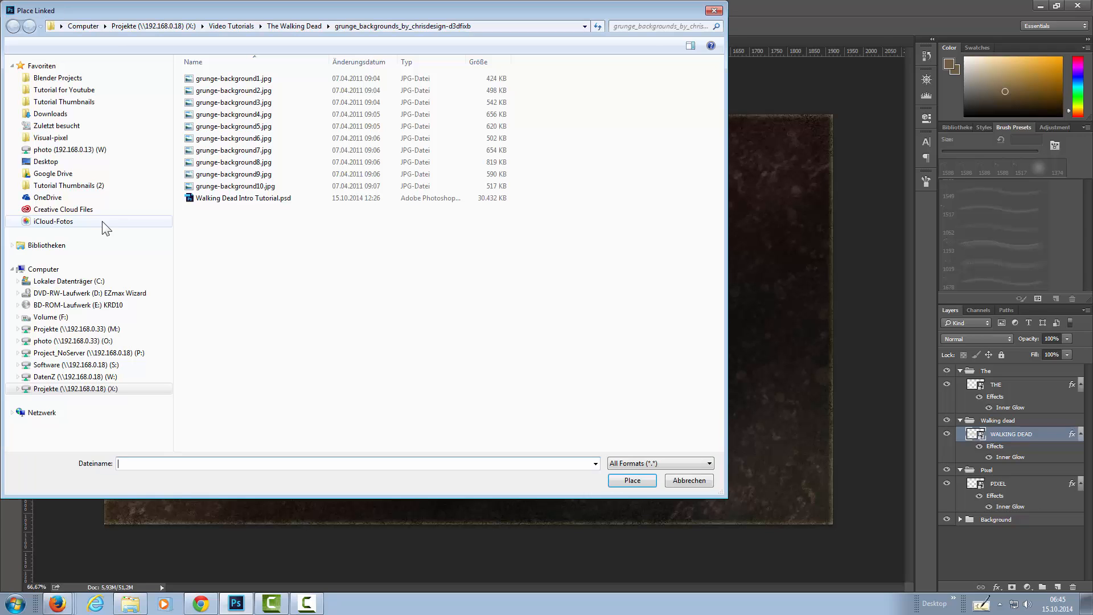
click(251, 102)
click(618, 480)
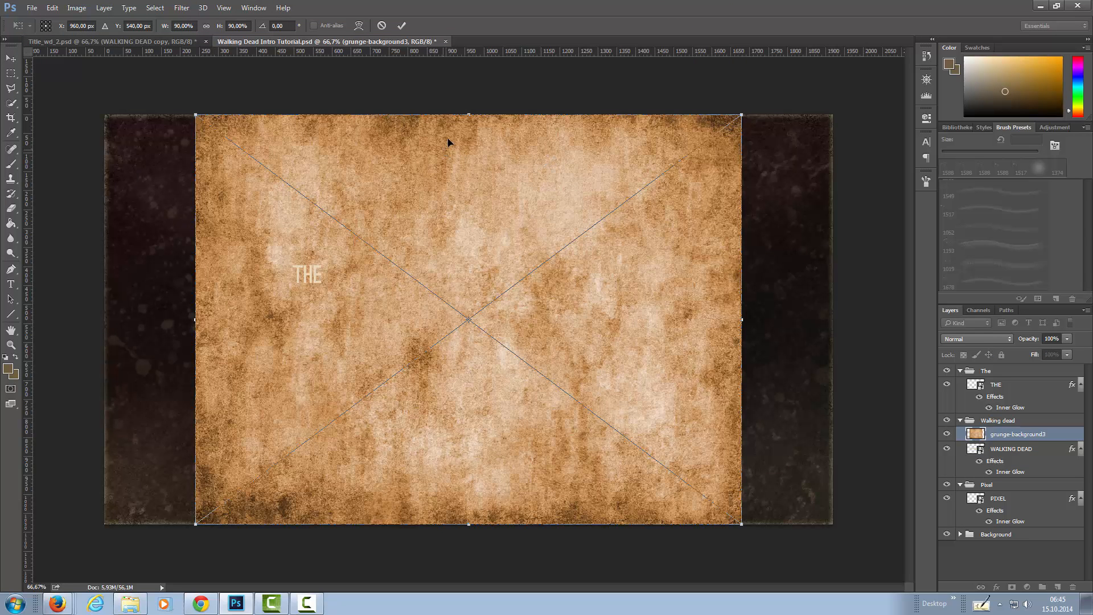
key(Return)
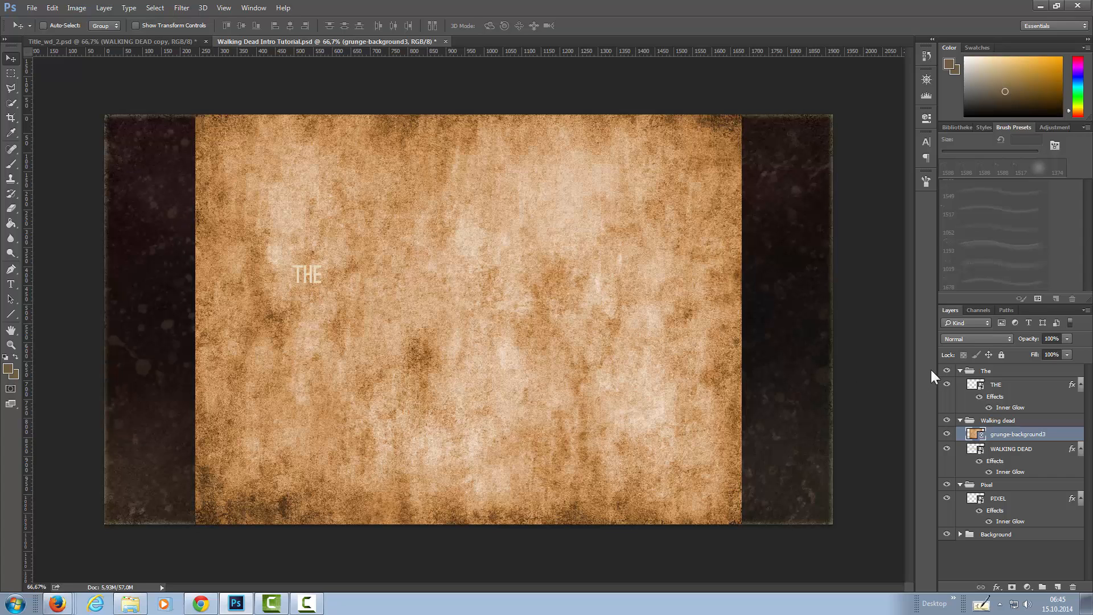
Clip the grunge-background3 texture to the WALKING DEAD layer with a clipping mask.
right_click(1025, 437)
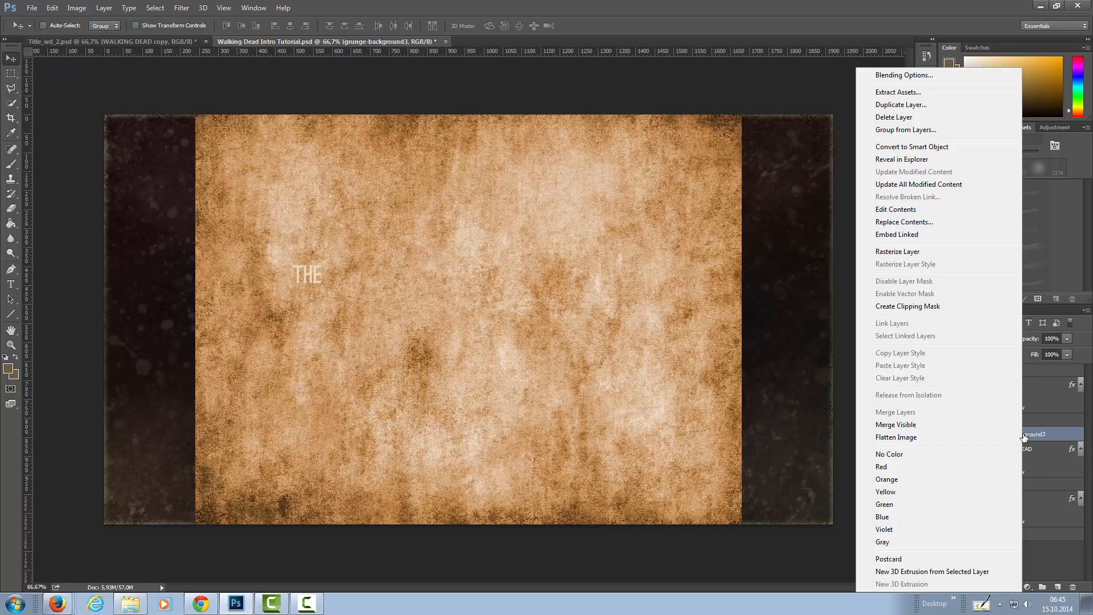
click(1054, 435)
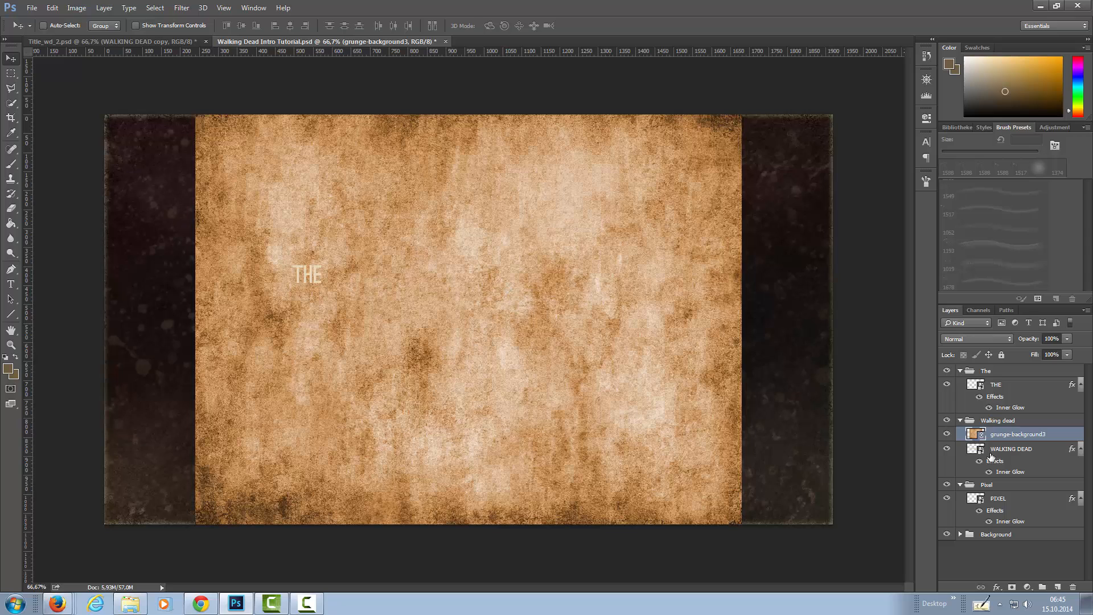
right_click(1061, 436)
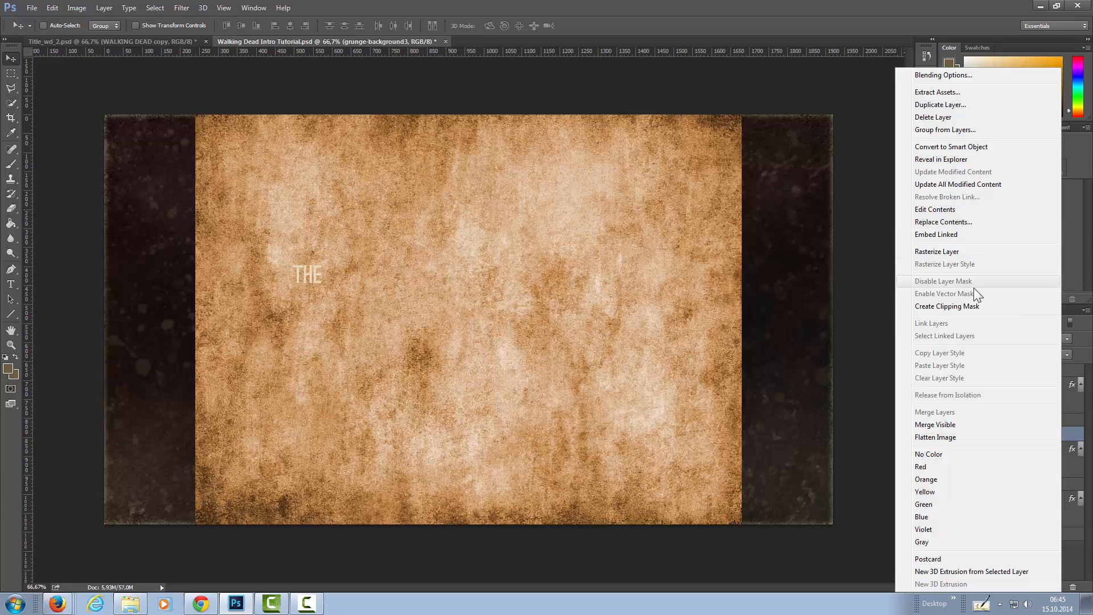
click(971, 305)
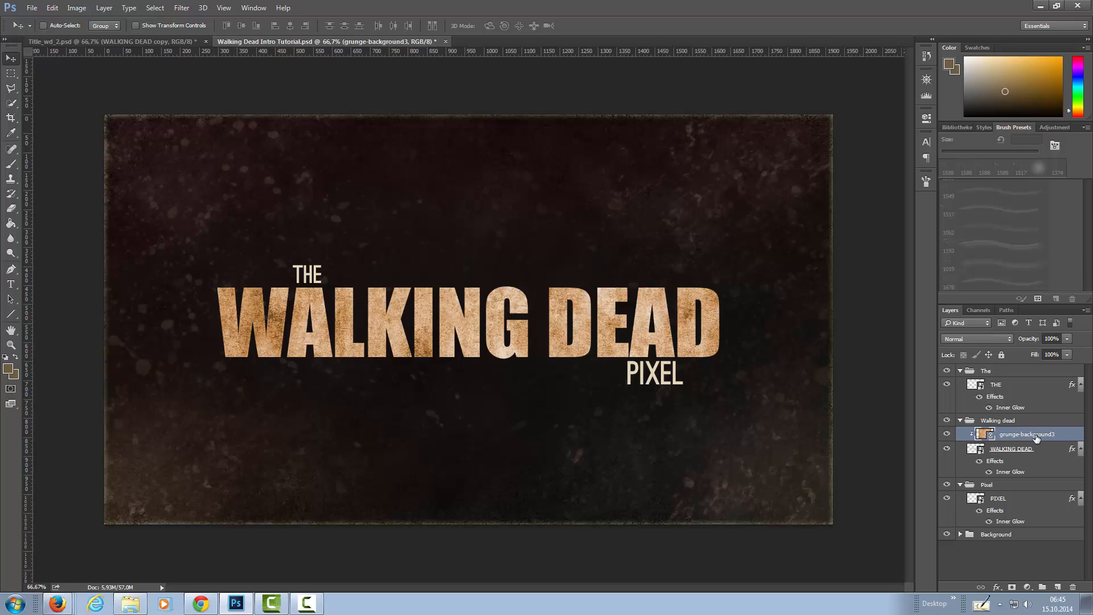
Duplicate the grunge-background3 texture into the The group above THE and clip it to that layer.
drag(1036, 437, 1031, 384)
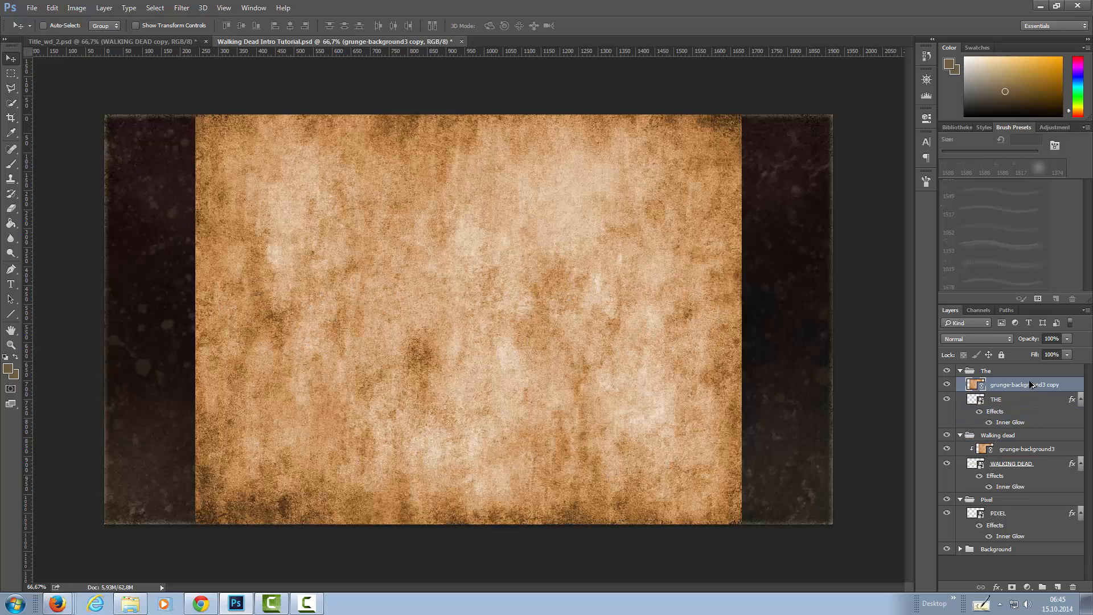
right_click(1030, 381)
click(979, 306)
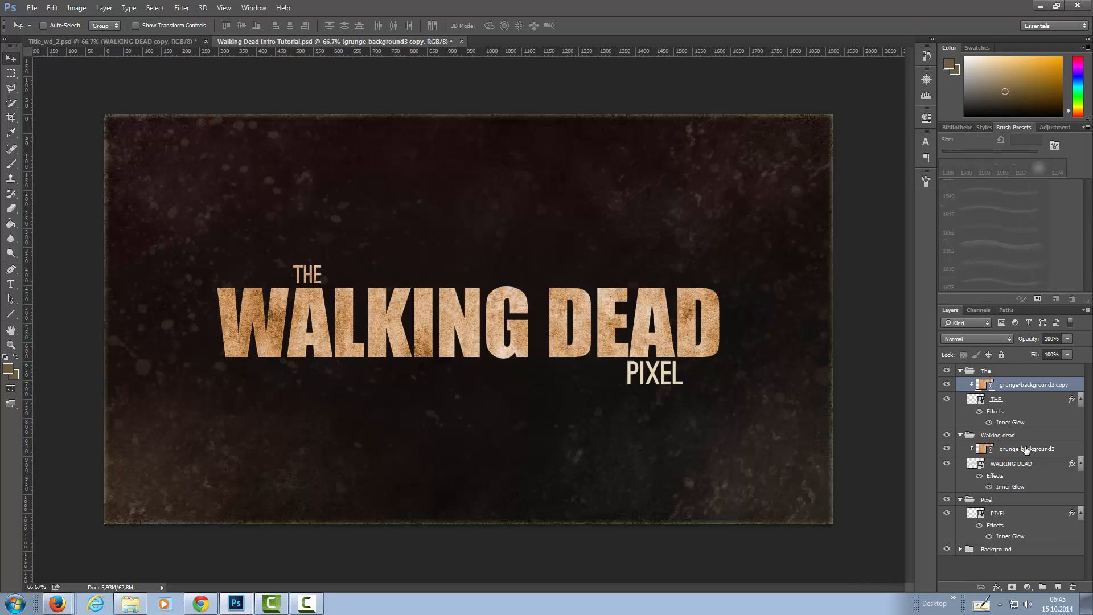
Duplicate the grunge-background3 copy texture into the Pixel group above PIXEL and clip it to that layer.
drag(1050, 385, 1050, 506)
drag(1052, 509, 1054, 512)
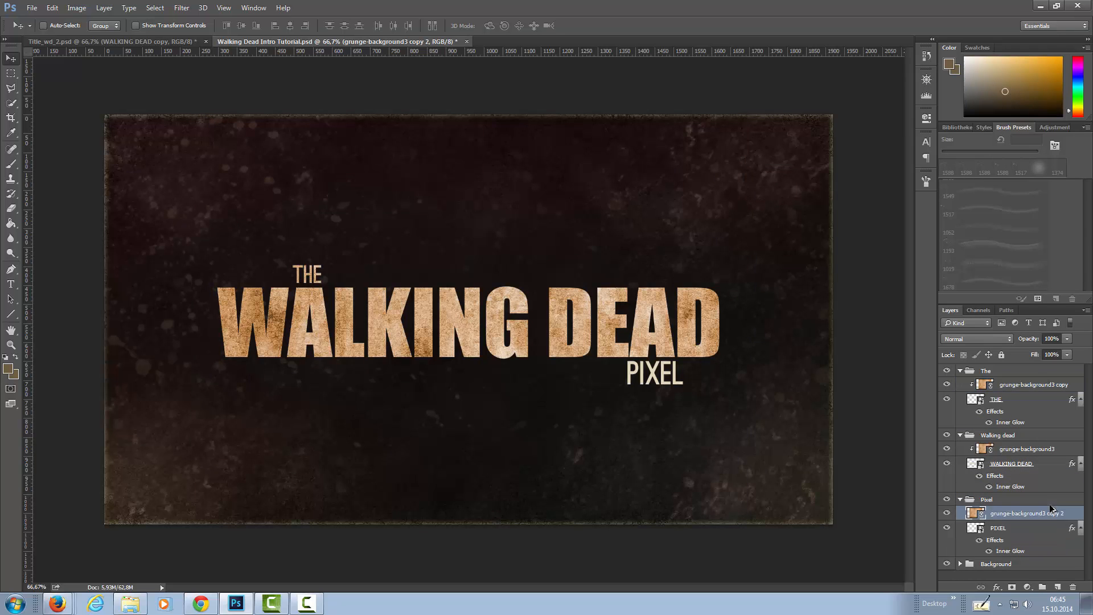
right_click(1053, 513)
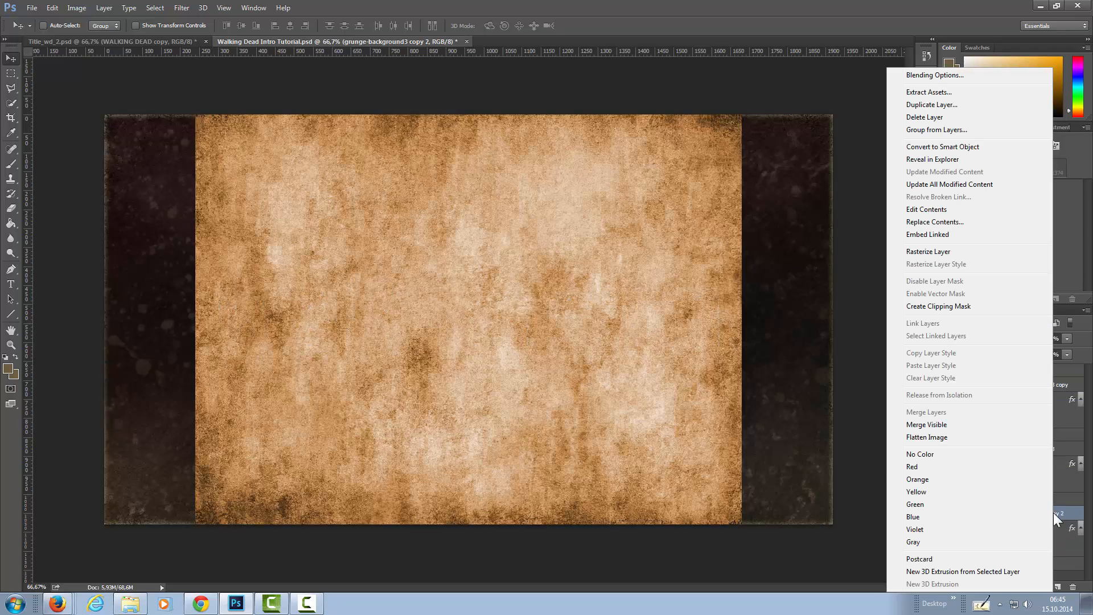
click(972, 305)
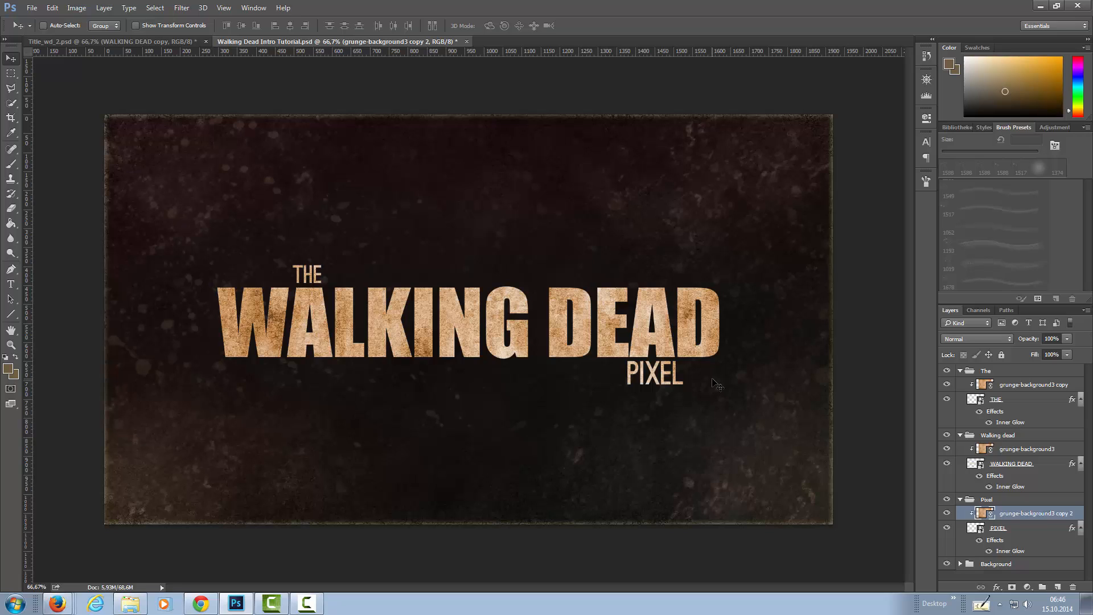
Check the Pixel and The groups by hiding and showing each one in turn.
click(947, 500)
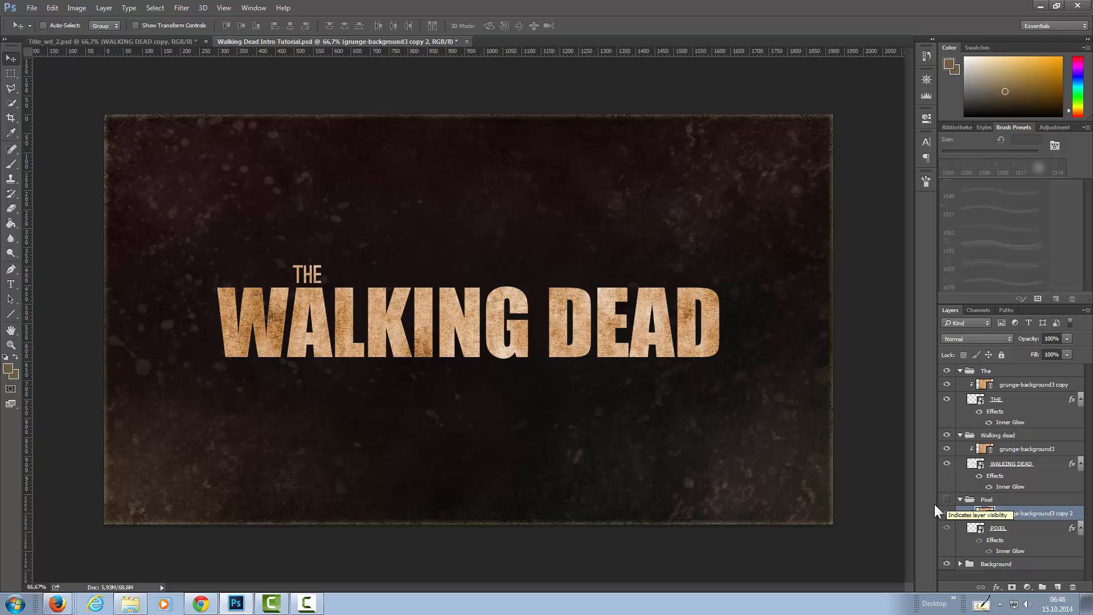
click(947, 499)
click(947, 371)
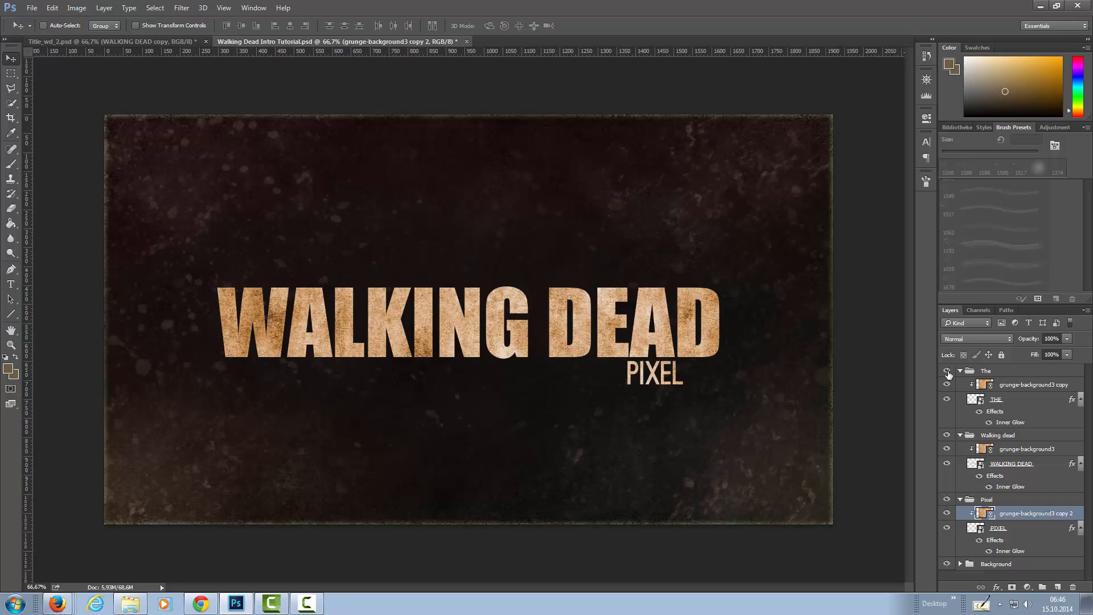
click(947, 371)
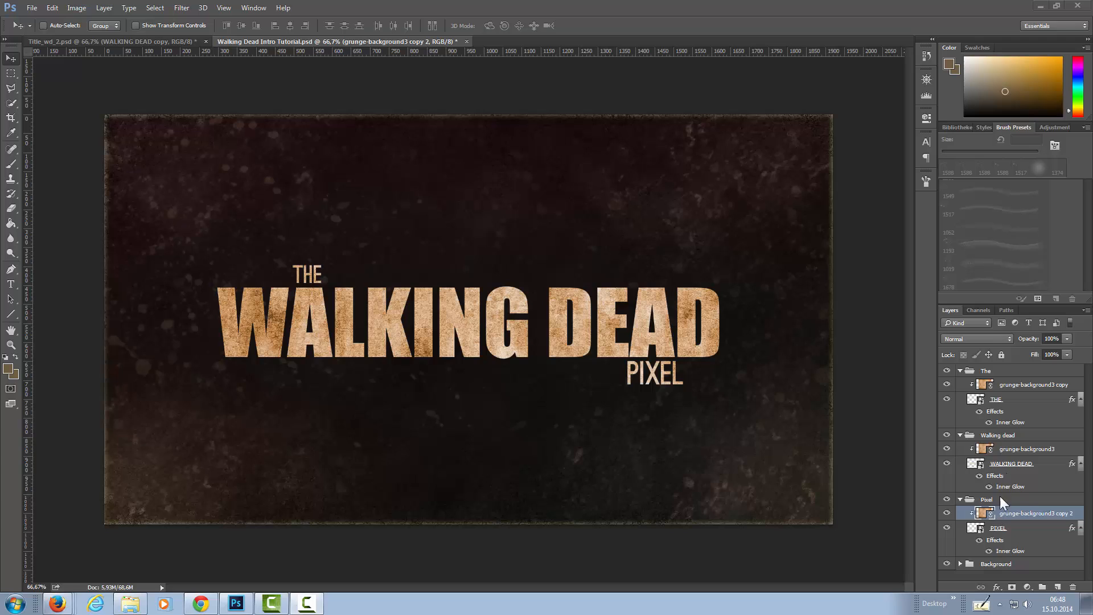
Add a Hue/Saturation adjustment with Hue +4 and Saturation -35 above the WALKING DEAD texture, clipped to the WALKING DEAD layer.
click(1006, 452)
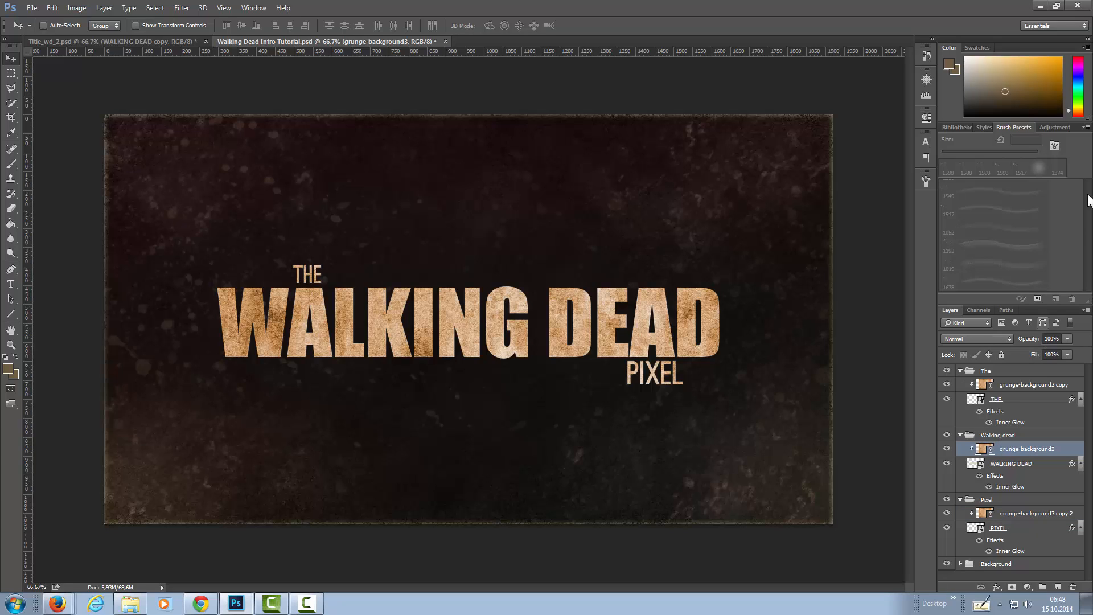
click(1055, 127)
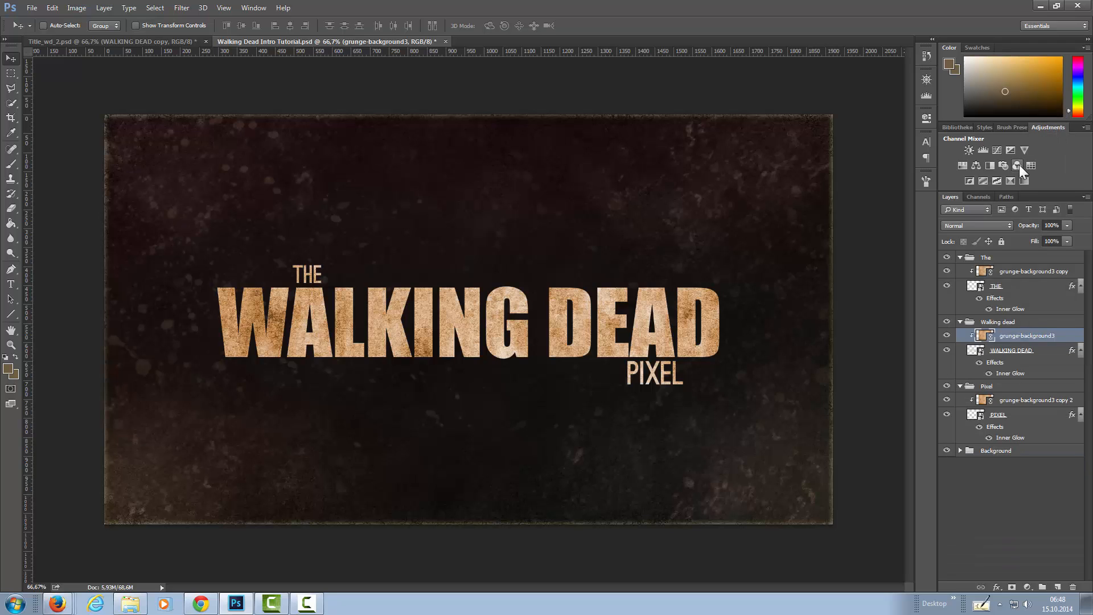
click(964, 168)
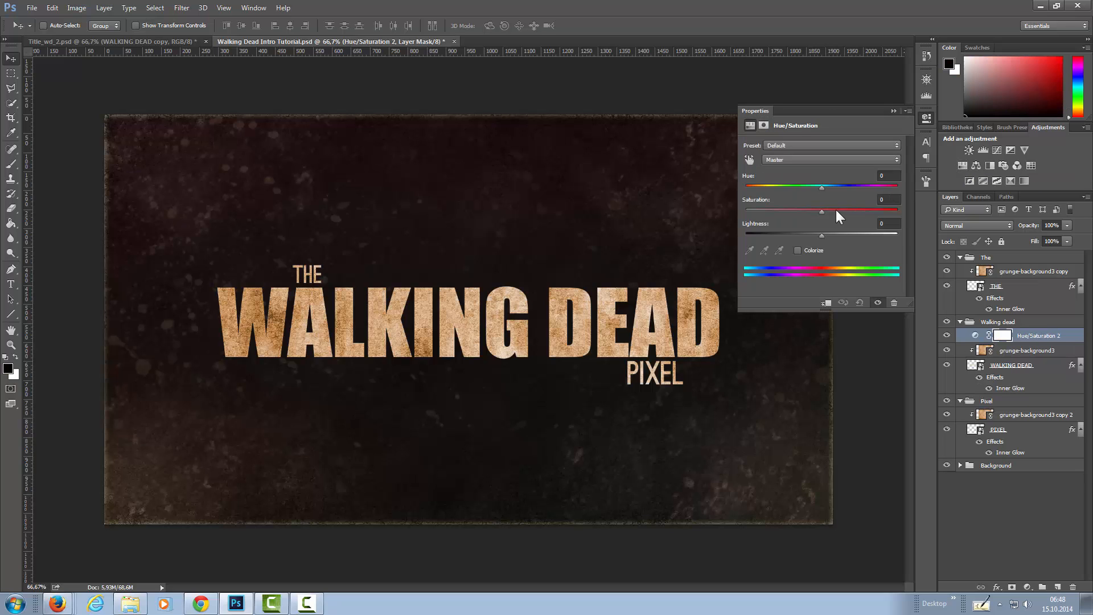
drag(822, 214, 788, 217)
drag(796, 211, 810, 193)
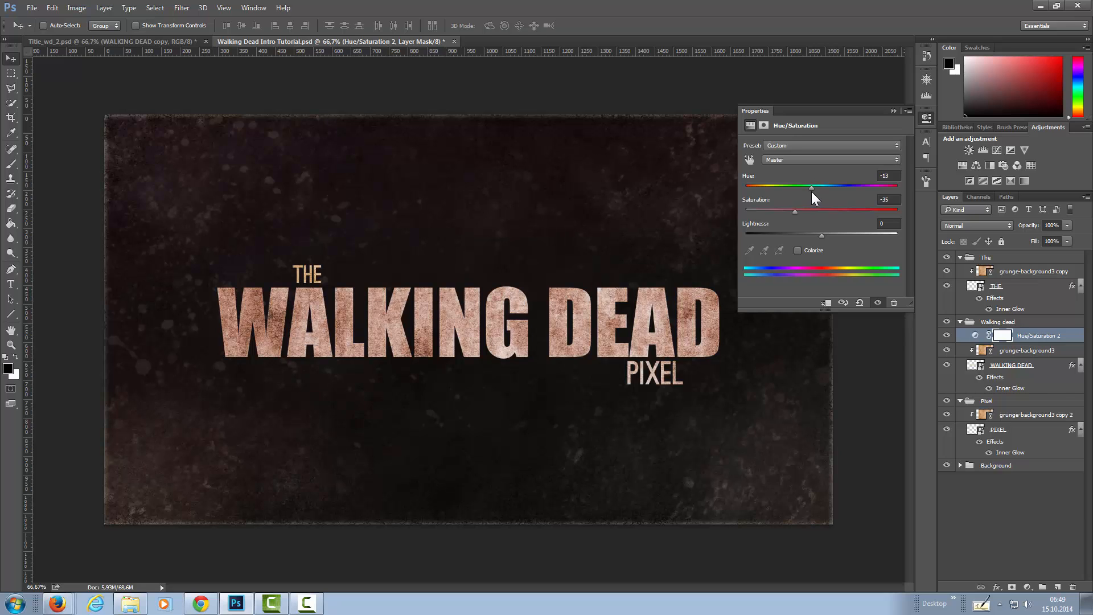
mouse_move(815, 191)
mouse_down()
mouse_move(805, 193)
mouse_move(825, 191)
mouse_up()
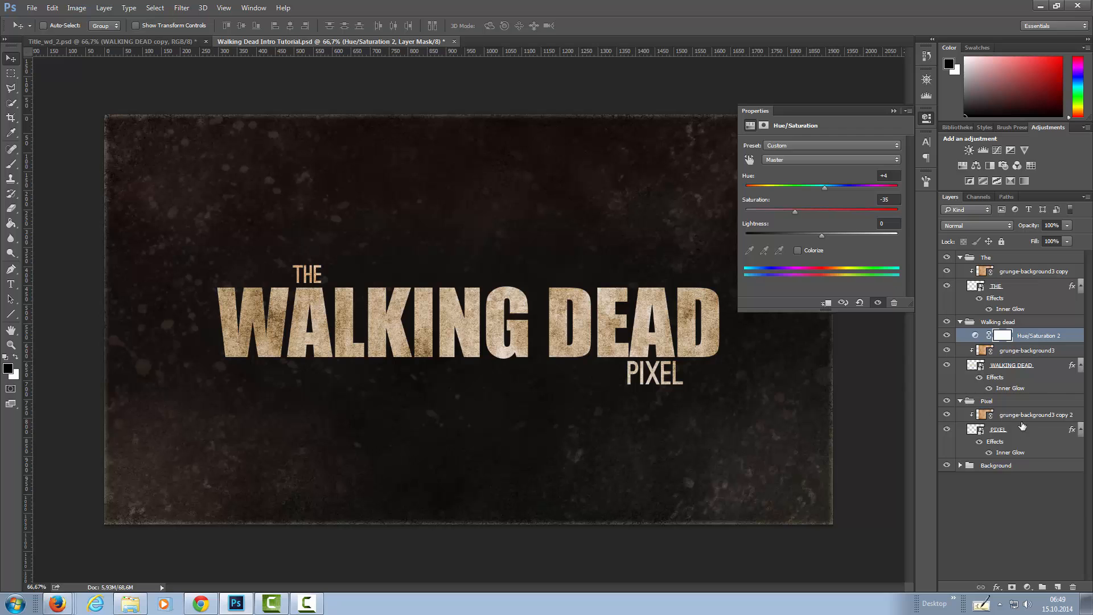
right_click(1044, 334)
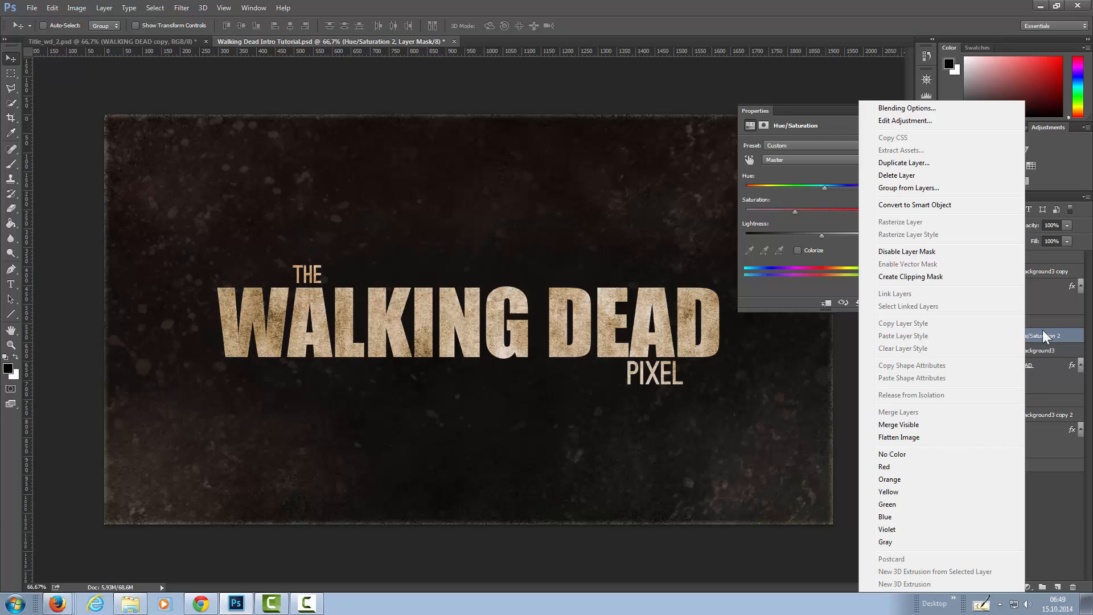
click(970, 277)
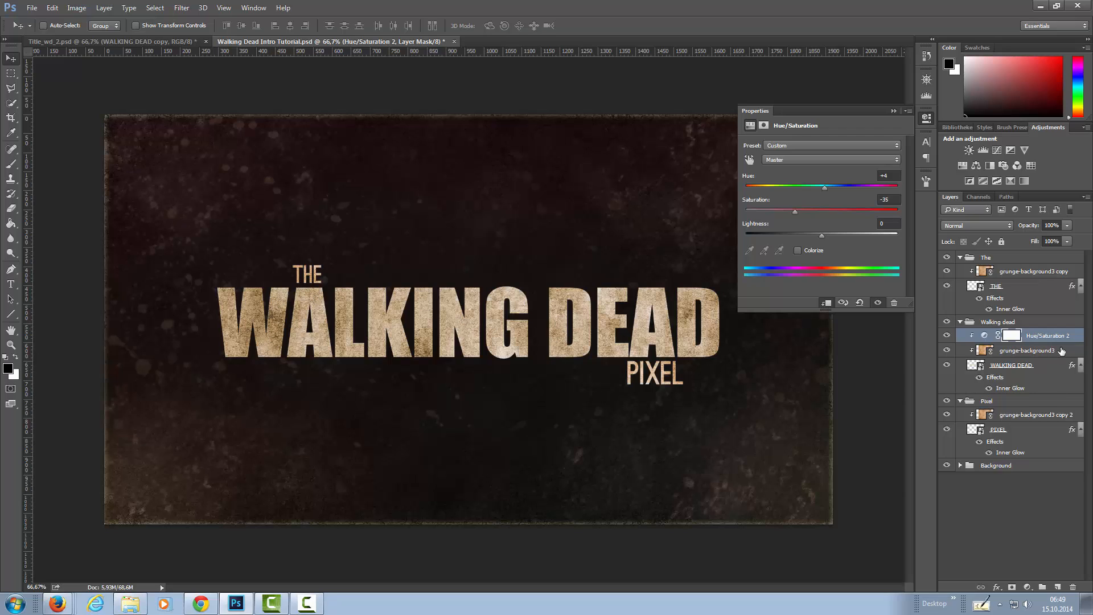
Duplicate the Hue/Saturation adjustment into the Pixel group above its texture and clip it to the PIXEL layer.
drag(1049, 338, 1054, 416)
right_click(1029, 423)
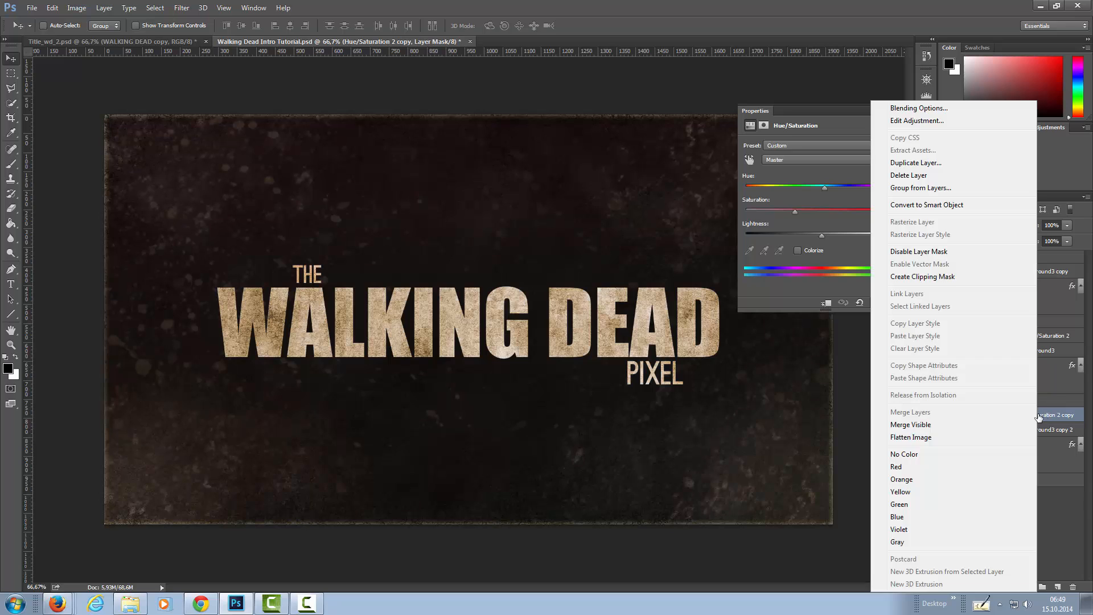
click(951, 278)
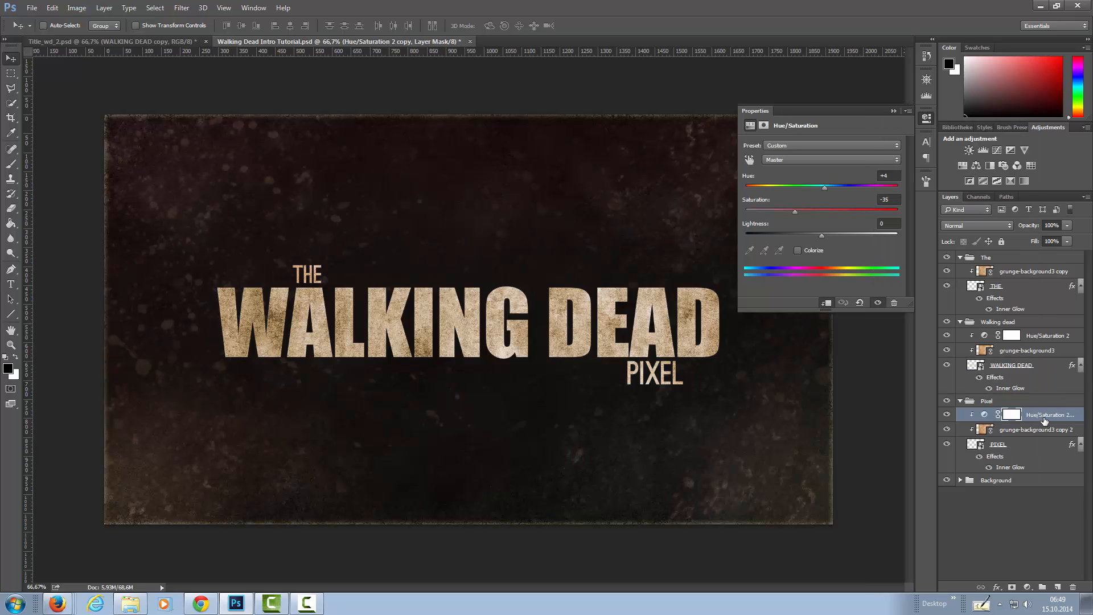
Duplicate the Hue/Saturation adjustment into the The group above its texture and clip it to the THE layer.
drag(1029, 416, 1039, 267)
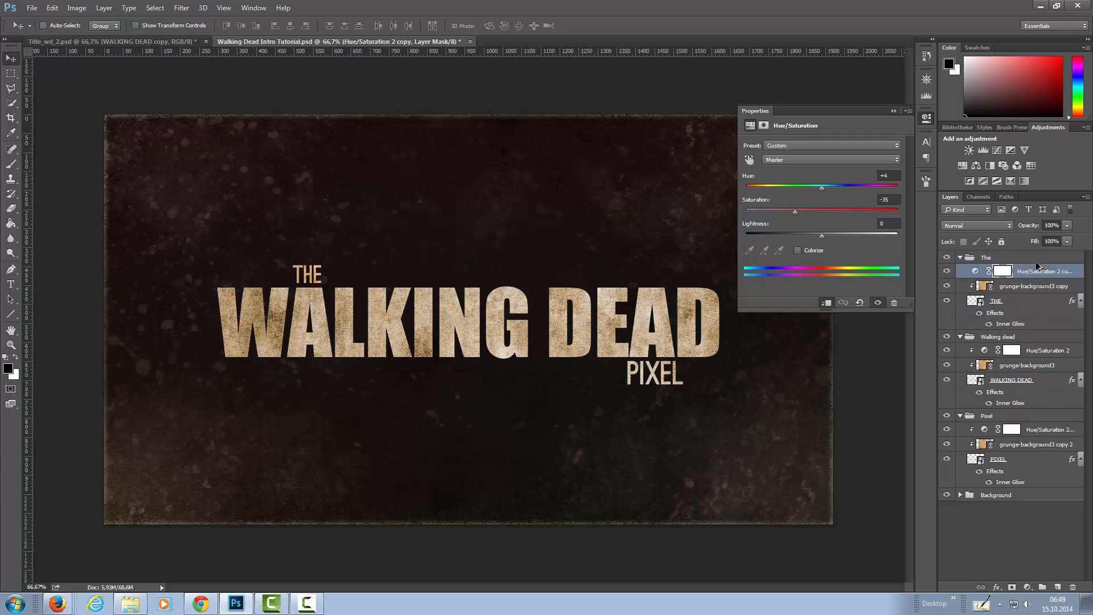
right_click(1034, 271)
click(969, 277)
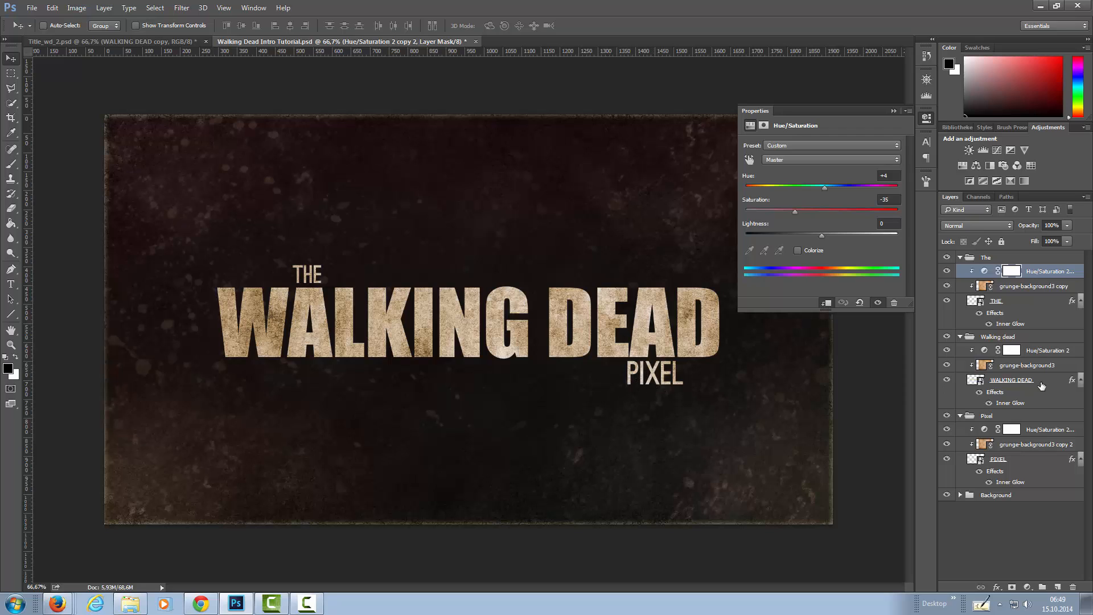
Shift the clipped PIXEL texture to about X 98 px, Y 13 px and the THE texture to about X 85 px, Y 0 px.
click(982, 446)
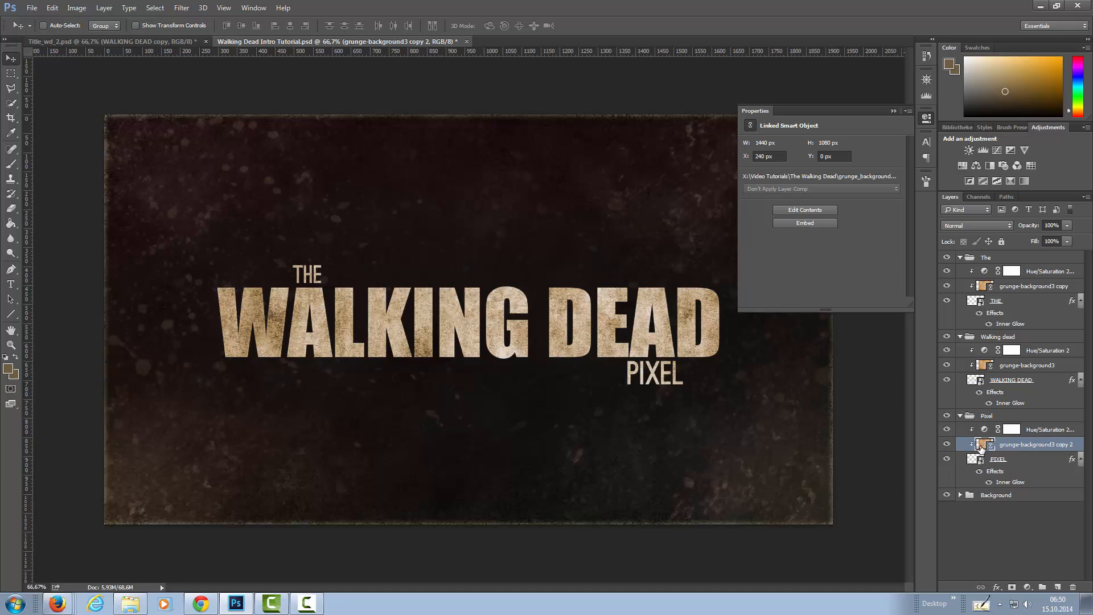
drag(723, 398, 549, 395)
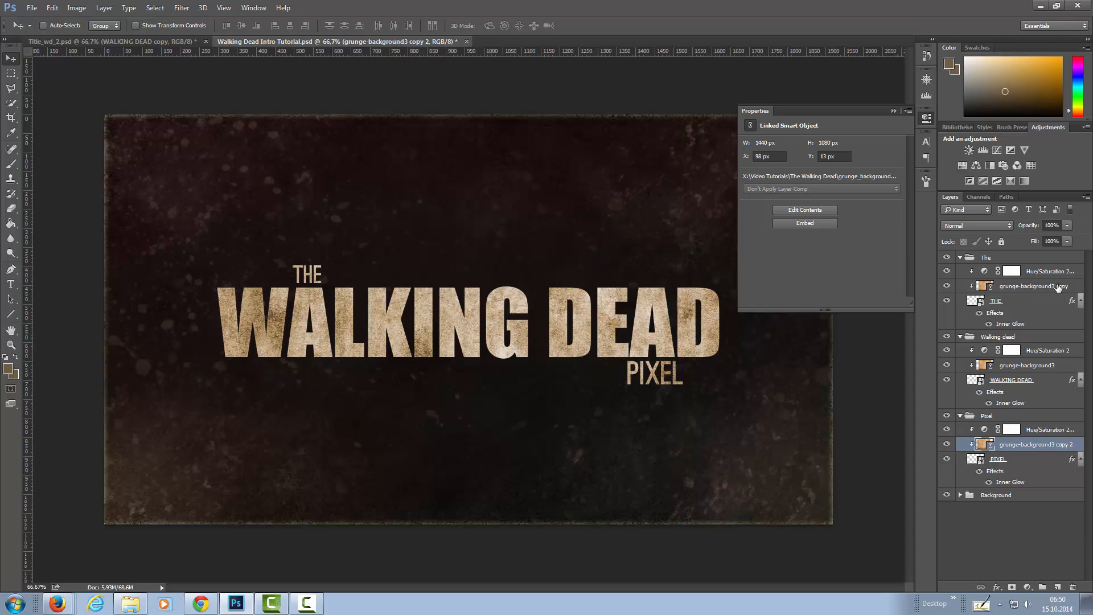
click(984, 287)
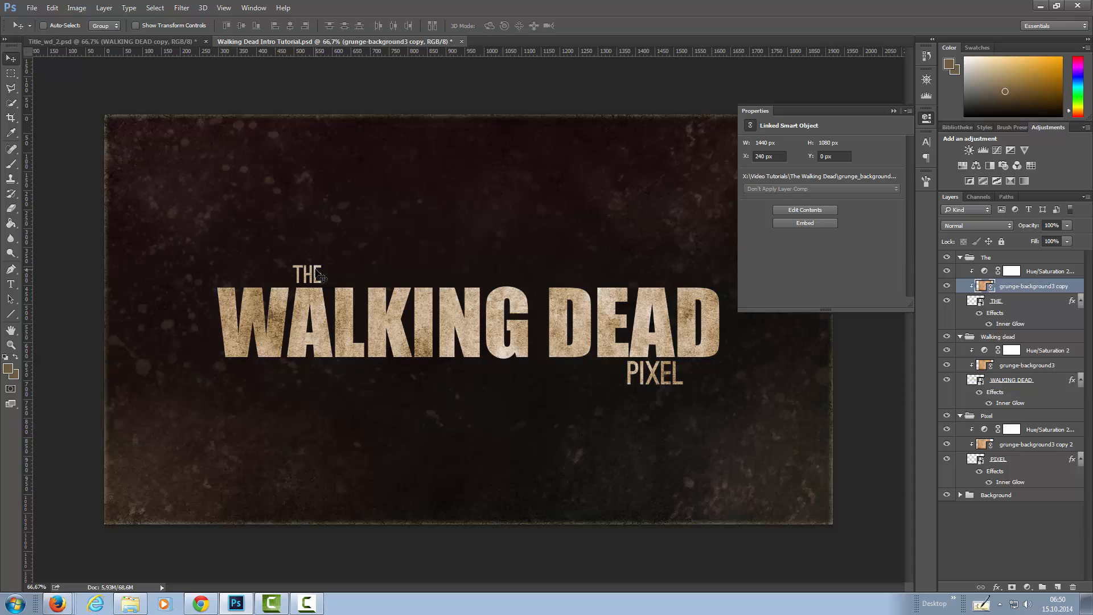
drag(320, 277, 255, 270)
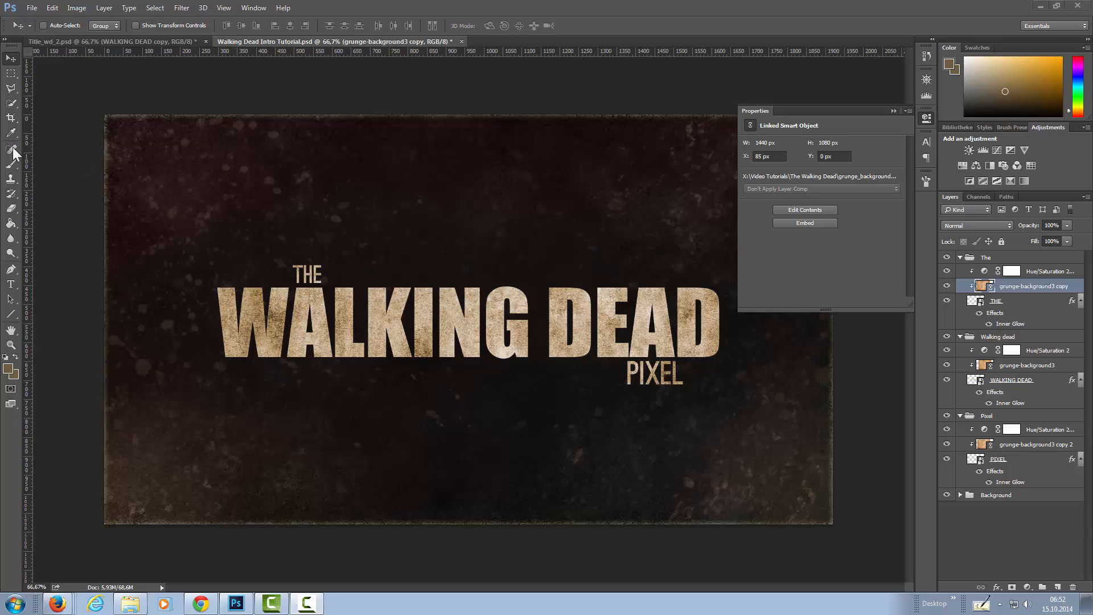
Choose a soft round brush for the Brush tool and set its size to 77 px.
click(10, 165)
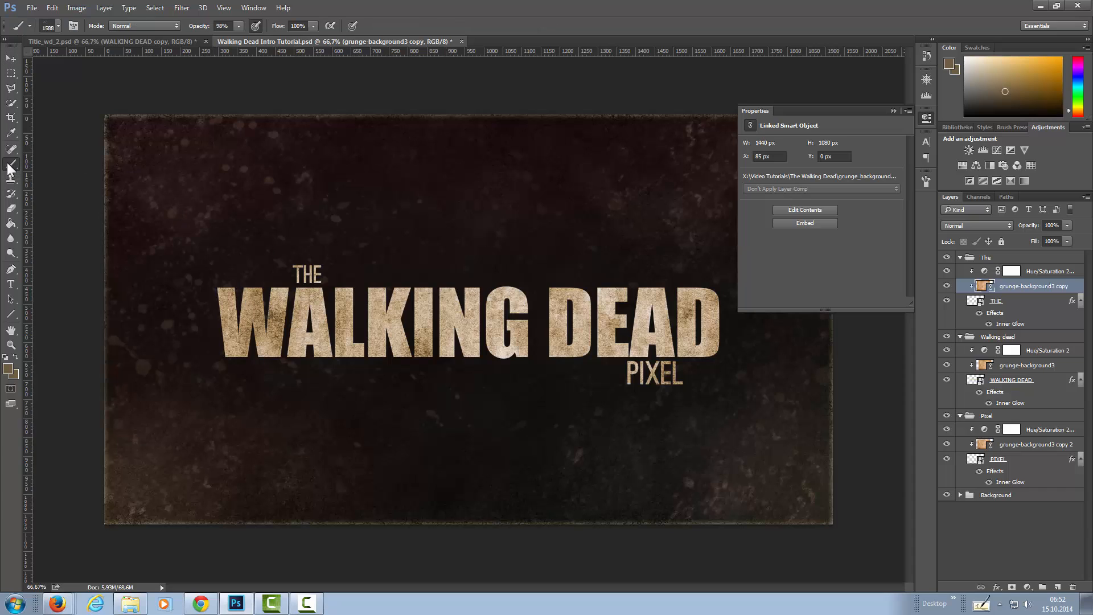
click(1012, 125)
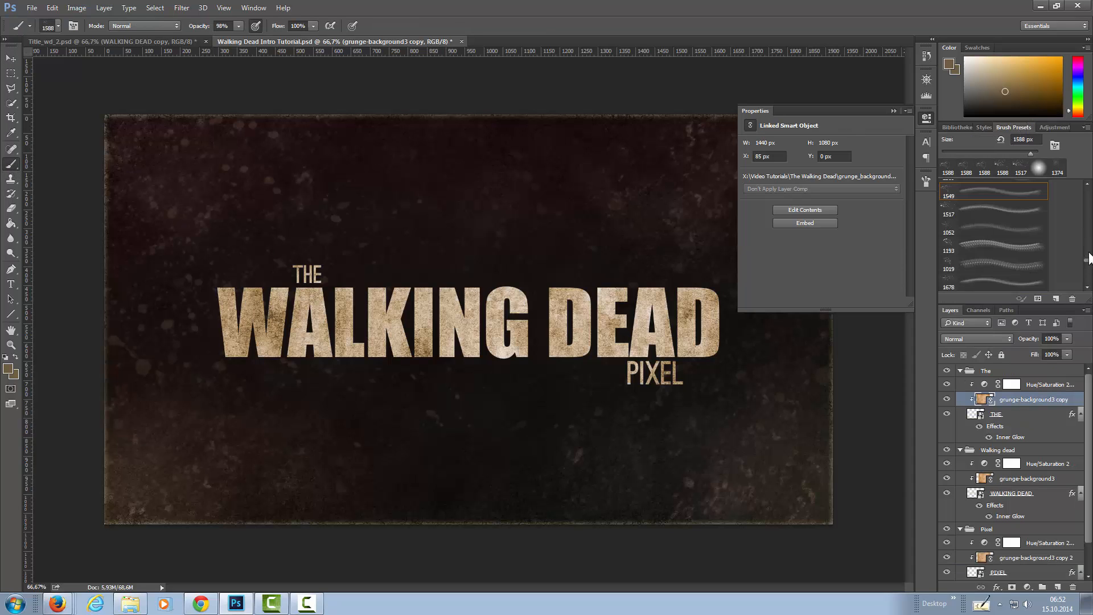
scroll(1088, 225, up, 5)
scroll(1087, 219, up, 5)
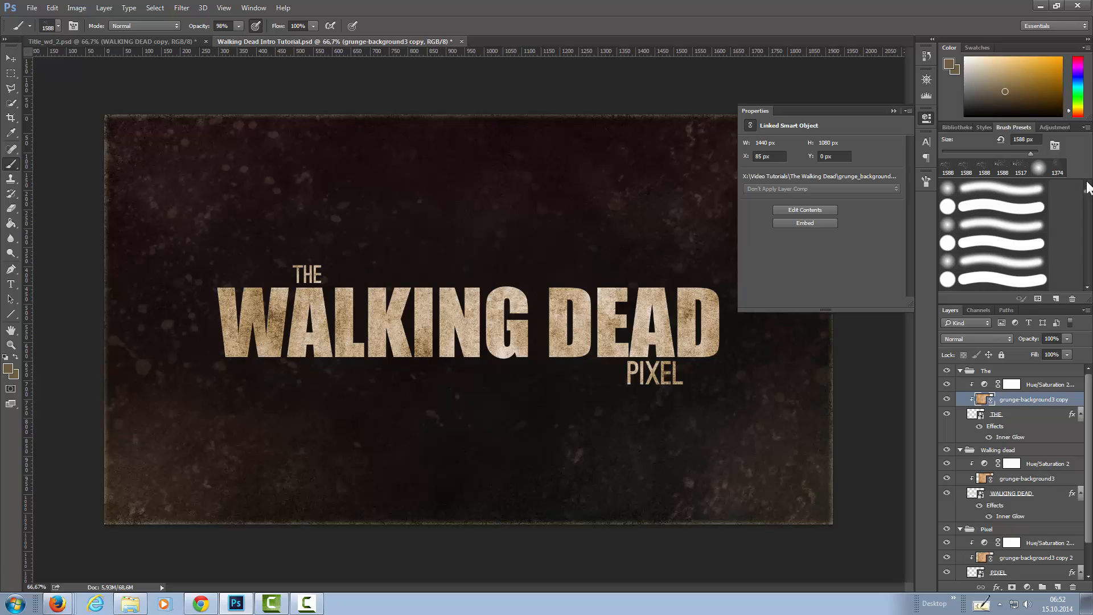
click(1007, 195)
click(927, 181)
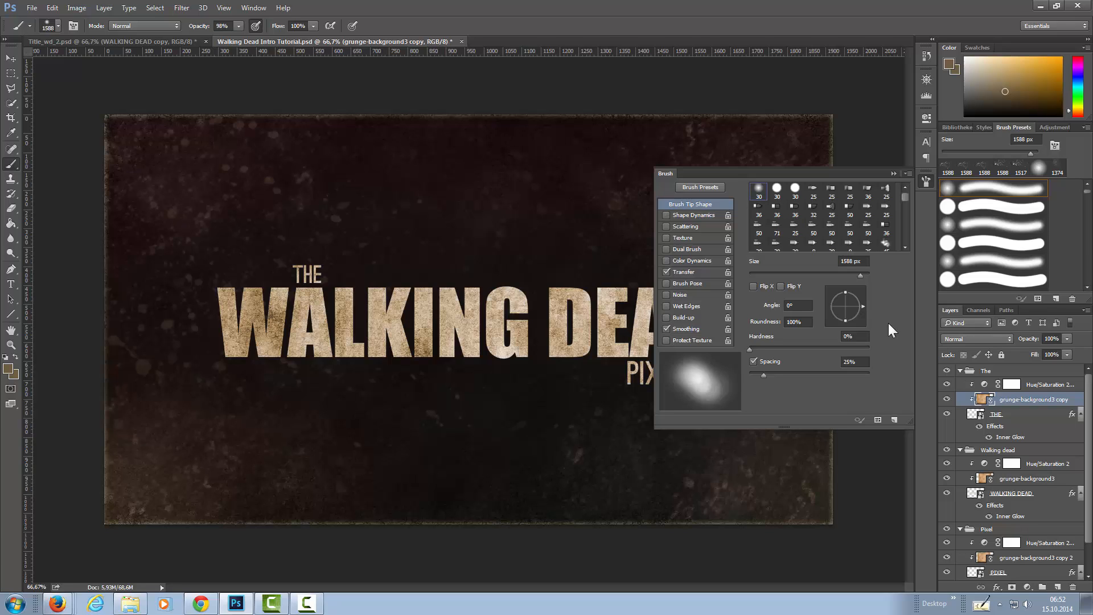
mouse_move(866, 276)
mouse_down()
mouse_move(777, 273)
mouse_move(795, 271)
mouse_up()
Enable Shape Dynamics with 54% size jitter and turn on Color Dynamics for the brush.
click(692, 216)
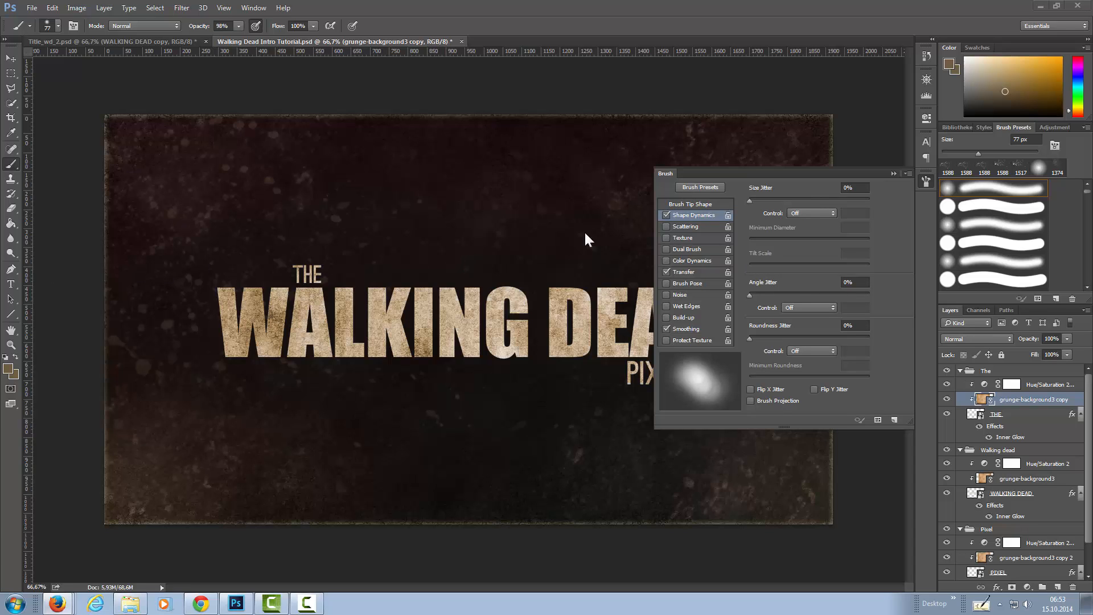
drag(756, 201, 813, 200)
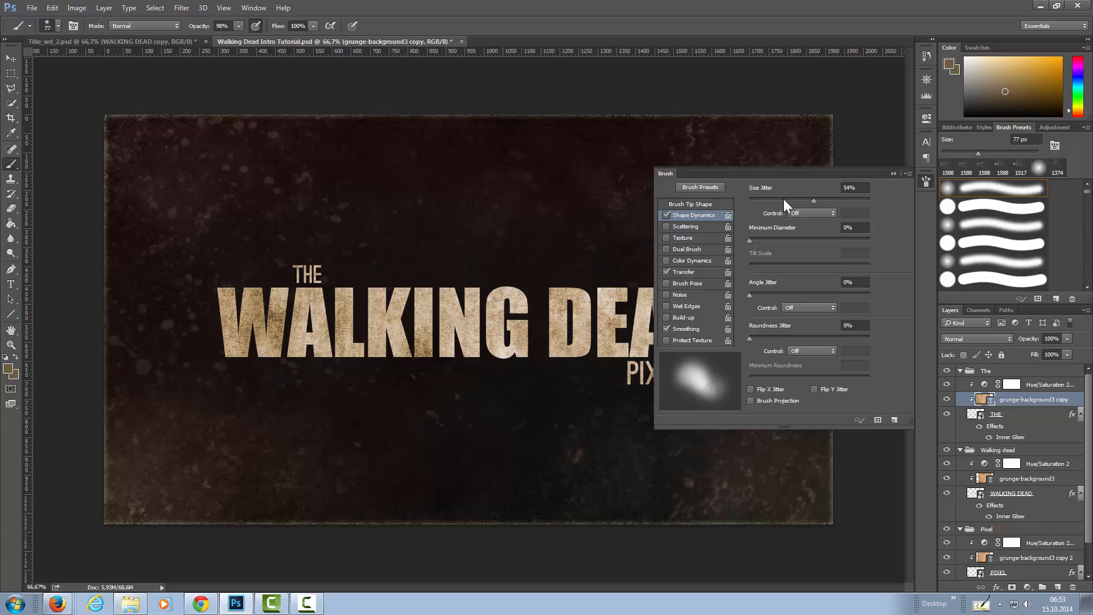
click(687, 258)
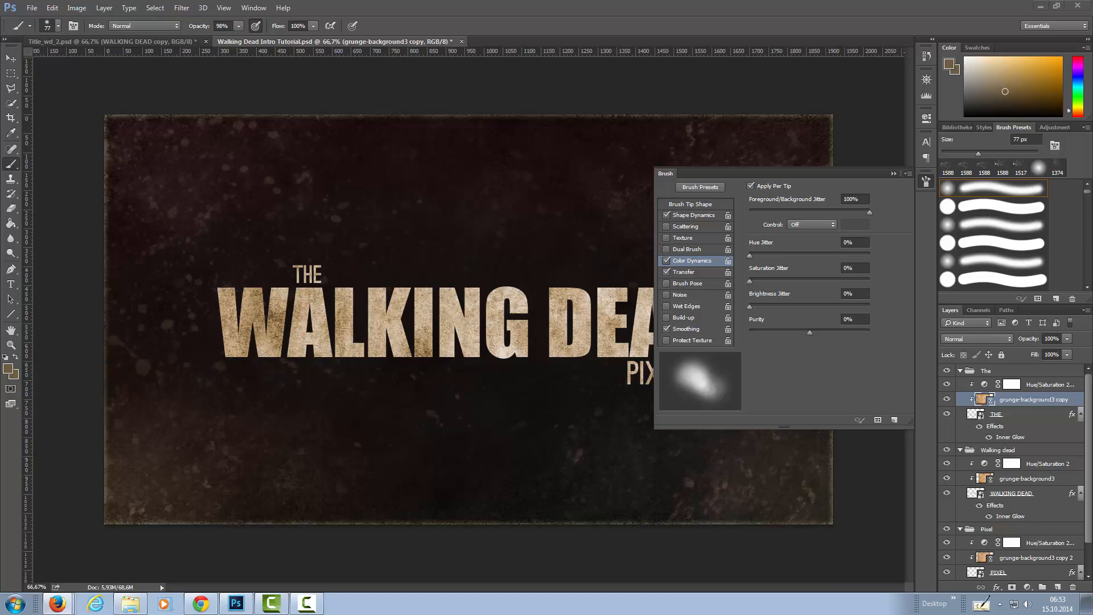
Set the flow jitter control in the brush's Transfer settings to Pen Pressure.
click(698, 271)
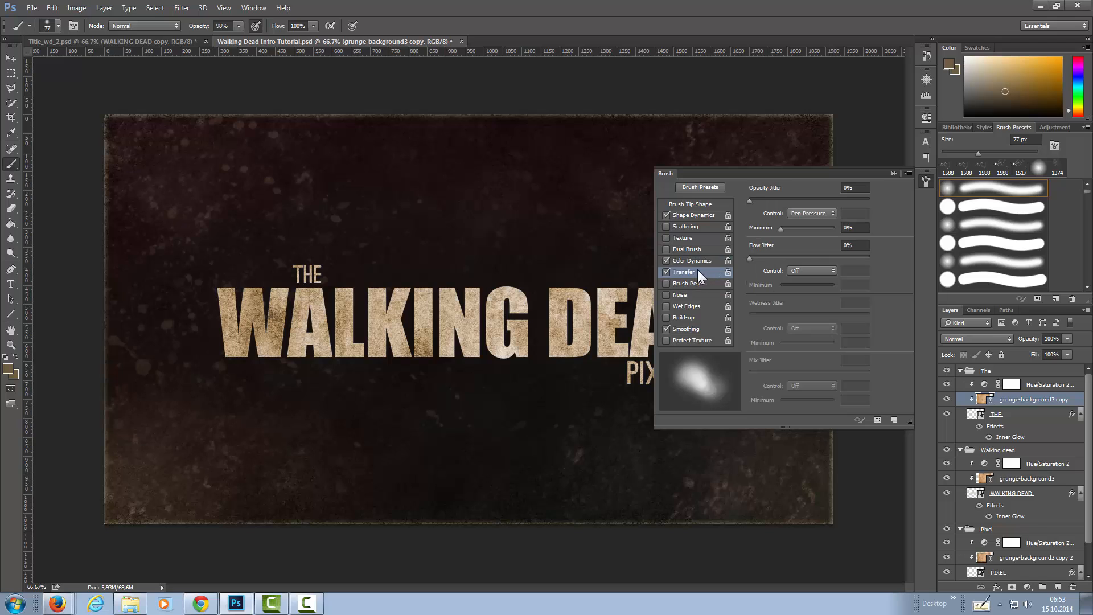
click(815, 271)
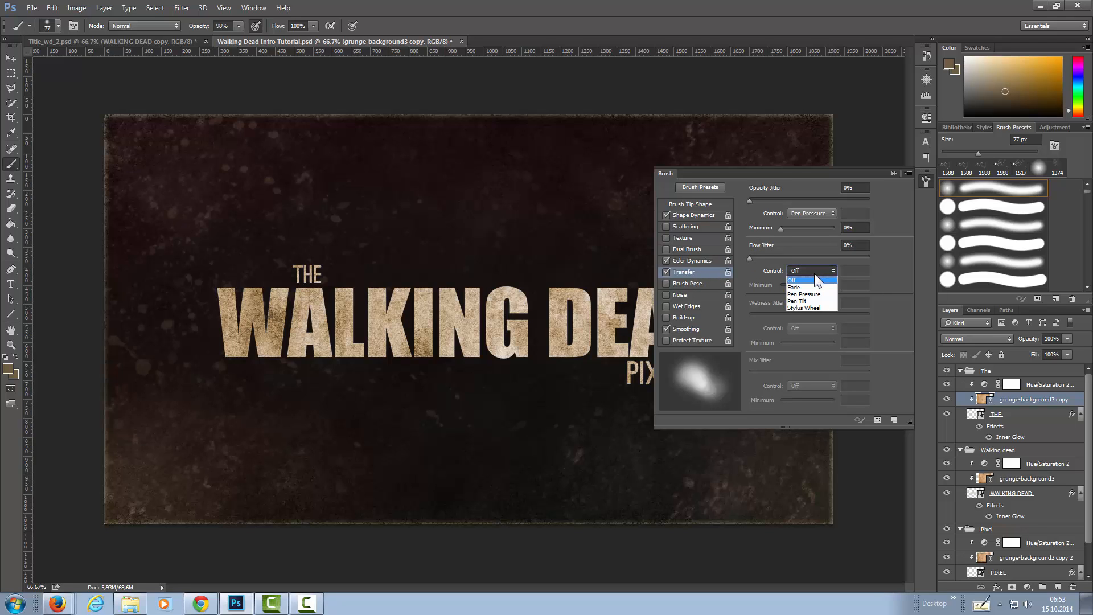
click(811, 294)
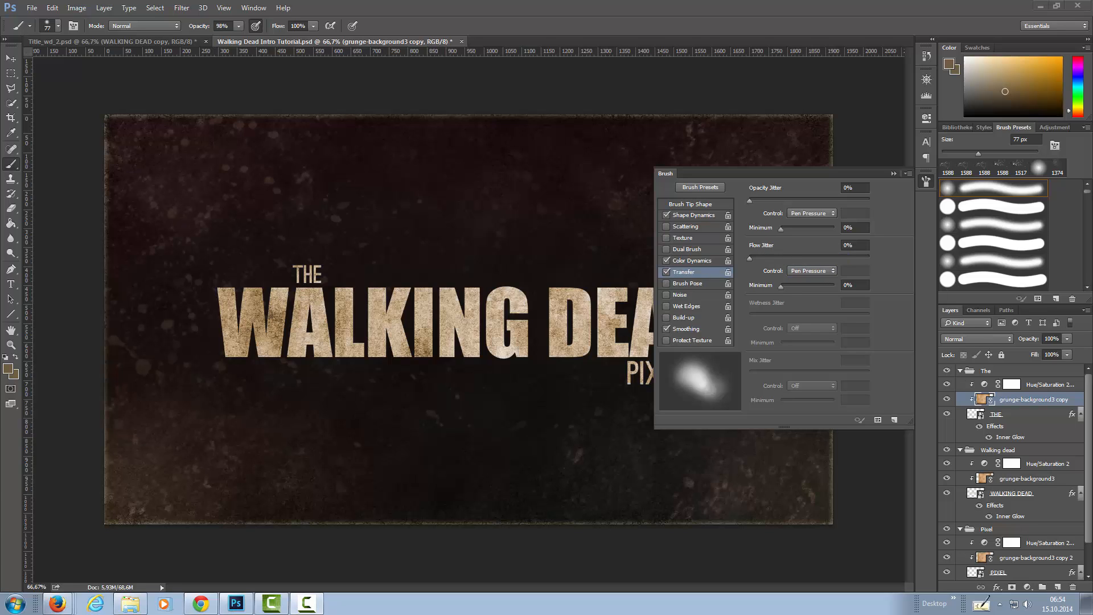
Set the foreground color to a5a196.
click(8, 369)
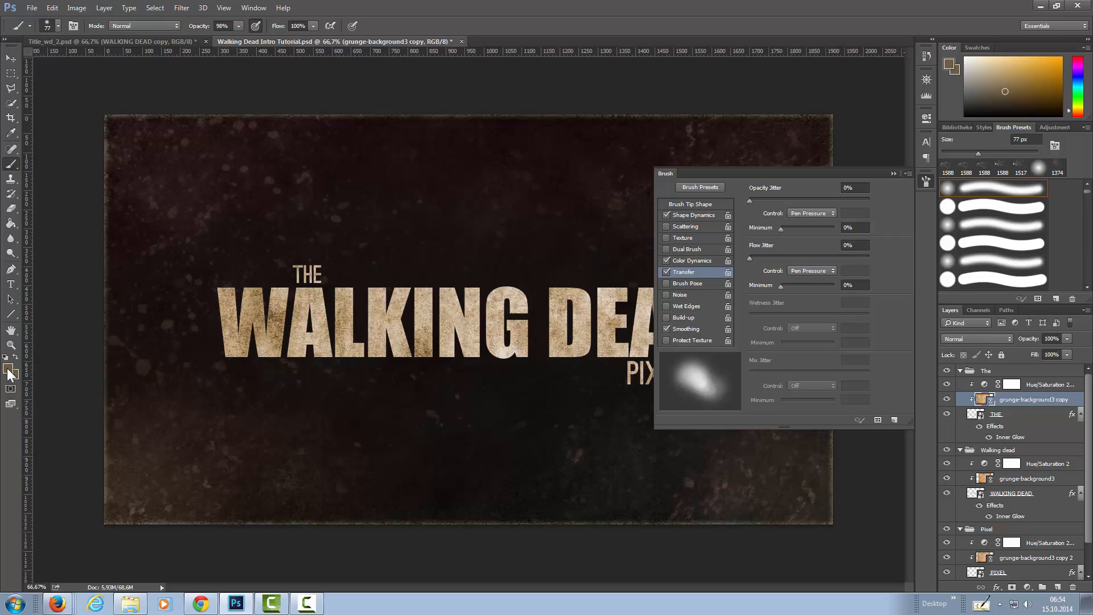
click(8, 371)
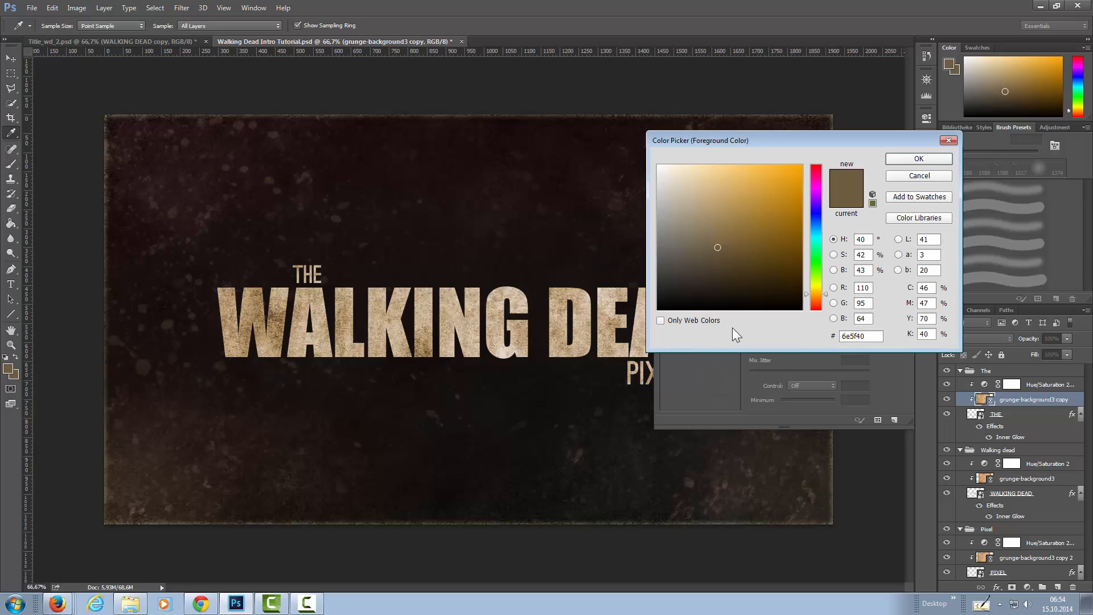
click(875, 336)
text(a5a196)
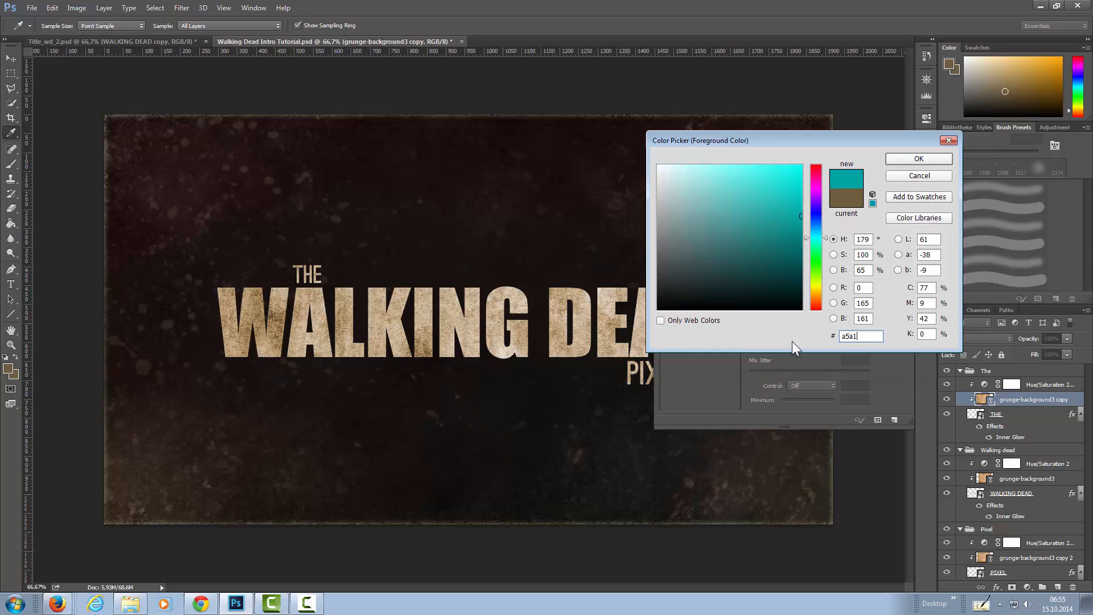
key(Return)
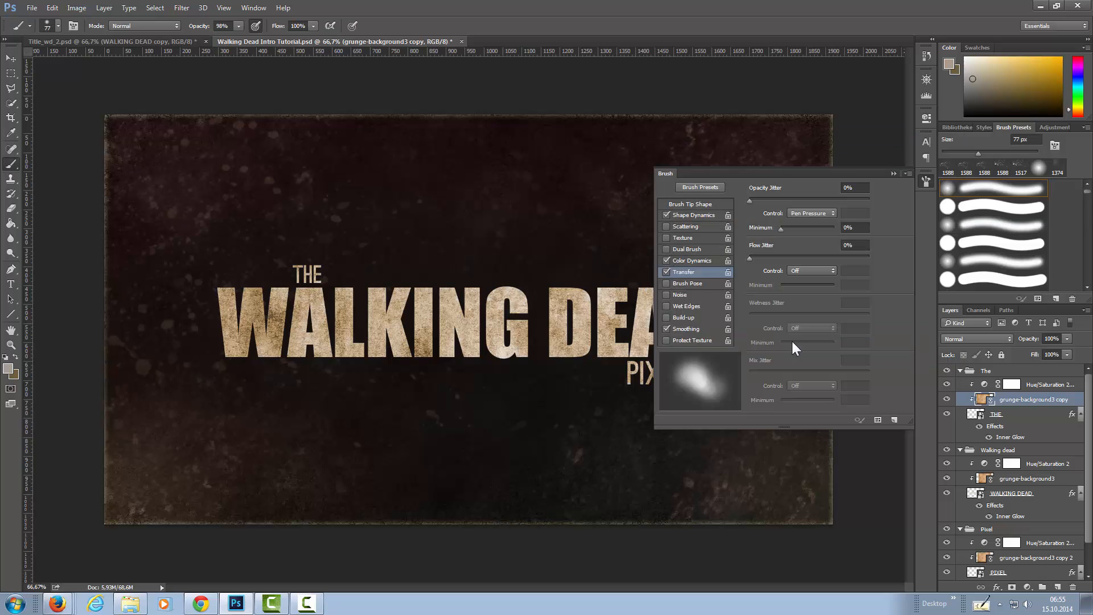
Set the background color to b8976c.
click(16, 375)
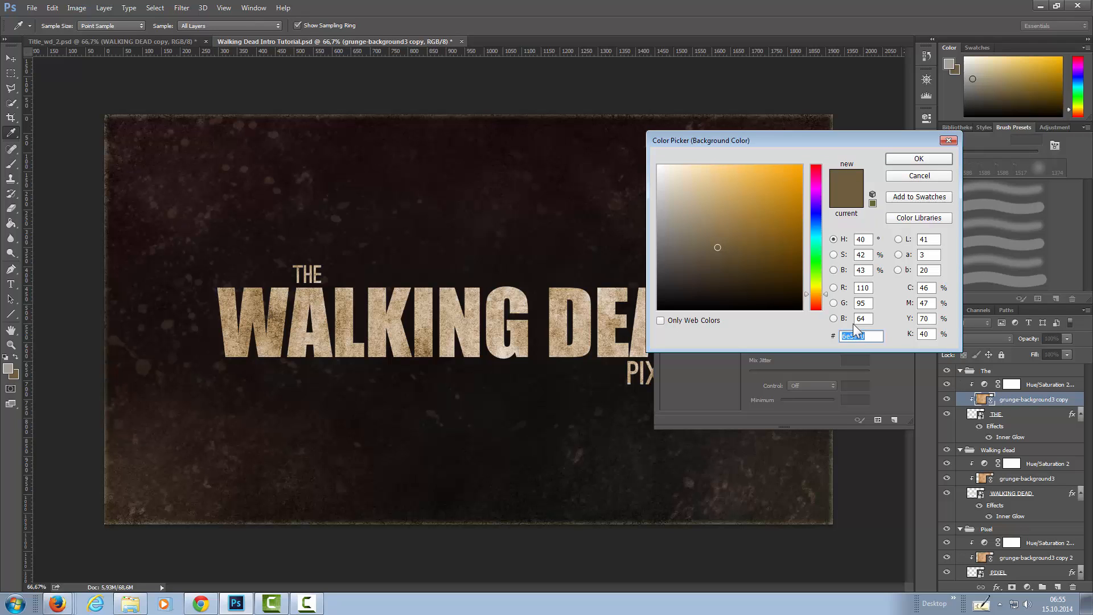
text(b89)
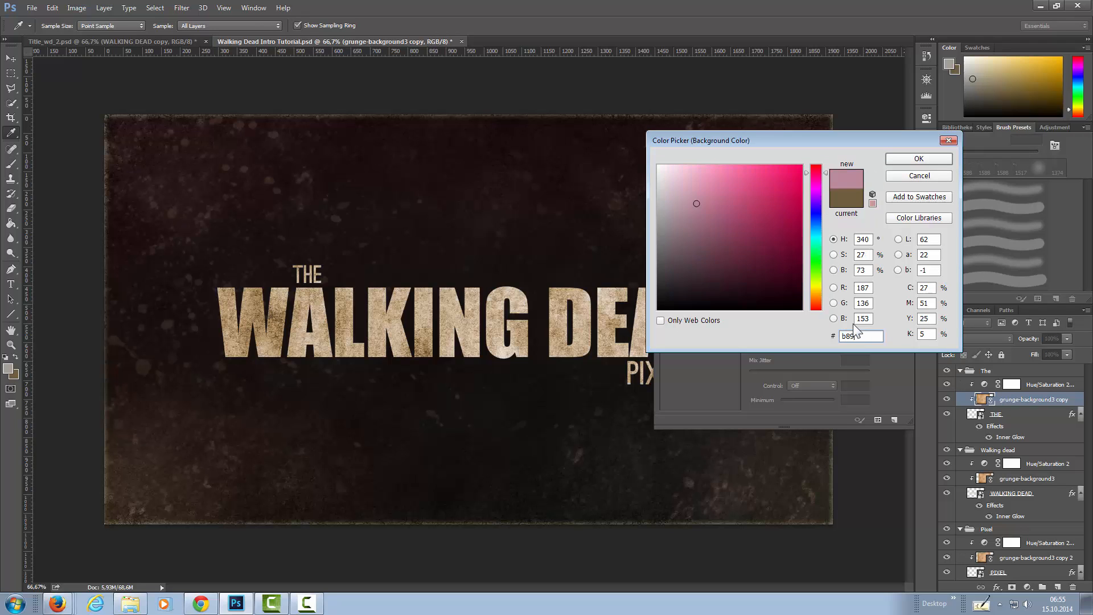
text(76c)
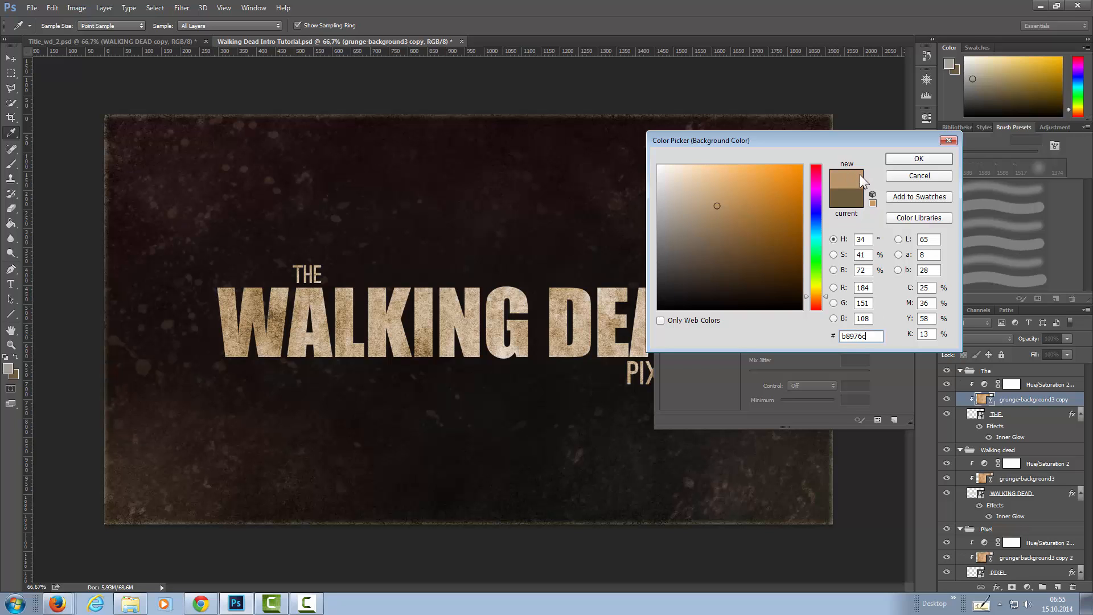
click(912, 158)
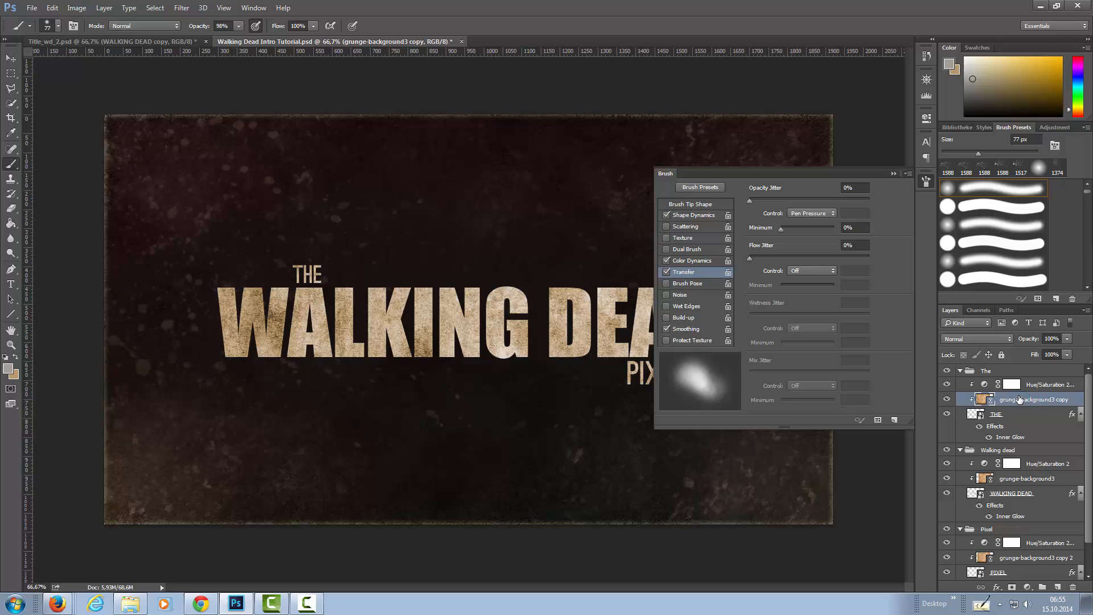
Add a new layer above the Hue/Saturation 2 adjustment in the Walking dead group.
click(1028, 373)
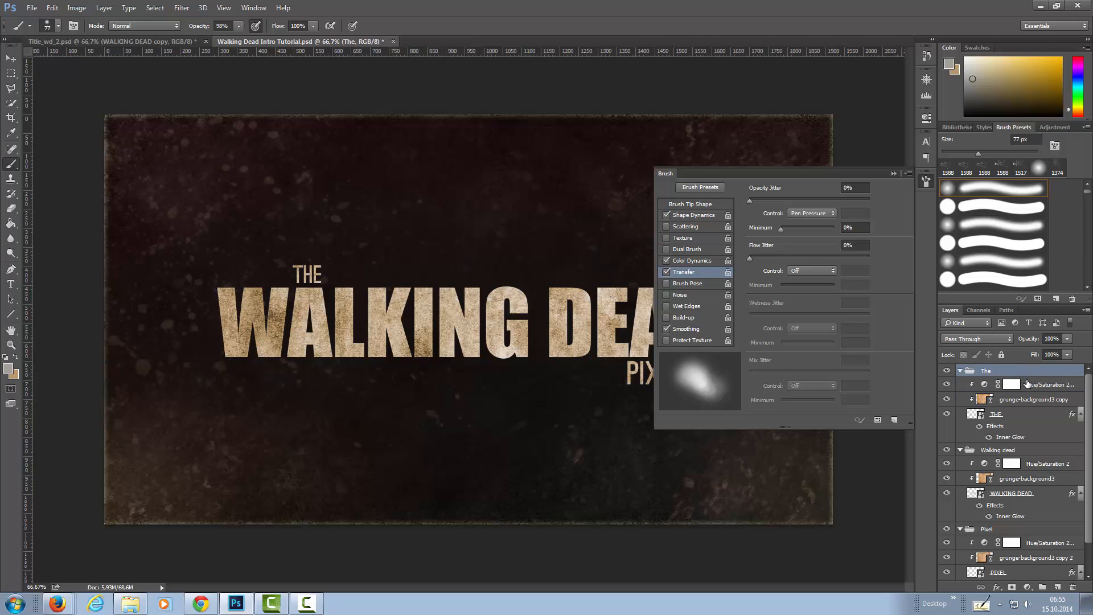
click(1026, 401)
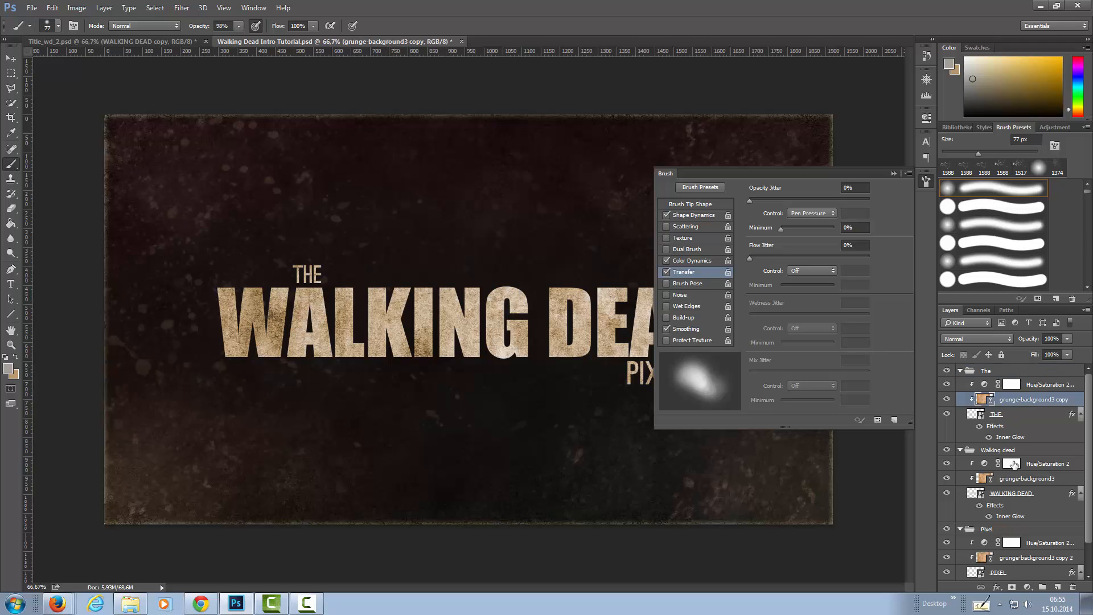
click(1046, 464)
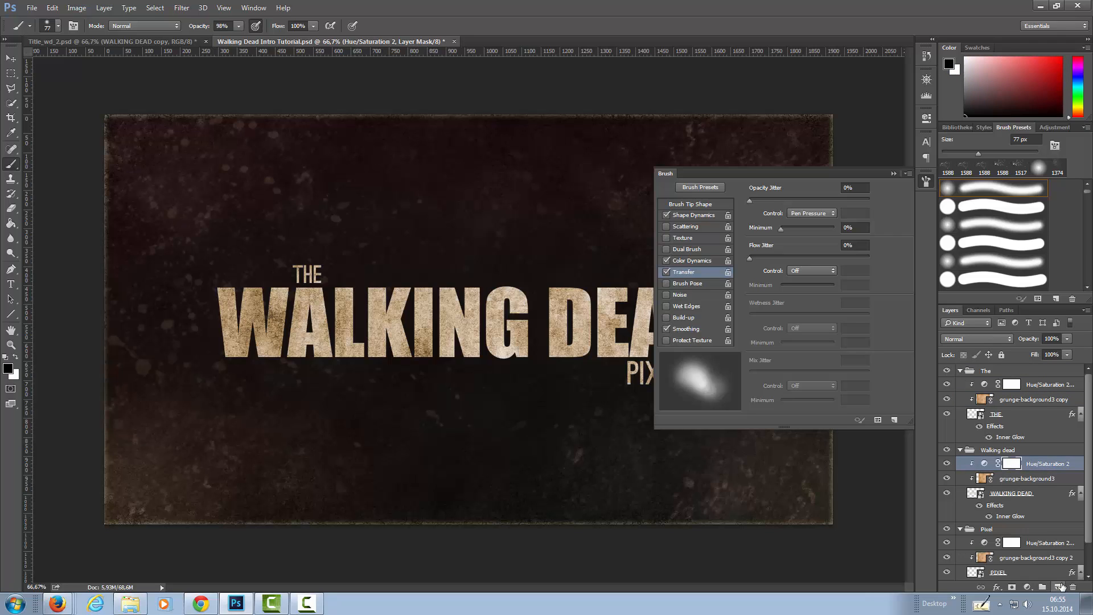
click(1057, 587)
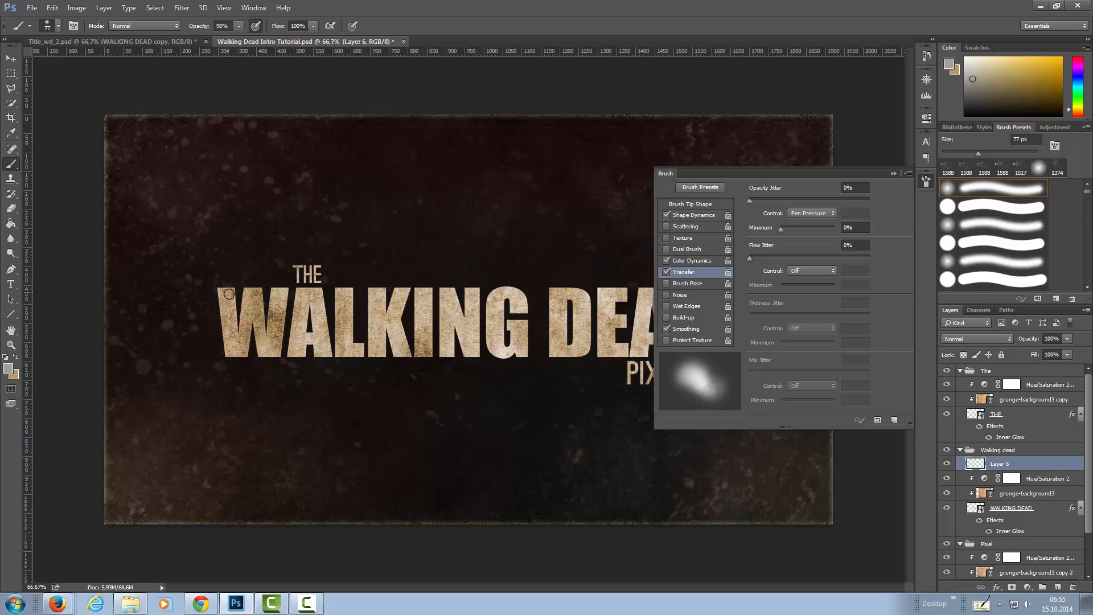
Brush along the upper edge of the W on the new layer and set the layer's blend mode to Multiply.
drag(230, 290, 243, 290)
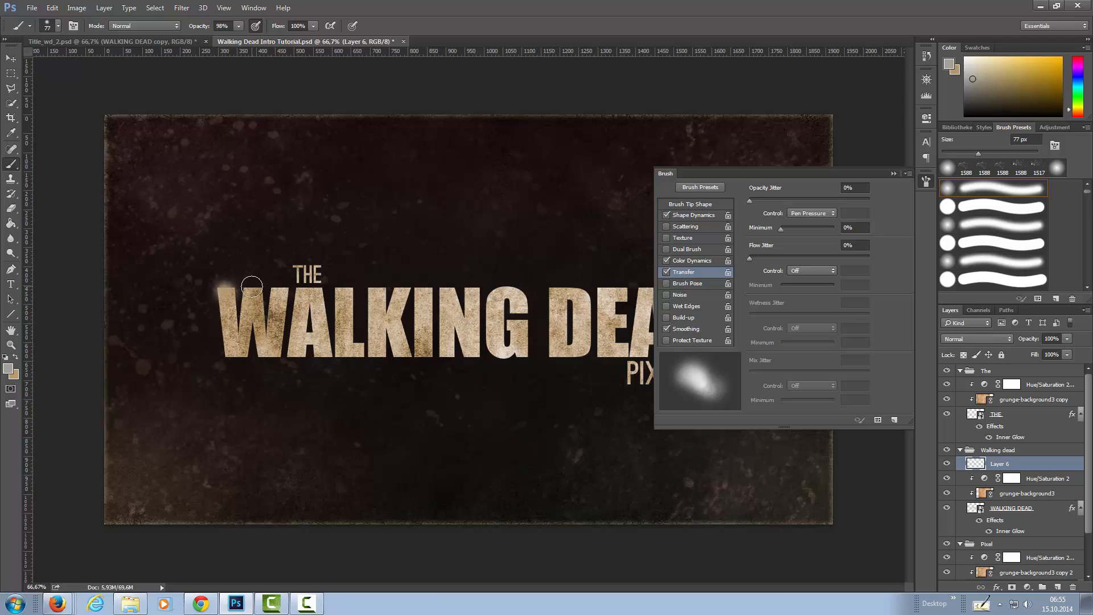
click(999, 339)
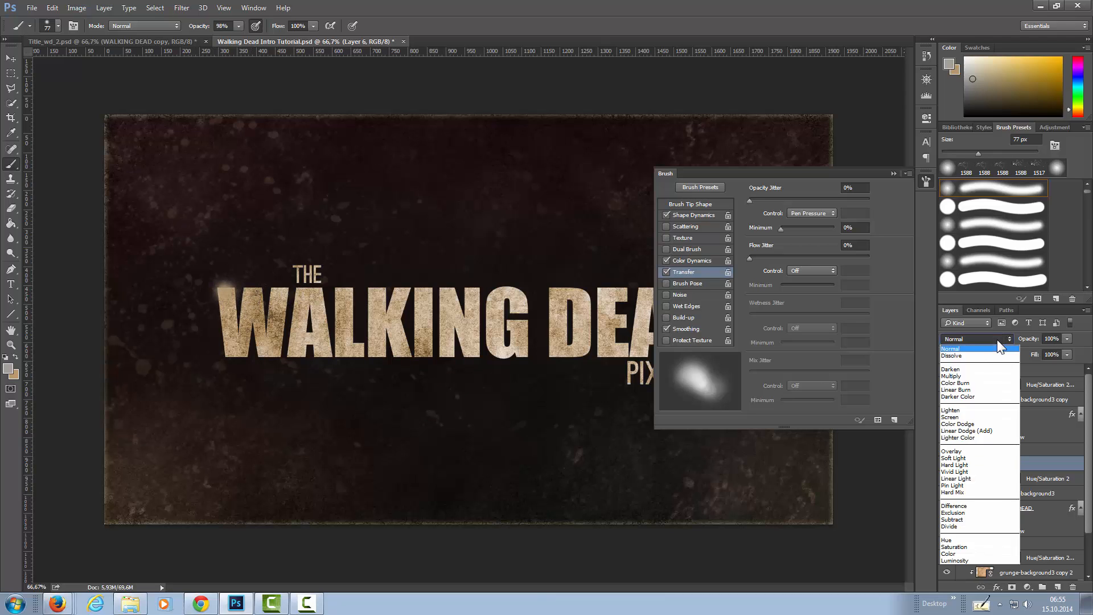
click(981, 376)
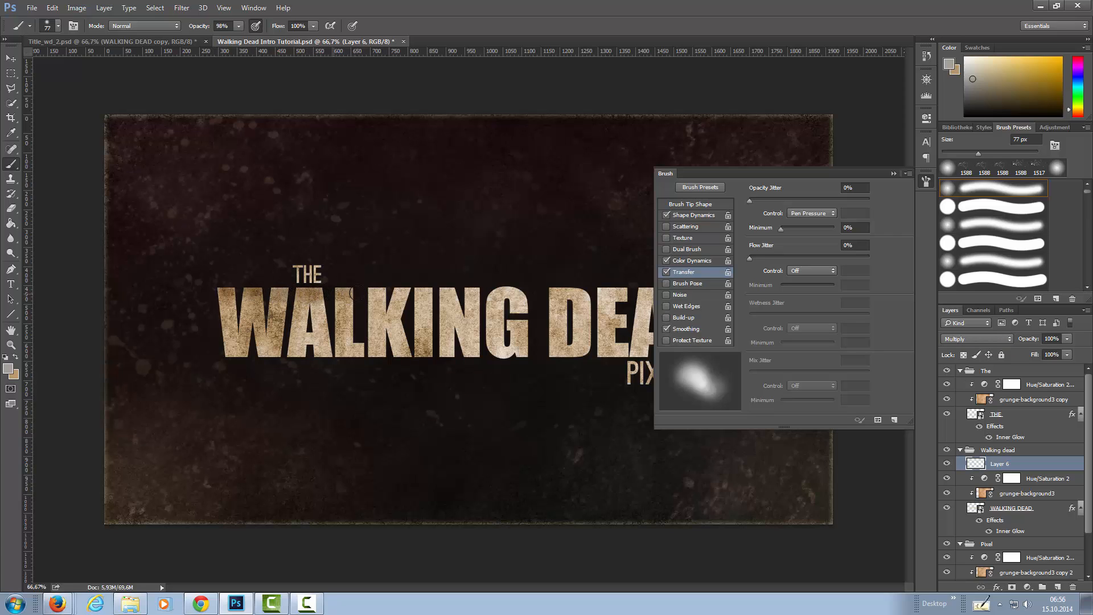
Paint soft brush strokes across the letters of WALKING DEAD on Layer 6, closing the brush settings to reach the last letters.
mouse_move(395, 307)
mouse_down()
mouse_move(399, 351)
mouse_move(410, 356)
mouse_move(319, 355)
mouse_move(321, 329)
mouse_move(305, 311)
mouse_move(319, 313)
mouse_move(303, 333)
mouse_move(231, 332)
mouse_up()
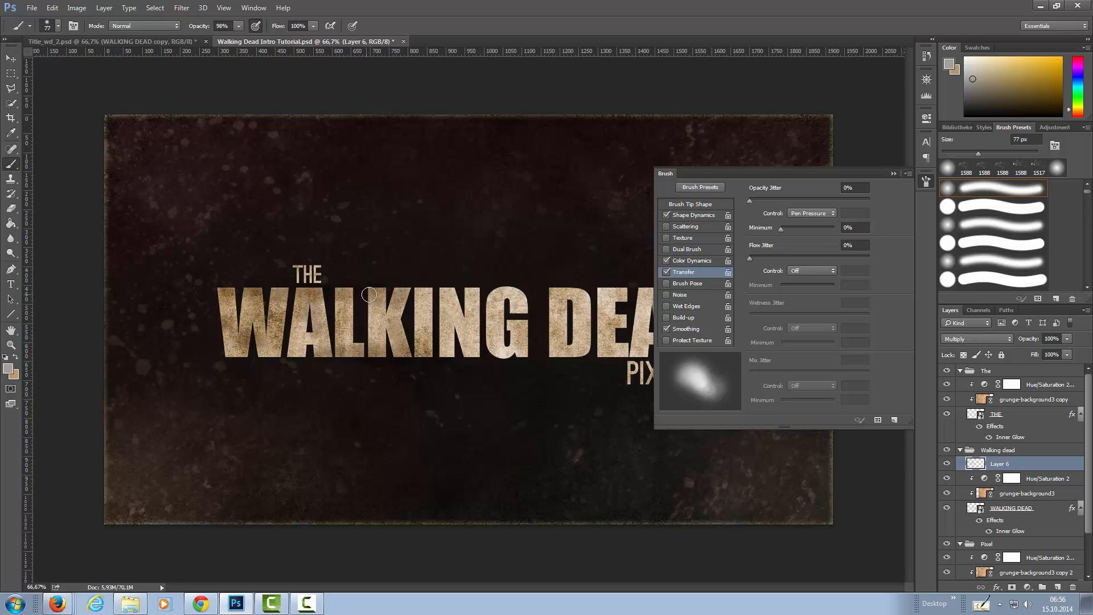
mouse_move(375, 318)
mouse_down()
mouse_move(433, 340)
mouse_move(439, 332)
mouse_move(425, 324)
mouse_move(437, 356)
mouse_move(456, 342)
mouse_move(473, 352)
mouse_up()
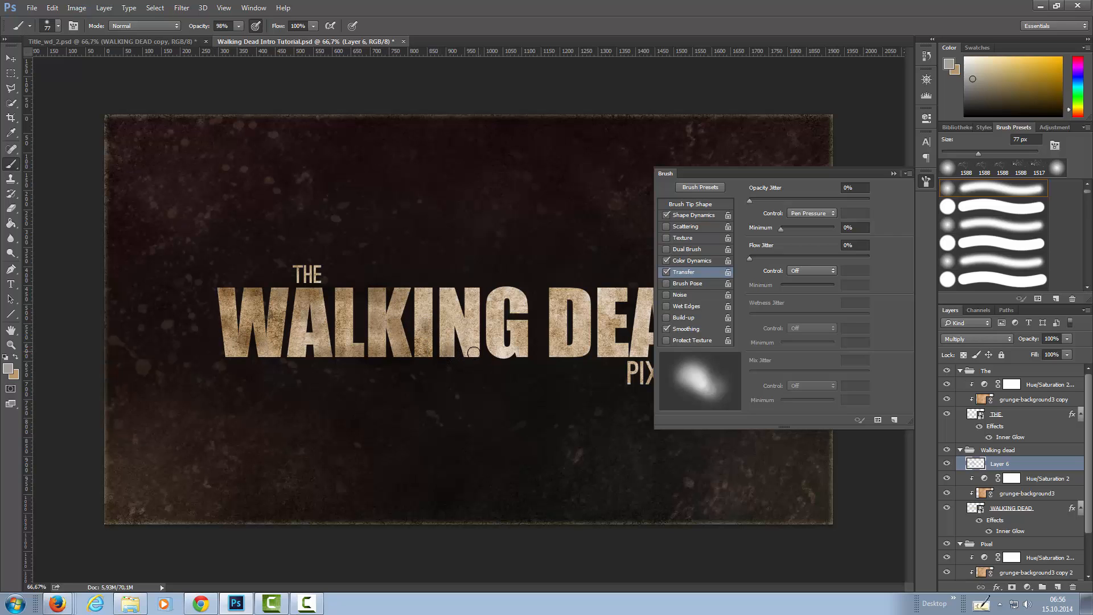
mouse_move(454, 292)
mouse_down()
mouse_move(444, 295)
mouse_move(500, 299)
mouse_move(496, 341)
mouse_move(521, 355)
mouse_move(531, 339)
mouse_move(511, 323)
mouse_up()
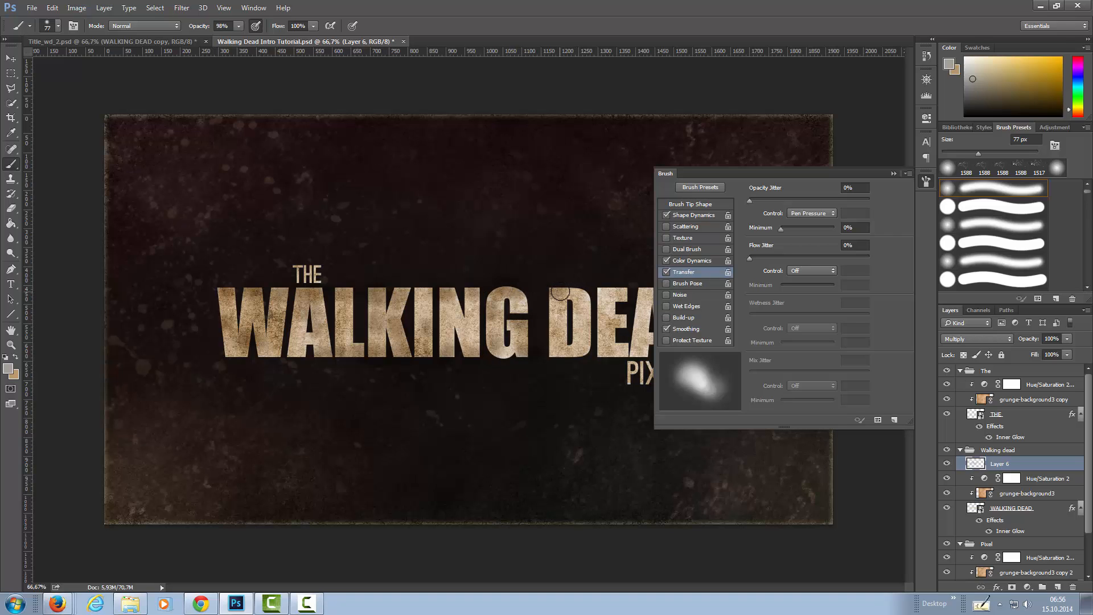
drag(605, 313, 608, 348)
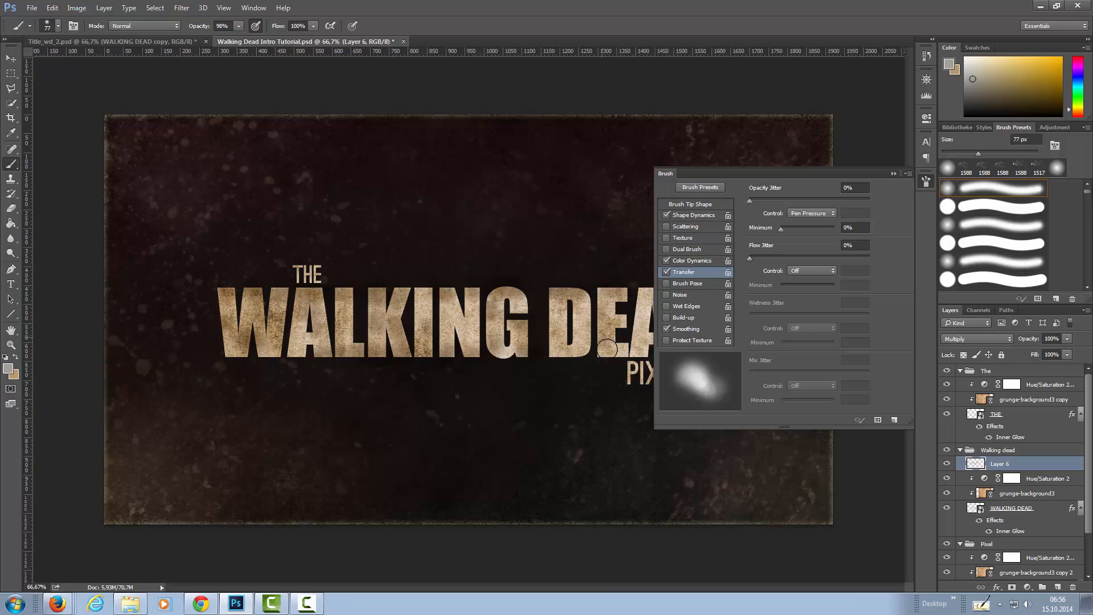
click(924, 183)
mouse_move(646, 290)
mouse_down()
mouse_move(668, 348)
mouse_move(627, 351)
mouse_move(646, 321)
mouse_move(710, 312)
mouse_move(689, 303)
mouse_move(692, 354)
mouse_up()
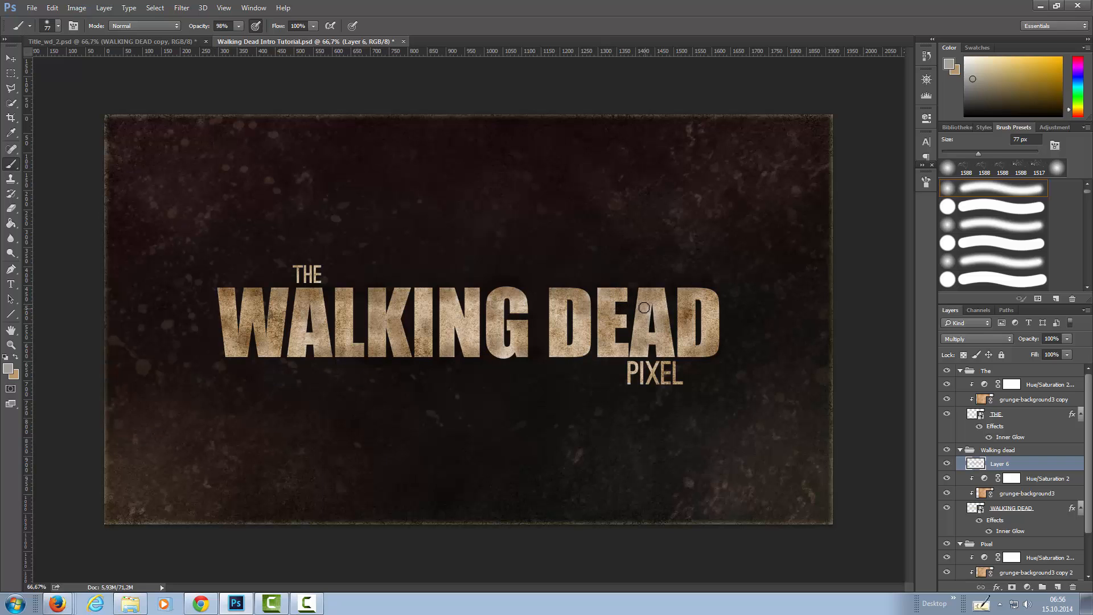
drag(472, 296, 427, 296)
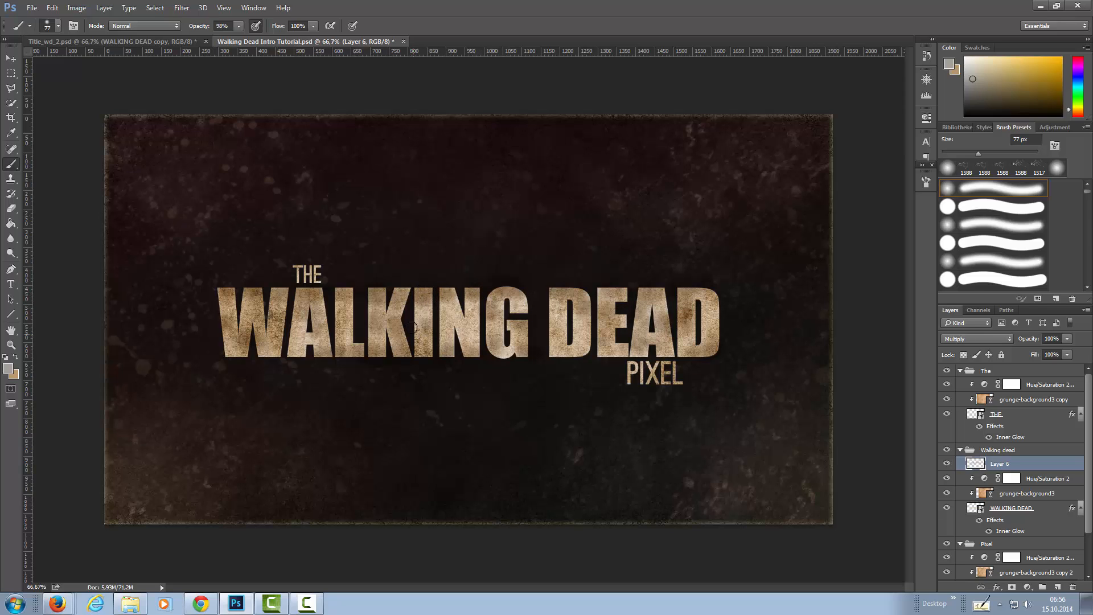
mouse_move(298, 355)
mouse_down()
mouse_move(317, 339)
mouse_move(308, 338)
mouse_up()
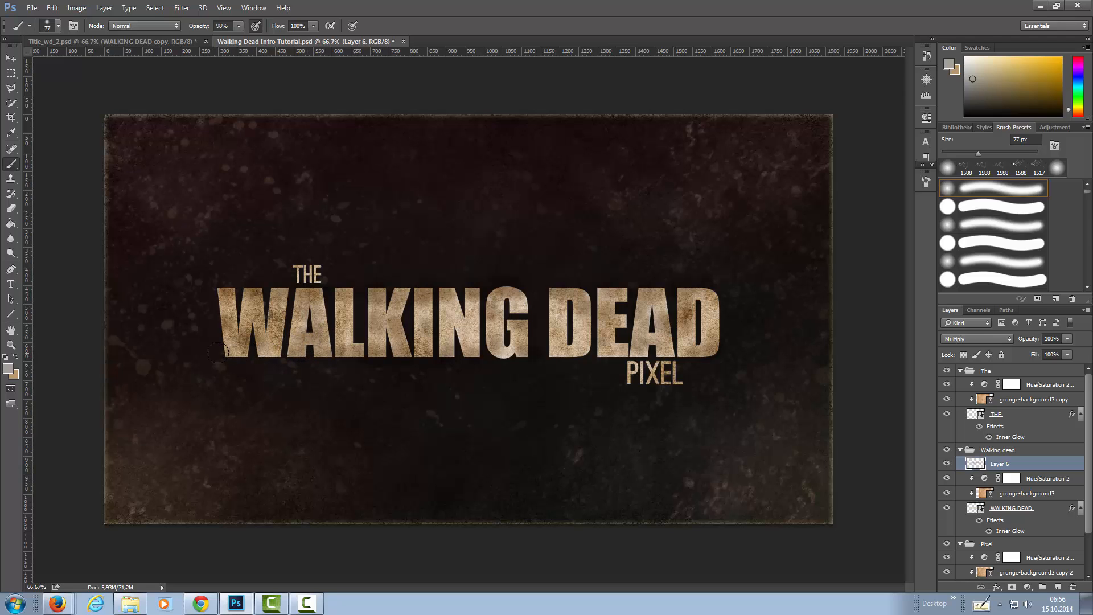
drag(665, 301, 667, 316)
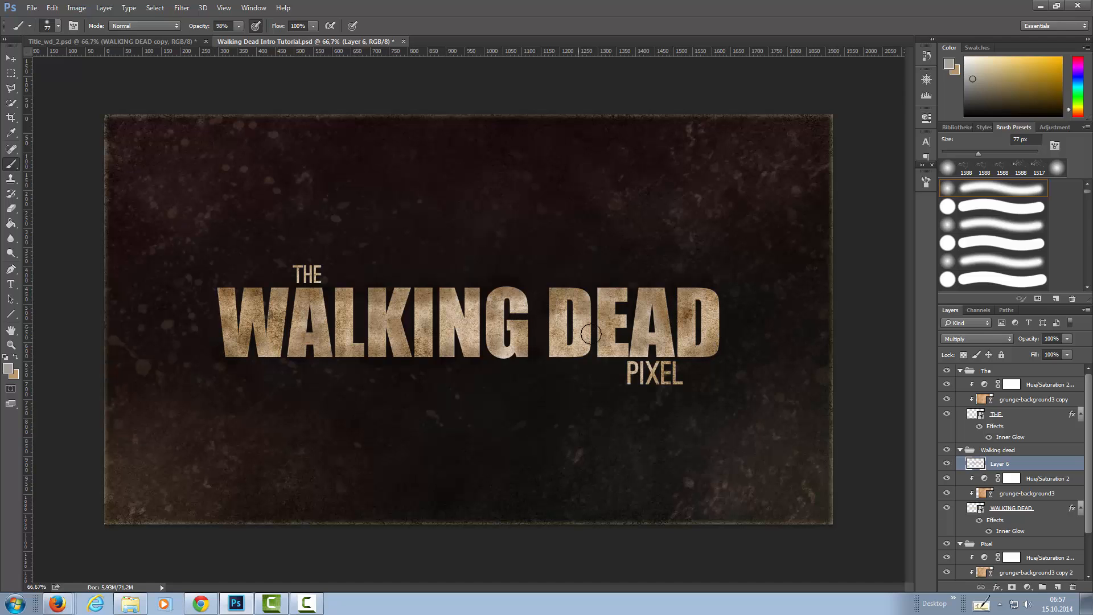
mouse_move(586, 349)
mouse_down()
mouse_move(573, 350)
mouse_move(605, 349)
mouse_up()
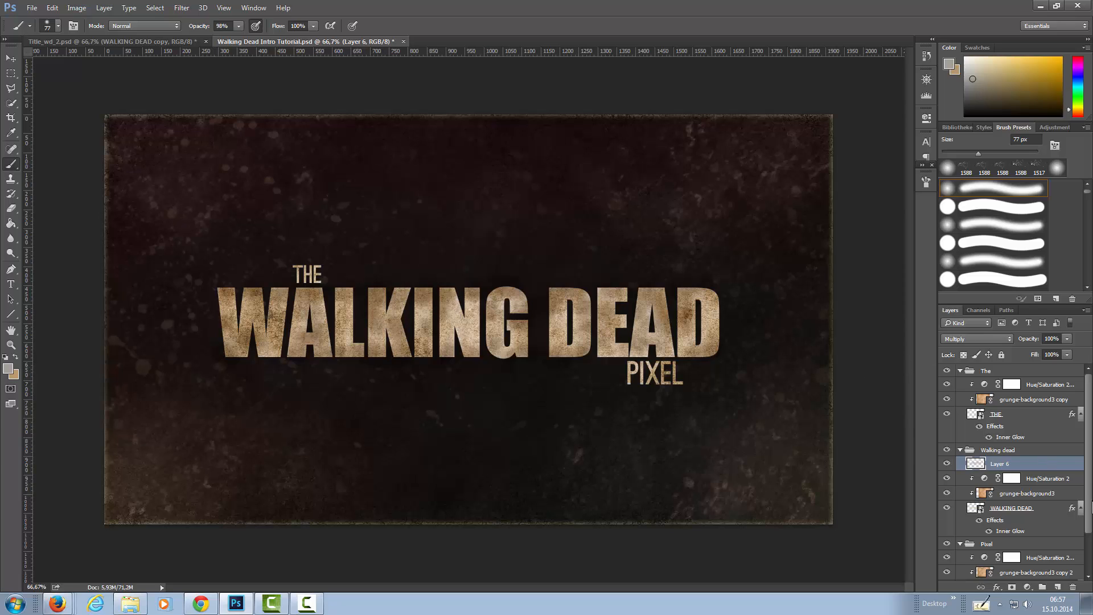
Add a Multiply layer above the Hue/Saturation adjustment in the Pixel group and brush over the word PIXEL.
scroll(1085, 530, down, 3)
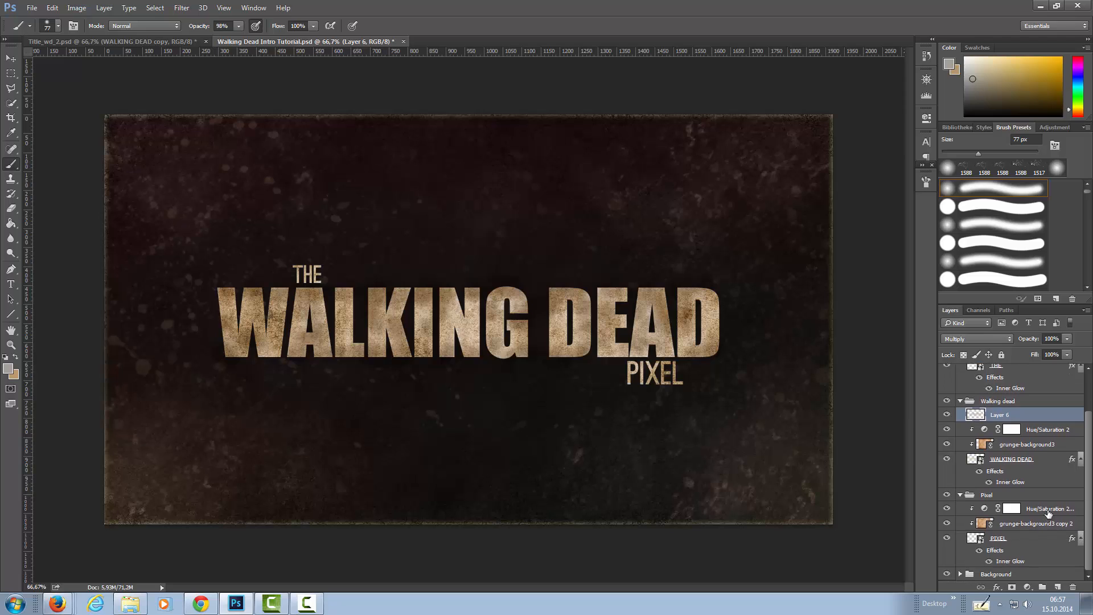
click(1051, 509)
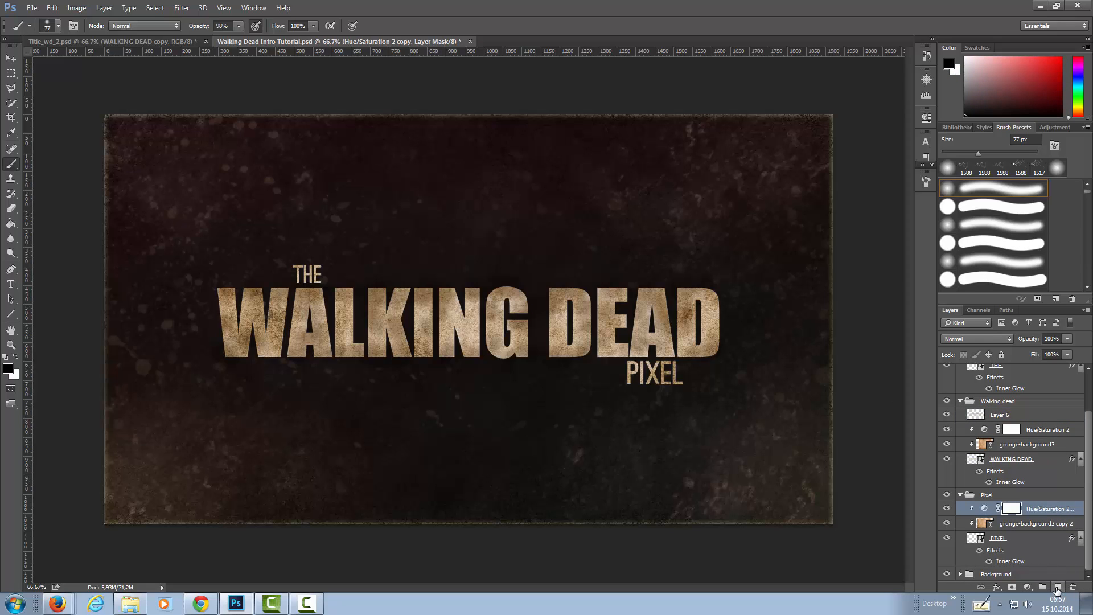
click(1057, 588)
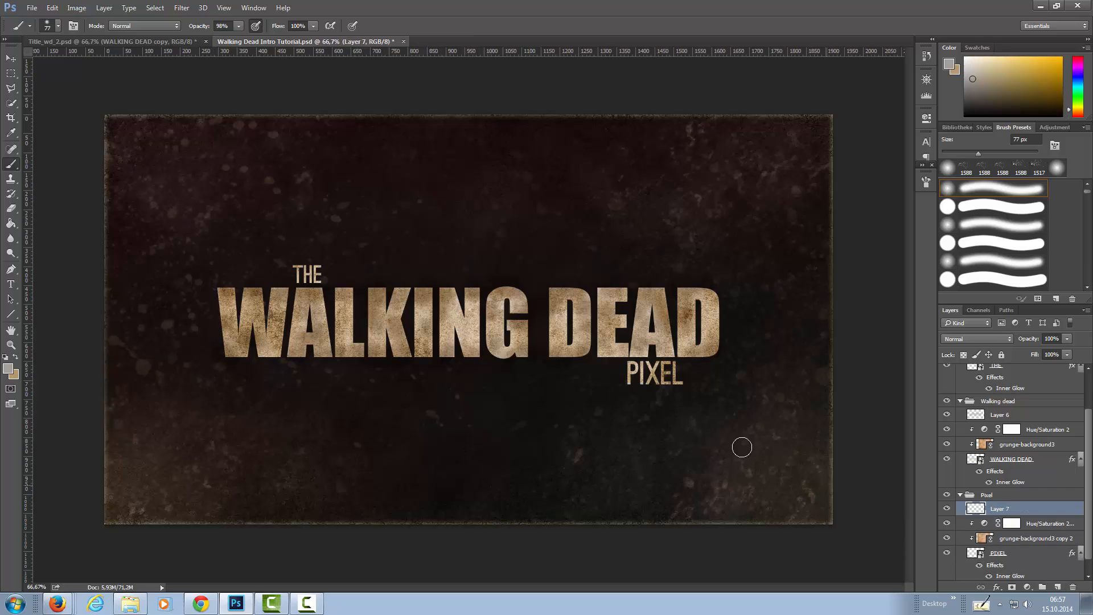
click(626, 364)
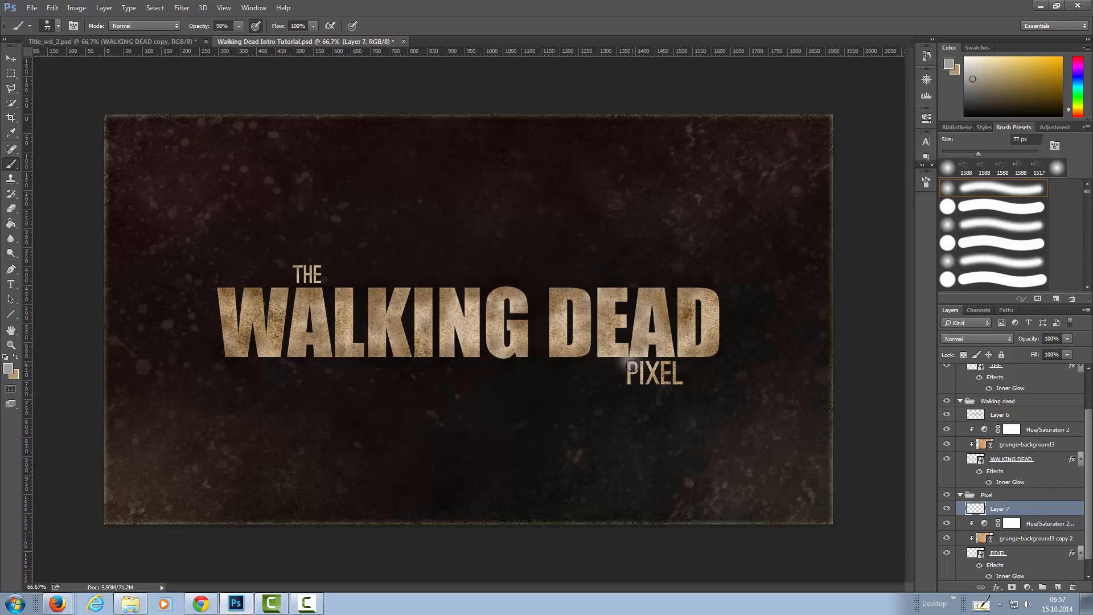
click(1002, 339)
click(1011, 376)
drag(640, 383, 642, 371)
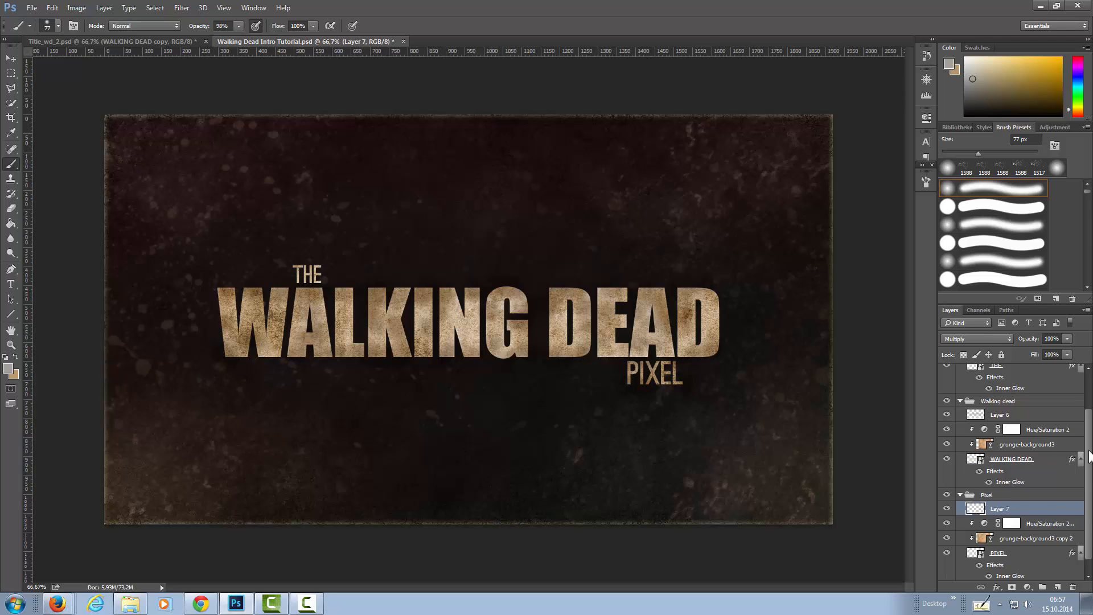
Add a Multiply layer above the Hue/Saturation adjustment in the group named The and brush over the word THE.
scroll(1071, 455, up, 3)
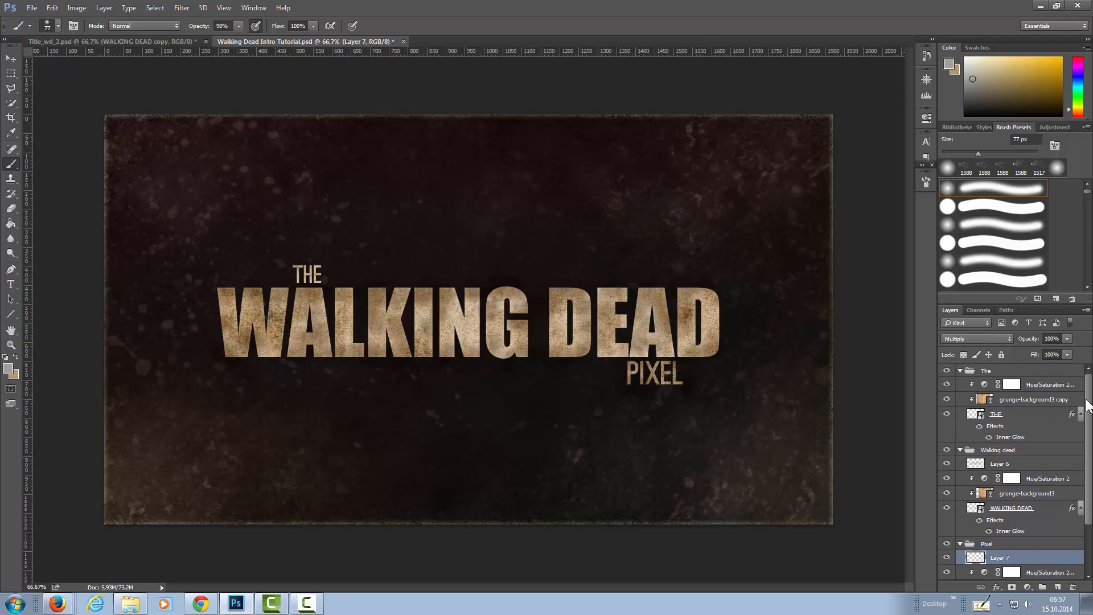
click(987, 386)
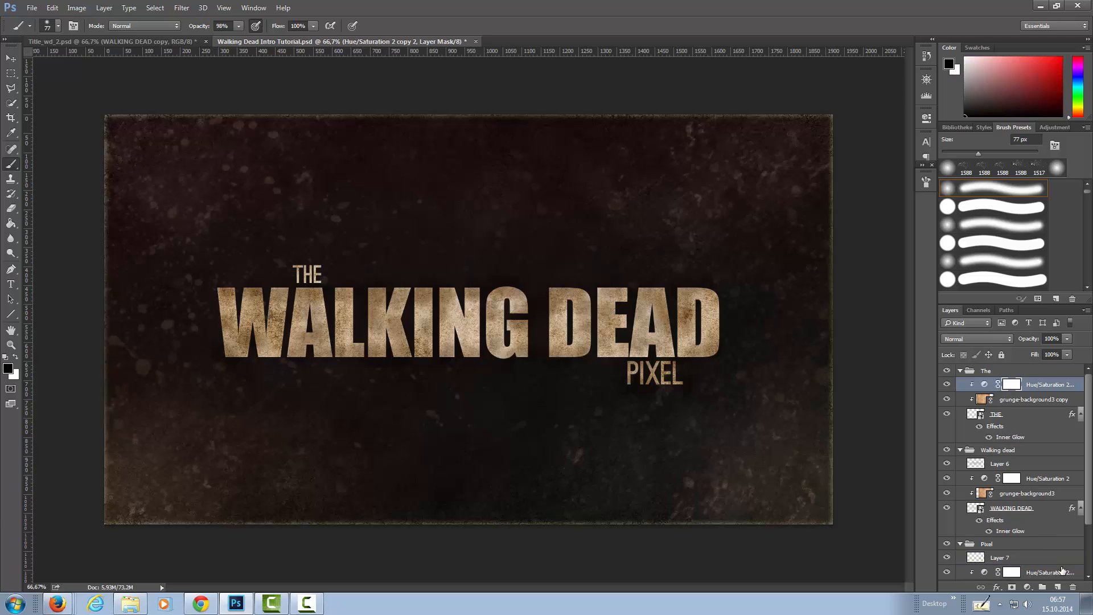
click(1058, 587)
click(977, 339)
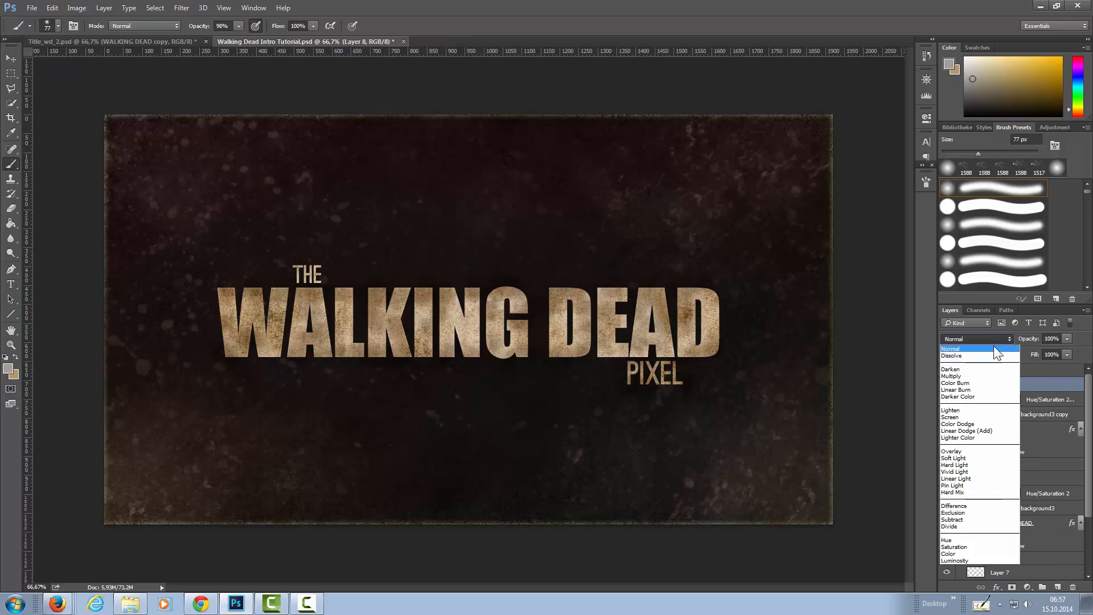
click(969, 373)
mouse_move(285, 255)
mouse_down()
mouse_move(336, 282)
mouse_move(314, 292)
mouse_move(322, 287)
mouse_move(302, 259)
mouse_move(285, 298)
mouse_move(311, 291)
mouse_up()
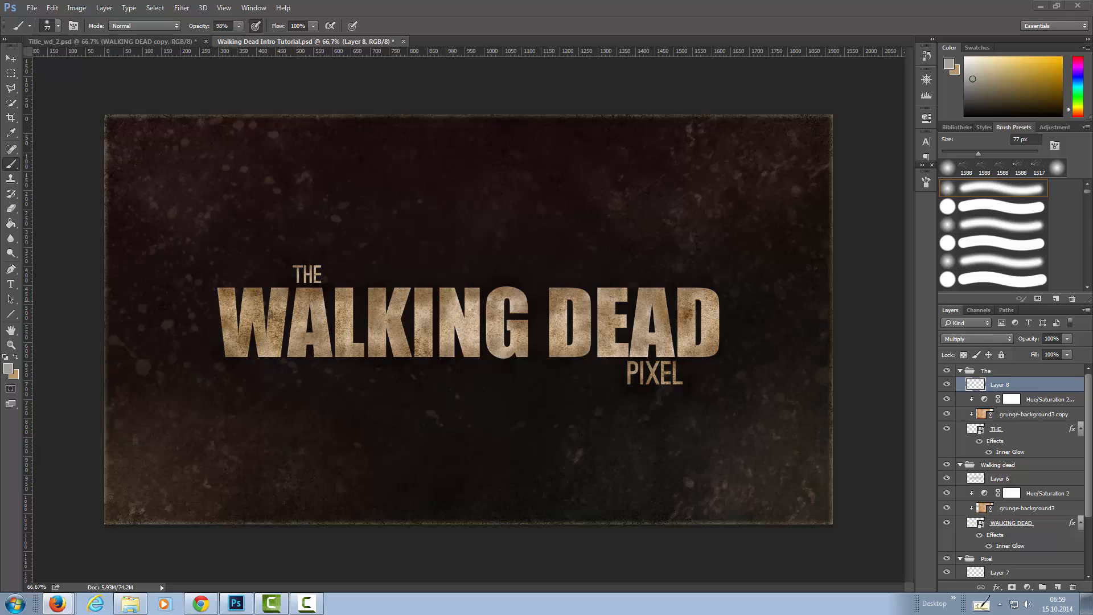
Set the foreground color to fffada.
click(8, 369)
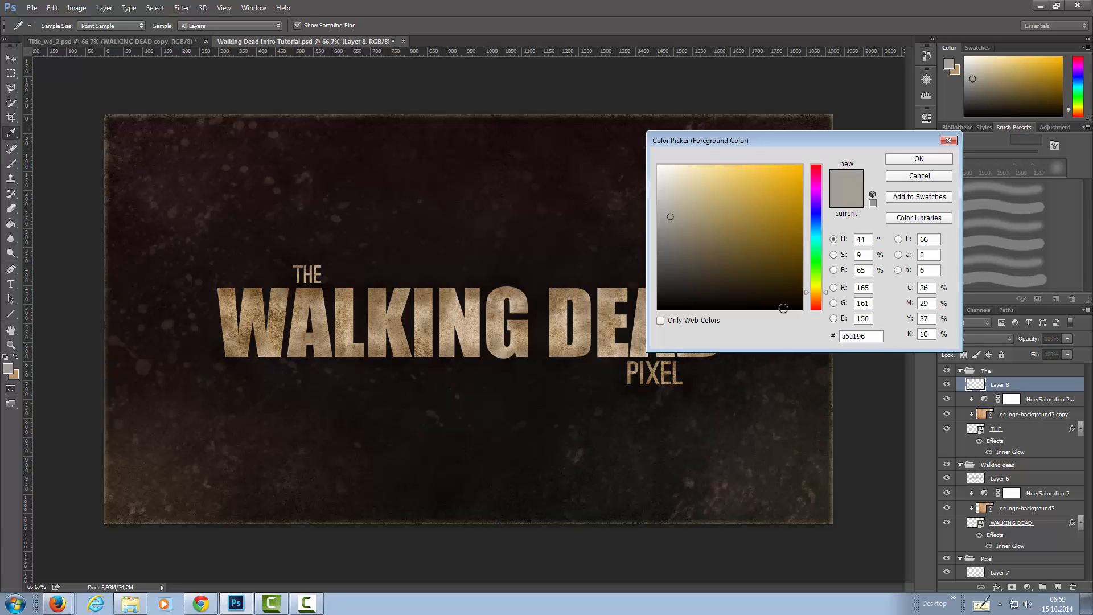
double_click(873, 334)
text(fffada)
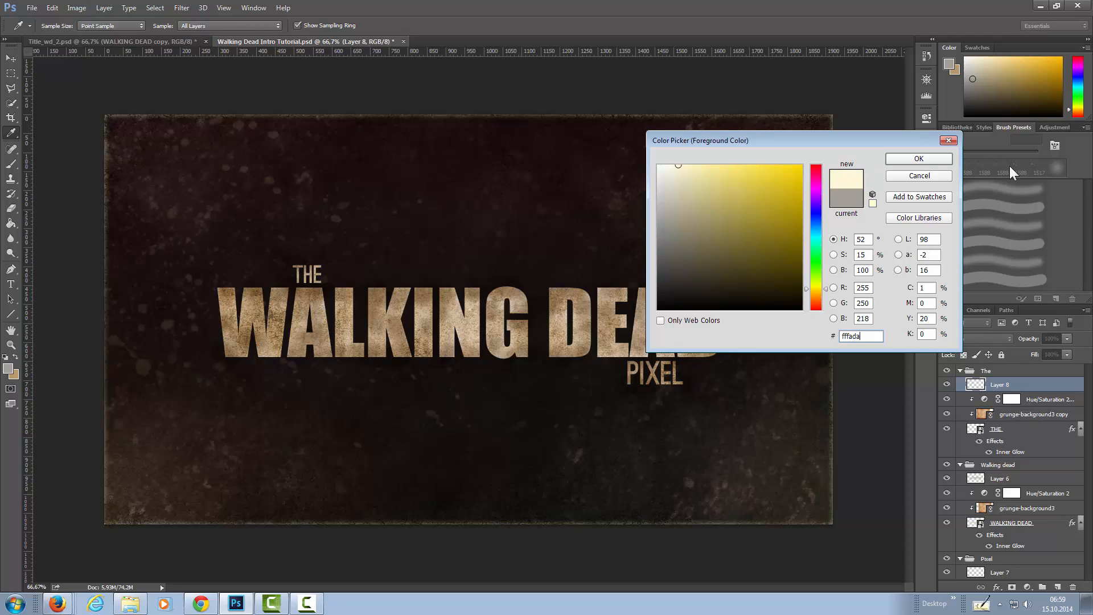
click(930, 156)
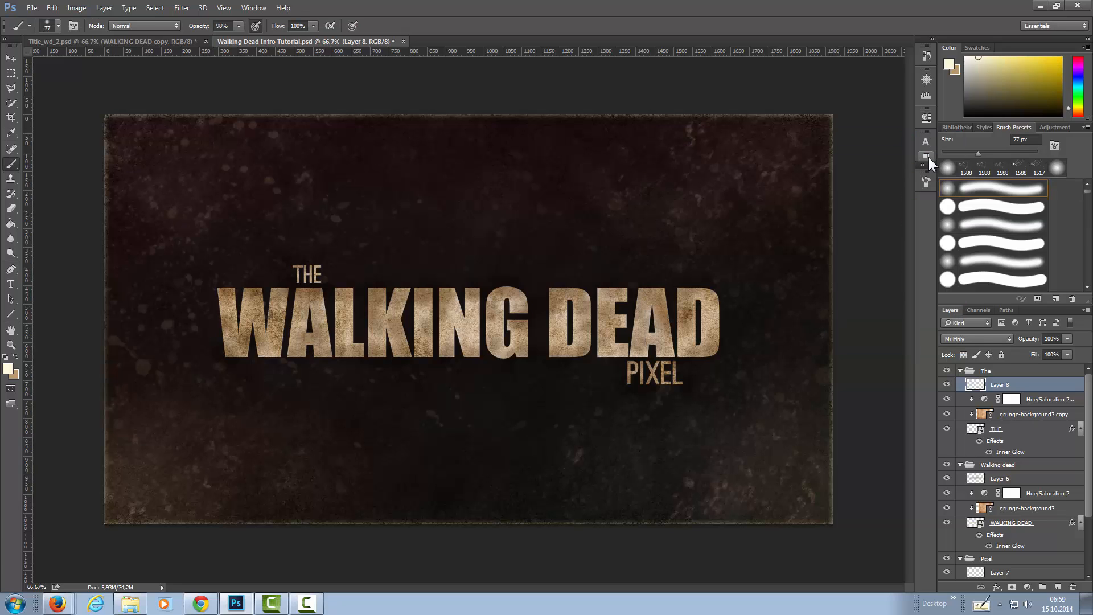
Add a new layer above Layer 6 in the Walking dead group and rename it Grunge.
click(1001, 480)
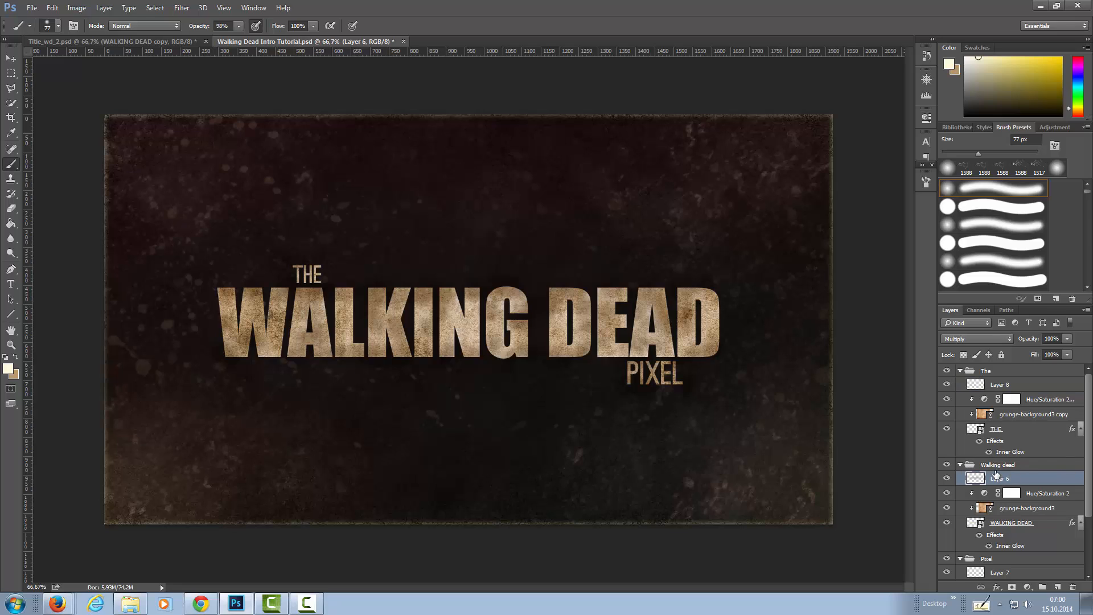
click(1057, 588)
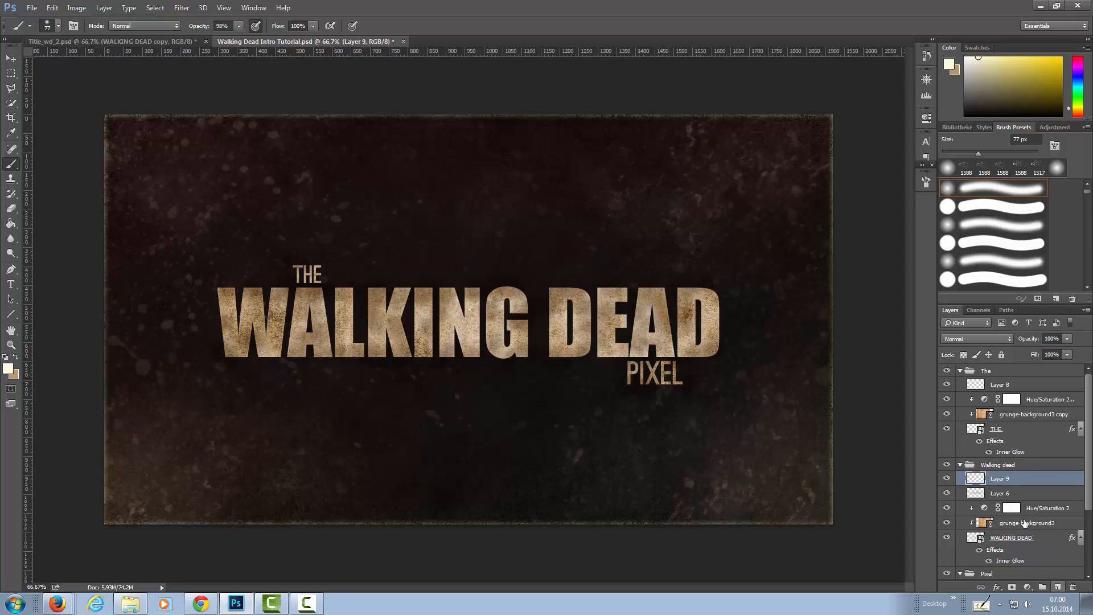
double_click(999, 480)
text(S)
text(e)
key(Return)
Convert Layer 6 in the Walking dead group to a smart object.
click(1000, 494)
right_click(1000, 494)
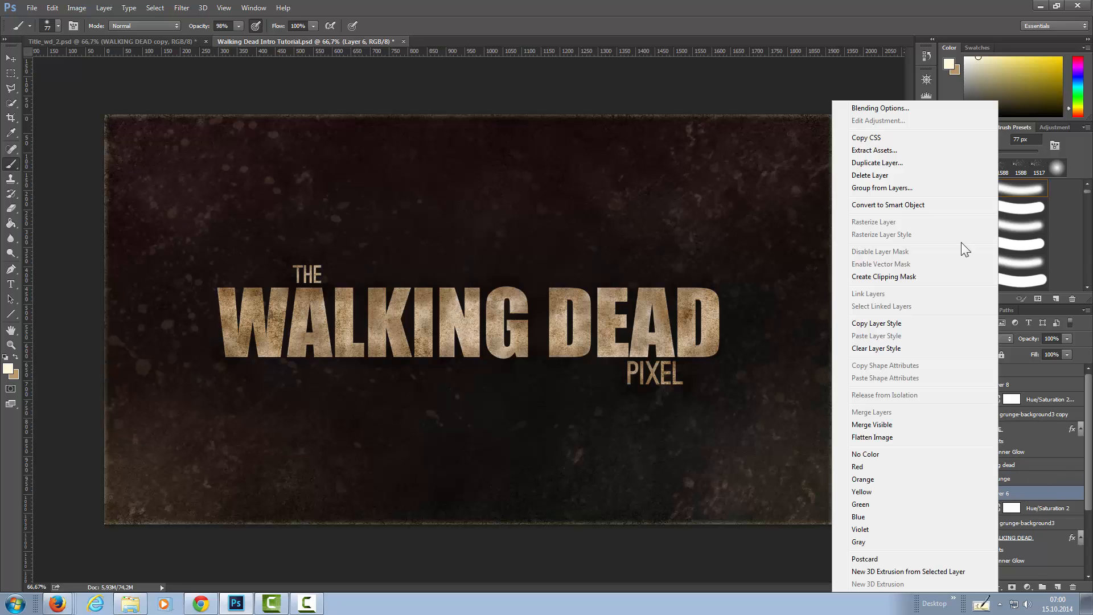
click(903, 206)
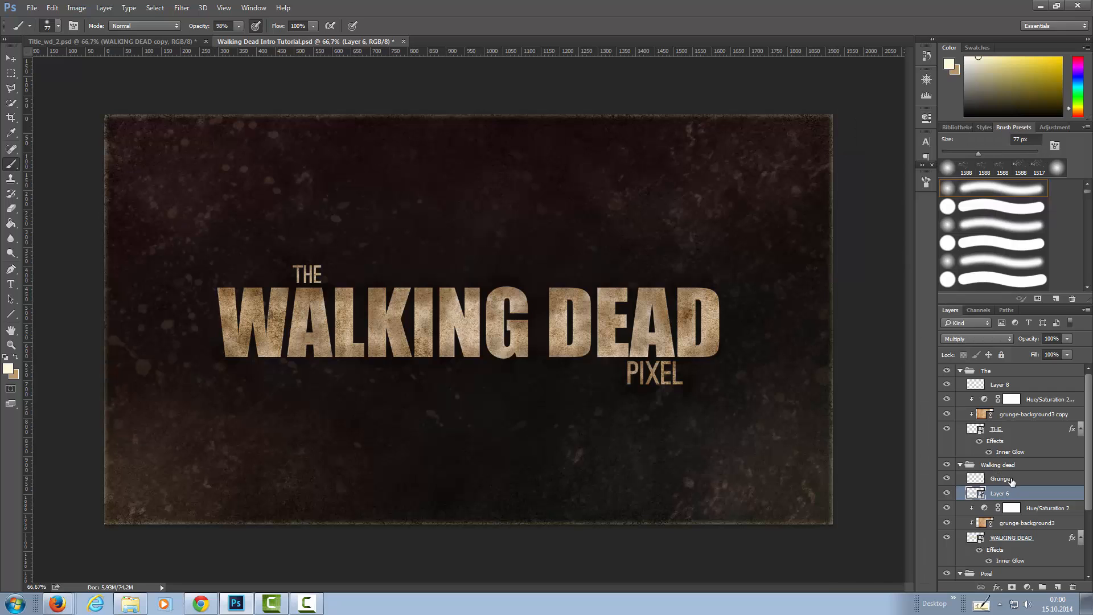
Clip Layer 6 and the Grunge layer in the Walking dead group to the text below, with Grunge's blend mode set to Screen.
right_click(1028, 495)
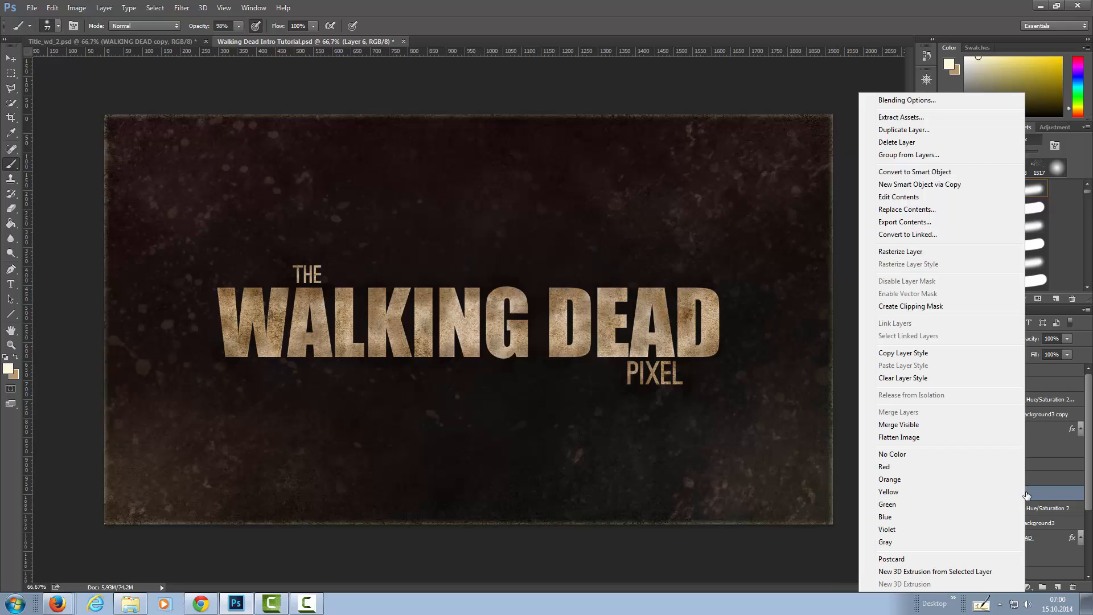
click(940, 307)
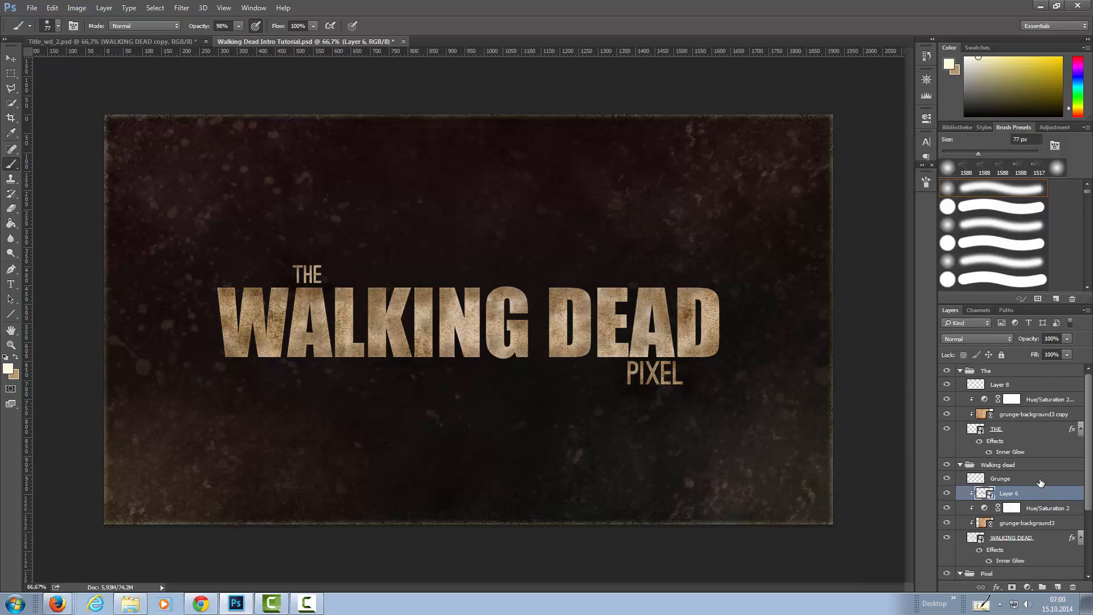
right_click(1040, 483)
click(956, 274)
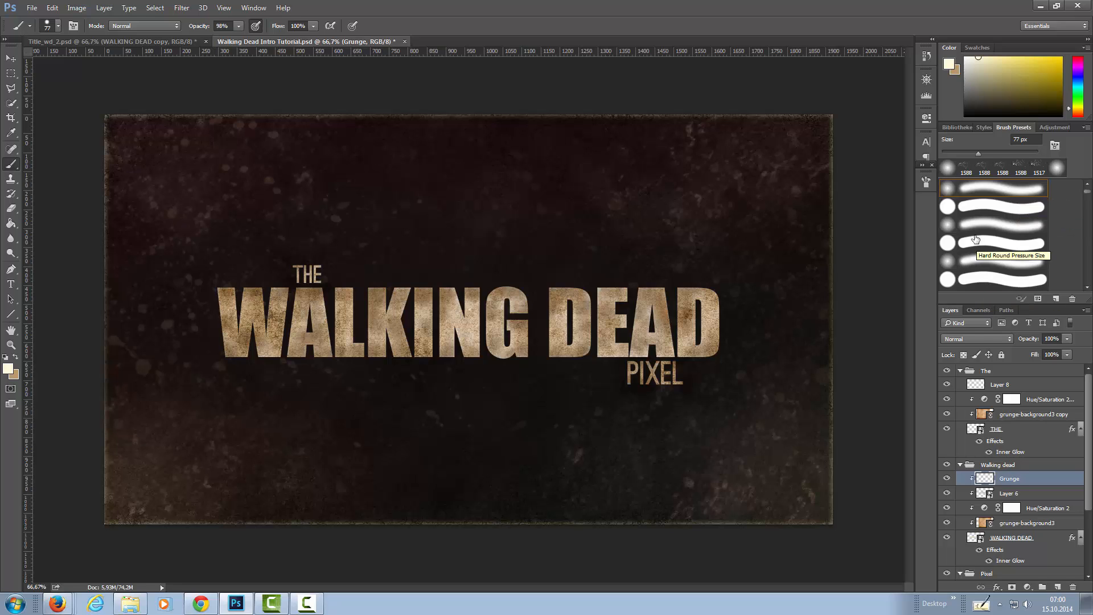
click(976, 338)
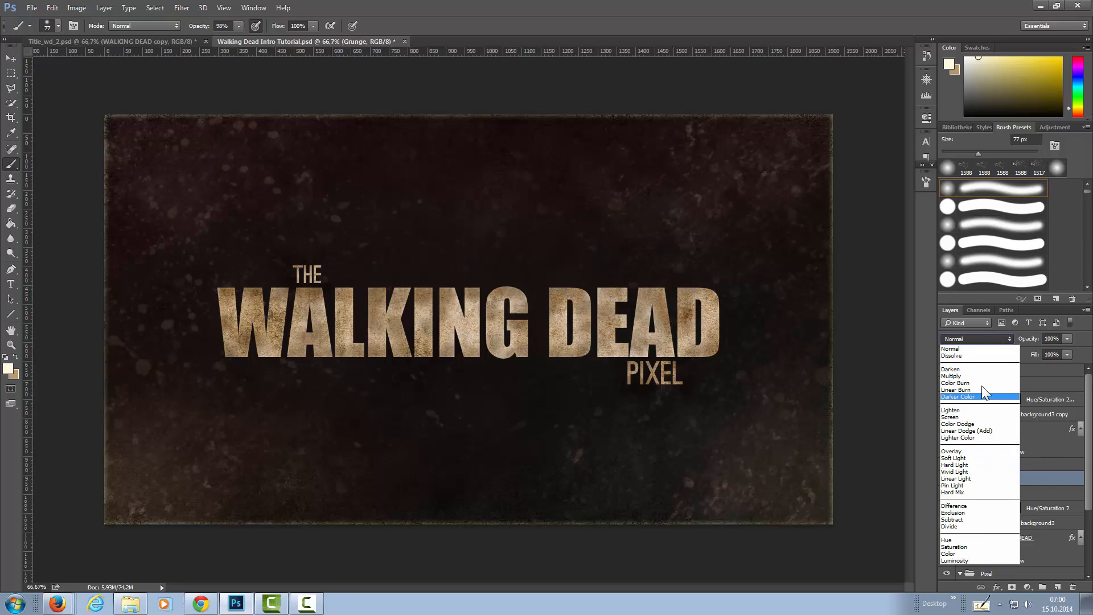
click(979, 417)
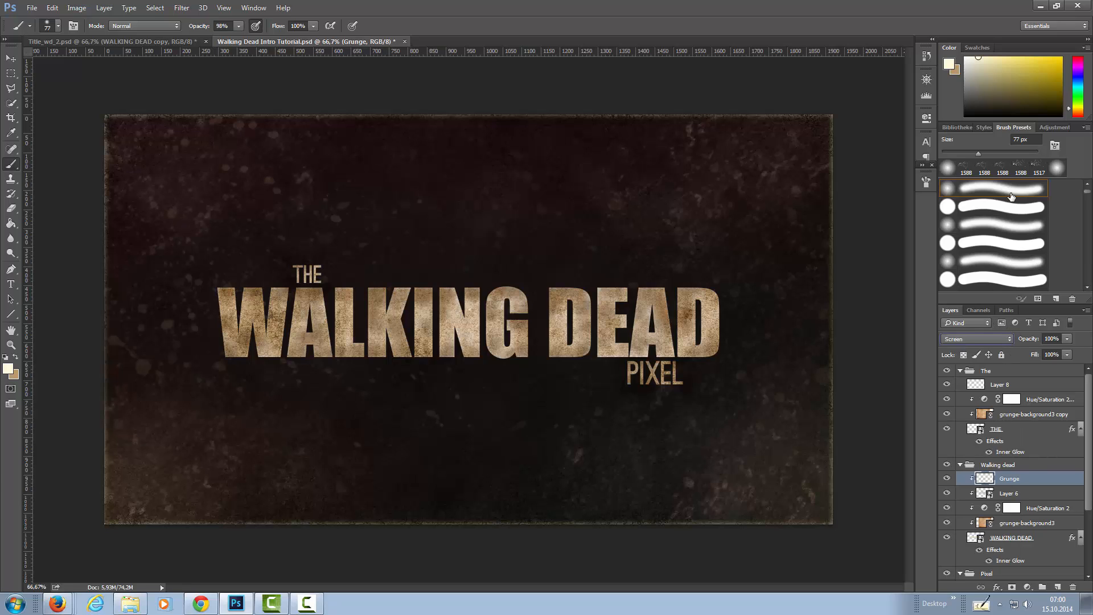
Choose the 797 px splatter brush from the brush presets.
click(1090, 277)
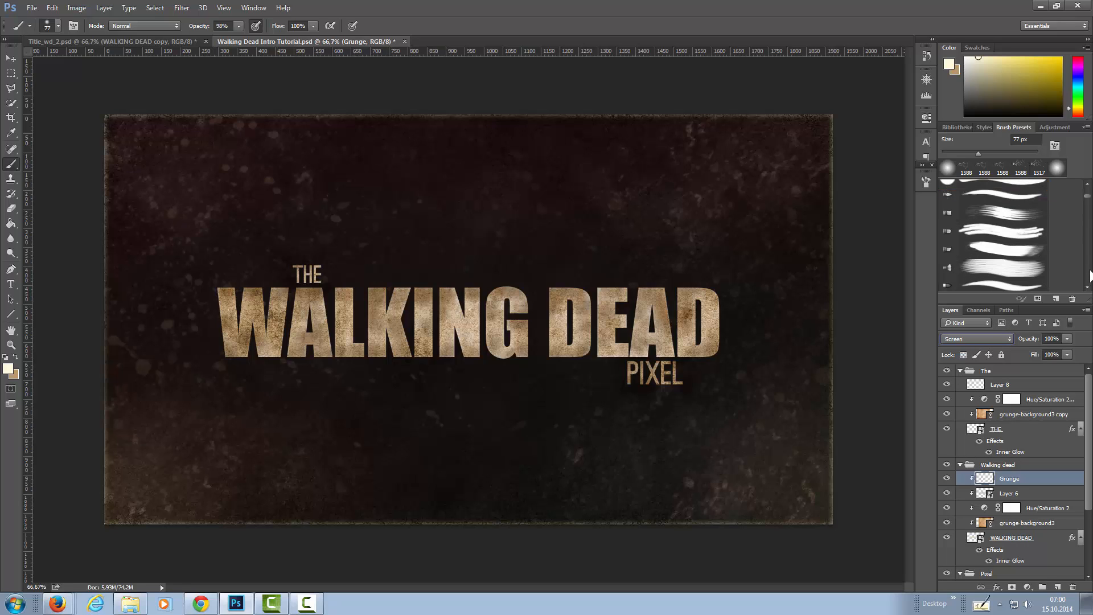
click(1090, 277)
click(1090, 277)
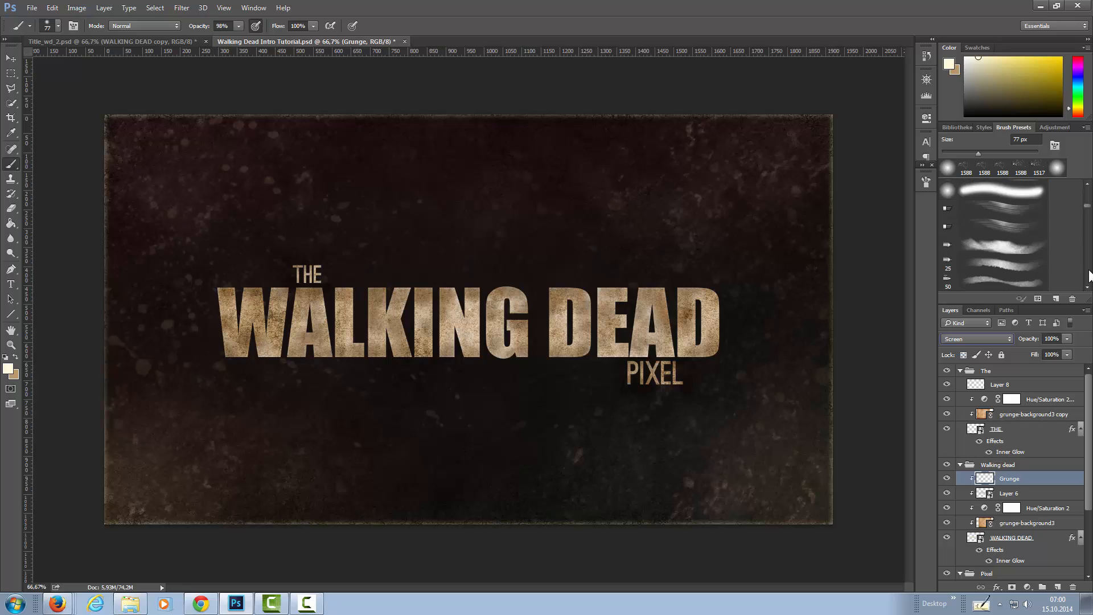
click(1090, 277)
click(1090, 277)
click(1090, 277)
click(1090, 278)
click(1090, 277)
click(1090, 277)
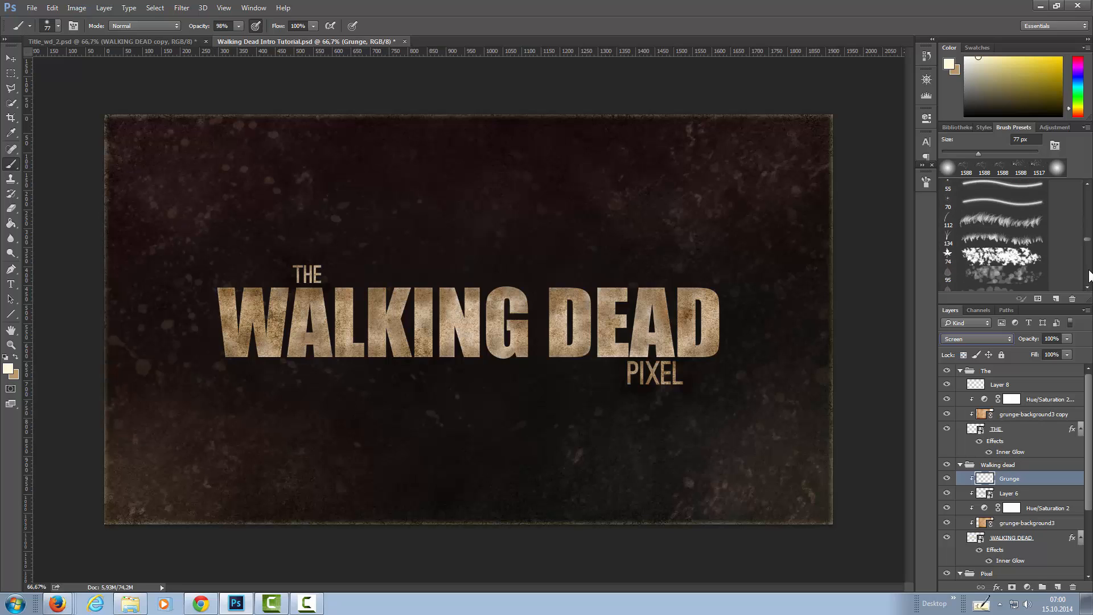
click(1090, 277)
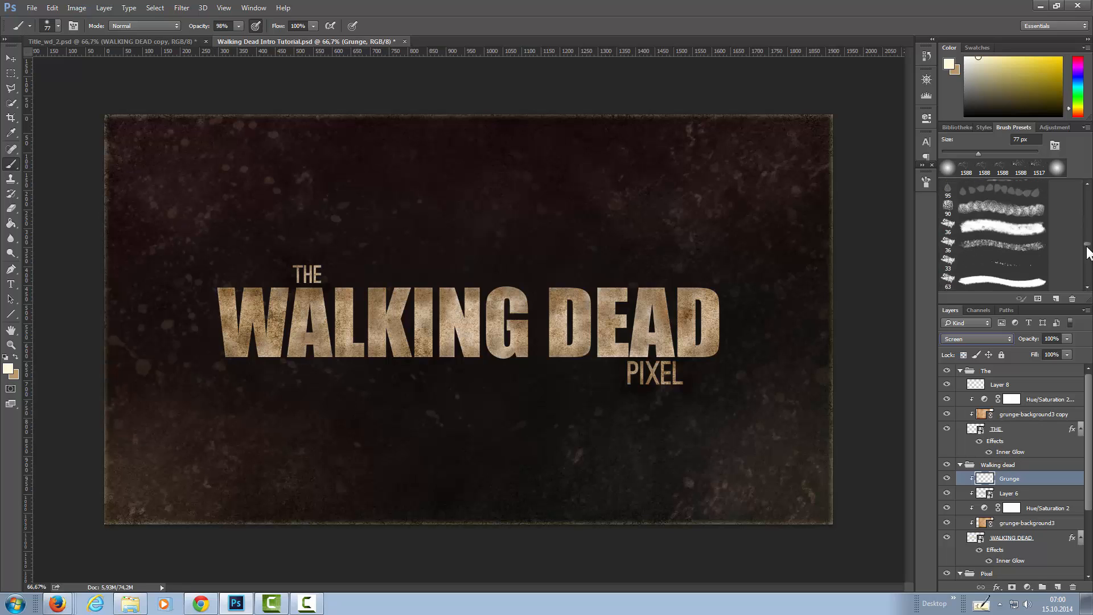
drag(1089, 251, 1090, 262)
click(949, 256)
Set the Grunge layer's opacity to 72% and stamp the splatter brush across the whole WALKING DEAD lettering.
click(464, 308)
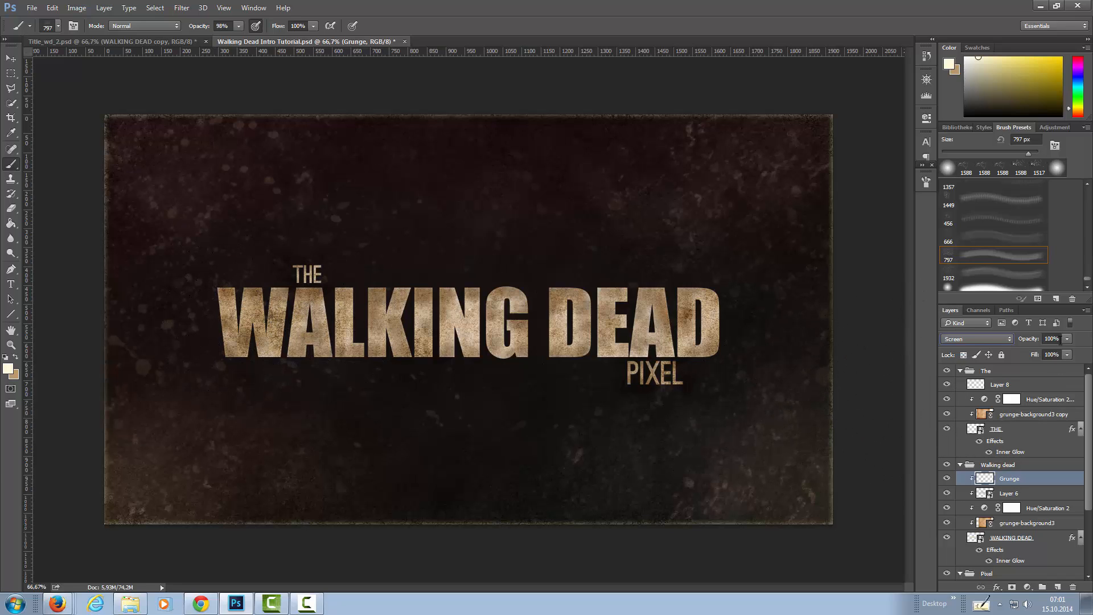
click(1067, 354)
click(268, 319)
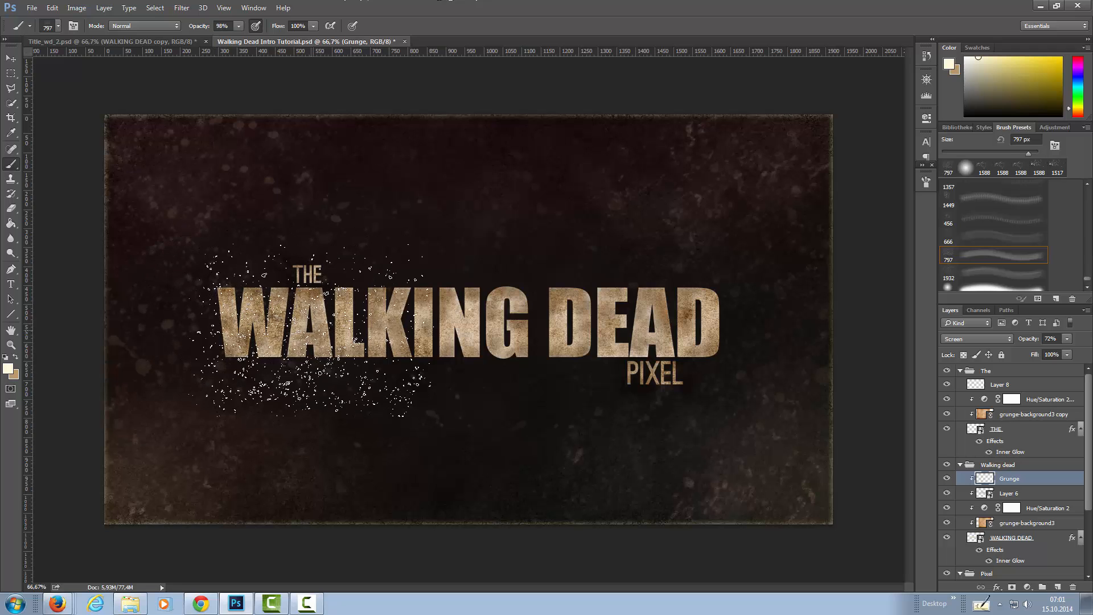
click(420, 328)
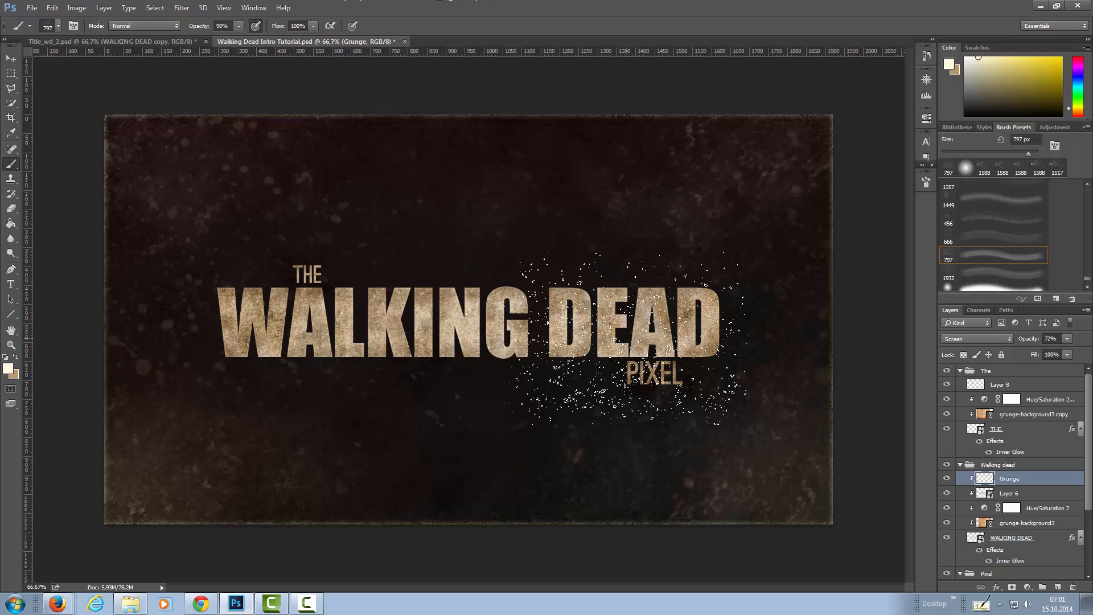
click(661, 365)
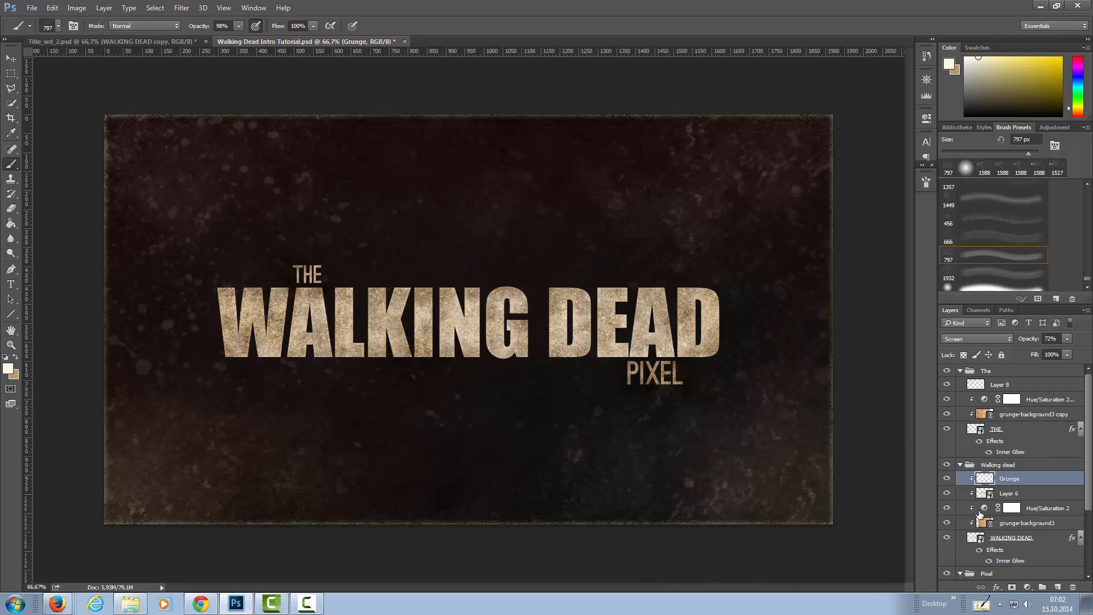
Copy the Grunge texture inside the WALKING DEAD letter outlines to a new layer and view that layer on its own.
ctrl+click(974, 540)
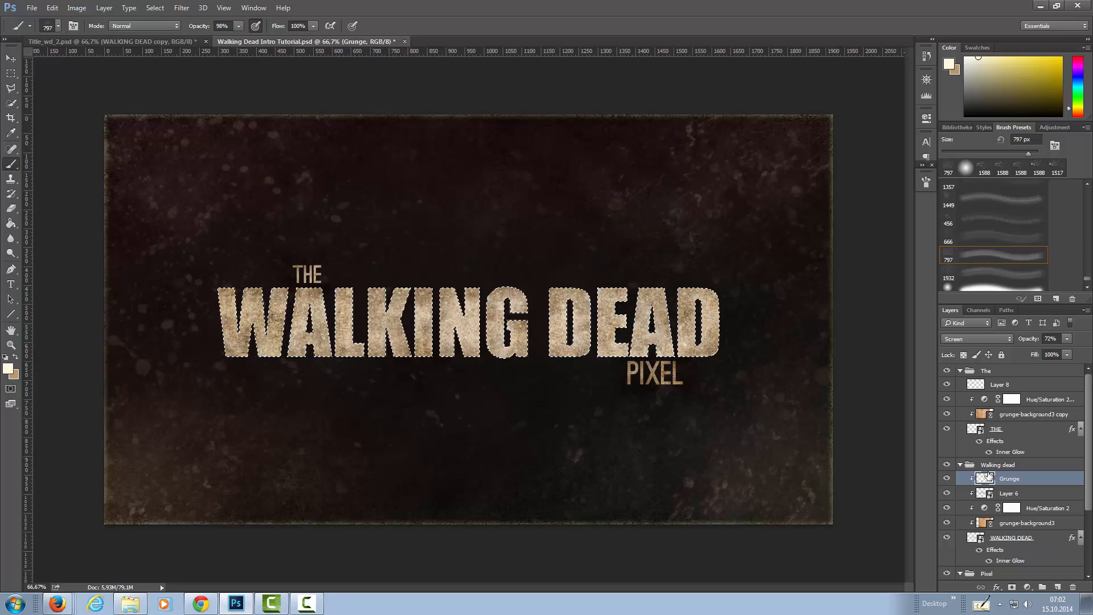
key(ctrl+shift+alt+n)
key(ctrl+d)
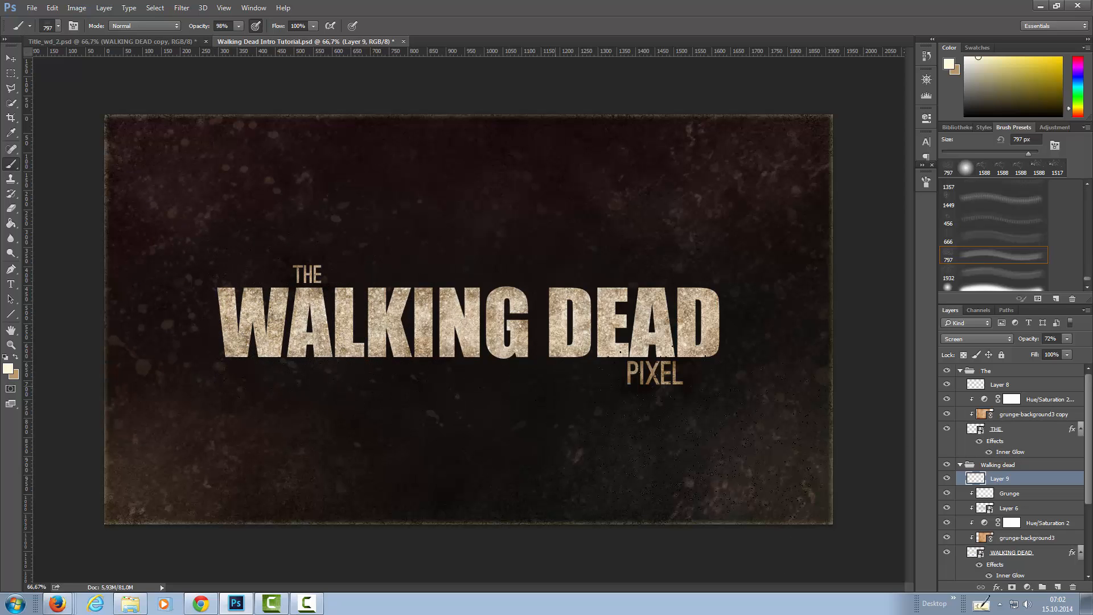
alt+click(947, 480)
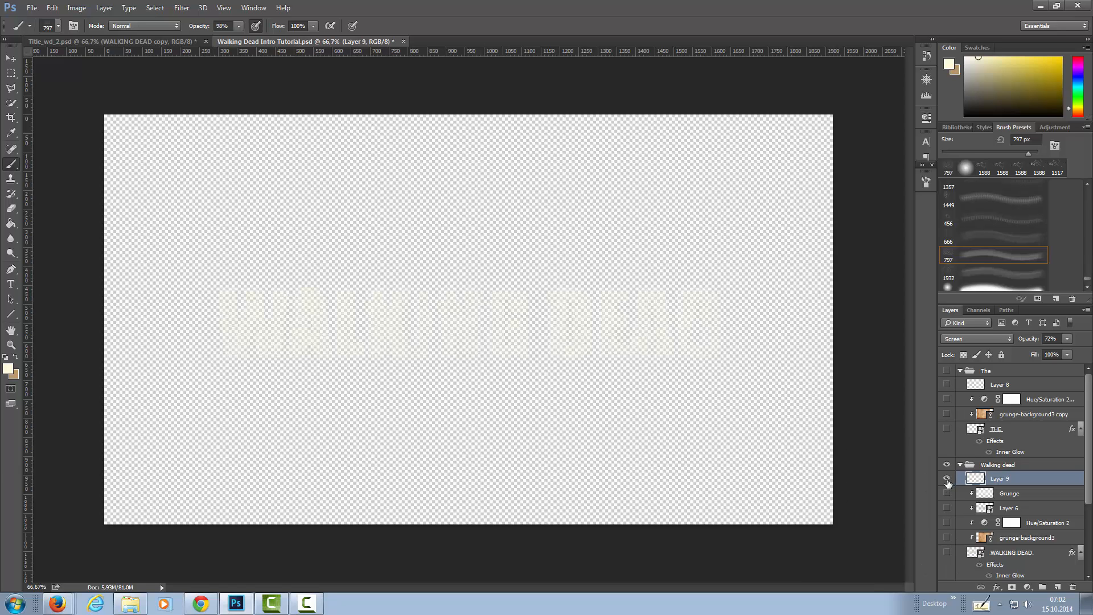
alt+click(948, 481)
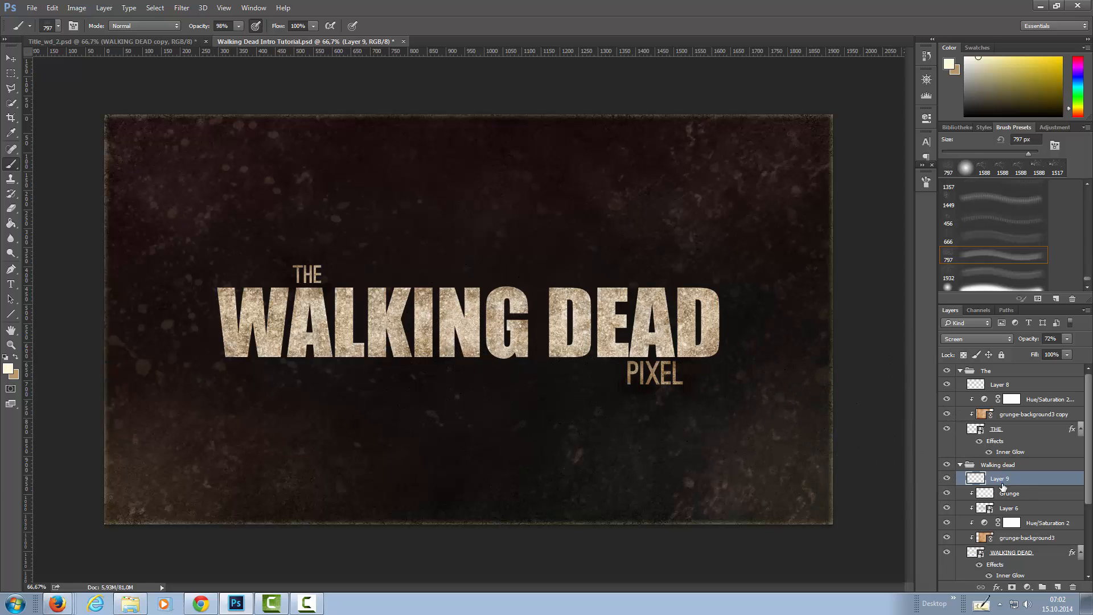
Copy the Grunge texture inside the WALKING DEAD letter outlines once more, placing this second copy directly above Grunge.
click(989, 498)
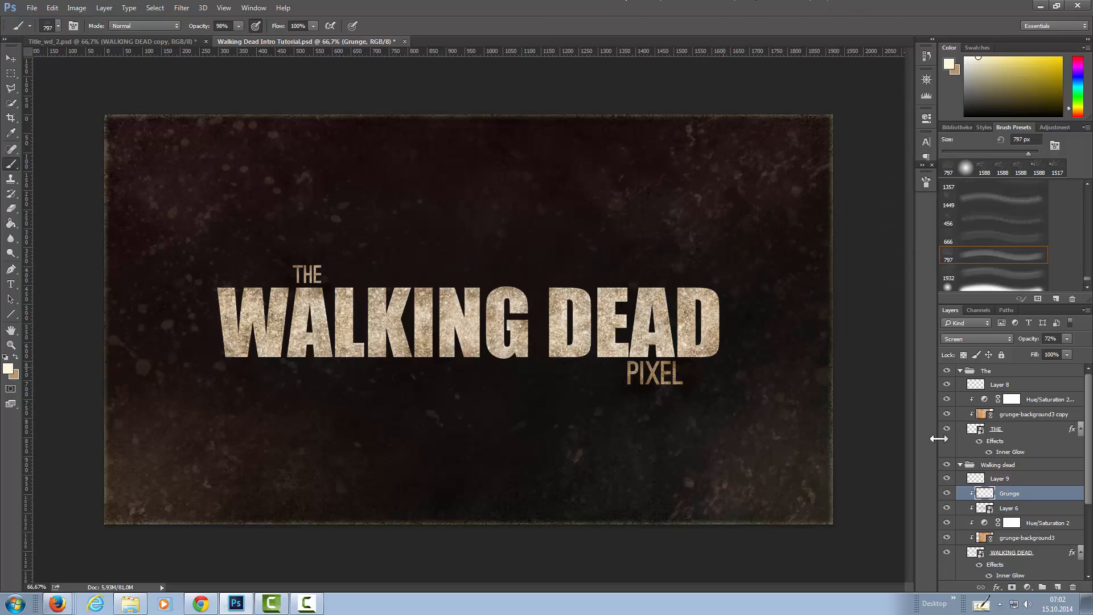
ctrl+click(975, 553)
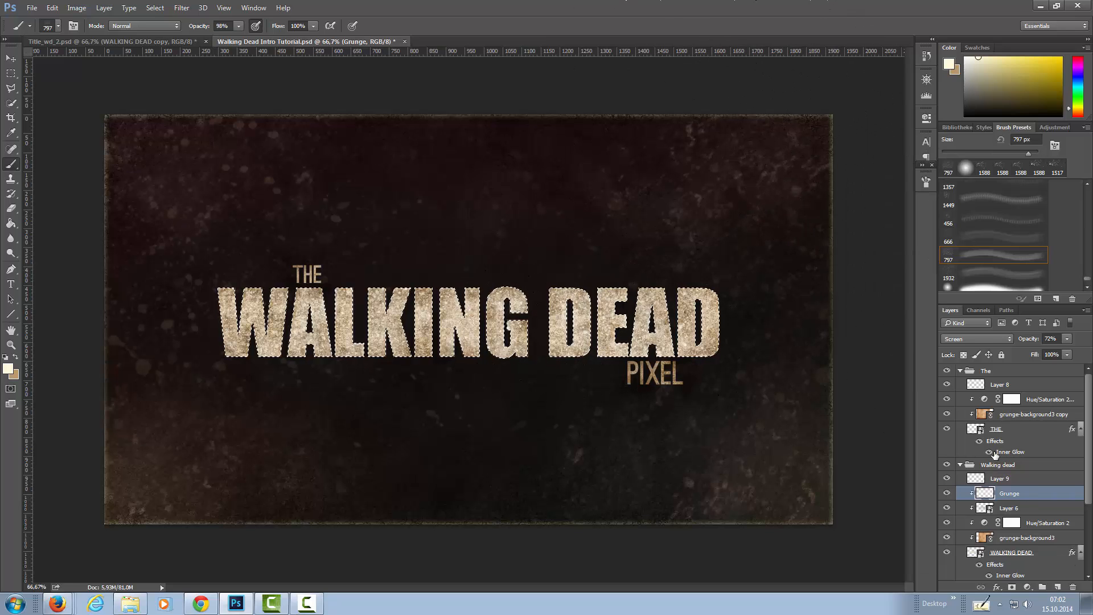
key(ctrl+j)
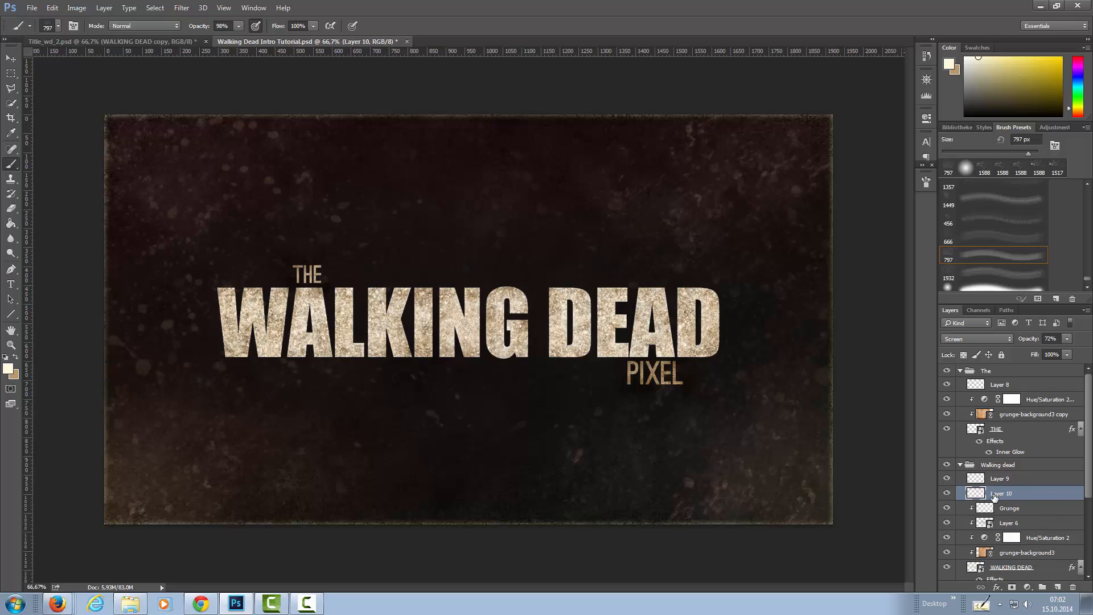
Rename Layer 10 as Horizontal and Layer 9 as Vertical in the Walking dead group.
double_click(995, 494)
key(BackSpace)
text(Horizontal)
key(Return)
click(1006, 479)
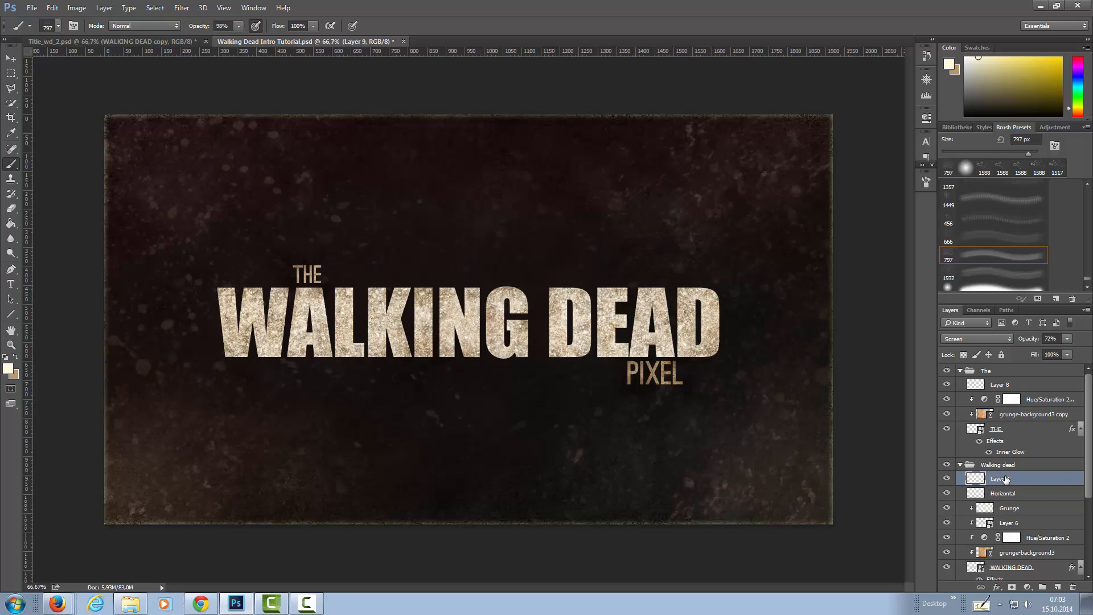
double_click(1006, 479)
text(Vertical)
key(Return)
Nudge the Horizontal layer about 4 px to the left with the Move tool.
click(982, 492)
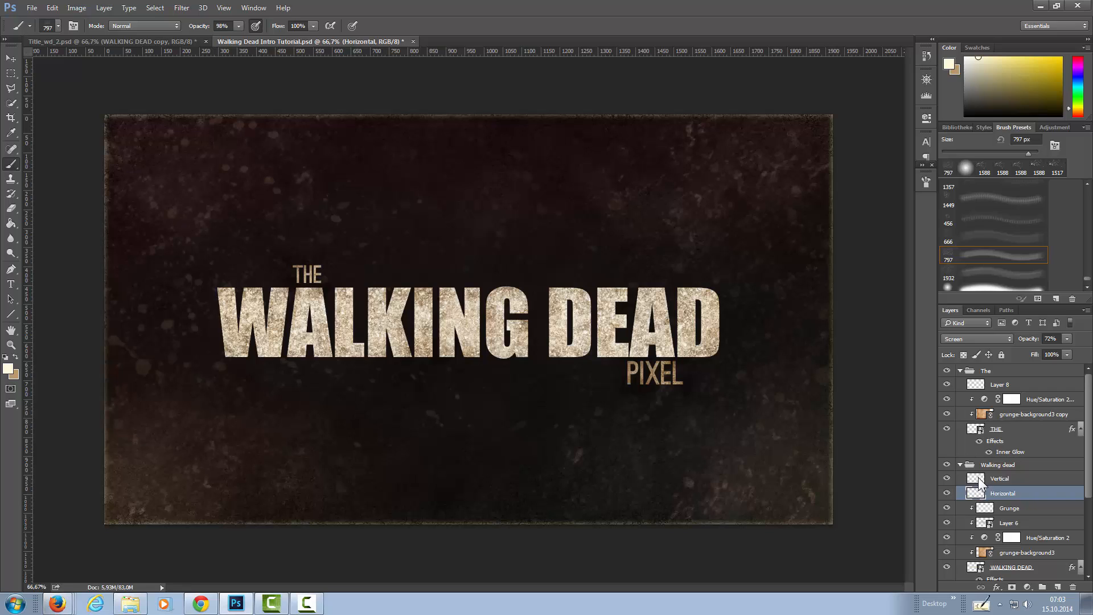
click(1003, 479)
scroll(445, 298, up, 5)
scroll(444, 298, down, 2)
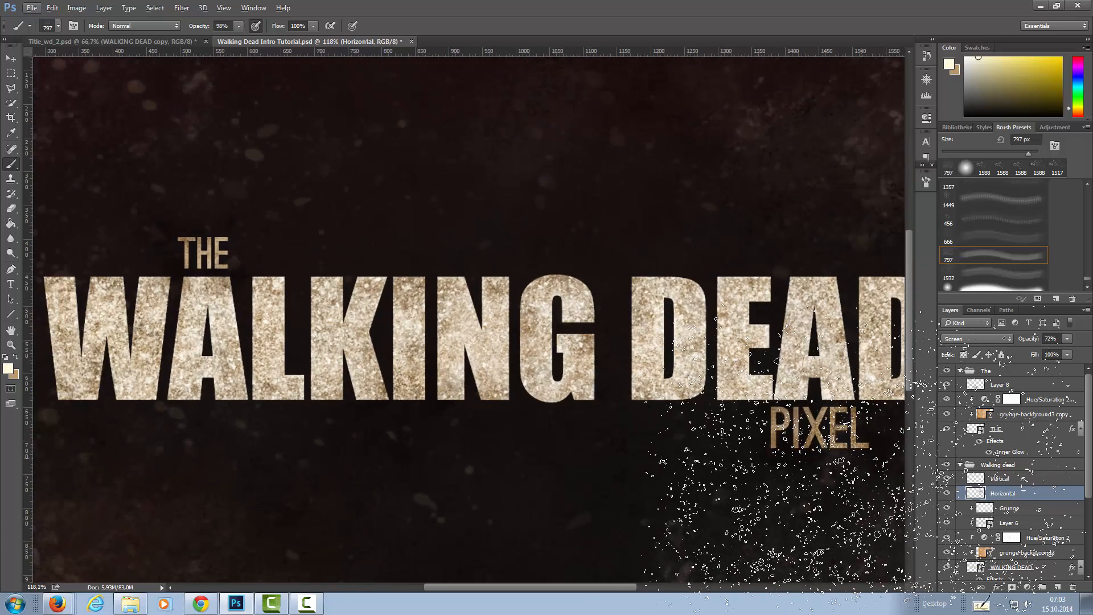
key(v)
key(alt+v)
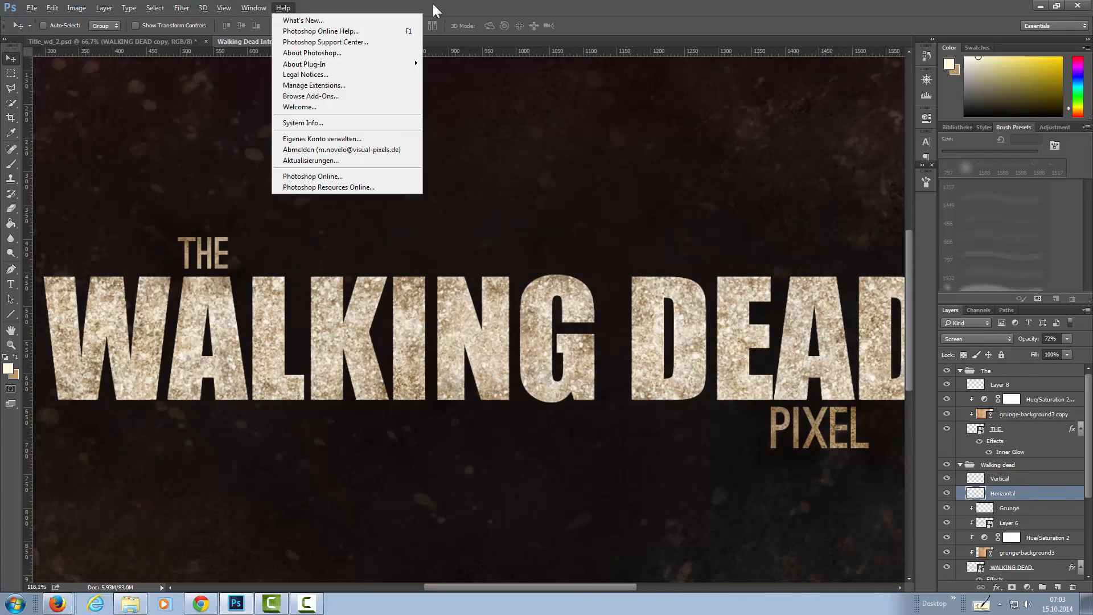
click(434, 7)
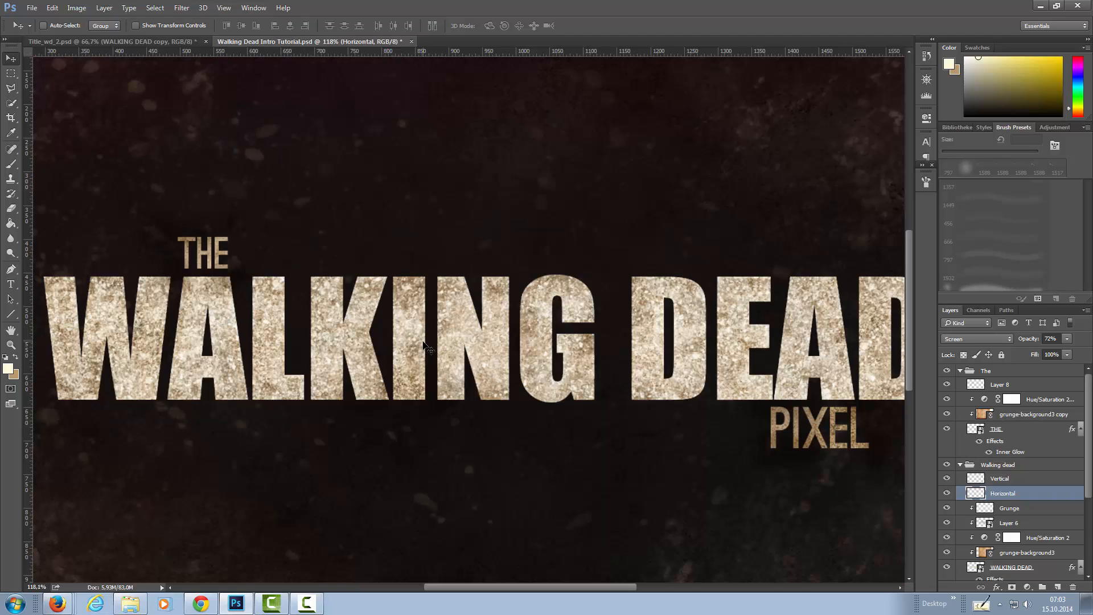
key(b)
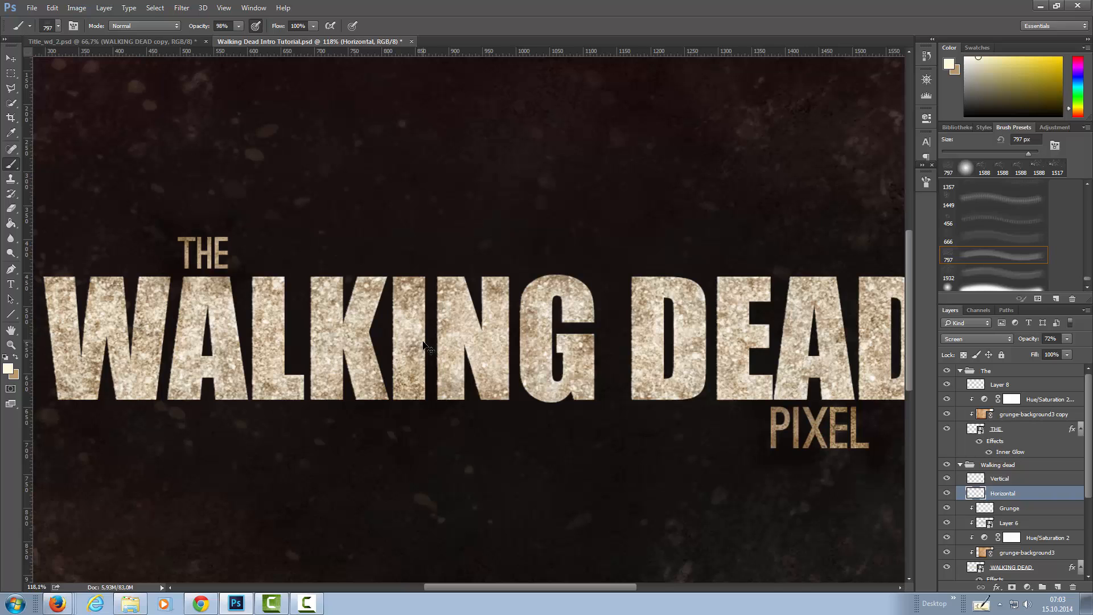
key(v)
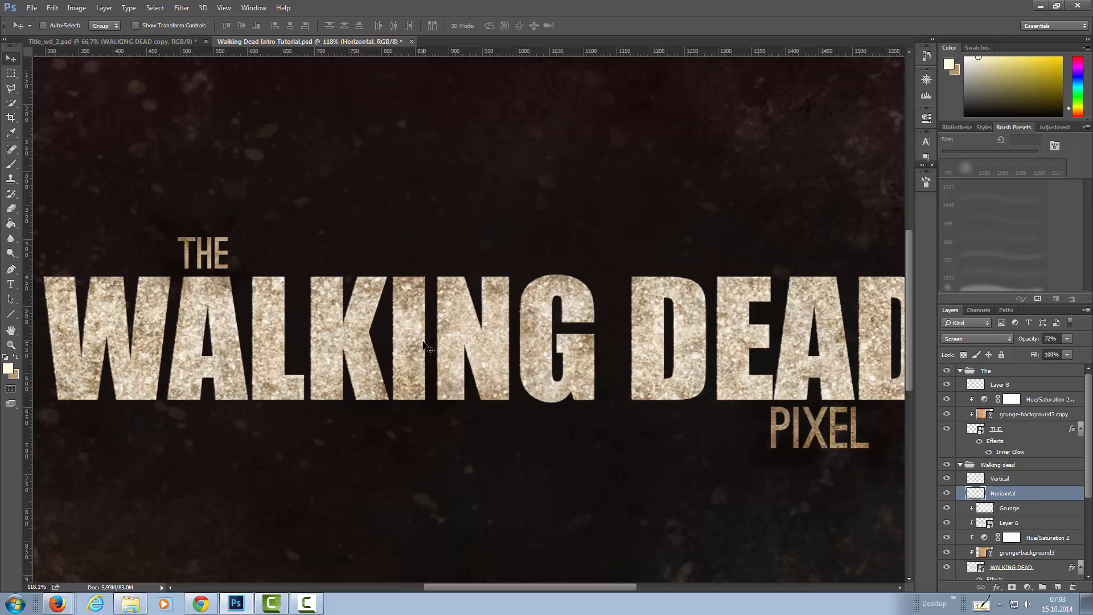
key(Left)
key(Left)
key(Left)
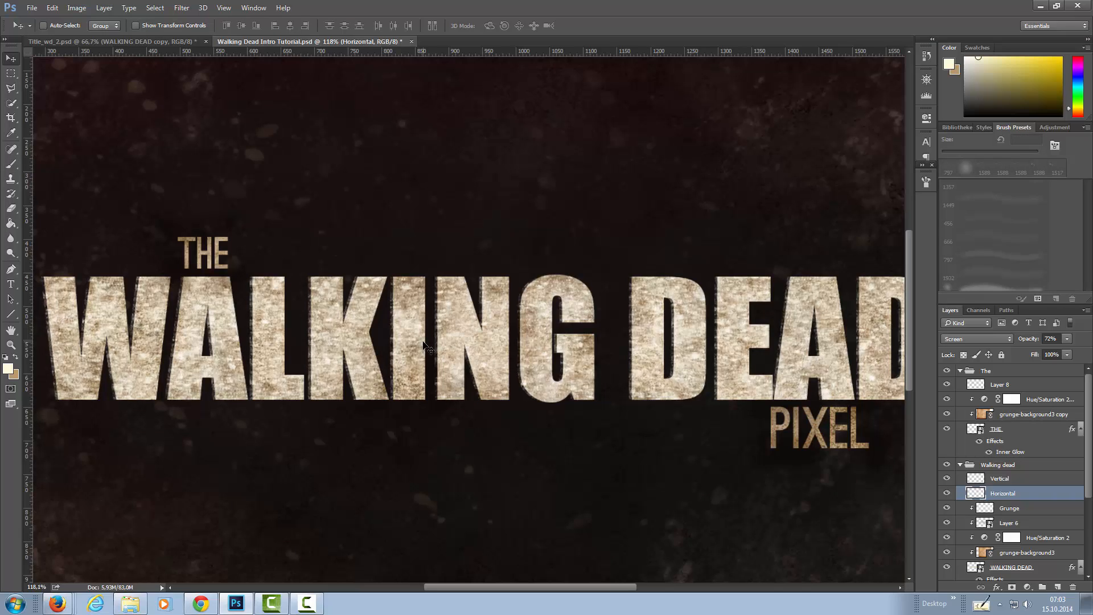
key(Left)
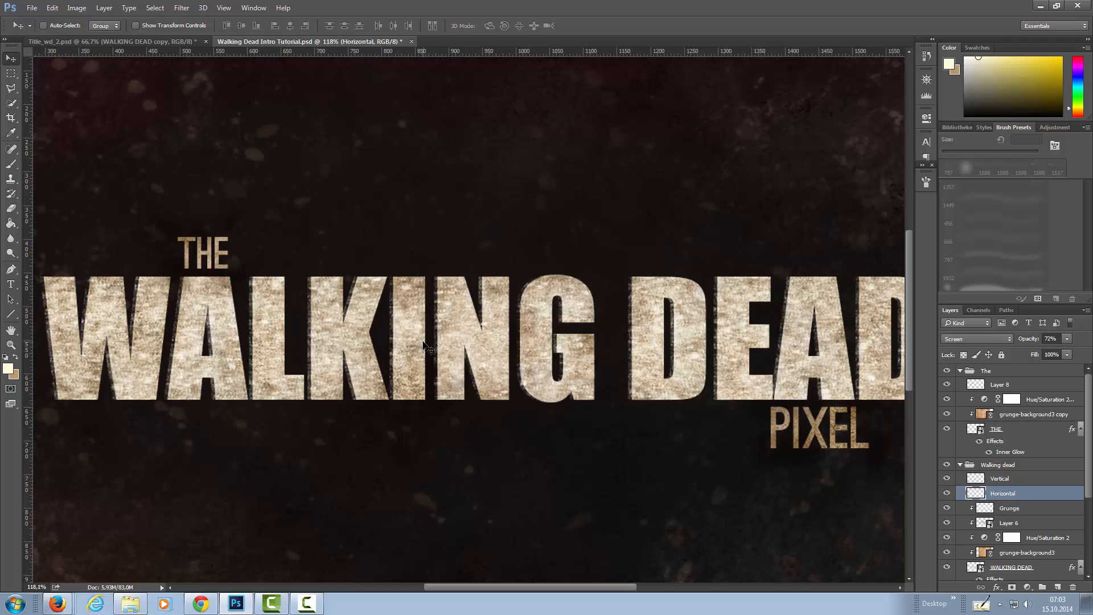
Nudge the Vertical layer about 4 px upward.
click(1033, 482)
key(Up)
key(Up)
key(Up)
key(Up)
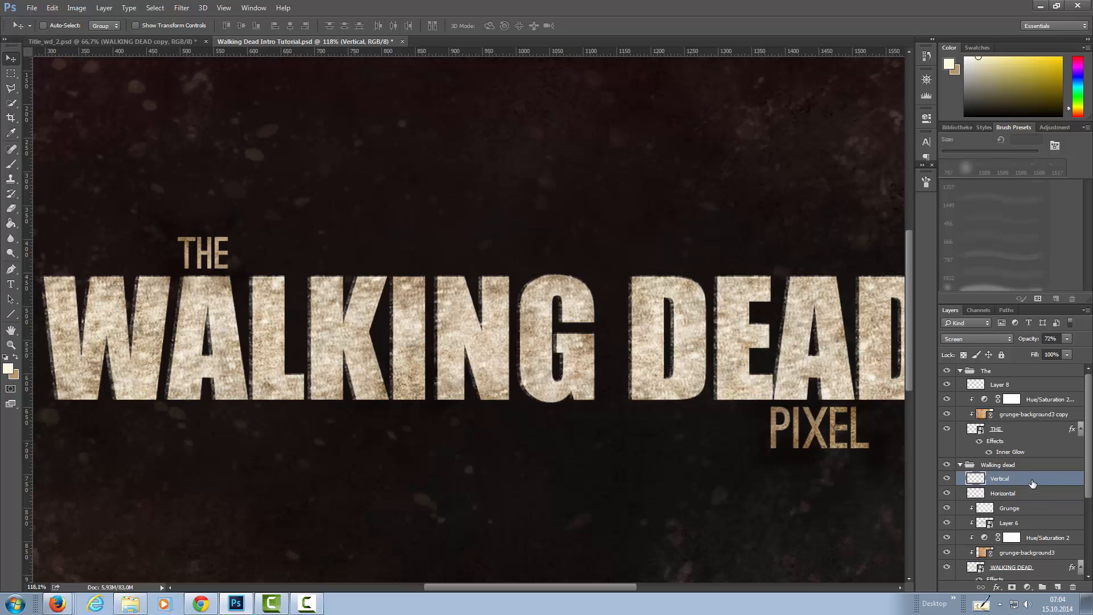
key(Up)
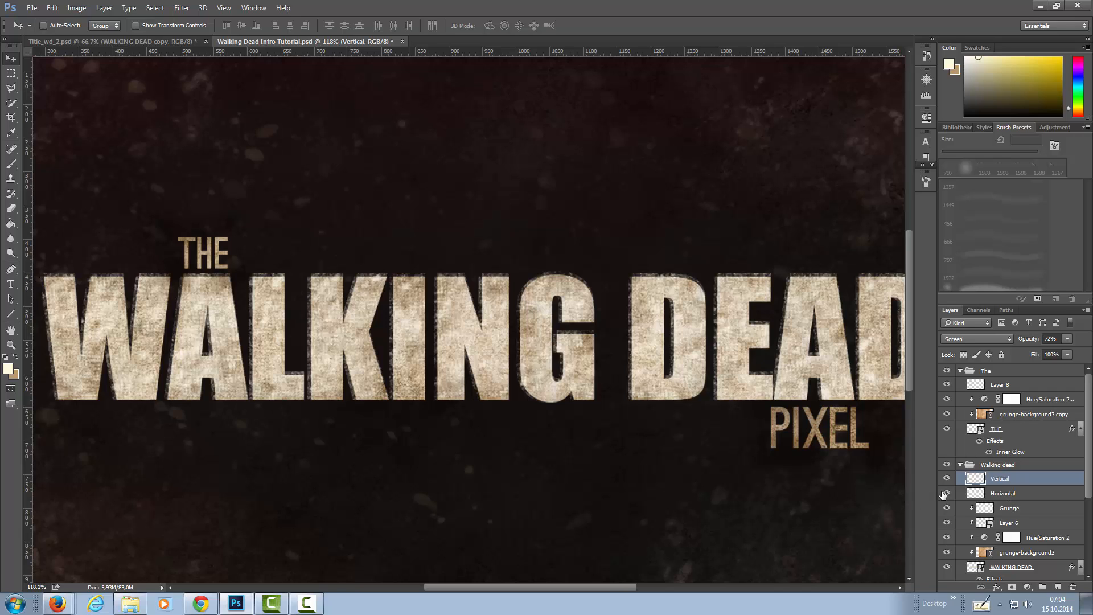
Add a layer mask to the Vertical layer from the WALKING DEAD letter outlines and inspect the mask on its own.
ctrl+click(973, 569)
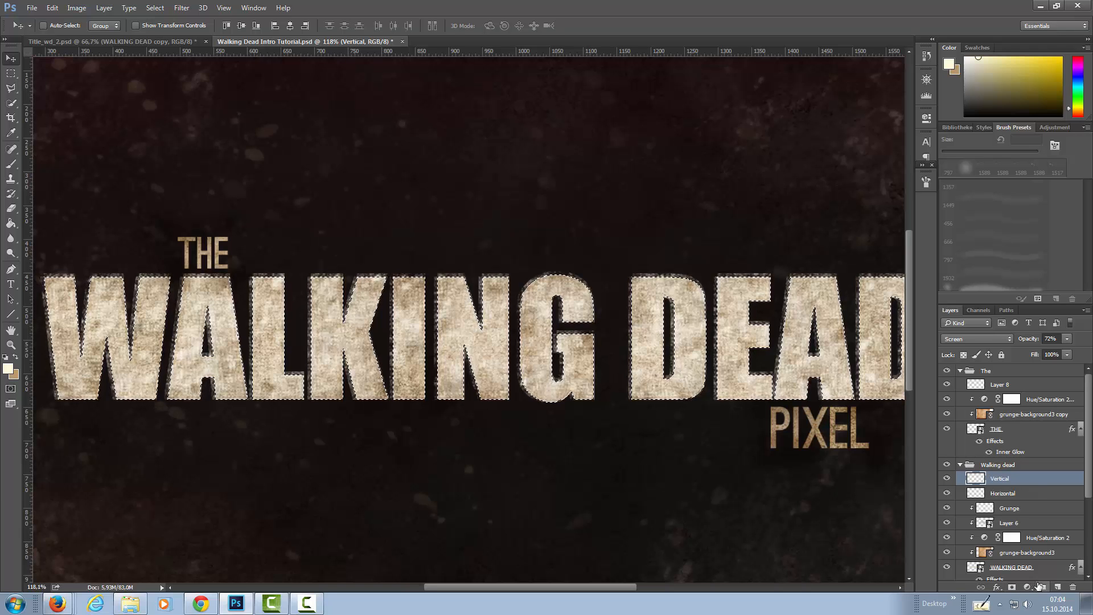
click(1012, 587)
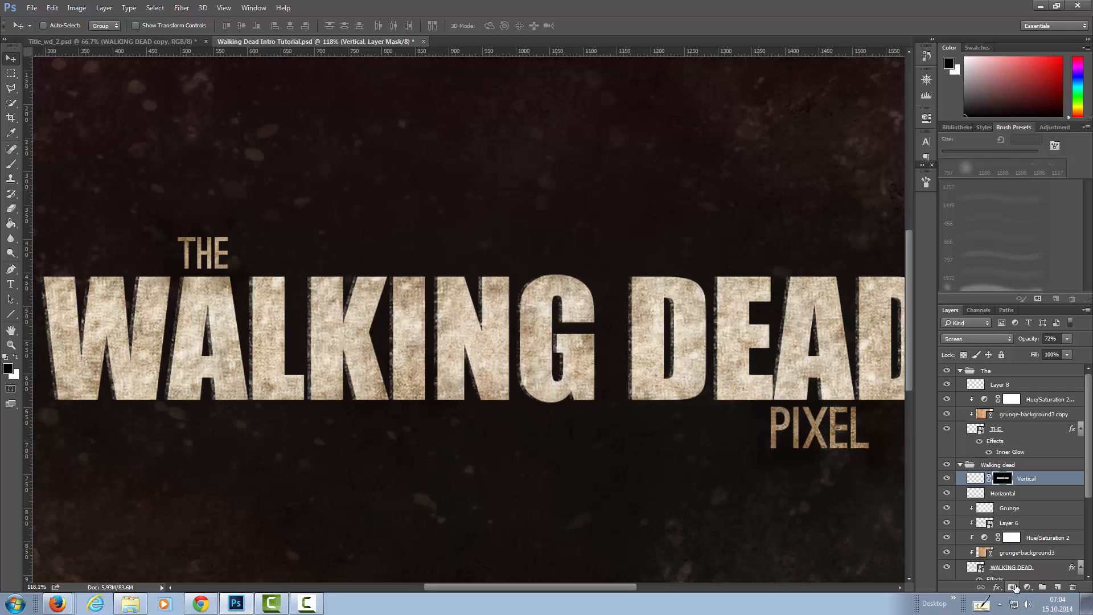
alt+click(1003, 481)
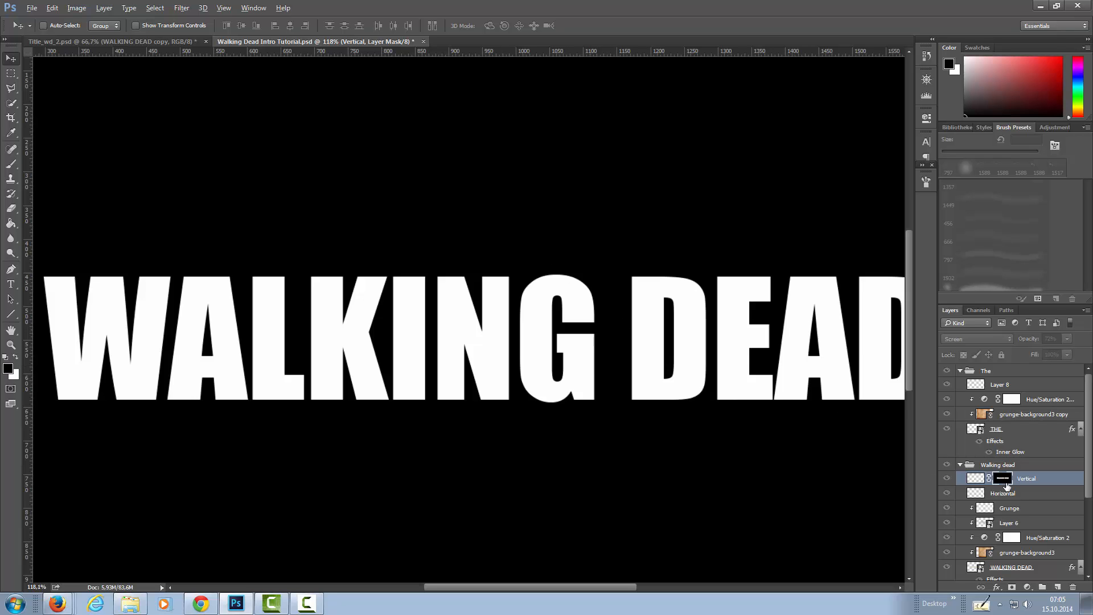
alt+click(1001, 483)
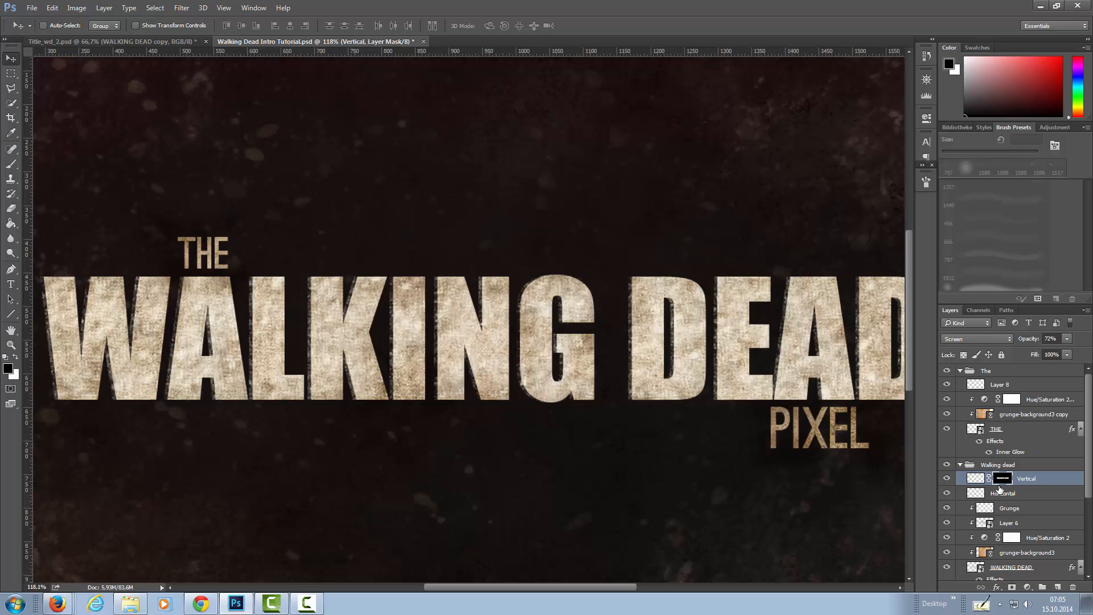
Invert the Vertical layer's mask so the grunge shows only outside the letters, and inspect the mask on its own.
key(ctrl+i)
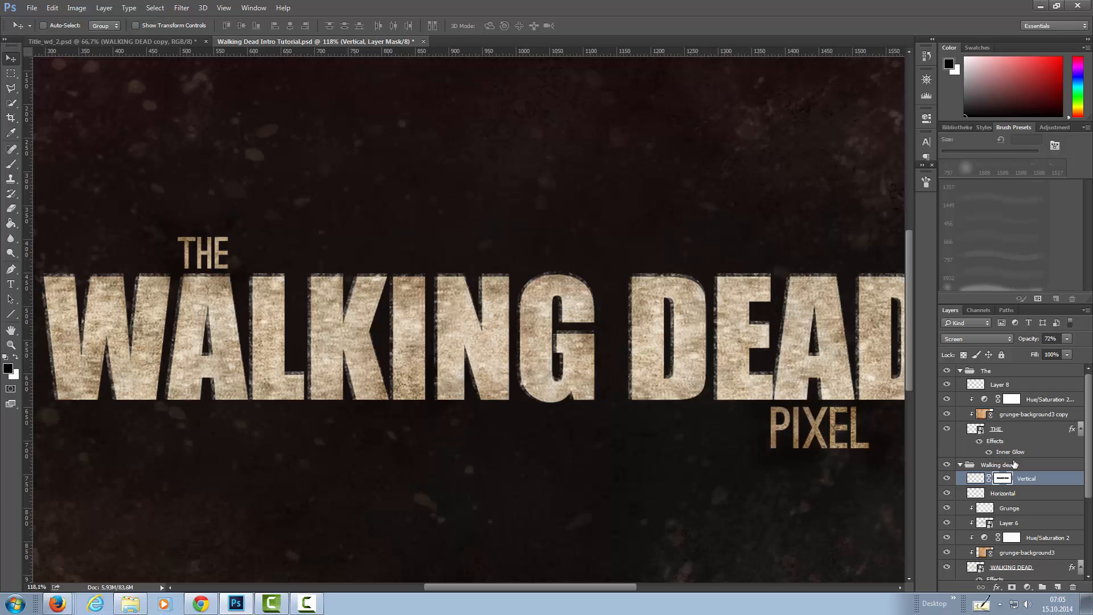
alt+click(1004, 480)
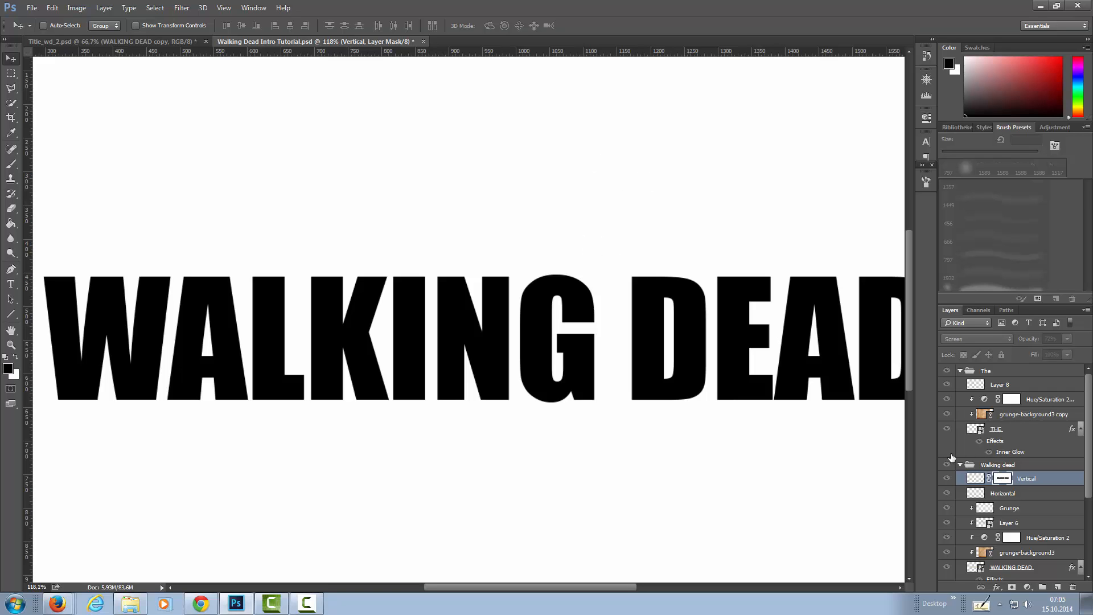
alt+click(1001, 480)
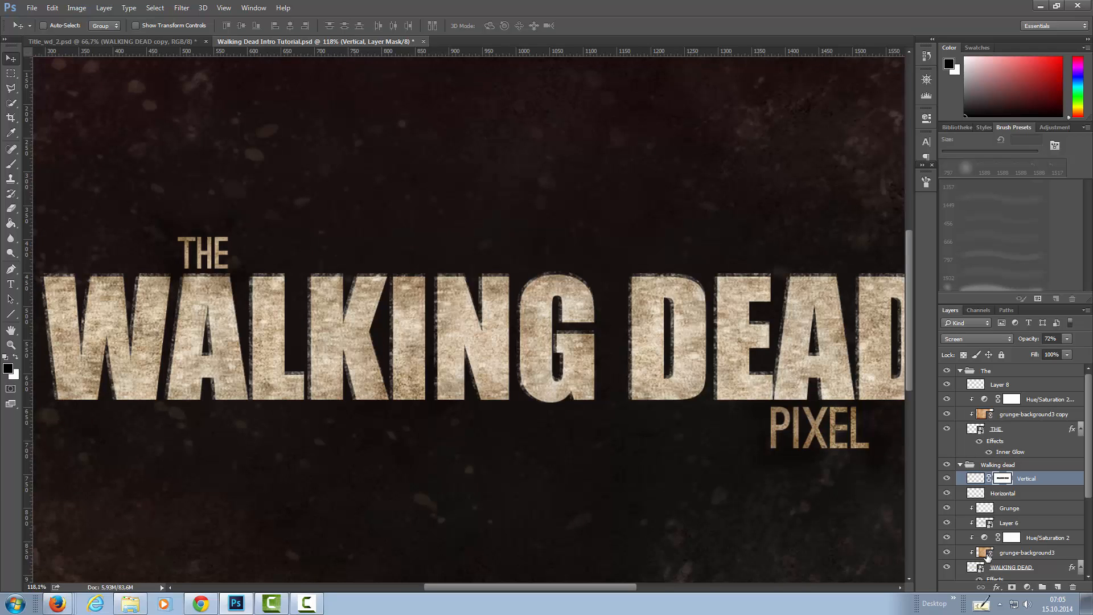
Add a layer mask to the Horizontal layer from the WALKING DEAD letter outlines and invert it.
ctrl+click(976, 568)
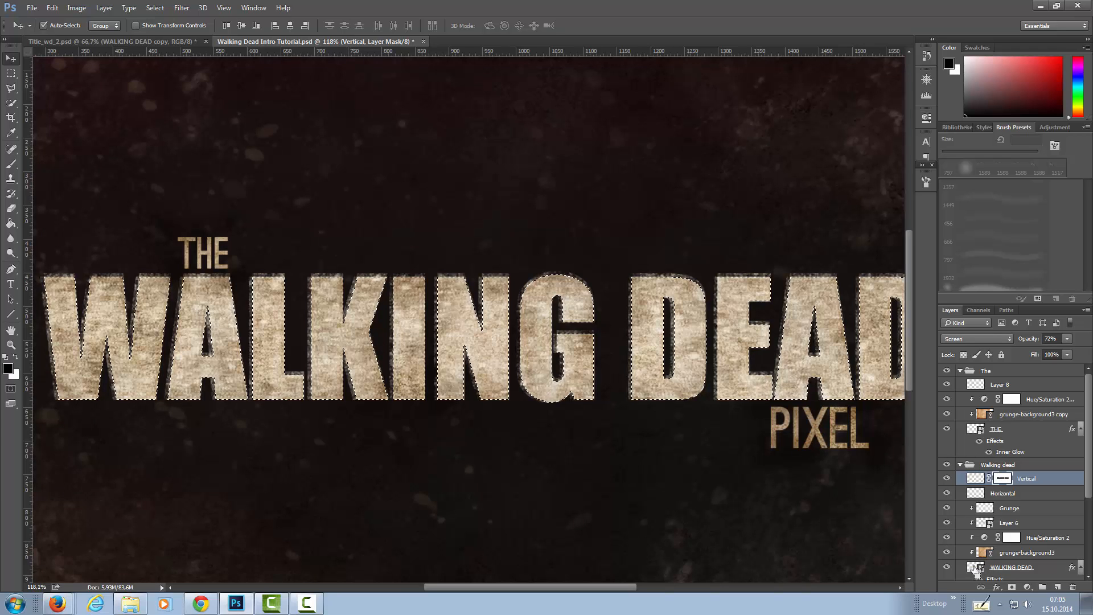
click(1007, 495)
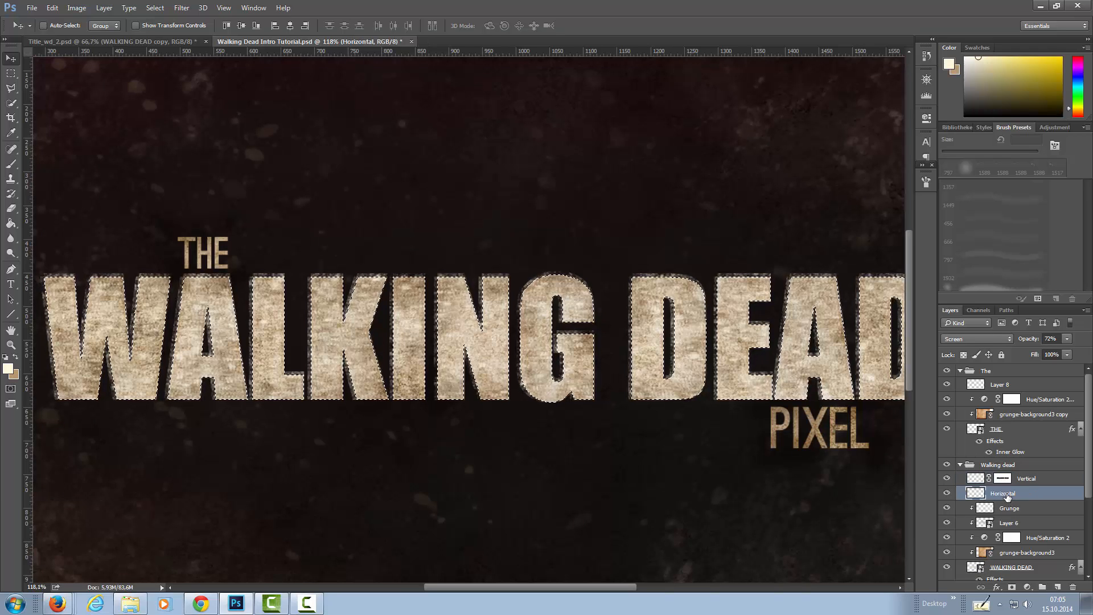
click(1012, 588)
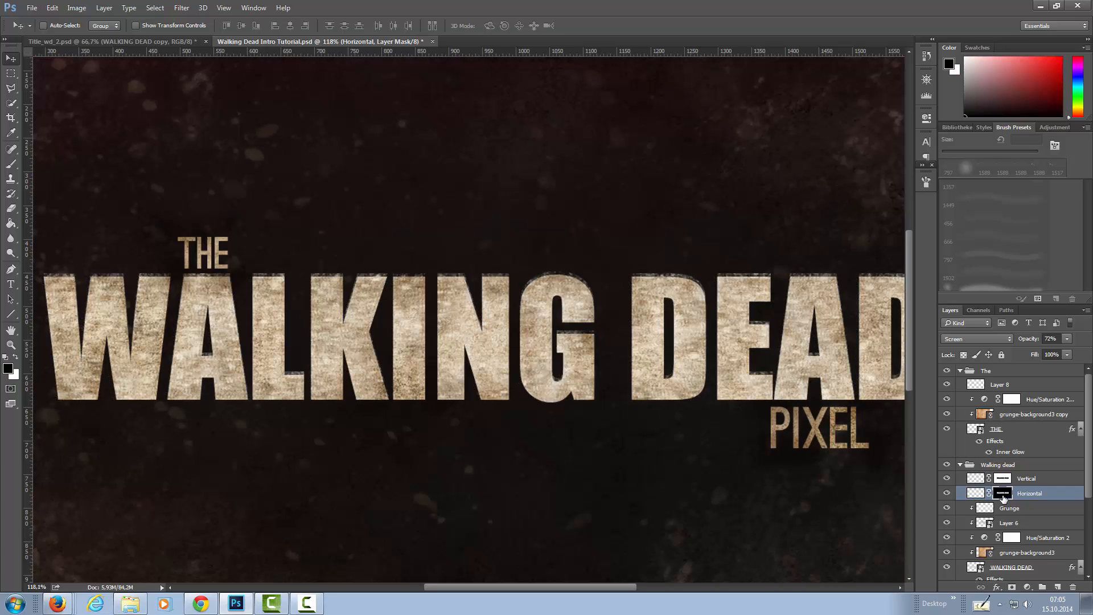
key(ctrl+i)
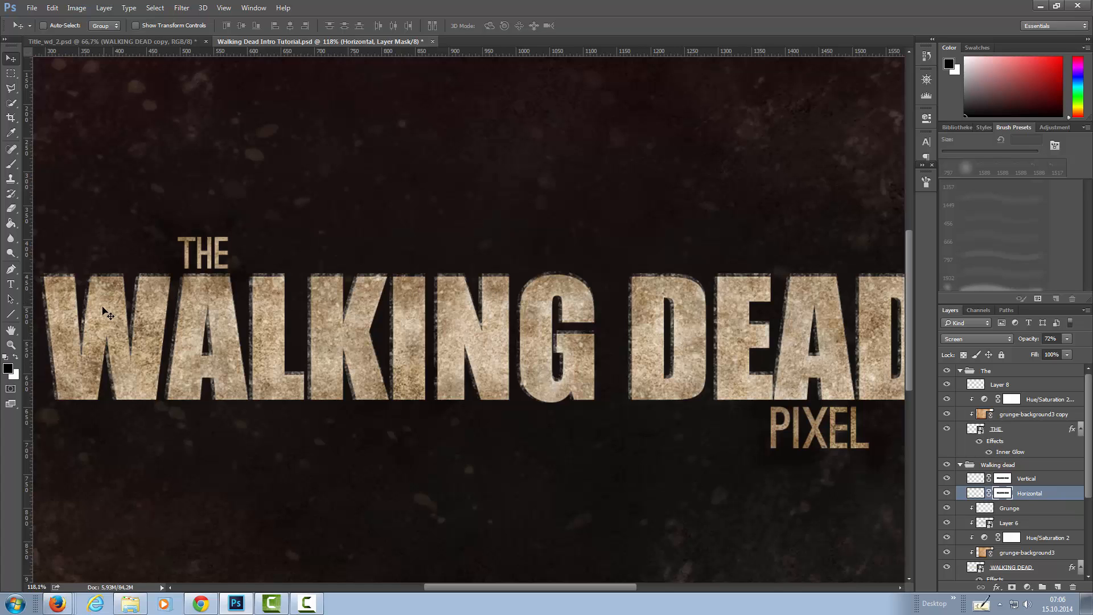
Choose the Brush tool with a soft round tip and reduce its size to 25 px.
drag(106, 307, 176, 311)
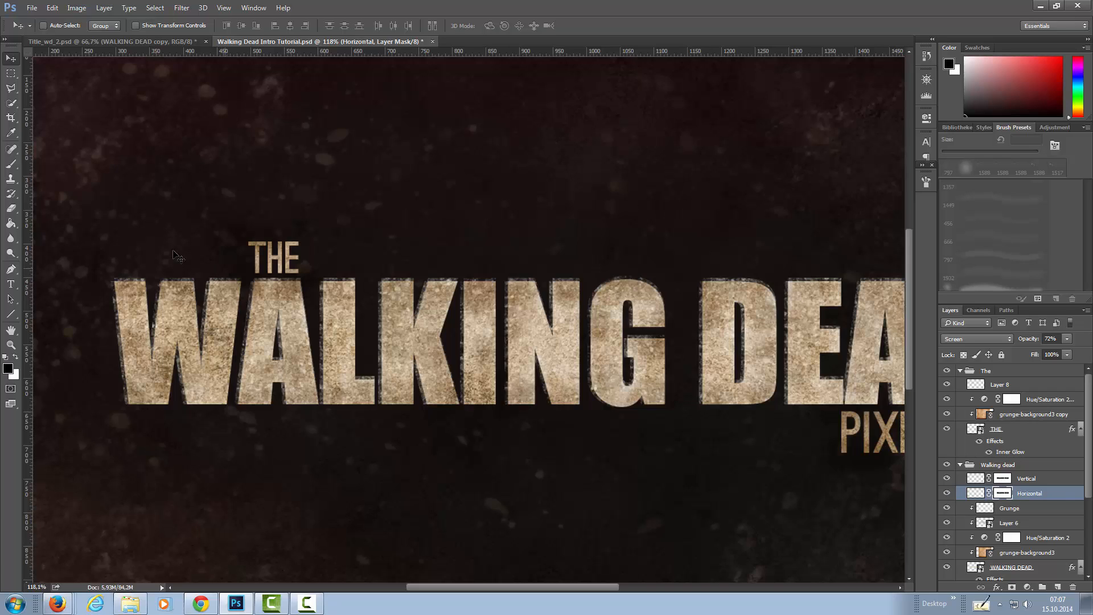
click(12, 165)
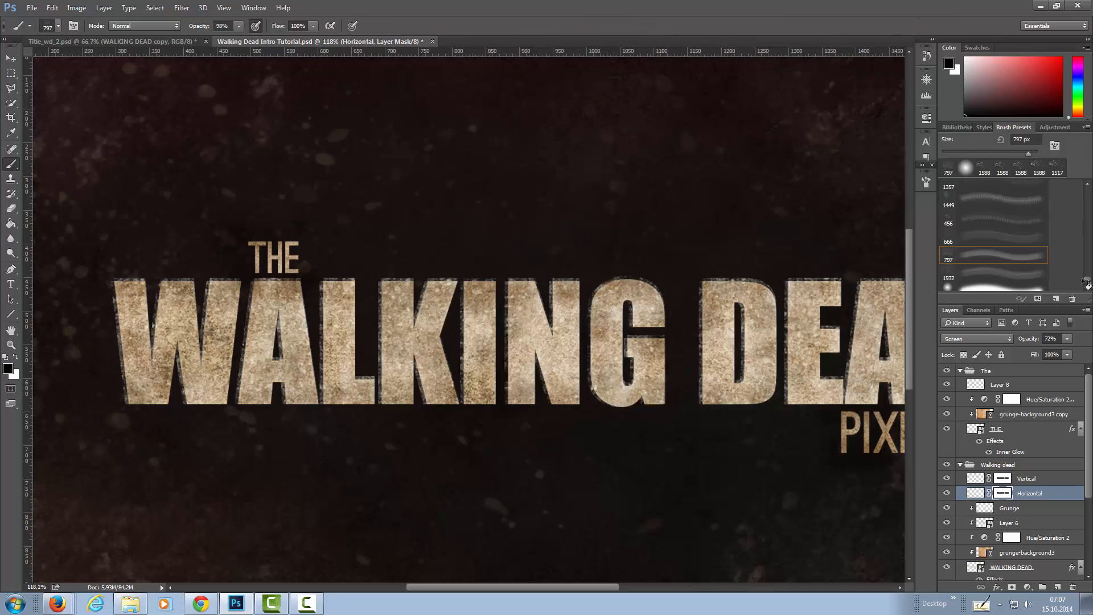
drag(1088, 283, 1087, 193)
click(1005, 189)
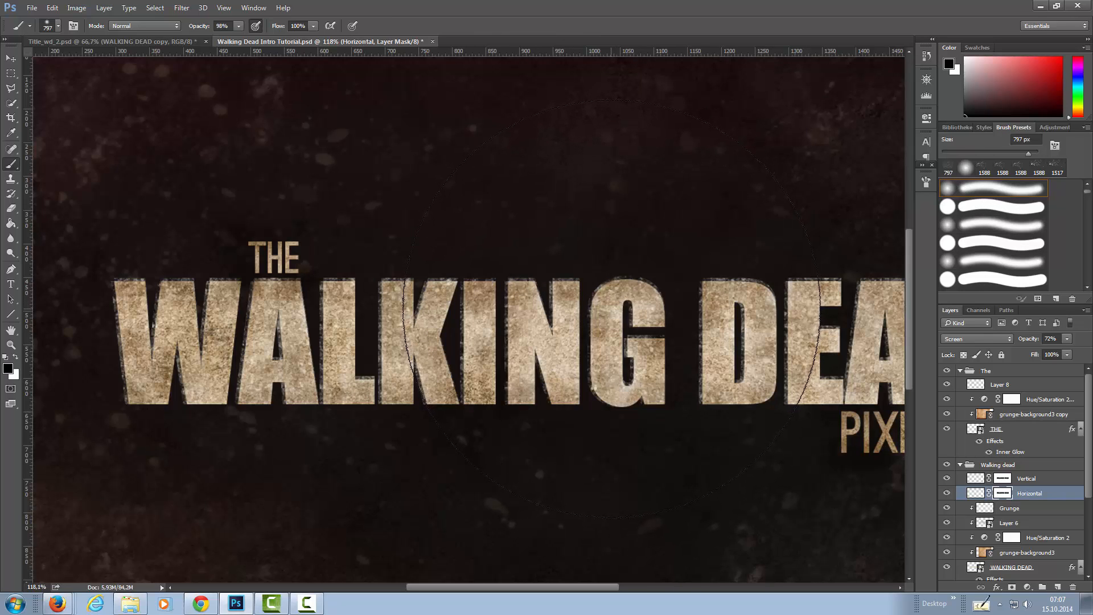
key(bracketleft)
key(bracketleft)
key(bracketleft)
key(bracketleft)
key(bracketleft)
key(bracketleft)
key(bracketleft)
key(bracketleft)
key(bracketleft)
key(bracketleft)
key(bracketleft)
key(bracketleft)
key(bracketleft)
key(bracketleft)
key(bracketleft)
key(bracketleft)
key(bracketleft)
key(bracketleft)
key(bracketleft)
key(bracketleft)
key(bracketleft)
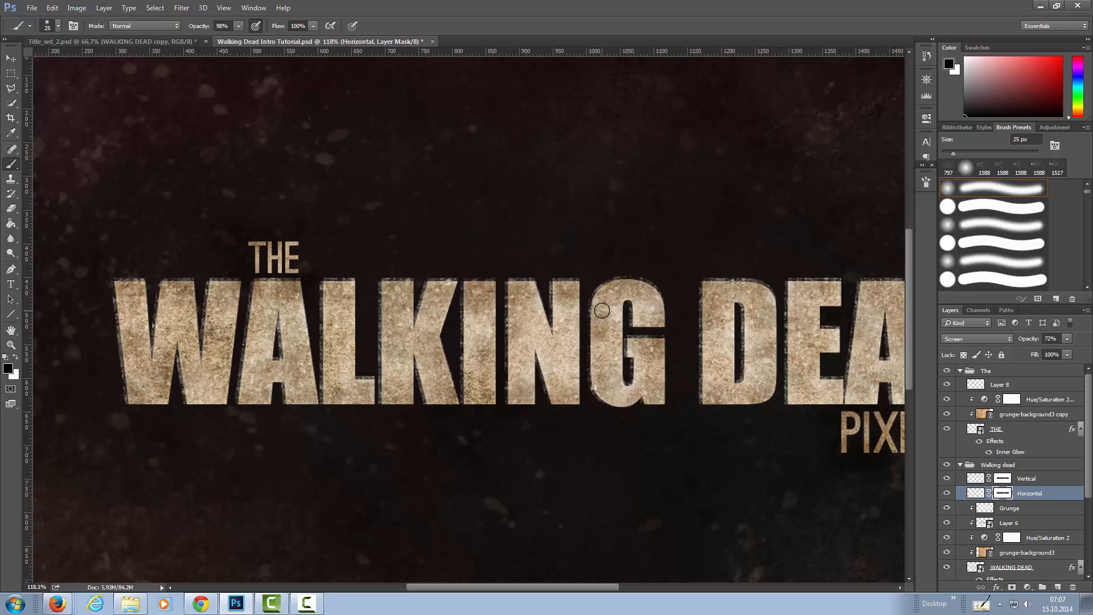
Paint black on the Horizontal mask to thin the grunge edges of the W and first A, reducing the brush to 8 px.
drag(111, 309, 111, 311)
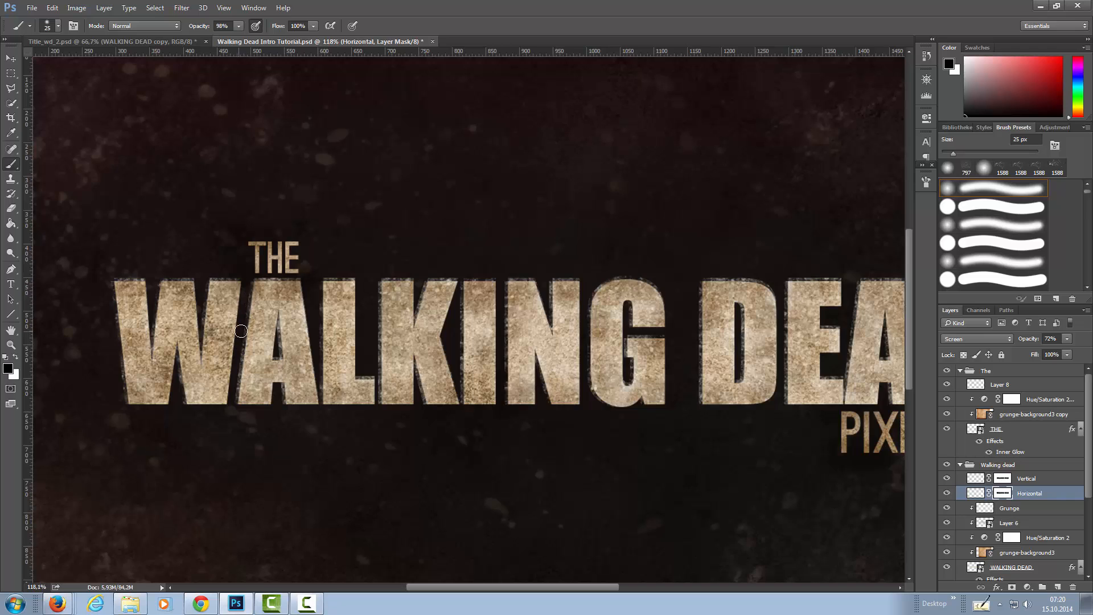
scroll(245, 318, up, 6)
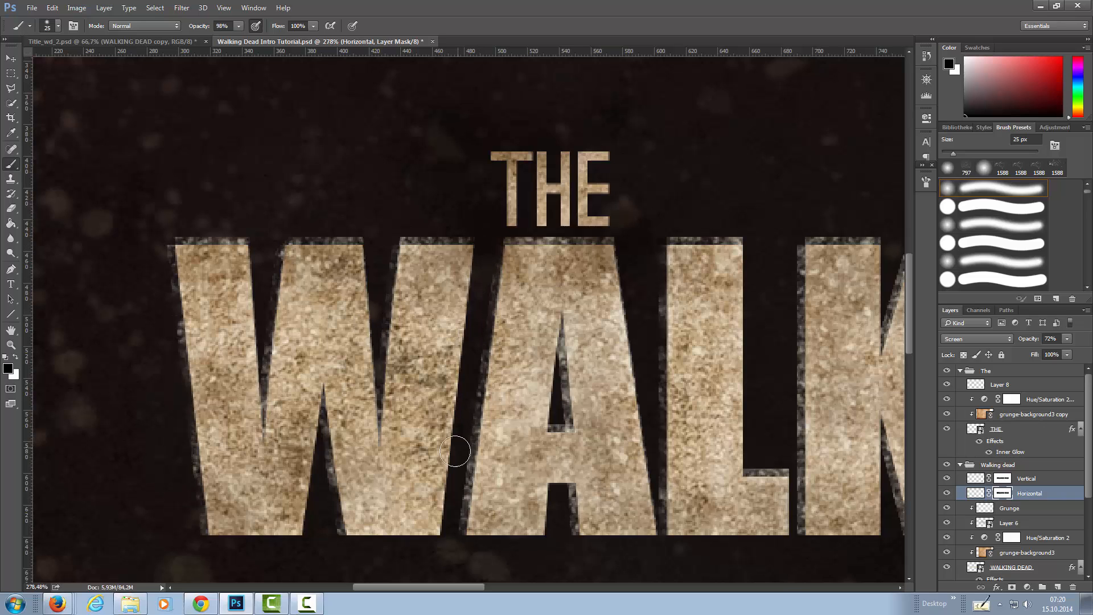
key(bracketleft)
key(bracketleft)
key(bracketleft)
key(bracketleft)
key(bracketleft)
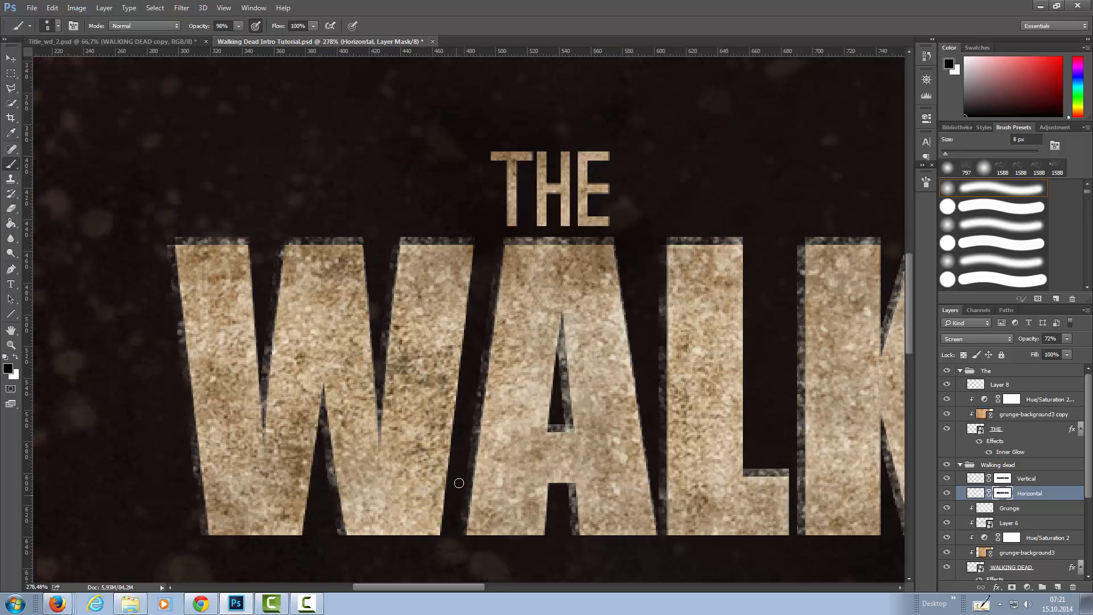
drag(564, 396, 556, 331)
drag(555, 416, 564, 390)
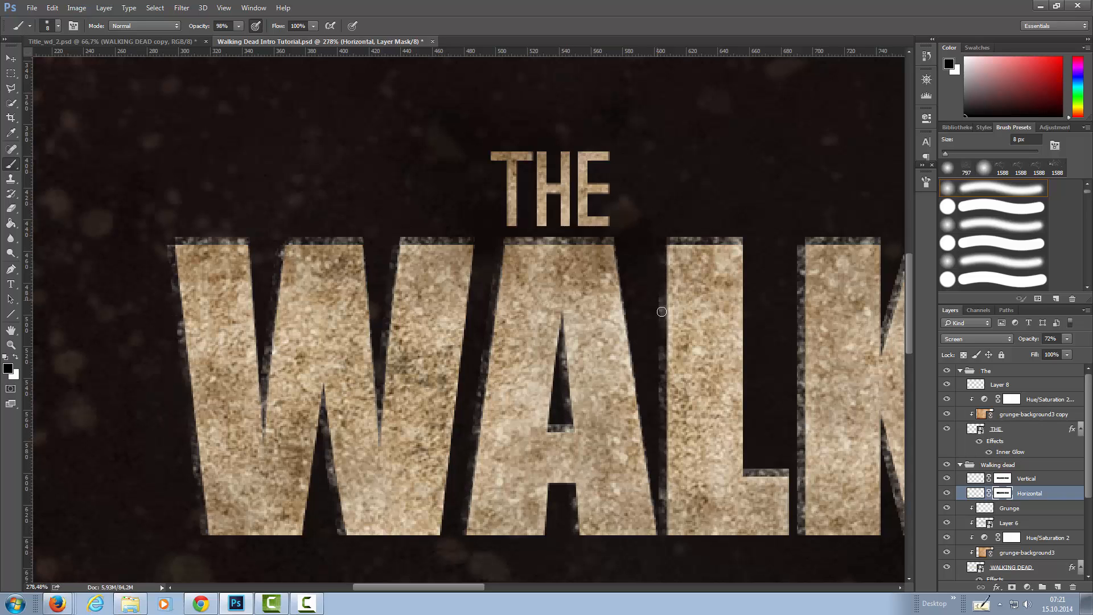
Paint black on the Horizontal mask to roughen the side edges of the L, K, I and N.
drag(656, 490, 655, 523)
mouse_move(794, 244)
mouse_down()
mouse_move(793, 395)
mouse_move(802, 370)
mouse_move(796, 359)
mouse_move(791, 428)
mouse_move(801, 441)
mouse_move(790, 420)
mouse_move(790, 457)
mouse_move(815, 490)
mouse_move(798, 500)
mouse_move(794, 521)
mouse_up()
drag(798, 373, 547, 379)
mouse_move(657, 254)
mouse_down()
mouse_move(622, 335)
mouse_move(639, 498)
mouse_move(616, 486)
mouse_move(651, 526)
mouse_move(629, 494)
mouse_up()
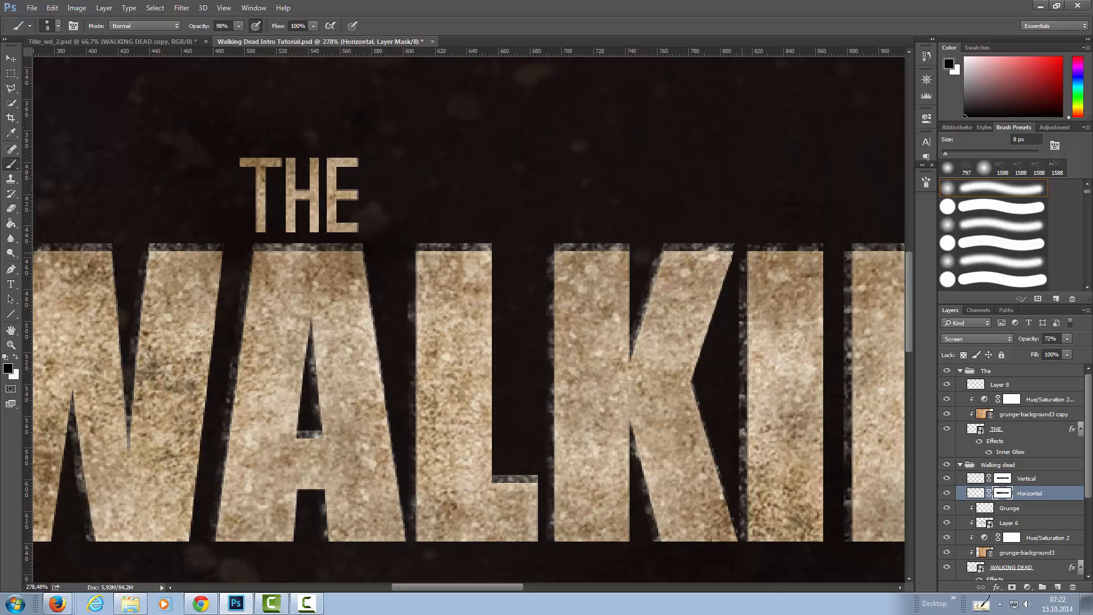
drag(740, 325, 738, 491)
mouse_move(843, 257)
mouse_down()
mouse_move(846, 458)
mouse_move(727, 368)
mouse_up()
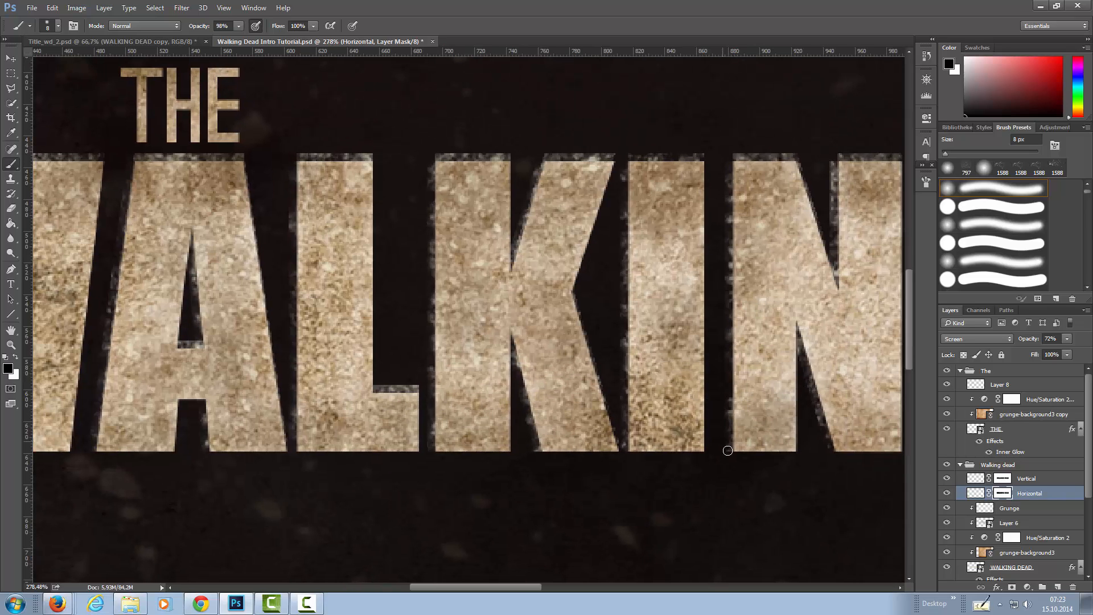
Paint black on the Horizontal mask along the inner edges of the N, the G's side edges and the first D's outer edge.
mouse_move(834, 162)
mouse_down()
mouse_move(837, 268)
mouse_move(667, 248)
mouse_up()
mouse_move(786, 211)
mouse_down()
mouse_move(760, 229)
mouse_move(759, 283)
mouse_up()
mouse_move(755, 404)
mouse_down()
mouse_move(754, 431)
mouse_move(781, 474)
mouse_move(771, 473)
mouse_move(811, 496)
mouse_move(757, 424)
mouse_move(759, 446)
mouse_up()
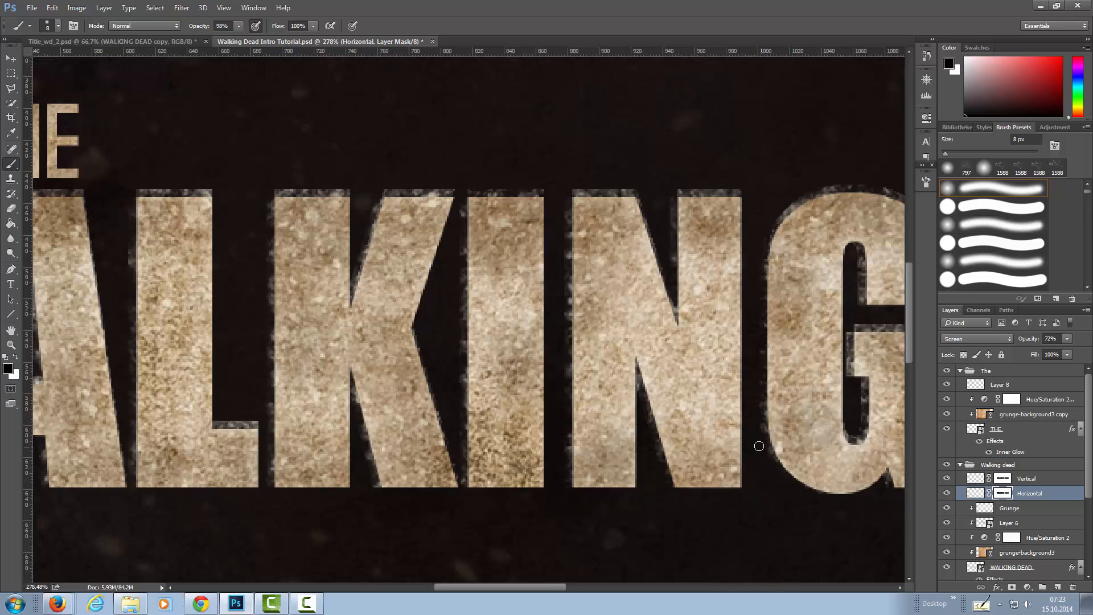
drag(854, 287, 764, 310)
mouse_move(755, 355)
mouse_down()
mouse_move(766, 440)
mouse_move(774, 402)
mouse_up()
drag(811, 451, 622, 446)
drag(743, 293, 742, 498)
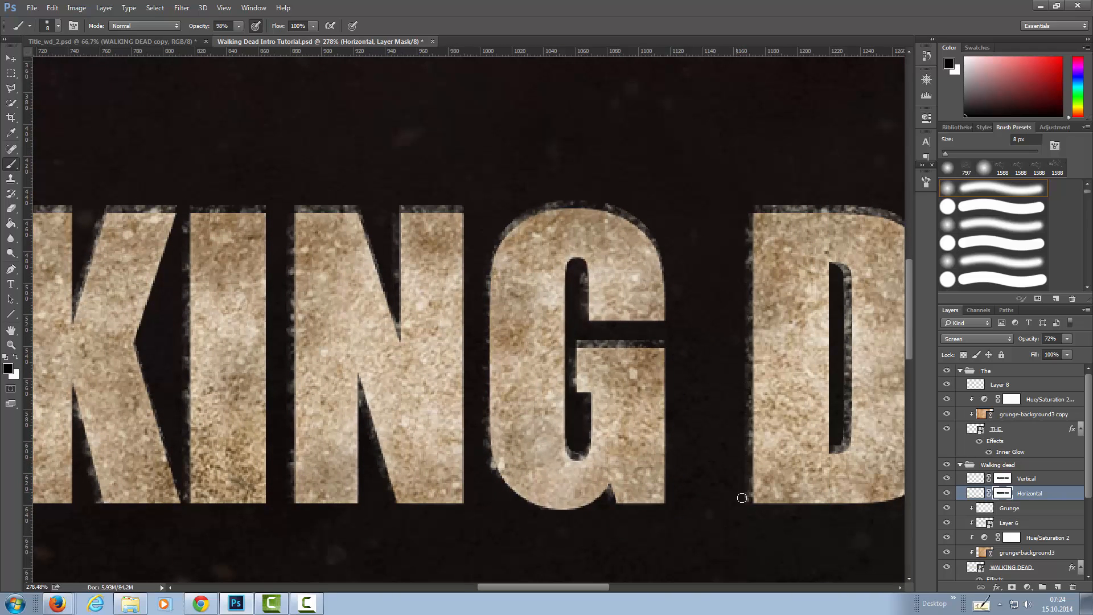
Paint black on the Horizontal mask to roughen the side edges of the letters in DEAD.
drag(757, 215, 607, 228)
drag(692, 276, 693, 459)
mouse_move(799, 233)
mouse_down()
mouse_move(804, 274)
mouse_move(787, 296)
mouse_move(801, 310)
mouse_move(797, 442)
mouse_move(765, 370)
mouse_move(740, 402)
mouse_move(747, 453)
mouse_up()
drag(802, 413, 616, 457)
drag(732, 212, 690, 470)
drag(795, 339, 810, 500)
drag(877, 333, 703, 344)
drag(722, 222, 717, 406)
mouse_move(718, 393)
mouse_down()
mouse_move(664, 320)
mouse_move(665, 433)
mouse_up()
drag(760, 202, 754, 377)
Paint black on the Vertical layer's mask to break up the grunge along the upper edges of the letters in DEAD.
click(1020, 481)
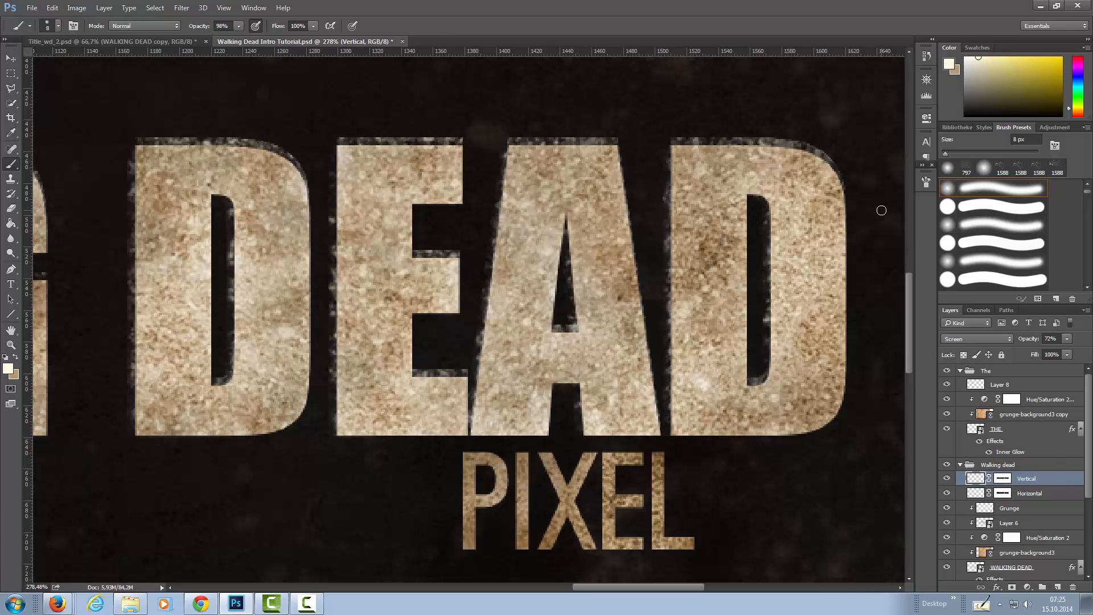
drag(807, 139, 515, 137)
drag(556, 329, 575, 328)
drag(773, 380, 752, 382)
mouse_move(545, 138)
mouse_down()
mouse_move(345, 132)
mouse_move(372, 138)
mouse_up()
drag(424, 205, 652, 191)
drag(642, 235, 675, 241)
drag(640, 359, 694, 353)
mouse_move(534, 147)
mouse_down()
mouse_move(487, 124)
mouse_move(372, 120)
mouse_move(390, 119)
mouse_up()
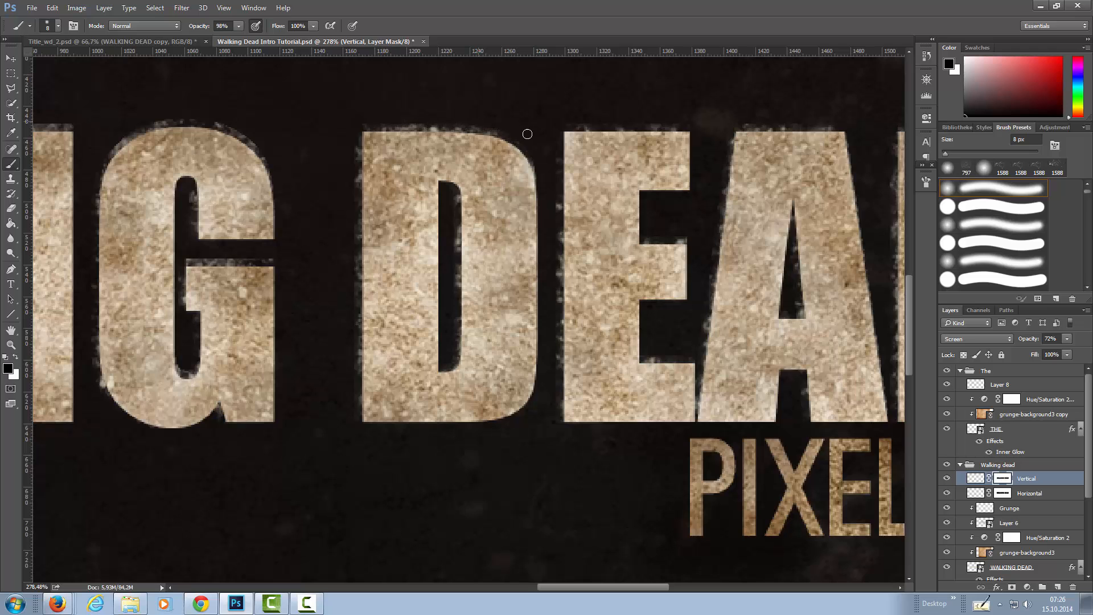
Paint black on the Vertical mask to break up the grunge along the upper edges of the letters in WALKING.
drag(288, 302, 618, 344)
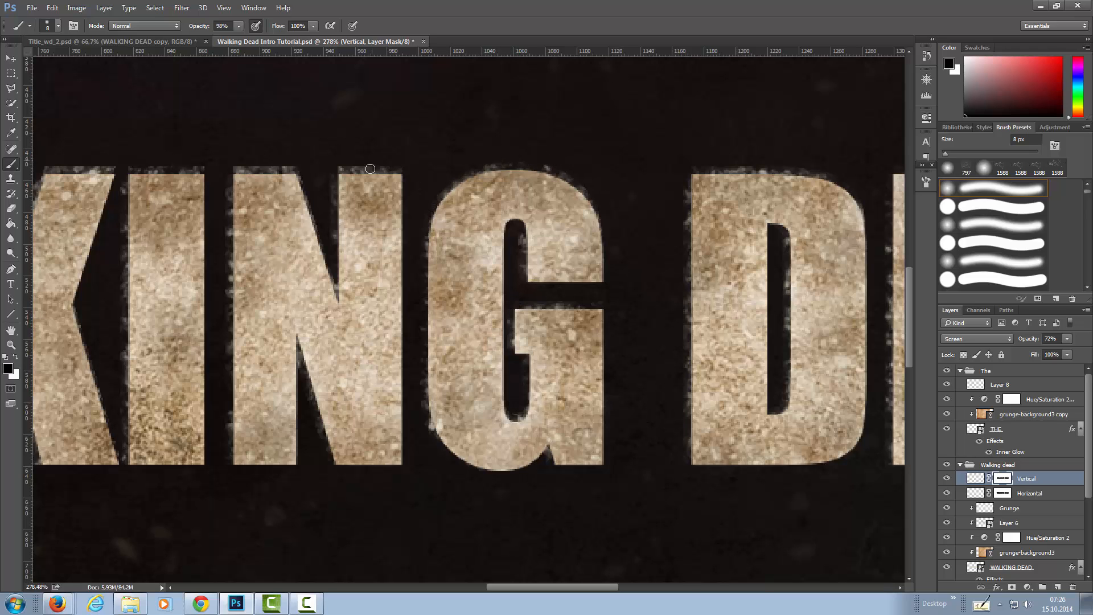
drag(235, 166, 272, 166)
drag(168, 194, 524, 219)
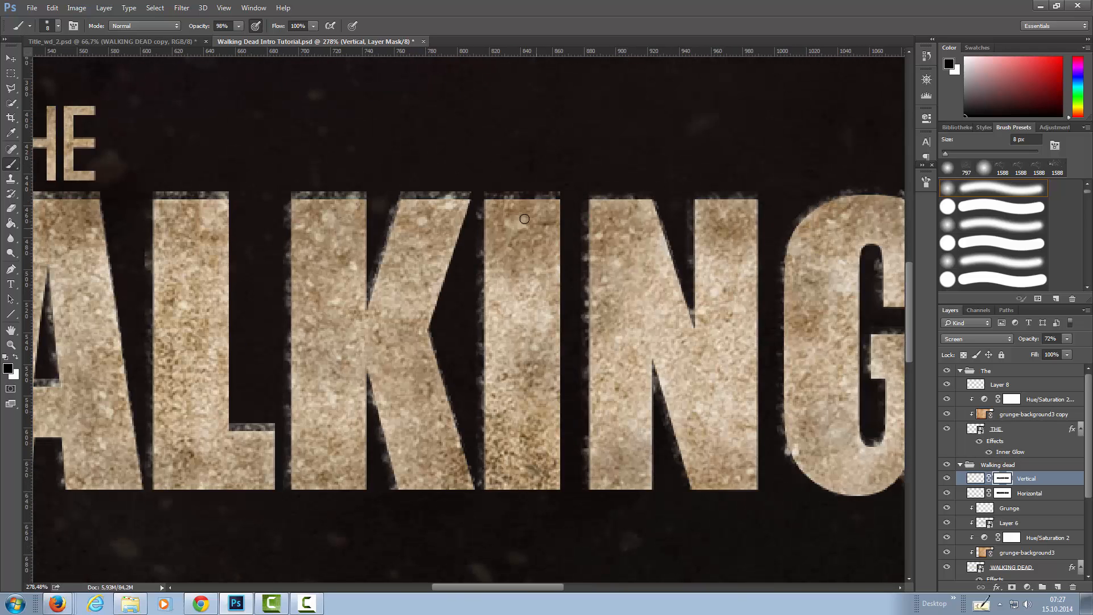
mouse_move(474, 186)
mouse_down()
mouse_move(422, 188)
mouse_move(392, 214)
mouse_up()
drag(357, 308, 539, 332)
mouse_move(551, 214)
mouse_down()
mouse_move(474, 217)
mouse_move(504, 211)
mouse_up()
mouse_move(428, 215)
mouse_down()
mouse_move(753, 245)
mouse_move(677, 243)
mouse_up()
drag(777, 477, 738, 477)
mouse_move(603, 250)
mouse_down()
mouse_move(497, 249)
mouse_move(663, 236)
mouse_up()
mouse_move(563, 249)
mouse_down()
mouse_move(480, 233)
mouse_move(537, 242)
mouse_move(347, 237)
mouse_up()
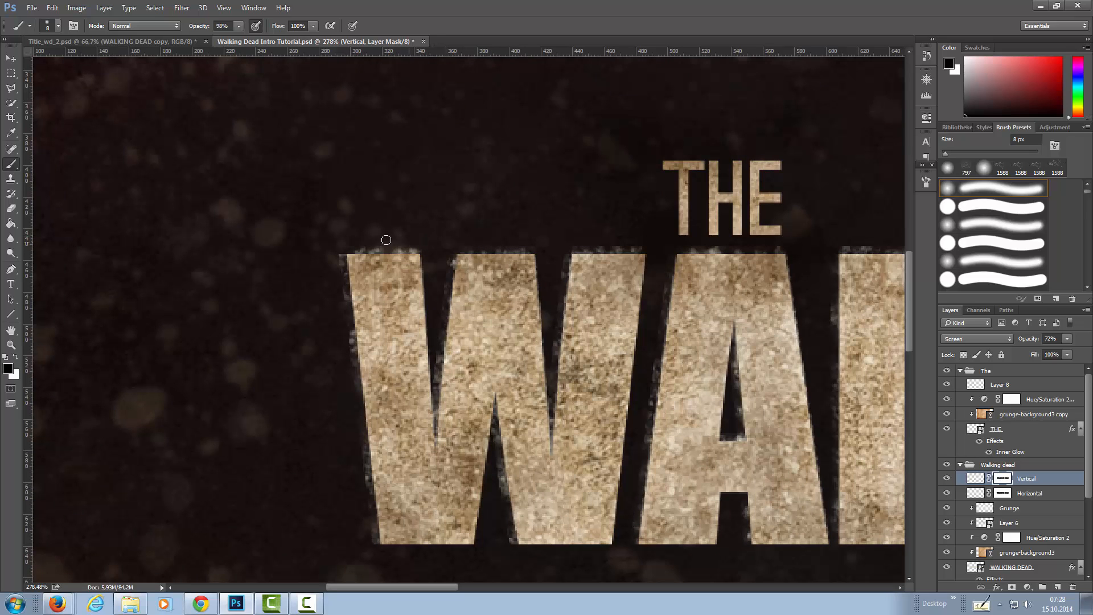
Return to the Horizontal layer's mask and touch up the remaining side edges across WALKING DEAD in black.
double_click(1003, 493)
drag(581, 450, 496, 434)
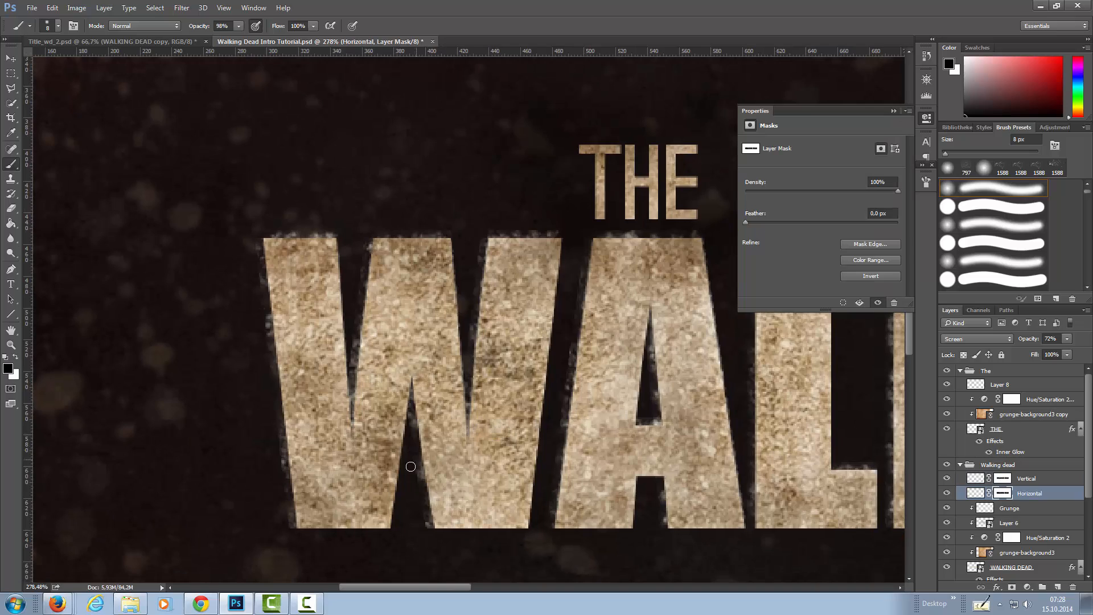
drag(821, 434, 542, 435)
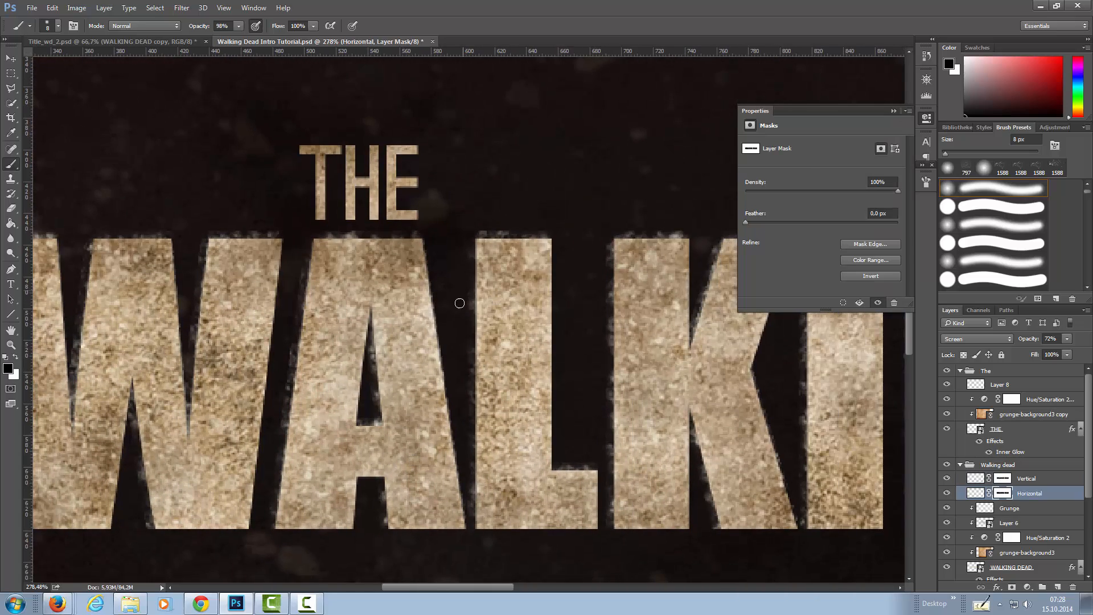
drag(459, 302, 231, 308)
drag(1034, 464, 417, 462)
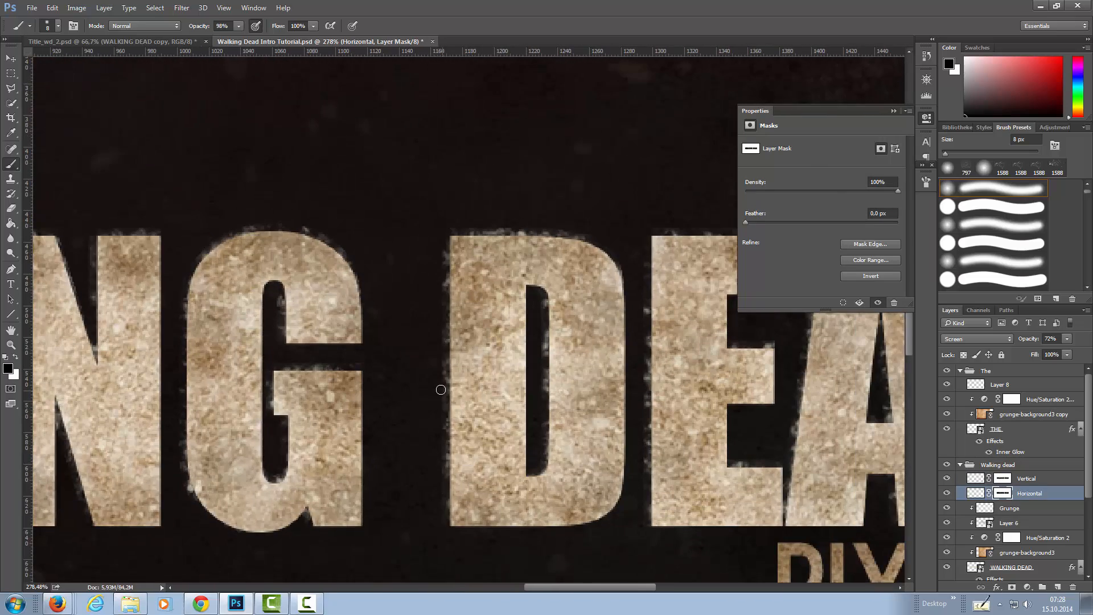
scroll(444, 456, right, 5)
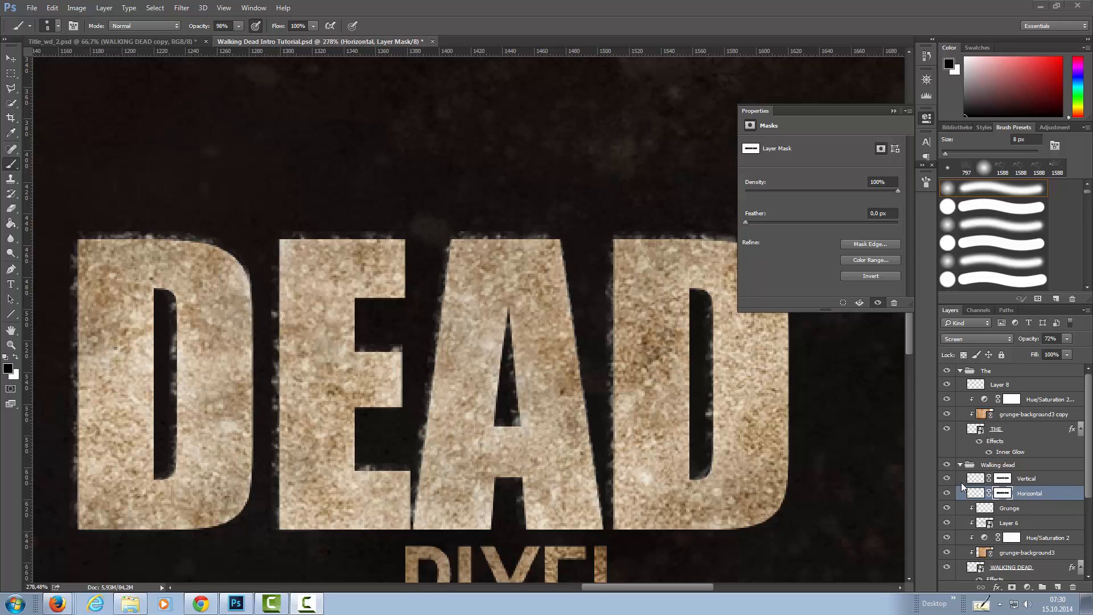
Convert the Horizontal and Vertical layers to smart objects.
right_click(1051, 496)
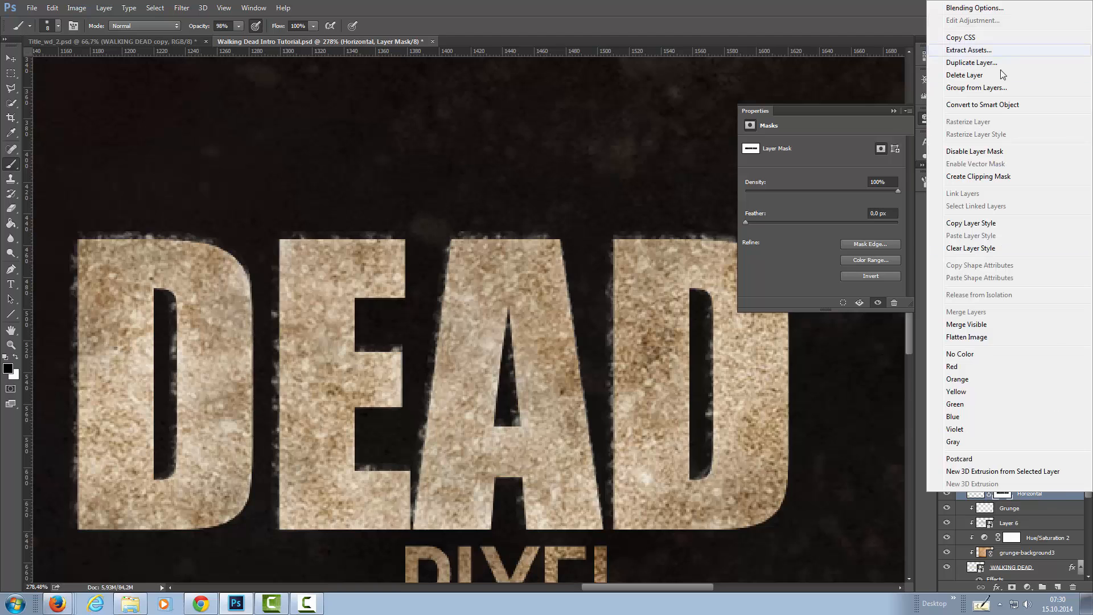
click(996, 105)
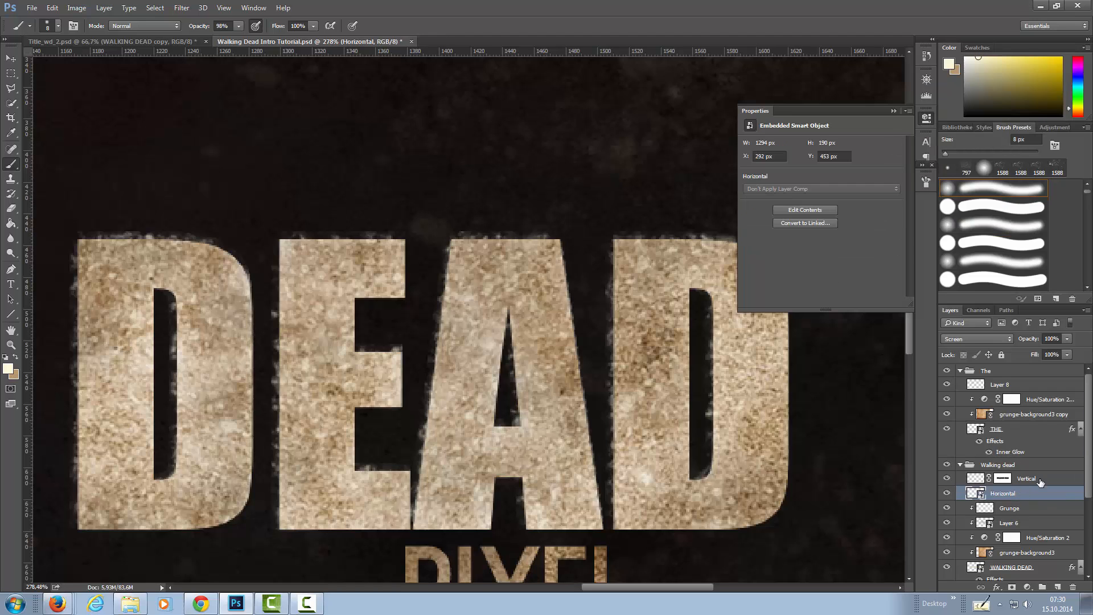
right_click(1039, 481)
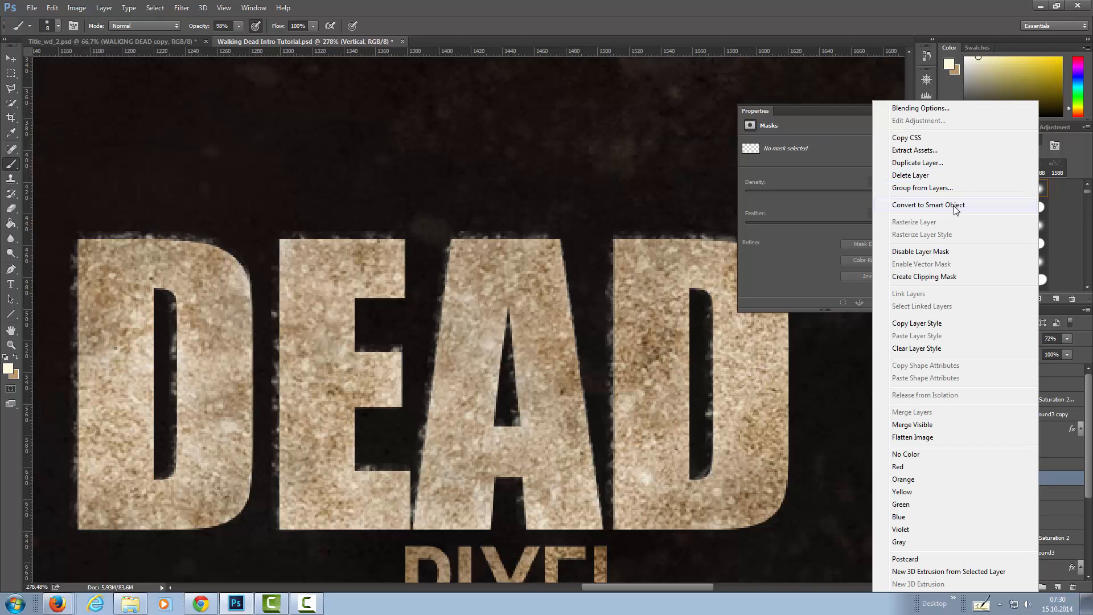
click(955, 208)
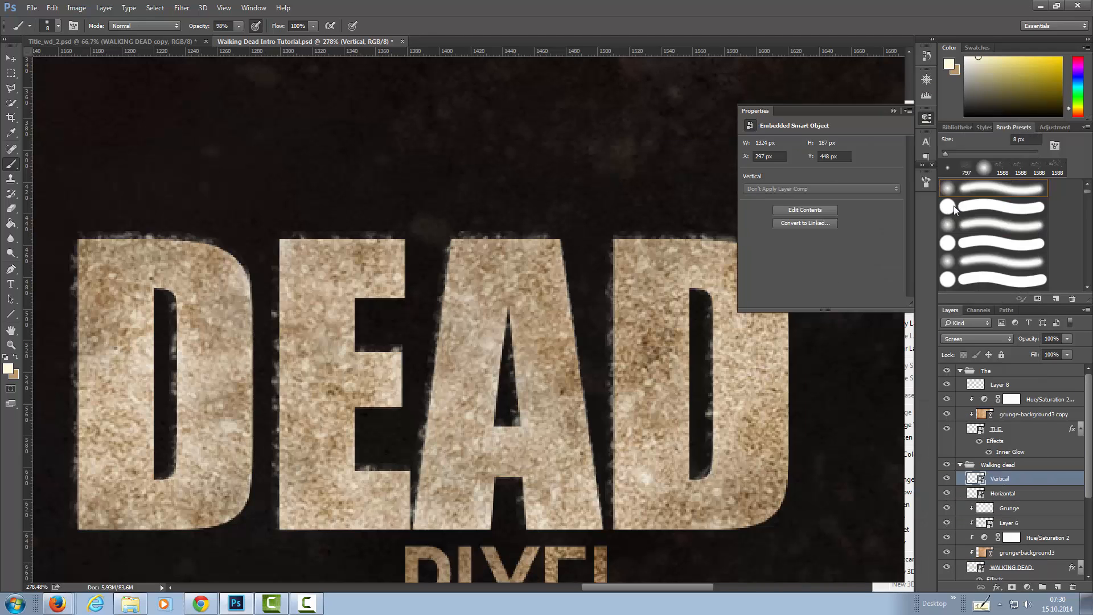
Apply a Gaussian Blur with a 0.8 px radius to the Horizontal smart object in the Walking dead group.
click(978, 493)
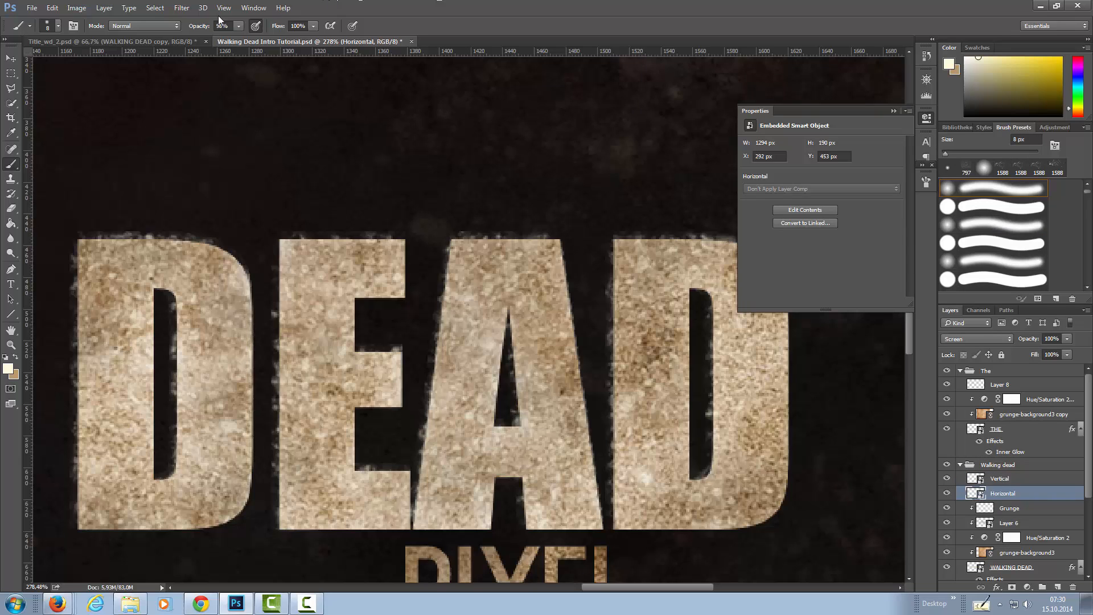
click(182, 7)
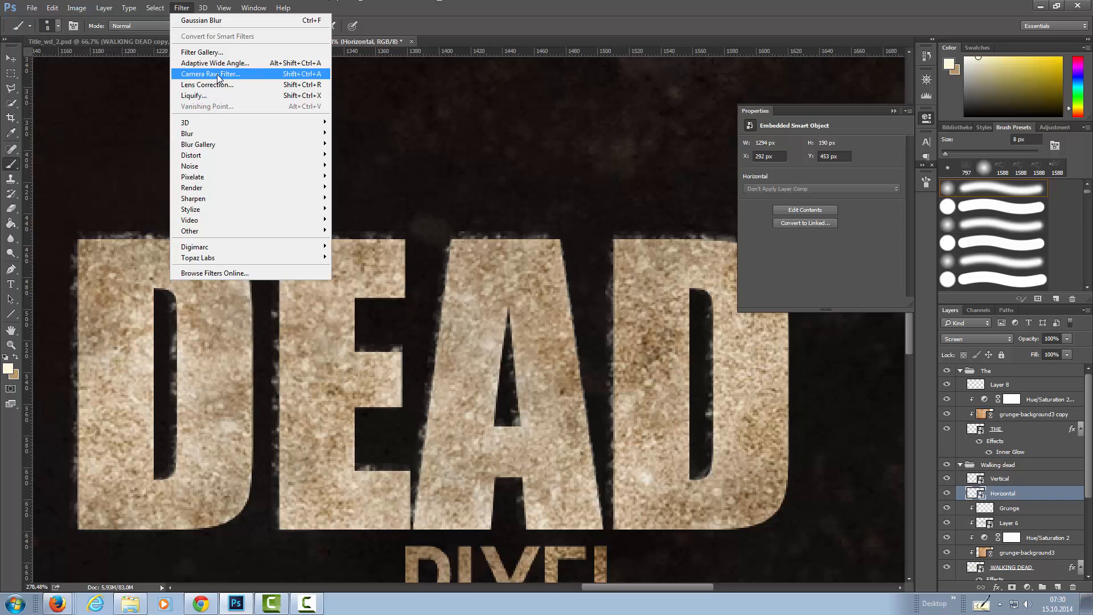
mouse_move(225, 133)
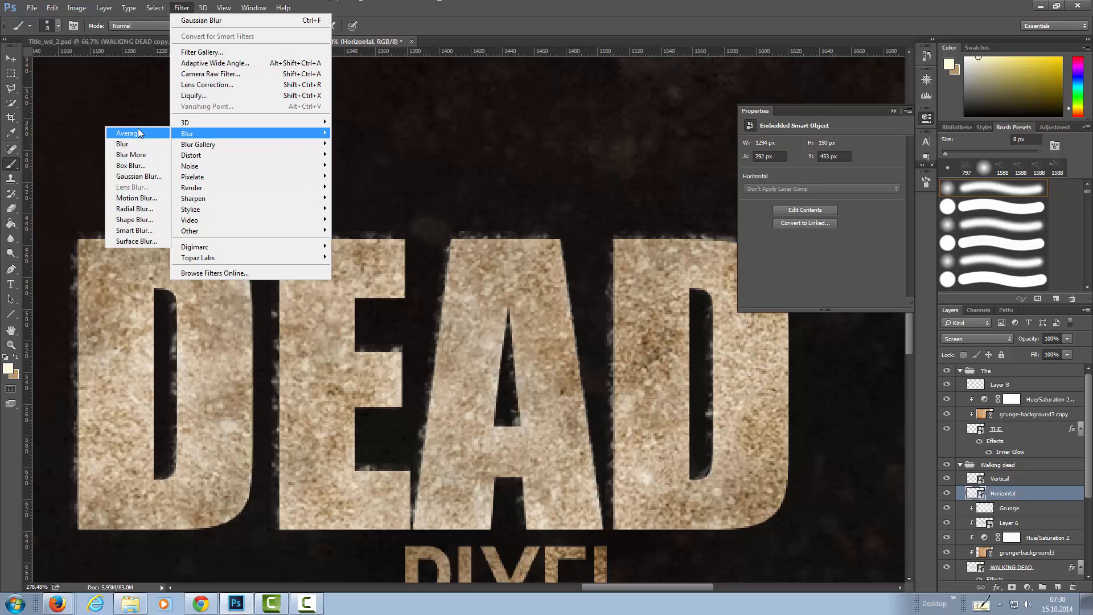
click(139, 176)
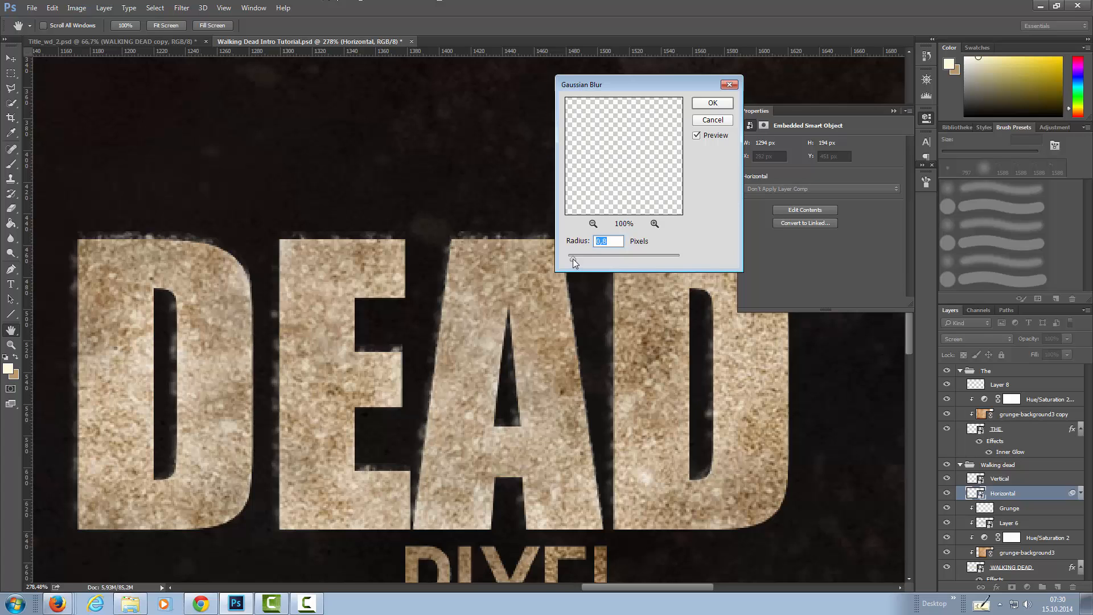
drag(572, 258, 571, 259)
drag(576, 259, 635, 259)
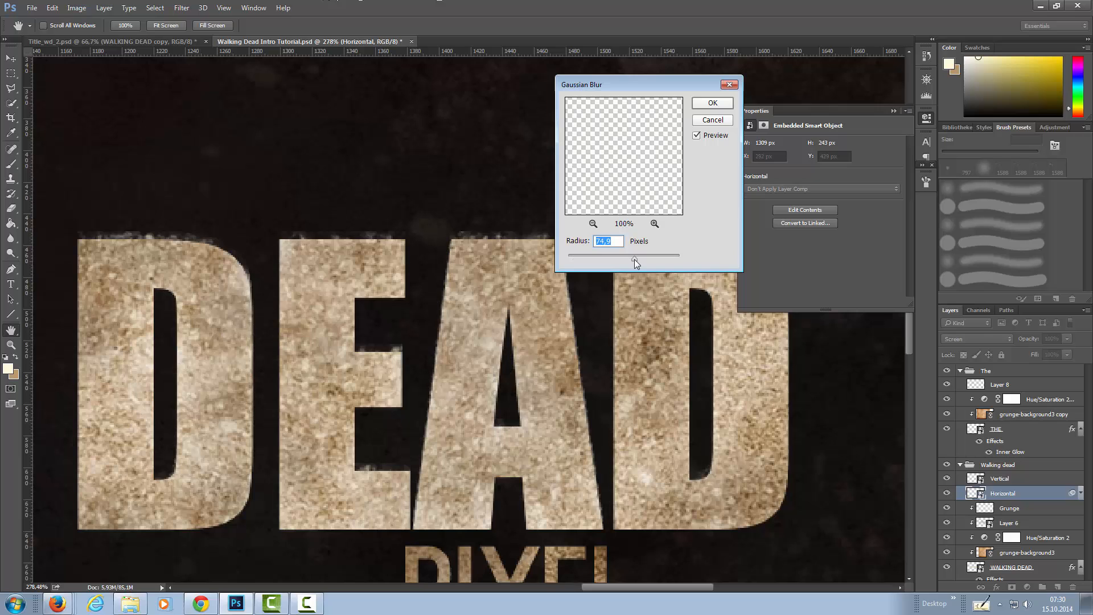
drag(572, 258, 570, 260)
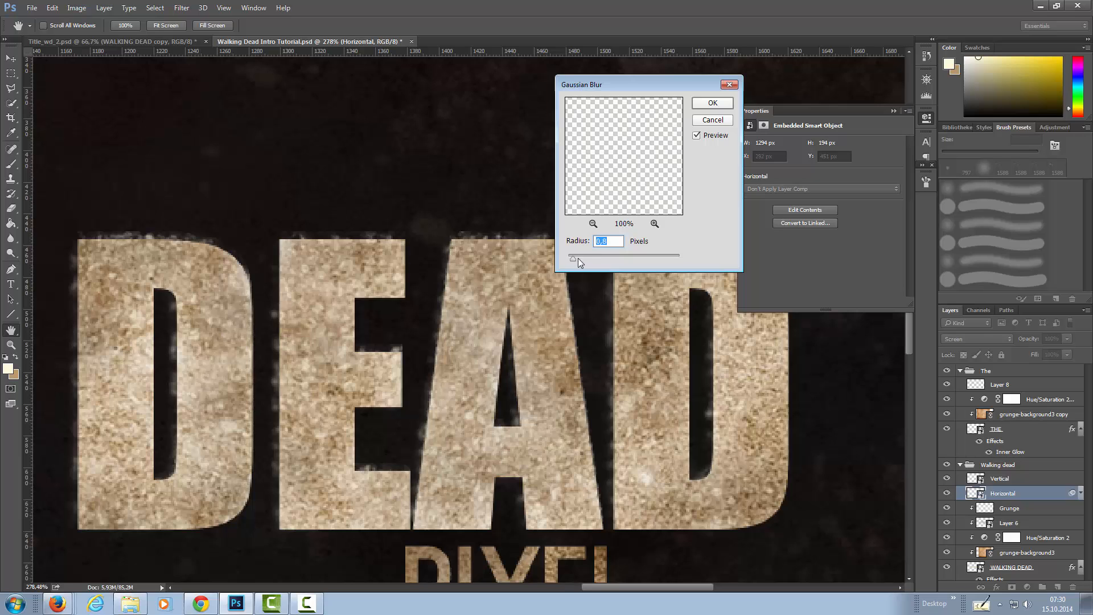
click(713, 103)
key(b)
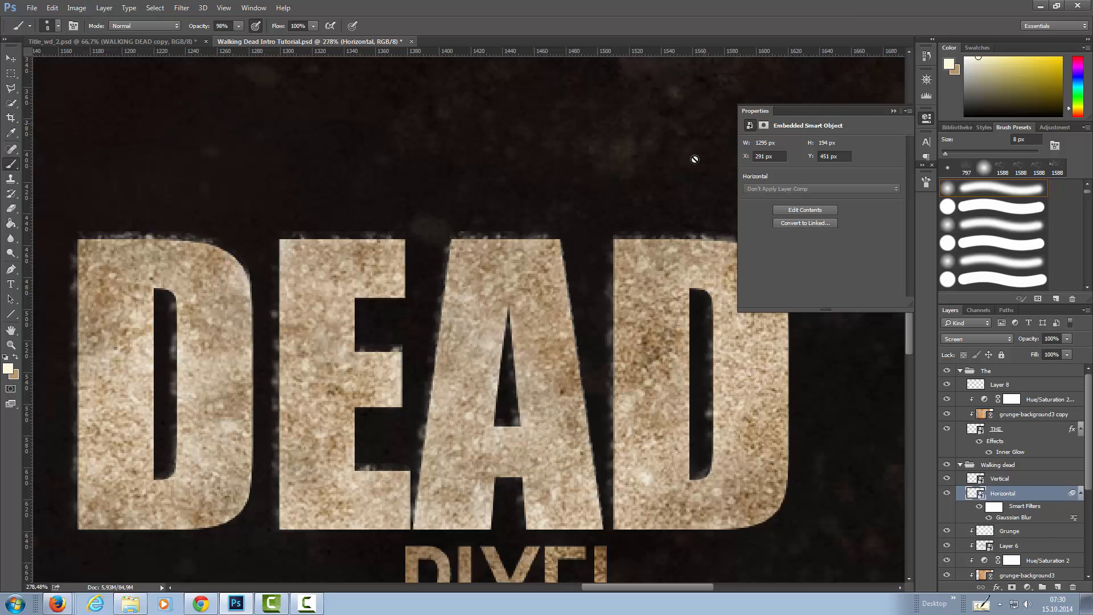
Apply the same 0.8 px Gaussian Blur to the Vertical smart object in the Walking dead group.
click(991, 480)
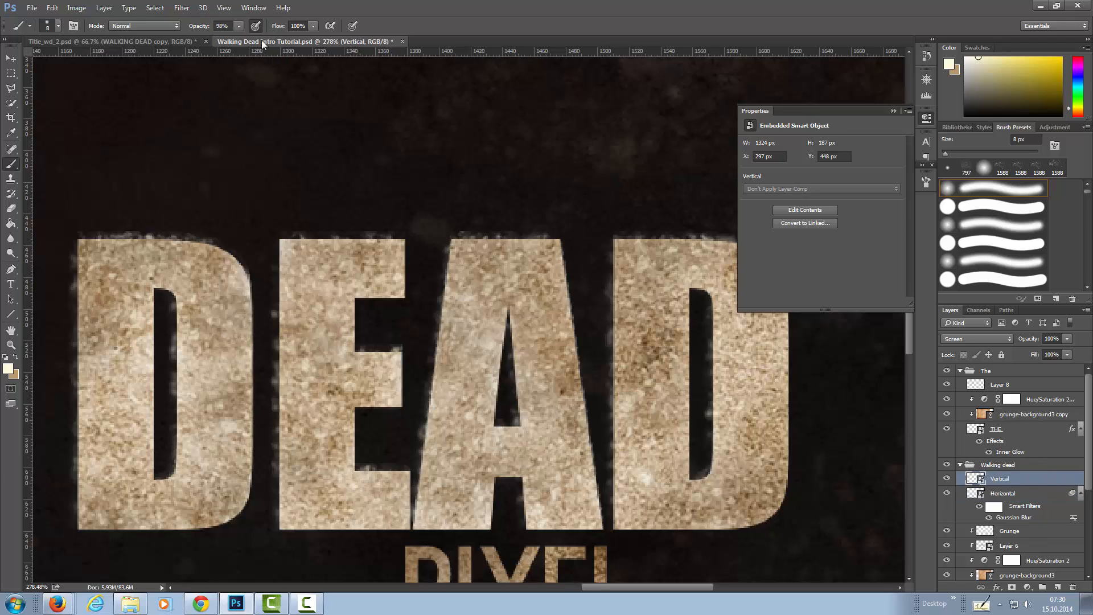
click(187, 8)
click(184, 19)
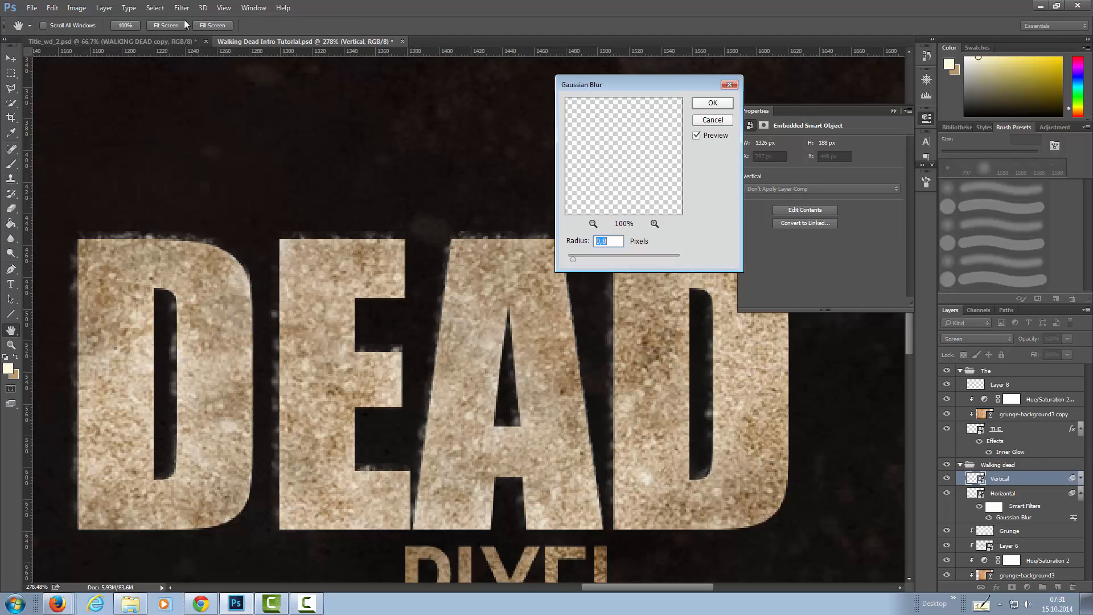
click(719, 105)
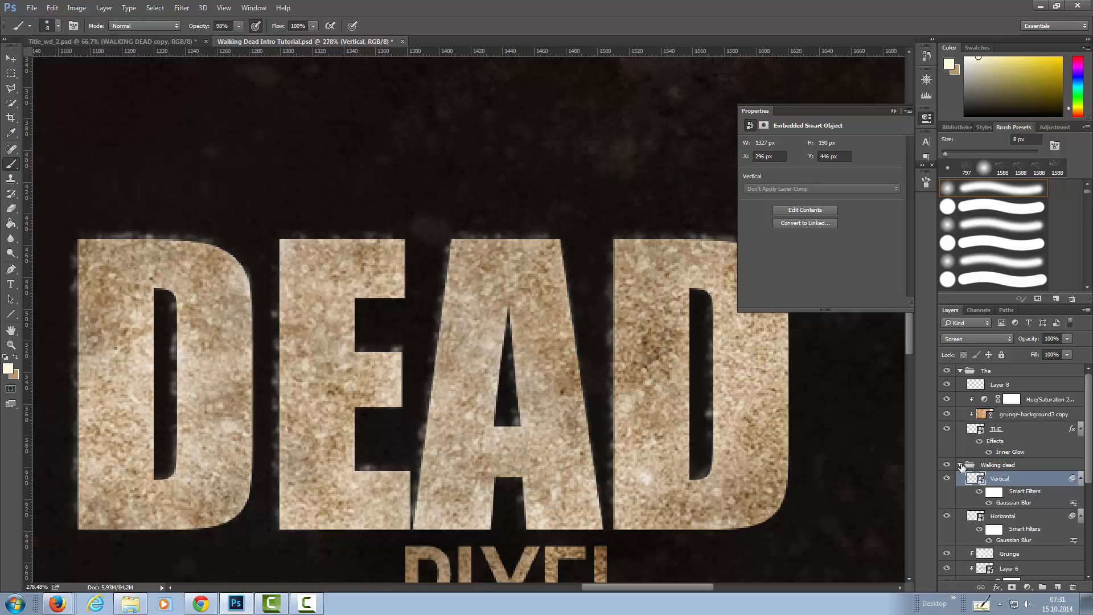
Add a new layer above Layer 8 in the The group and stamp the grunge brush at 250 px over the word THE.
click(992, 387)
click(1058, 587)
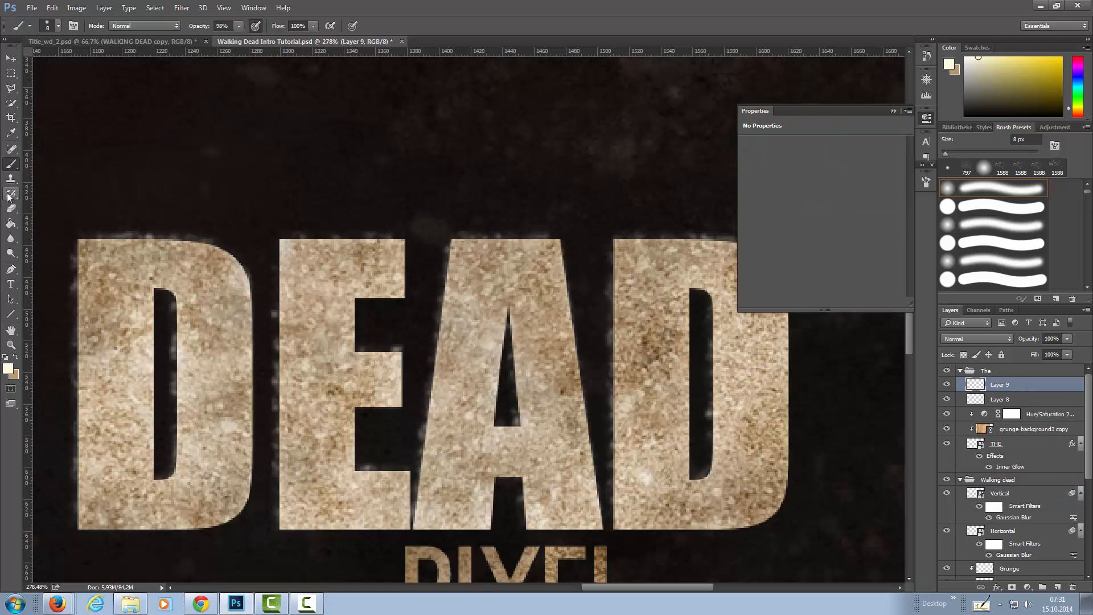
mouse_move(146, 166)
mouse_down()
mouse_move(384, 224)
mouse_move(447, 214)
mouse_up()
click(966, 171)
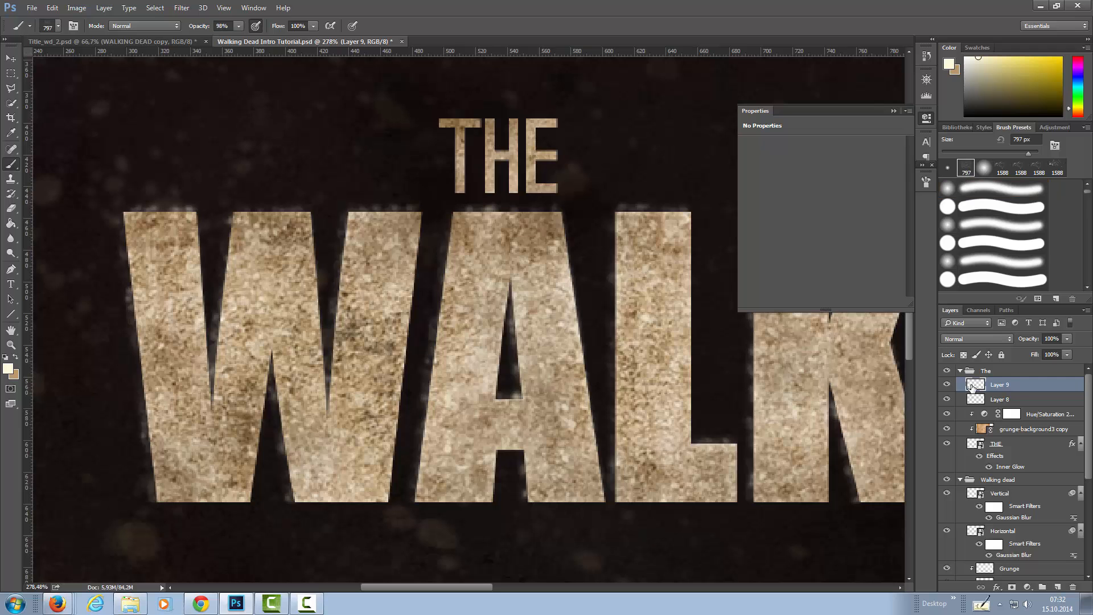
click(494, 151)
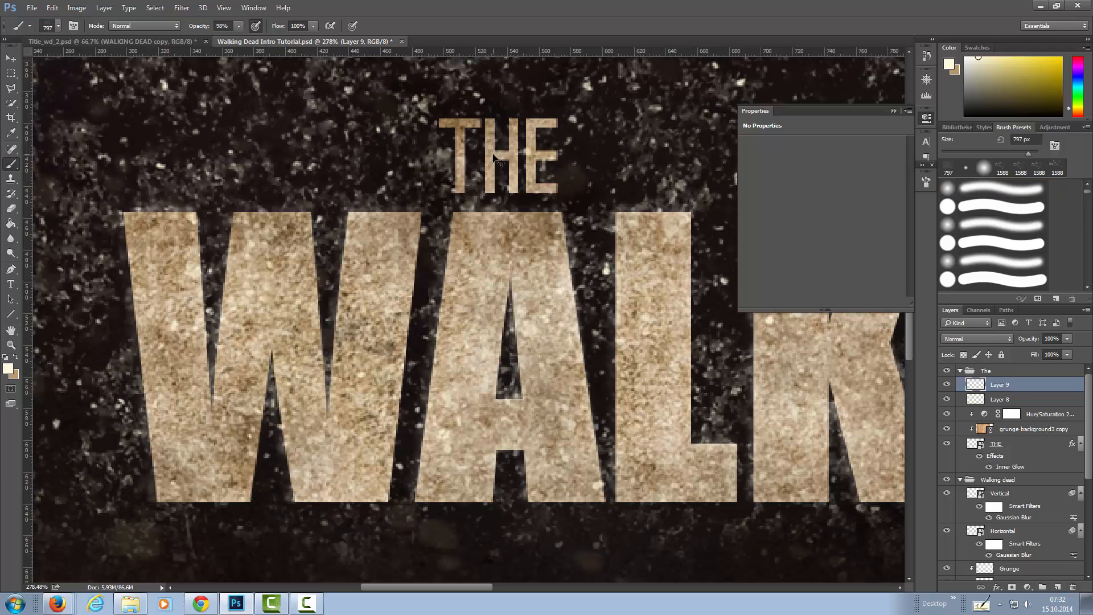
key(ctrl+z)
key(bracketleft)
key(bracketleft)
key(bracketleft)
key(bracketleft)
key(bracketleft)
key(bracketleft)
click(488, 167)
click(571, 207)
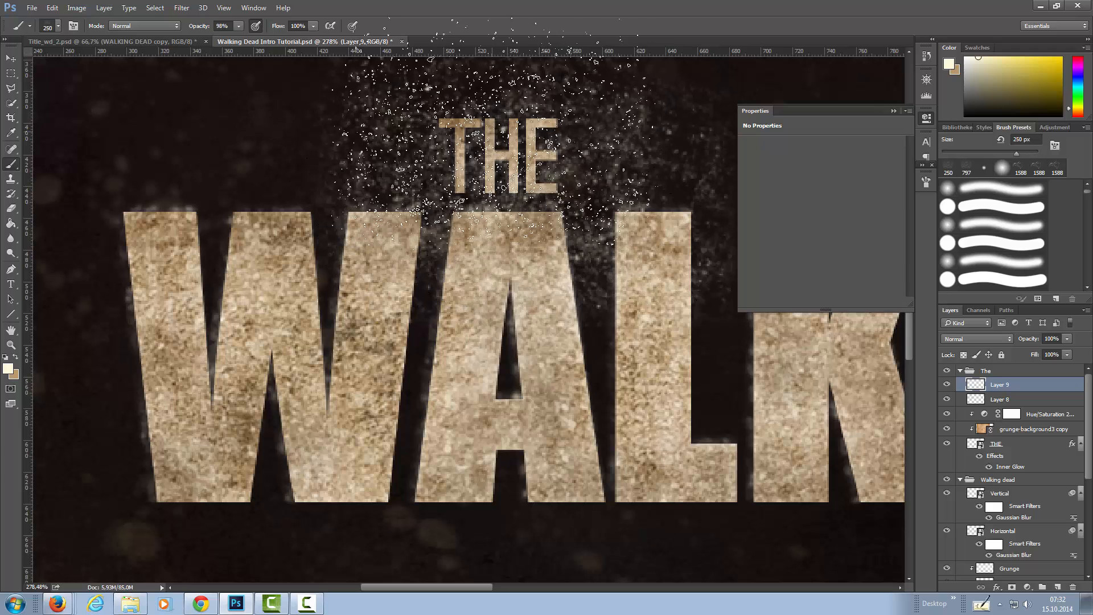
Clip Layer 8 and the new grunge layer to the THE lettering and rename the new layer Grunge.
right_click(1017, 400)
click(962, 276)
right_click(1039, 387)
click(966, 276)
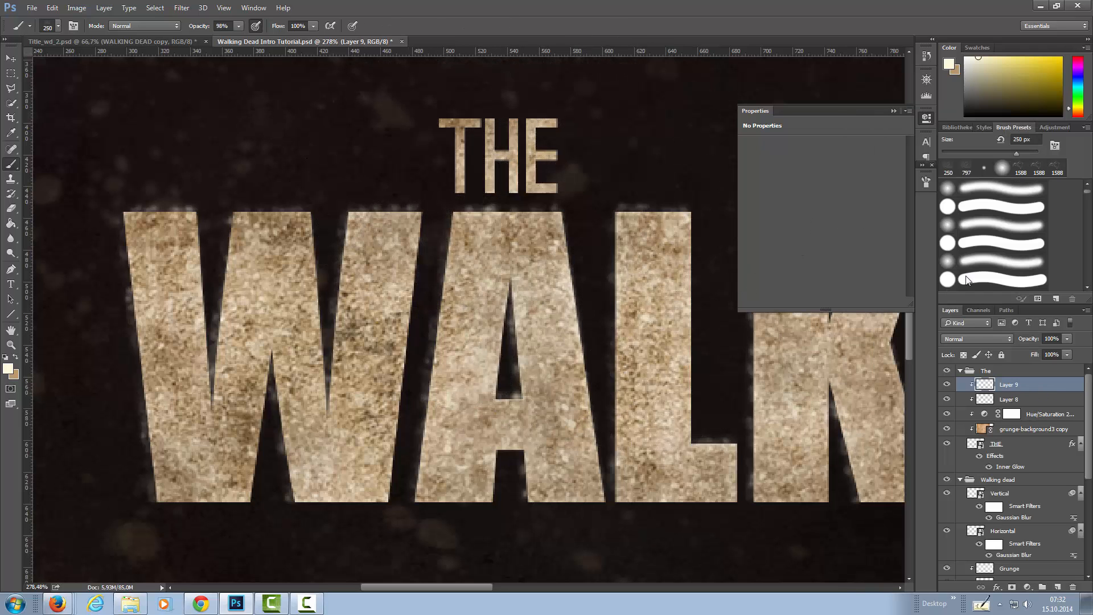
double_click(1009, 384)
text(Grunge)
key(Return)
Copy the grunge inside the THE letter shapes onto two new layers above Grunge, using the Screen blend mode.
ctrl+click(980, 446)
key(ctrl+j)
click(998, 339)
key(Escape)
click(1009, 399)
click(977, 339)
click(950, 417)
click(982, 388)
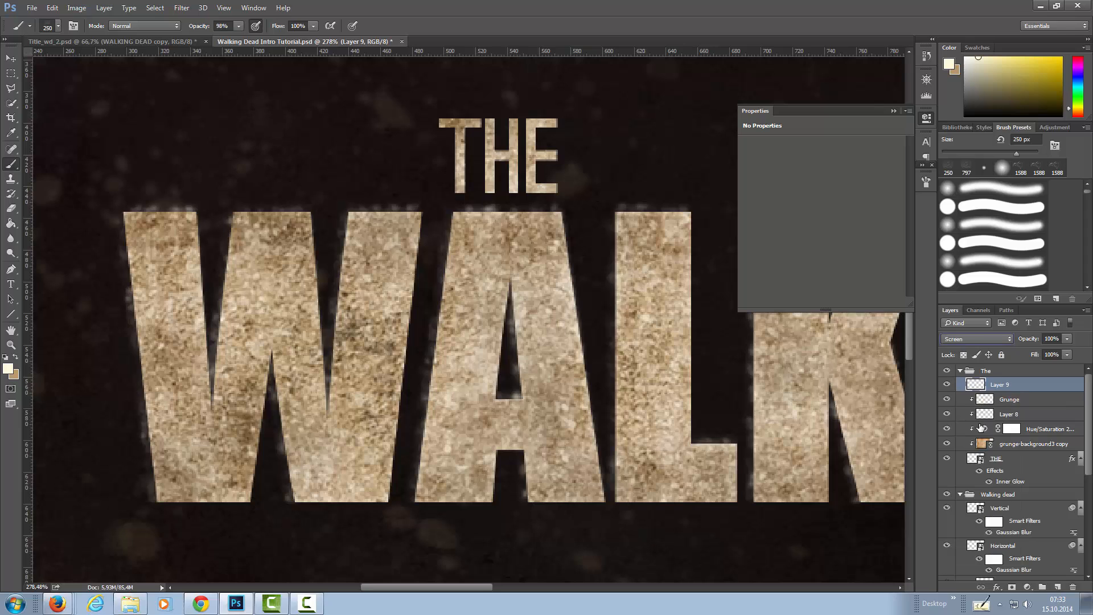
click(998, 401)
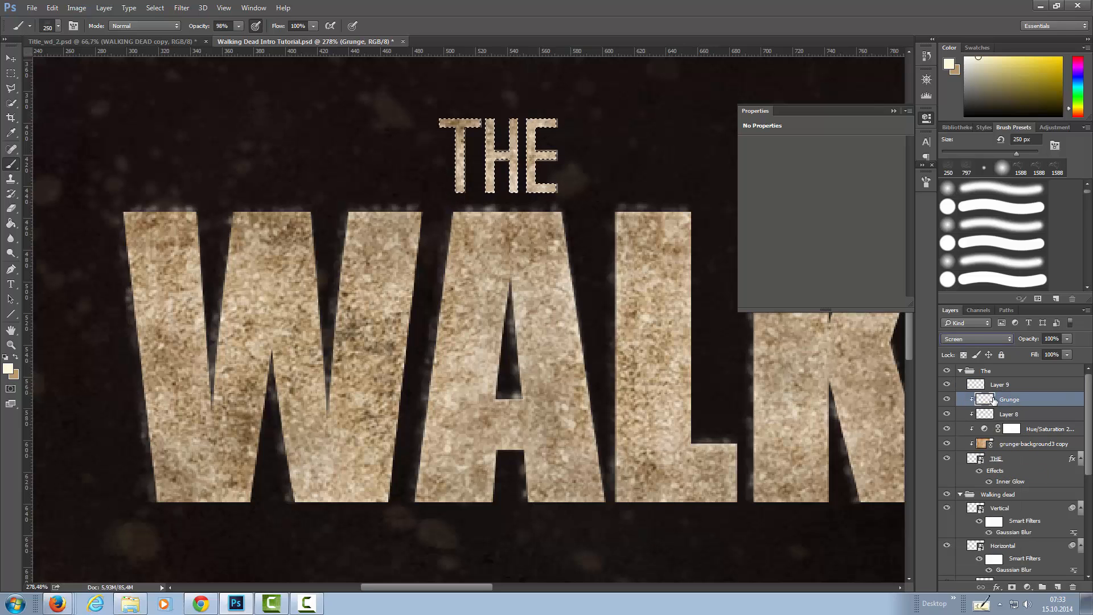
key(ctrl+shift+alt+n)
Rename the two grunge copies in the The group Horizontal and Vertical, with Vertical on top.
double_click(1000, 400)
text(Horizontal)
key(Return)
double_click(1000, 385)
text(Vertical)
key(Return)
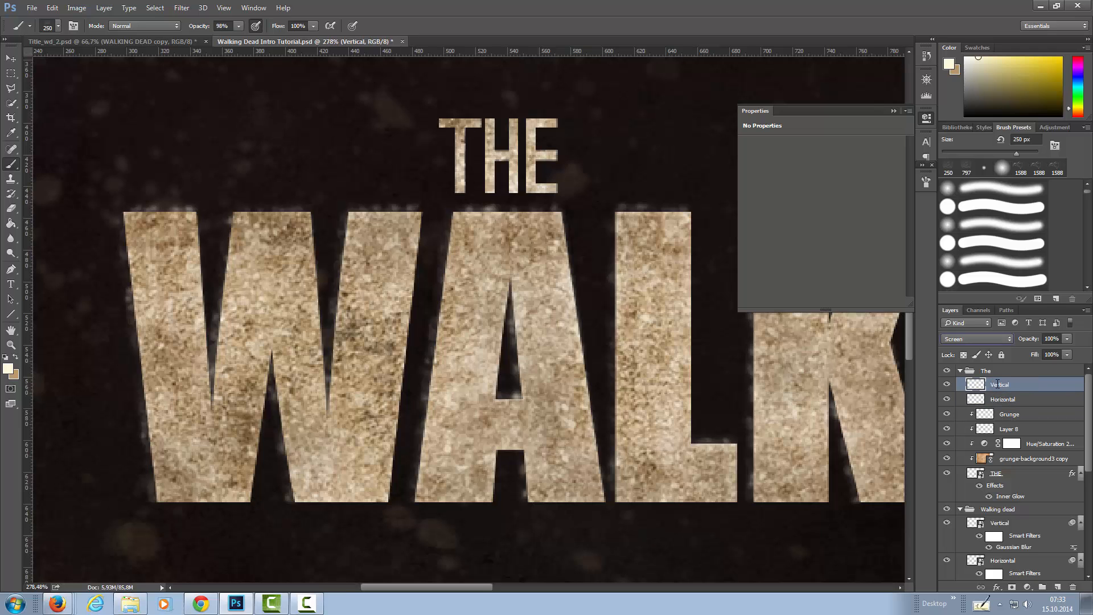
Nudge the THE word's Horizontal layer 2 px left and its Vertical layer 2 px up.
click(978, 402)
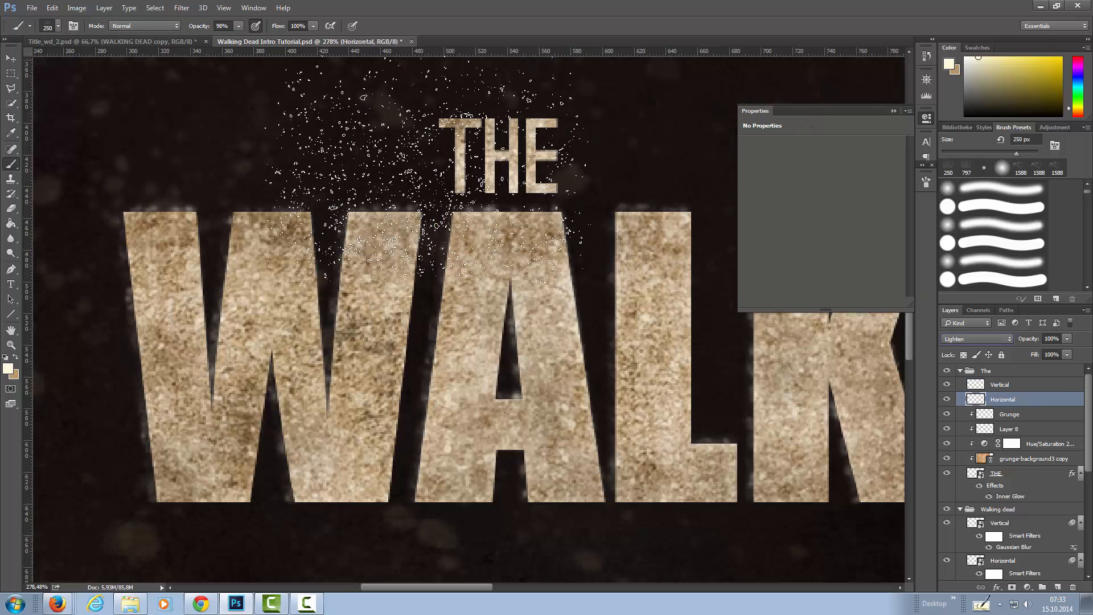
click(11, 59)
key(Left)
key(Left)
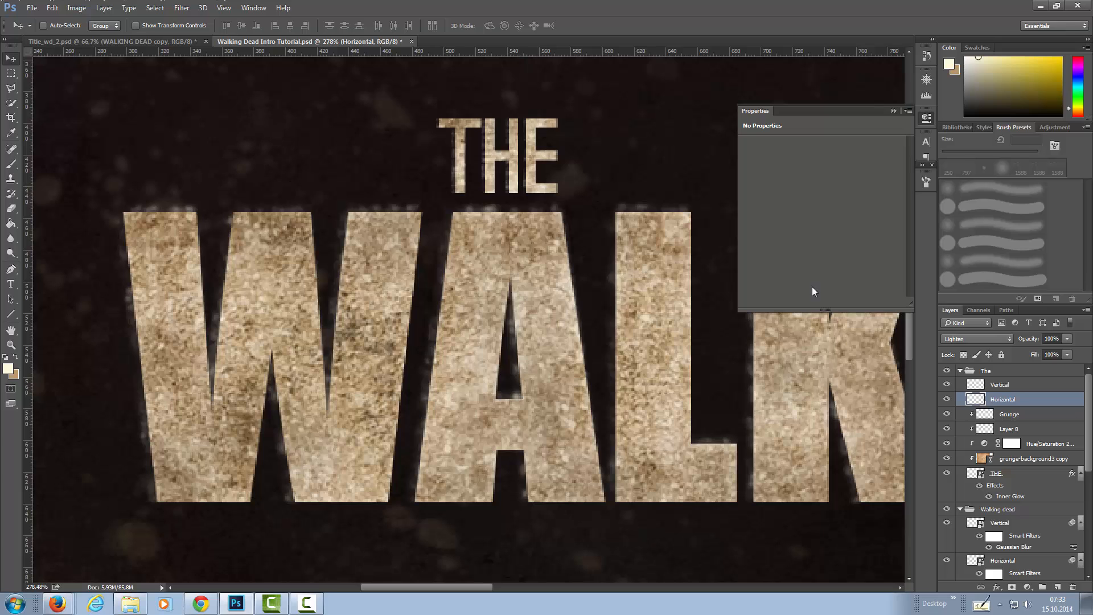
click(999, 386)
key(Up)
key(Up)
Load the THE letter shapes as a selection and add layer masks to the Vertical and Horizontal layers from it.
ctrl+click(975, 475)
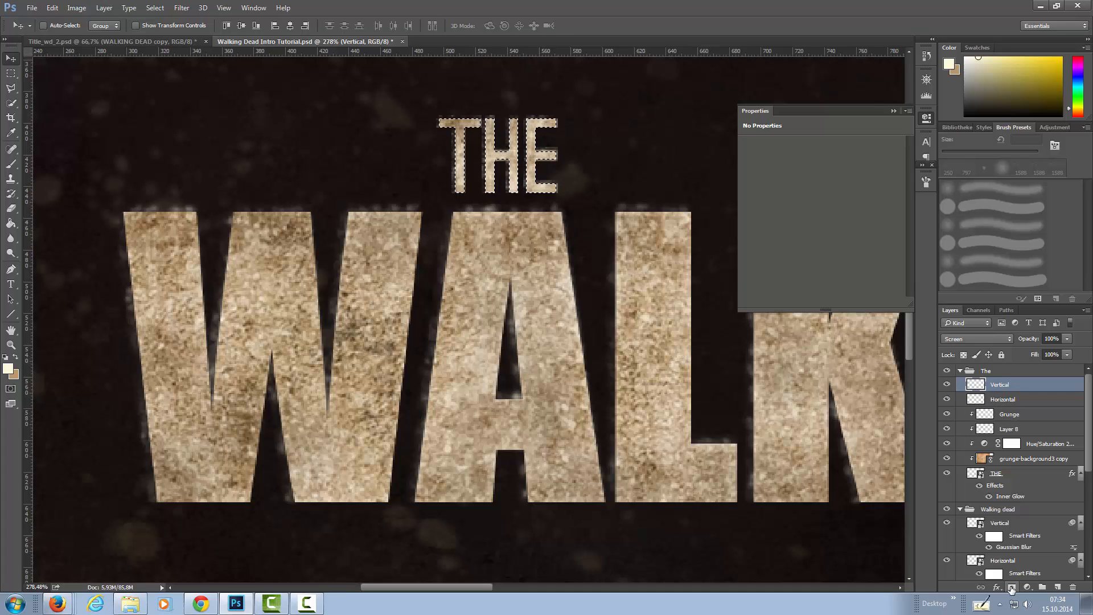
click(1014, 587)
click(1002, 399)
ctrl+click(975, 474)
click(1014, 587)
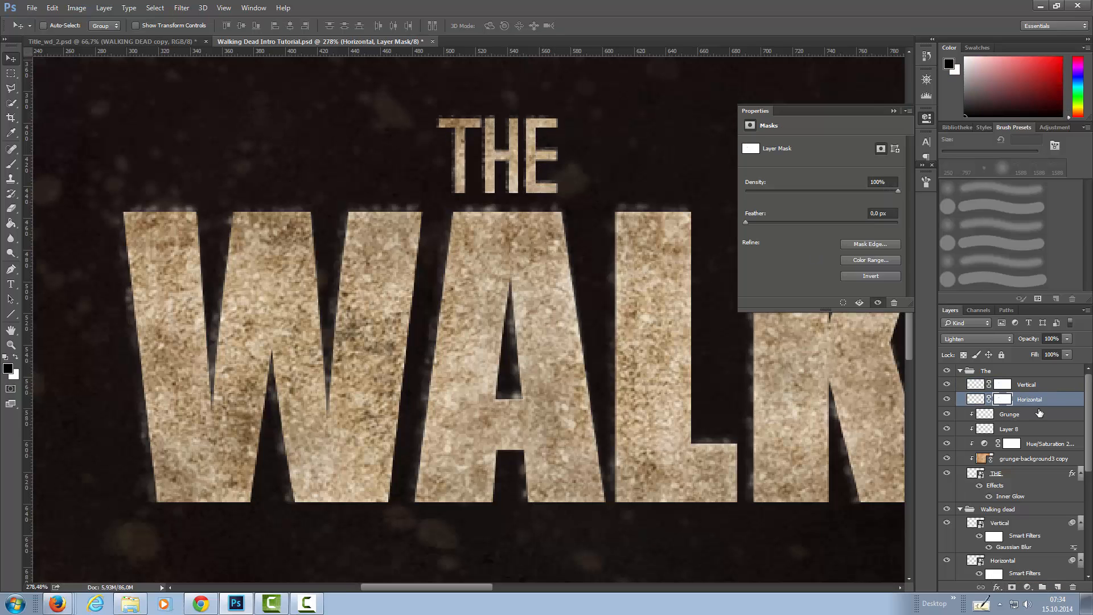
Paint black with a soft 15 px brush on the Horizontal and Vertical masks to break up the grunge around THE.
key(b)
click(987, 171)
key(bracketleft)
key(bracketleft)
key(bracketleft)
key(bracketleft)
key(bracketleft)
key(bracketleft)
key(bracketleft)
key(bracketleft)
key(bracketleft)
key(bracketleft)
key(bracketleft)
key(bracketleft)
key(bracketleft)
key(bracketleft)
key(bracketleft)
key(bracketleft)
key(bracketleft)
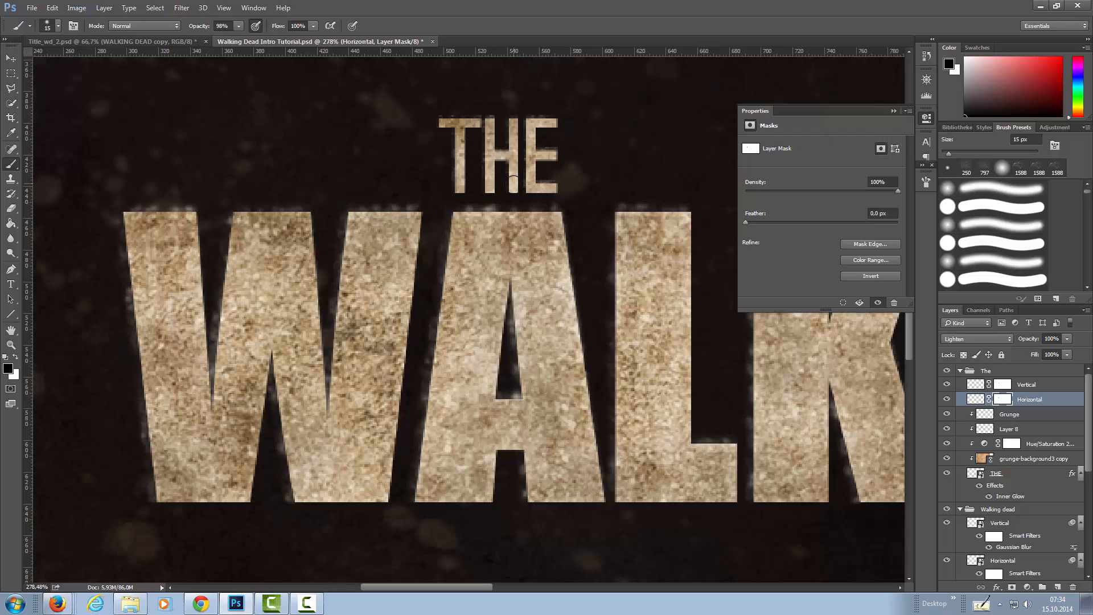
key(alt+bracketright)
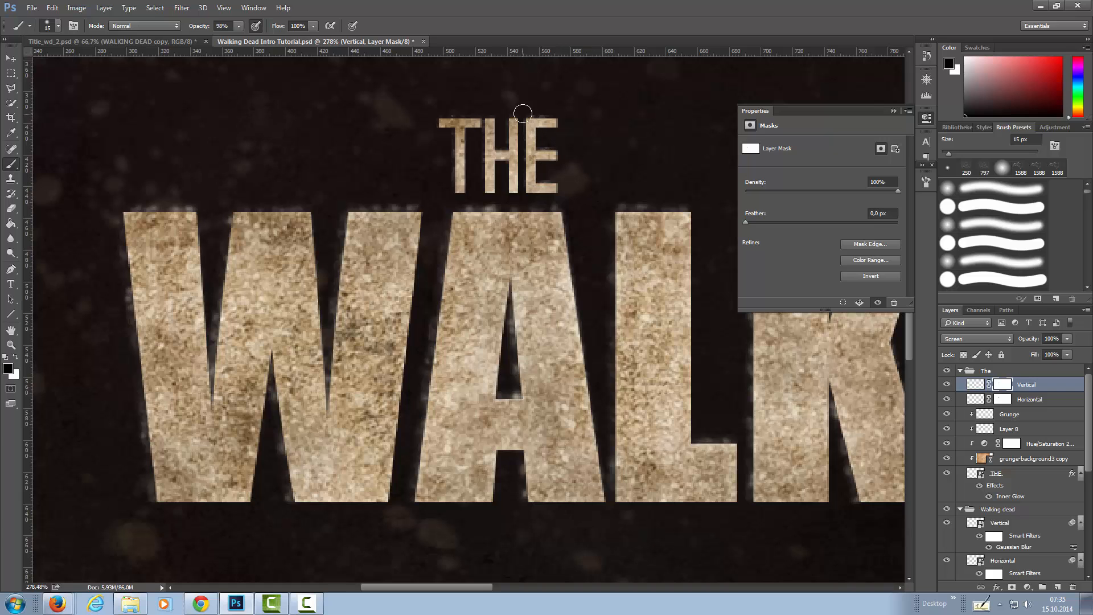
Convert the masked Horizontal and Vertical layers in the The group to smart objects.
click(1056, 400)
right_click(1058, 400)
click(976, 278)
right_click(1042, 400)
click(975, 277)
right_click(1057, 399)
click(968, 203)
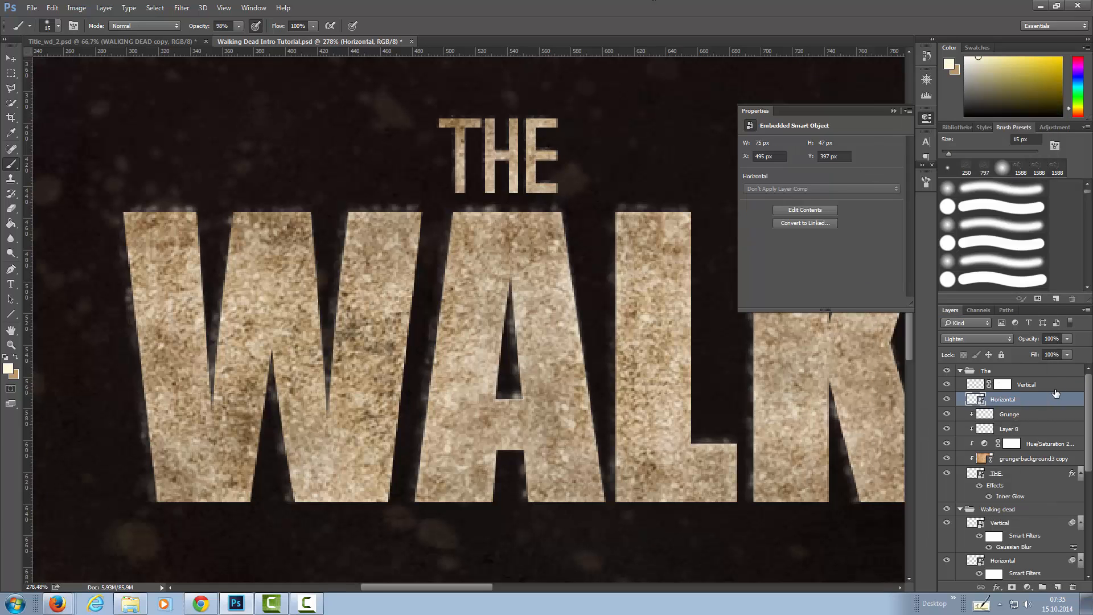
right_click(1057, 385)
click(968, 205)
Apply a Gaussian Blur with a slightly reduced radius to the Vertical and Horizontal smart objects in the The group.
click(182, 8)
click(205, 18)
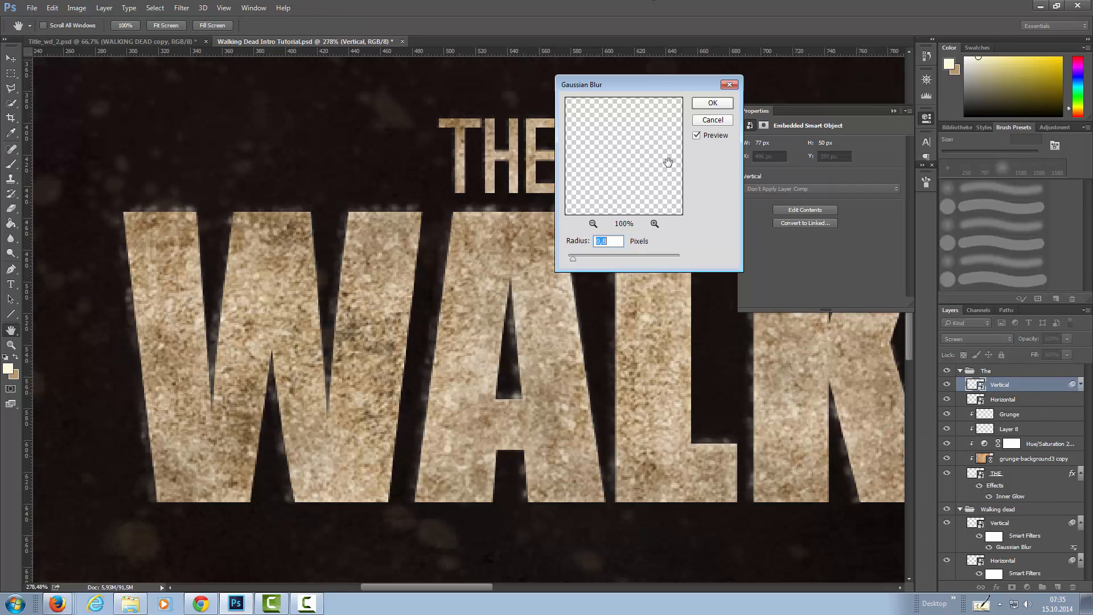
drag(571, 258, 569, 258)
click(712, 103)
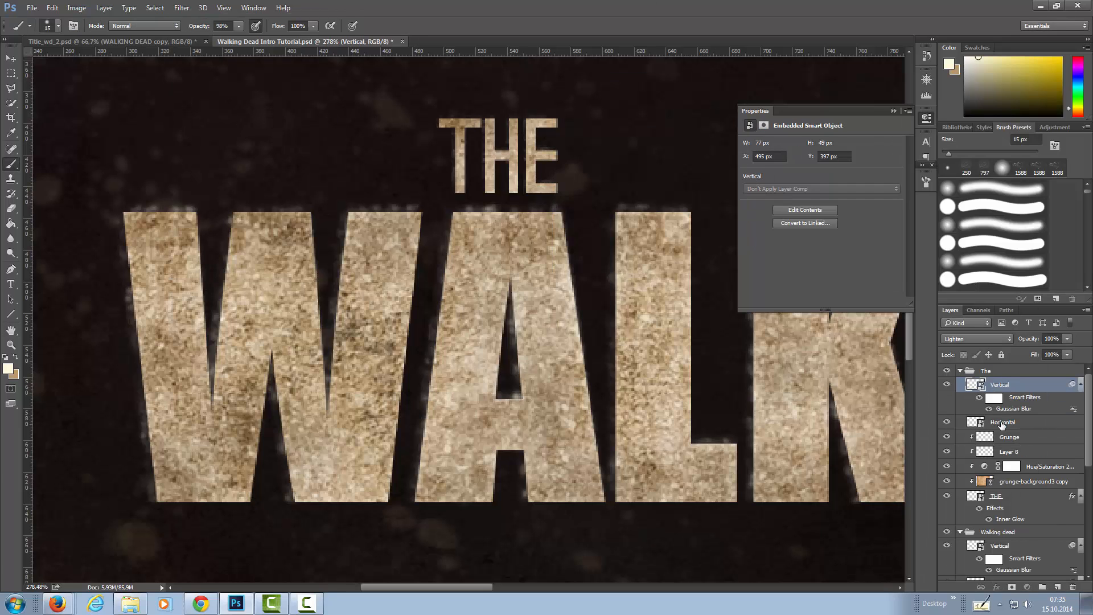
click(1025, 422)
click(181, 7)
click(205, 17)
click(712, 103)
Add a new layer above Layer 7 in the Pixel group, set it to Screen and choose the 797 px grunge brush.
scroll(981, 535, down, 5)
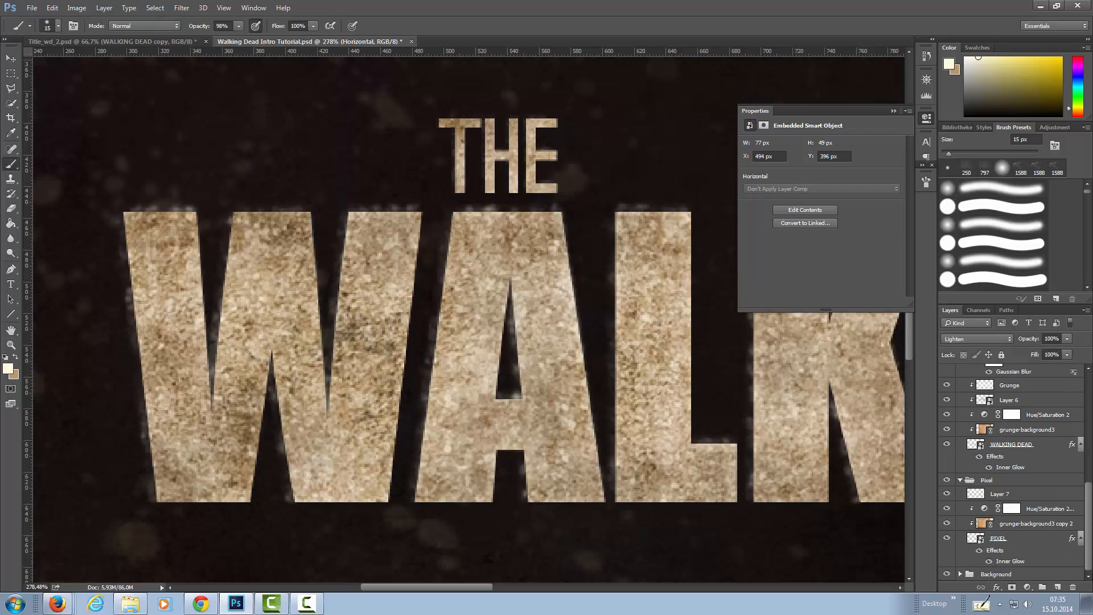
click(980, 496)
click(1059, 587)
drag(1088, 494, 1089, 362)
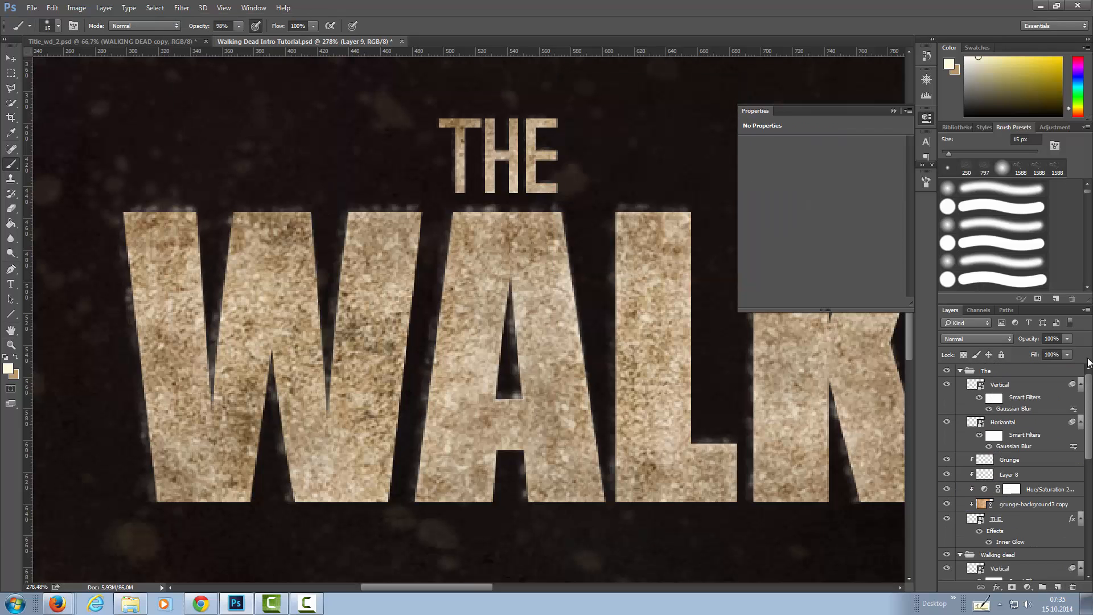
click(1003, 389)
click(1007, 423)
drag(1089, 414, 1089, 524)
click(1001, 479)
click(984, 167)
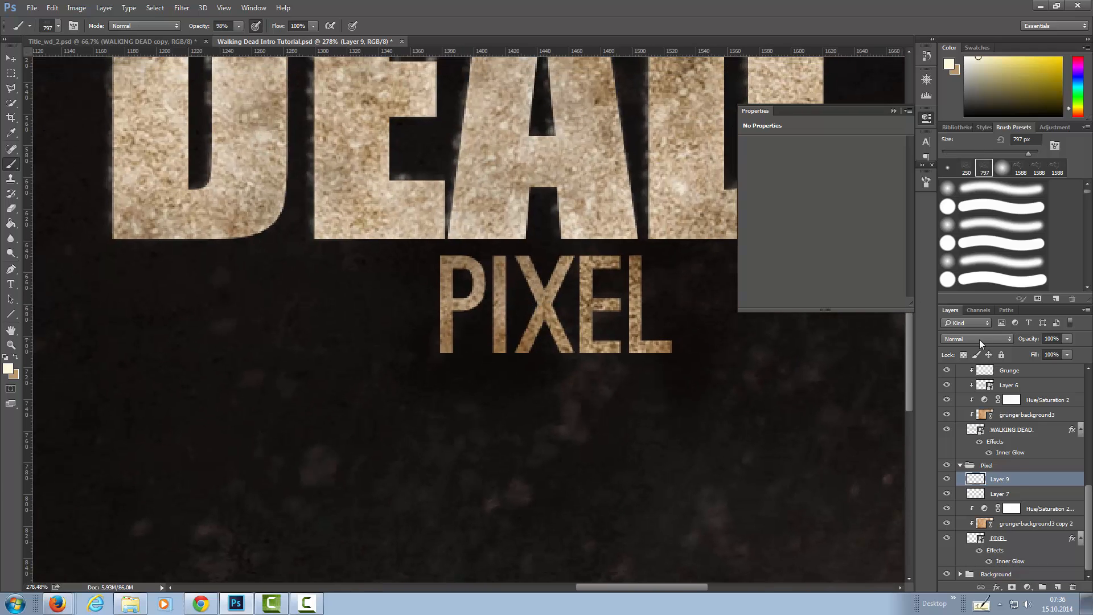
click(979, 340)
click(979, 409)
Stamp the grunge brush at 345 px over the word PIXEL and clip the grunge layer to the lettering.
drag(966, 154, 1021, 154)
drag(477, 299, 557, 362)
key(ctrl+d)
click(1011, 178)
right_click(1033, 479)
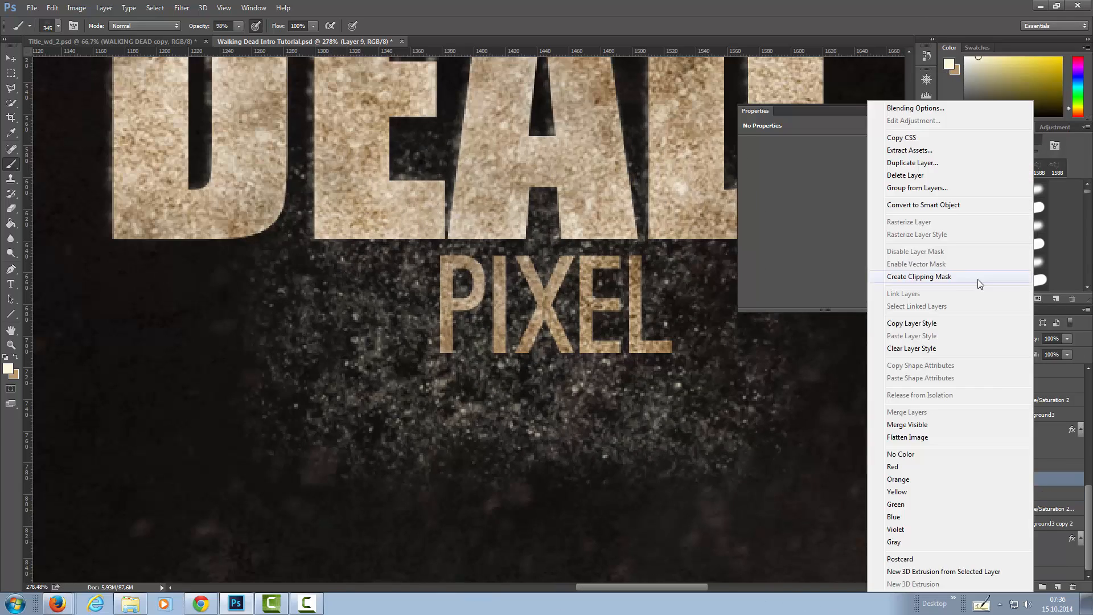
click(979, 280)
Copy the grunge inside the PIXEL letter shapes onto two new layers above the clipped Layer 9.
ctrl+click(975, 539)
key(ctrl+j)
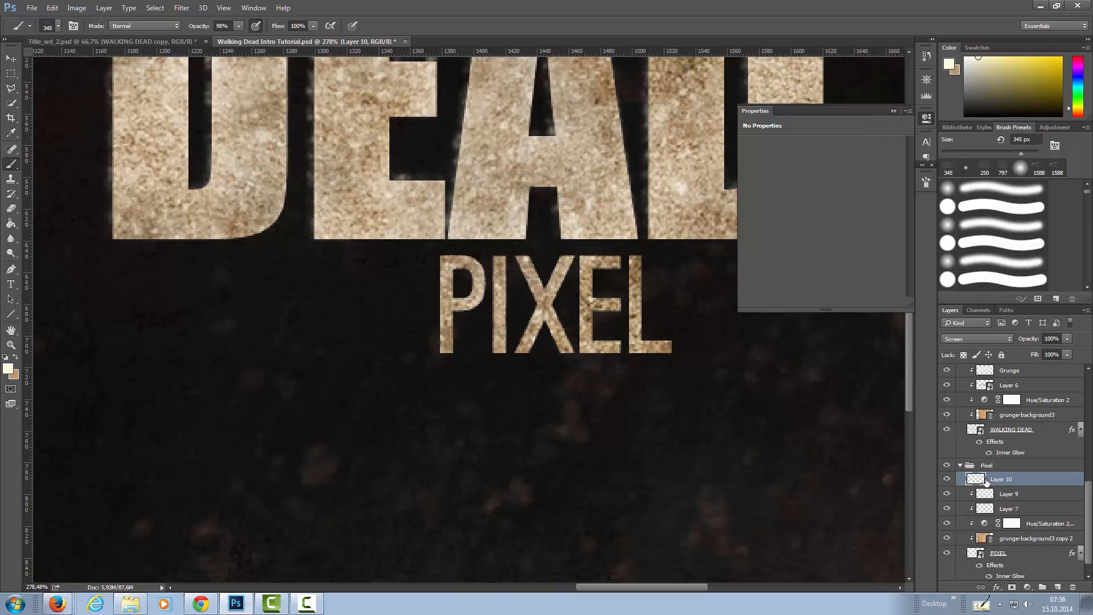
click(972, 553)
ctrl+click(972, 555)
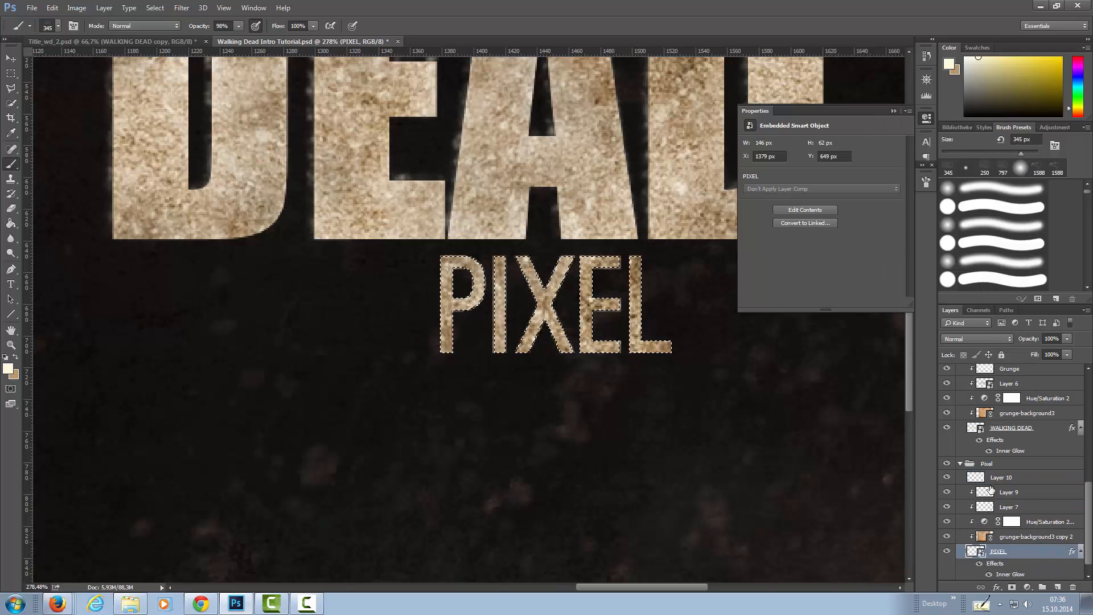
click(989, 493)
key(ctrl+j)
Rename the two grunge copies in the Pixel group Horizontal and Vertical, and make Horizontal the active layer.
double_click(996, 492)
text(Horizontal)
key(Return)
double_click(1000, 476)
text(Vertical)
key(Return)
click(1002, 492)
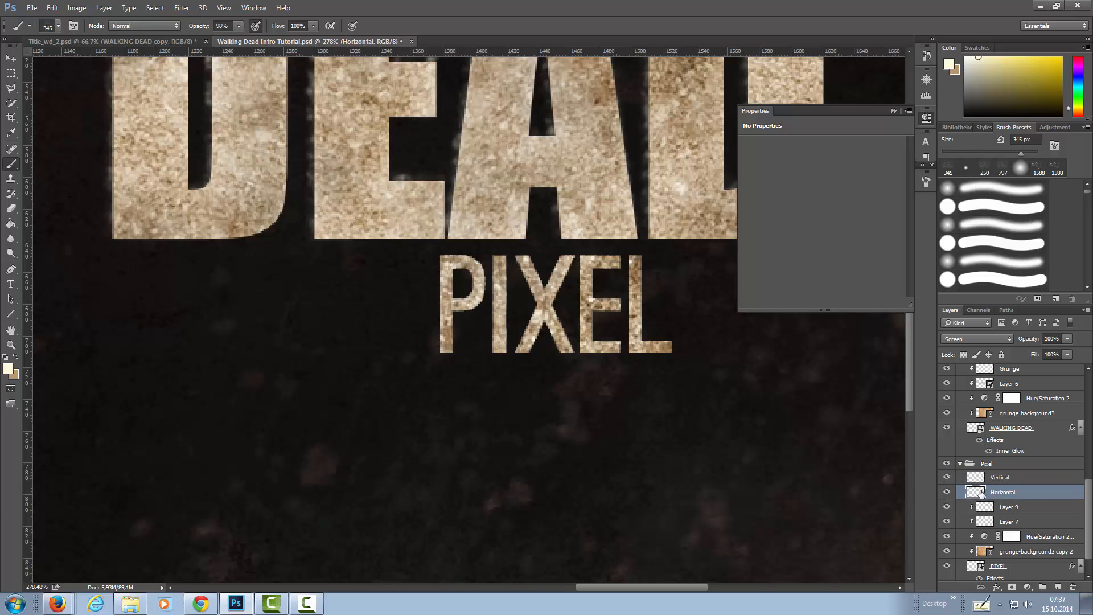
Nudge the Horizontal grunge copy slightly left and the Vertical copy slightly up from the PIXEL lettering.
key(v)
key(Left)
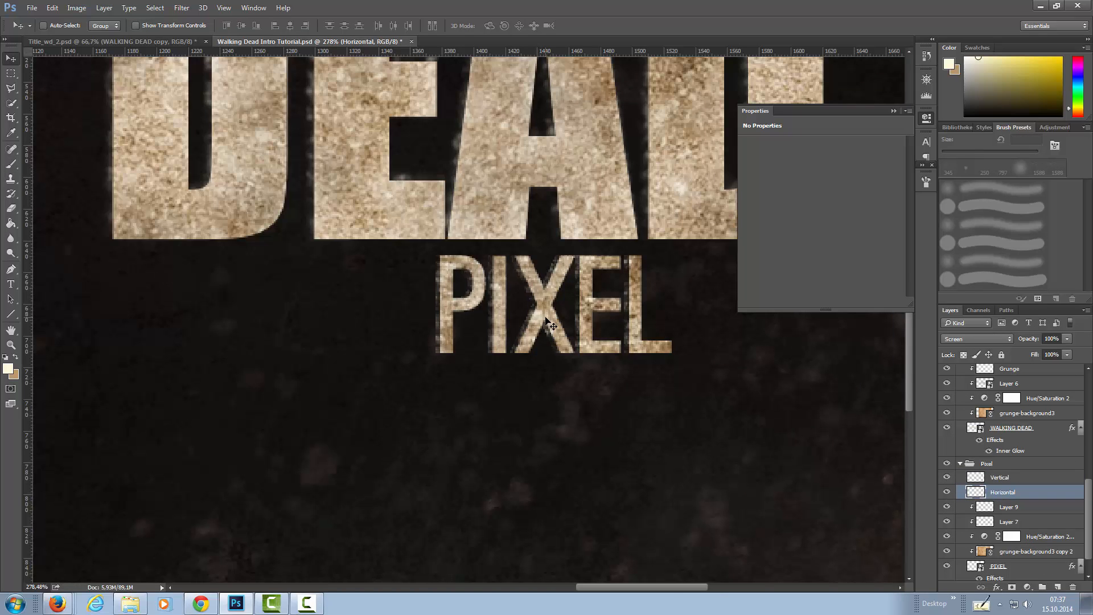
click(1004, 478)
key(Up)
key(Up)
key(Up)
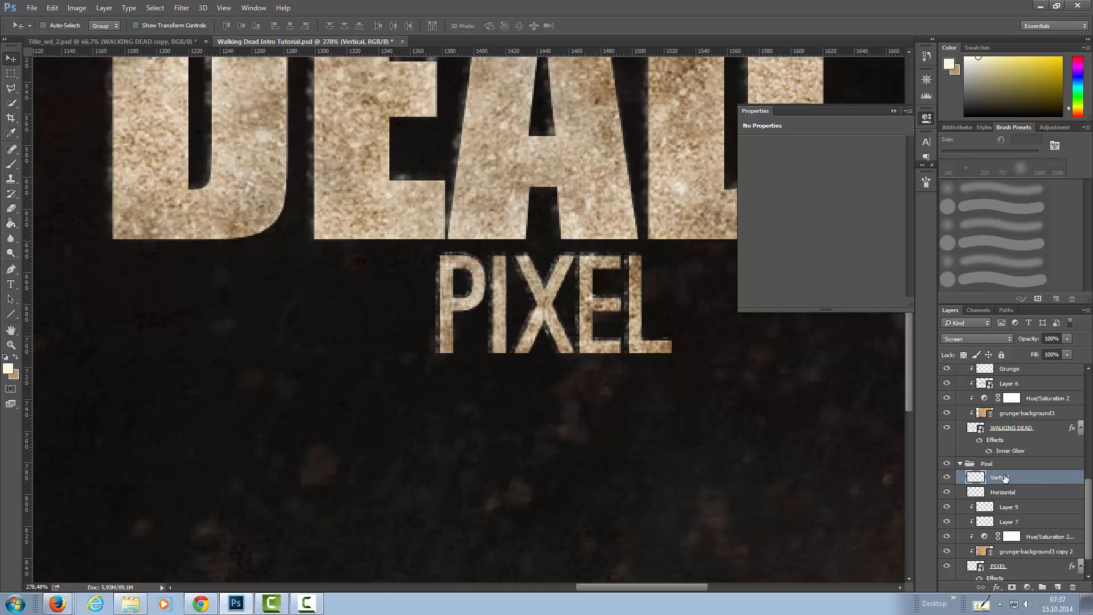
Add layer masks to Horizontal and Vertical in the Pixel group that hide the PIXEL letter shapes, leaving only the offset edges.
click(1002, 492)
ctrl+click(976, 566)
click(1013, 588)
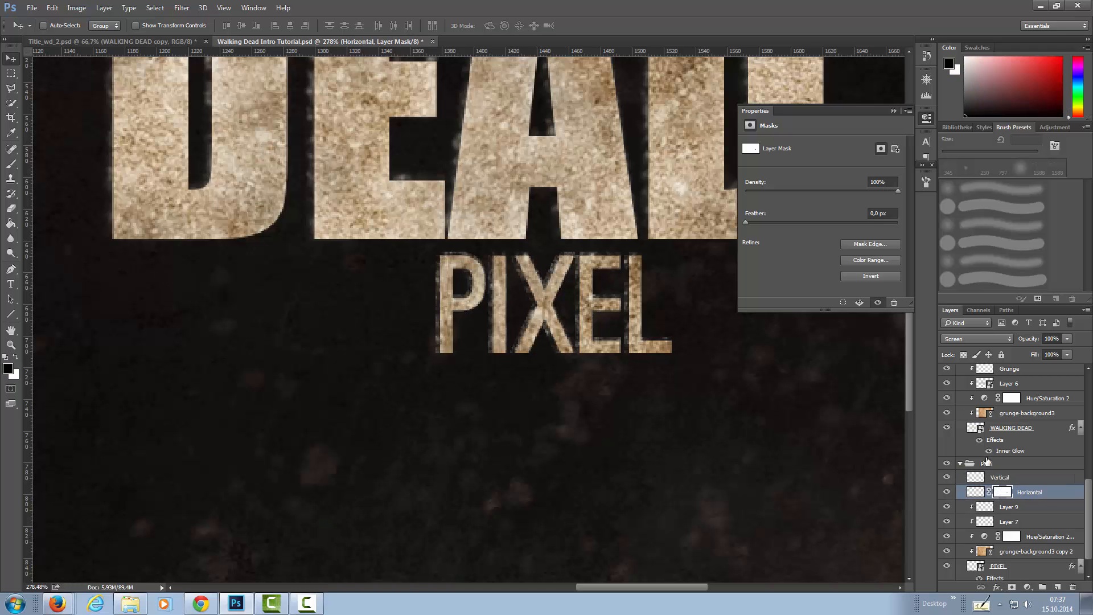
click(988, 477)
click(974, 568)
key(ctrl+z)
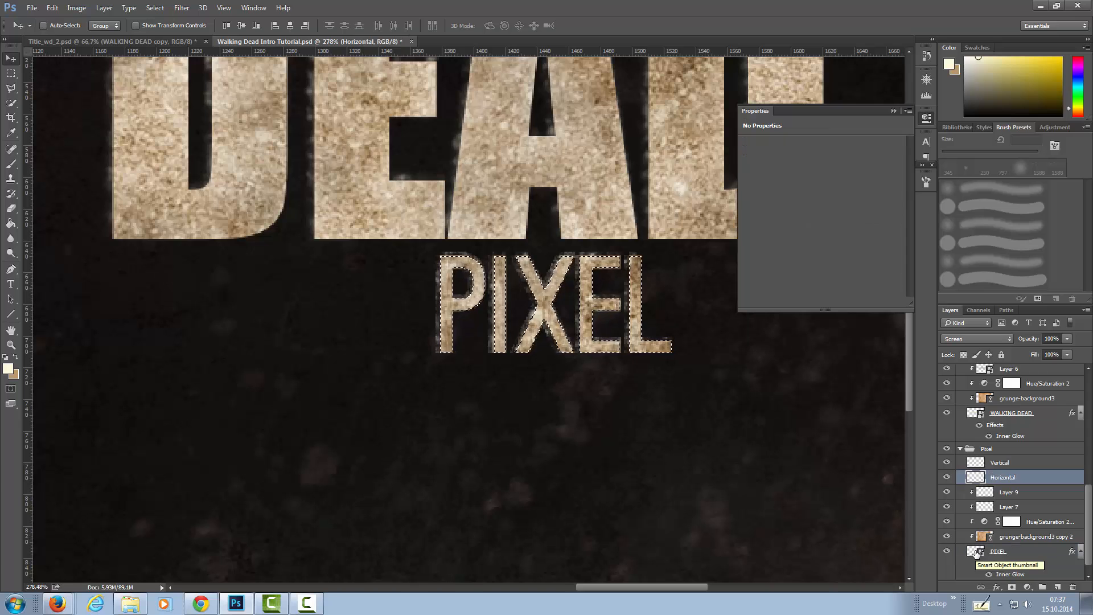
click(1012, 587)
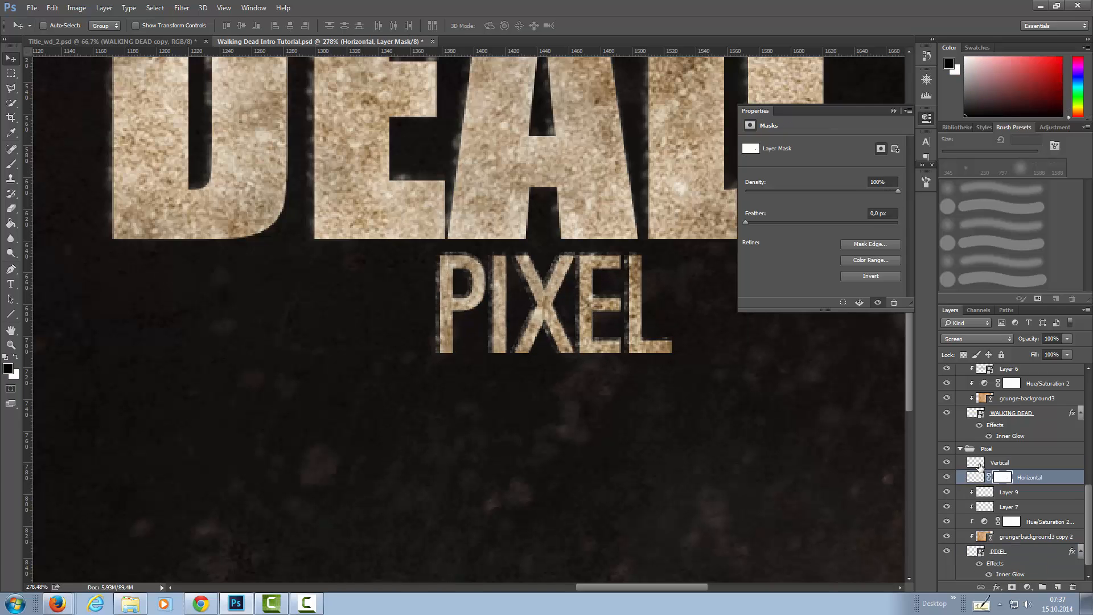
click(1008, 462)
click(1012, 587)
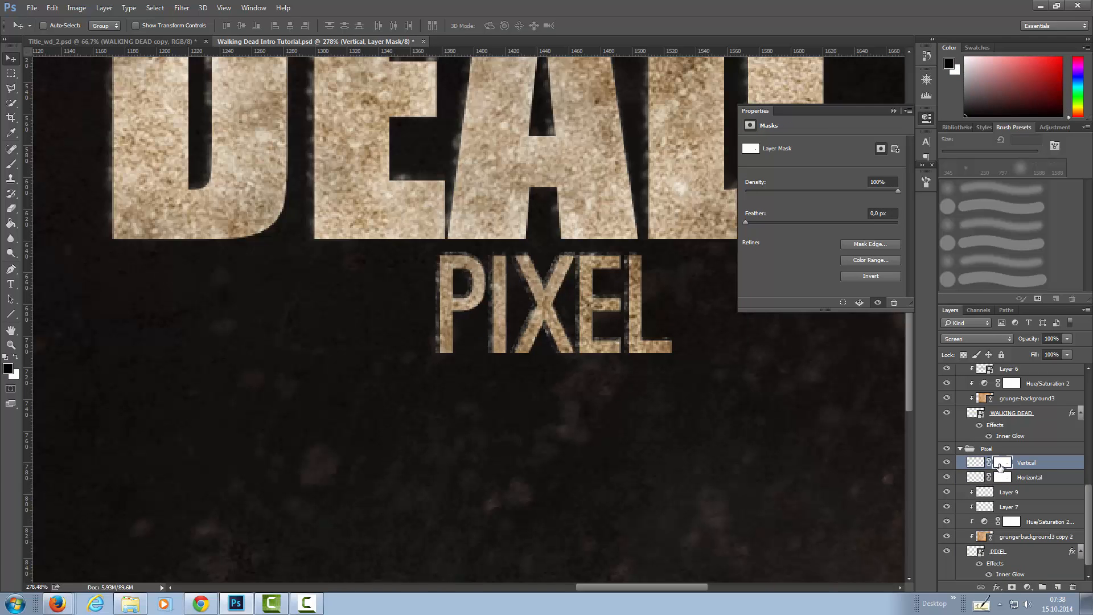
Paint black with a 10 px brush on the Vertical and Horizontal masks to remove stray grunge edges around PIXEL.
key(b)
click(966, 168)
key(bracketleft)
key(bracketleft)
key(bracketleft)
key(bracketleft)
key(bracketleft)
key(bracketleft)
key(bracketleft)
key(bracketleft)
key(bracketleft)
key(bracketleft)
key(bracketleft)
key(bracketleft)
key(bracketleft)
key(bracketleft)
key(bracketleft)
key(bracketleft)
click(441, 249)
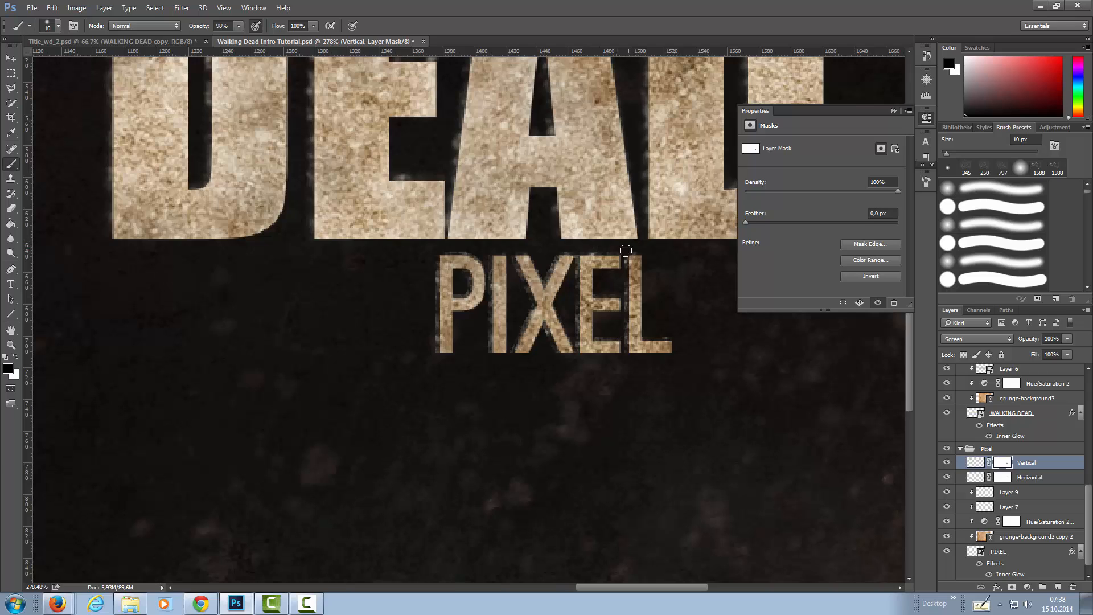
key(alt+bracketleft)
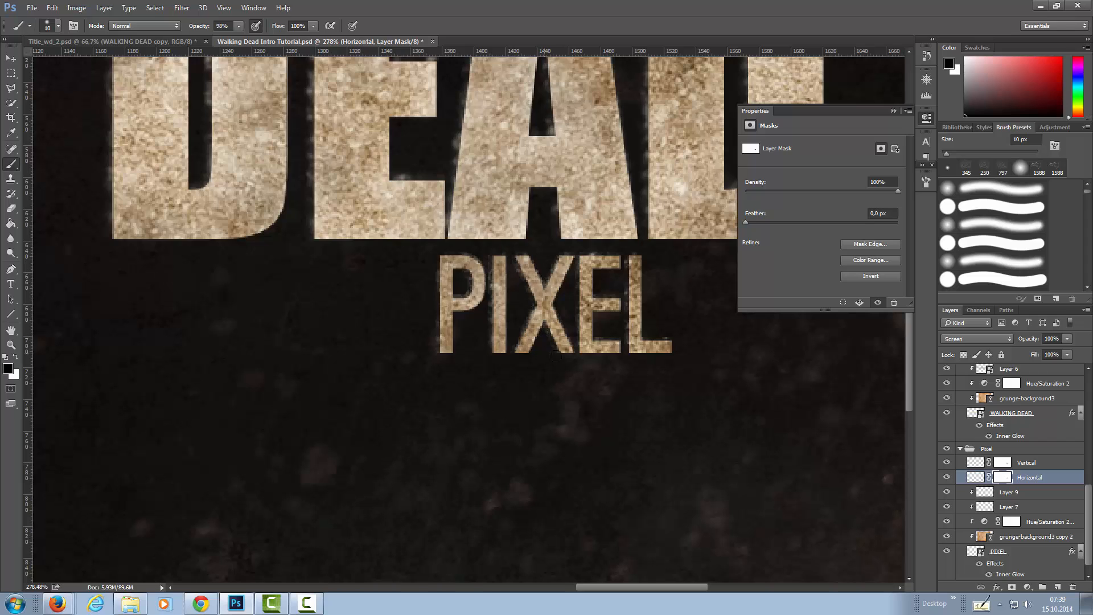
key(alt+bracketright)
key(alt+bracketleft)
Convert the masked Horizontal and Vertical layers in the Pixel group to smart objects.
right_click(975, 477)
right_click(1058, 481)
click(977, 206)
right_click(1066, 464)
click(976, 206)
Apply the last used Gaussian Blur as a smart filter to the Horizontal and Vertical smart objects in the Pixel group.
click(981, 476)
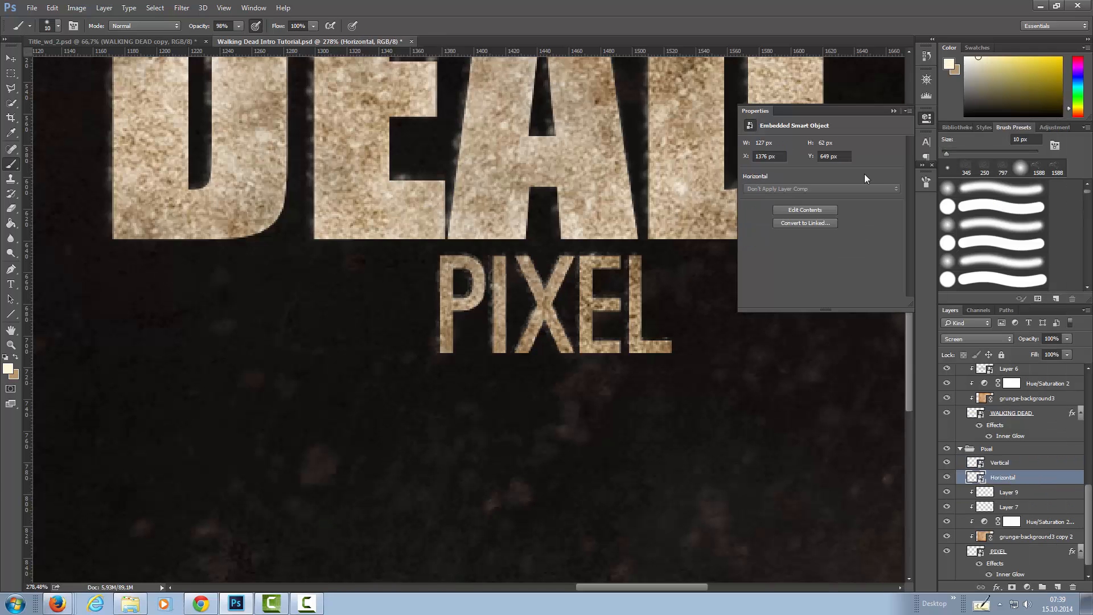
click(182, 8)
click(198, 20)
click(571, 259)
click(713, 103)
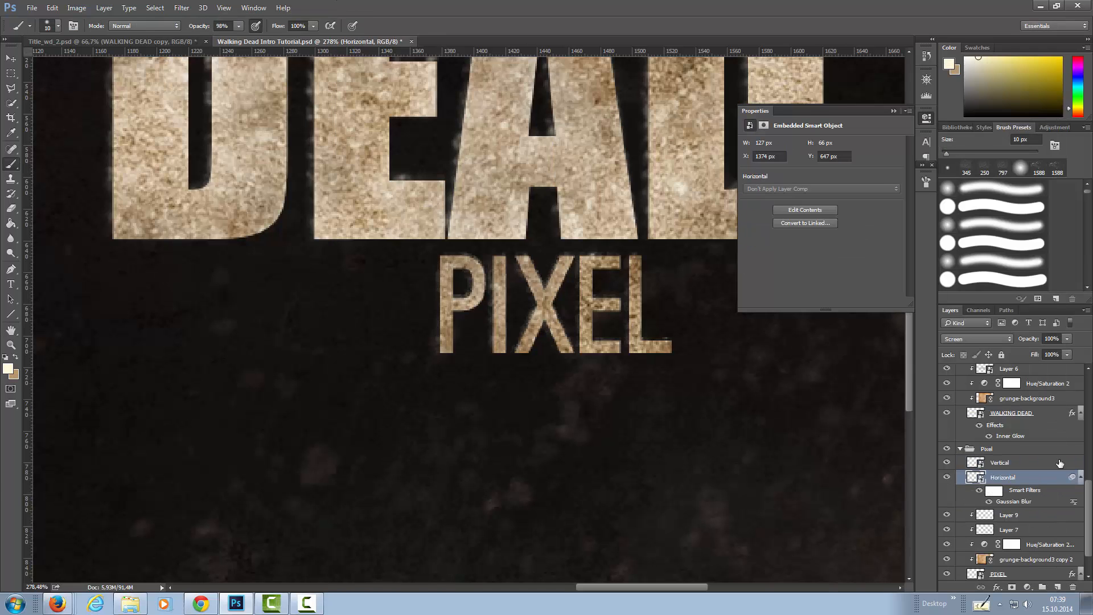
click(1019, 462)
click(182, 8)
click(198, 20)
click(713, 103)
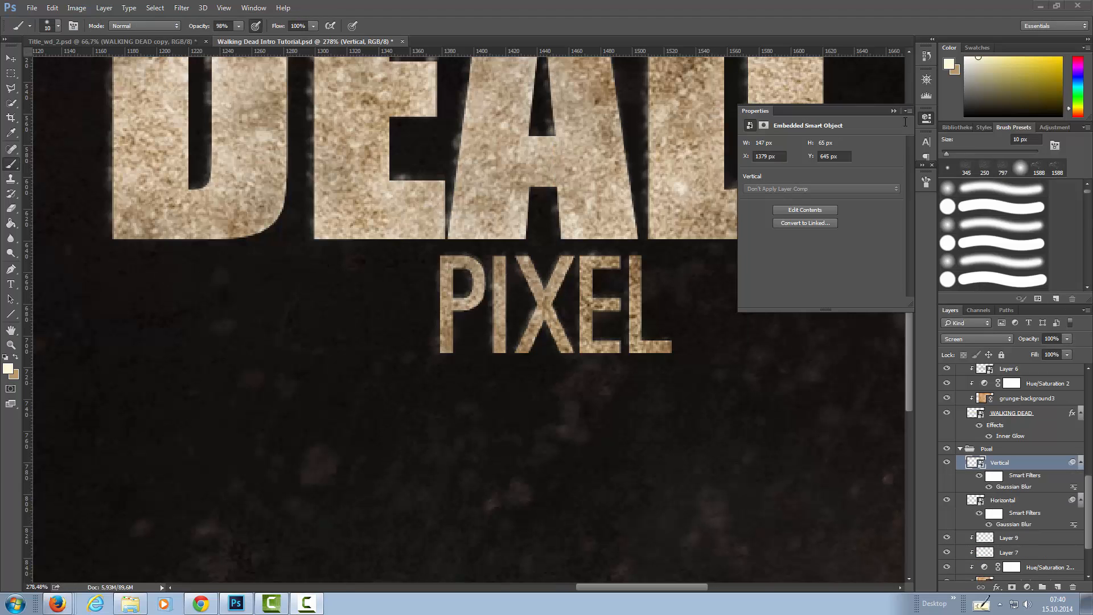
Compare the whole title at 66.67% zoom with the reference design in Title_wd_2.psd.
click(927, 81)
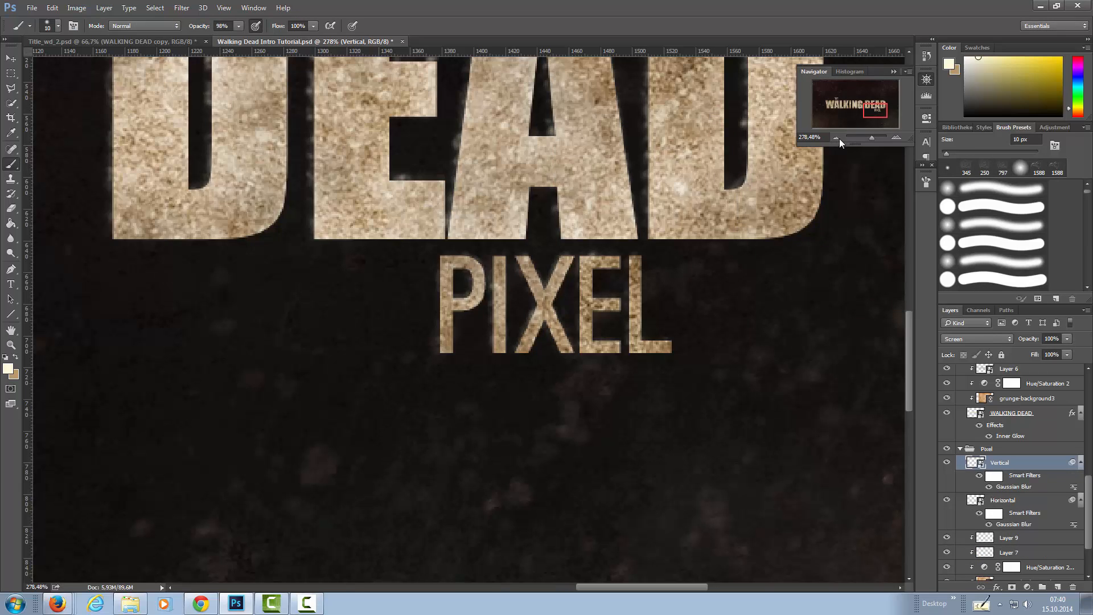
click(836, 137)
click(836, 138)
click(836, 138)
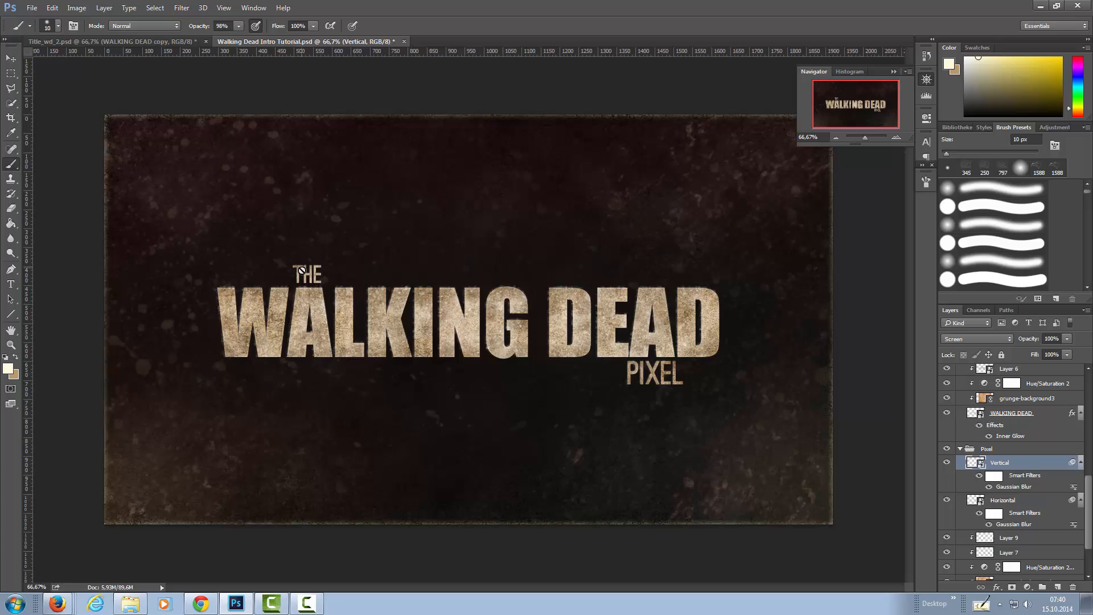
click(123, 41)
click(339, 43)
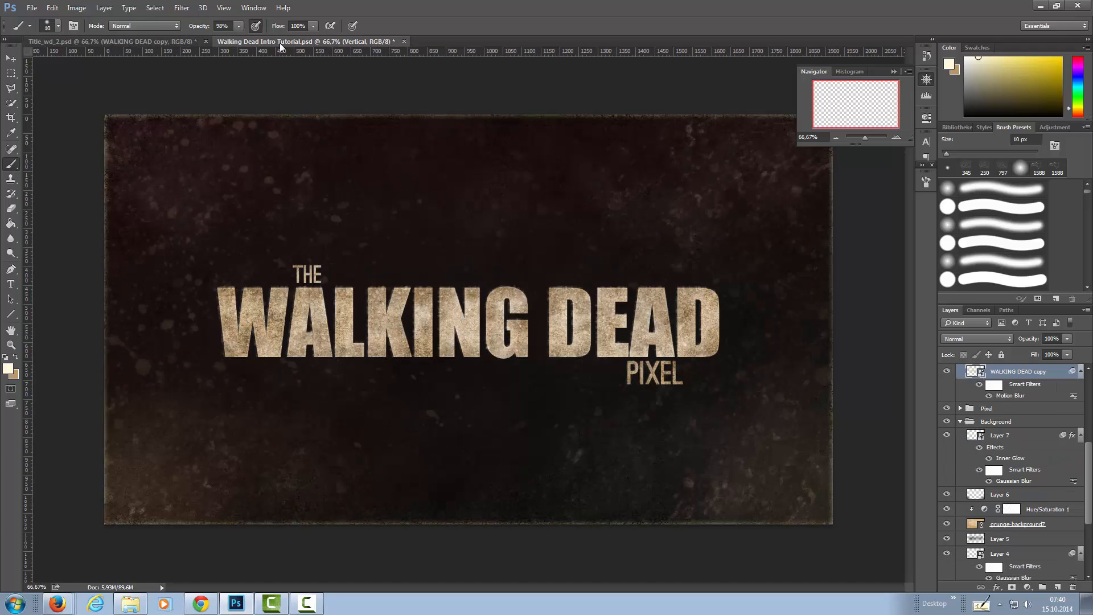
click(152, 39)
click(298, 39)
click(168, 41)
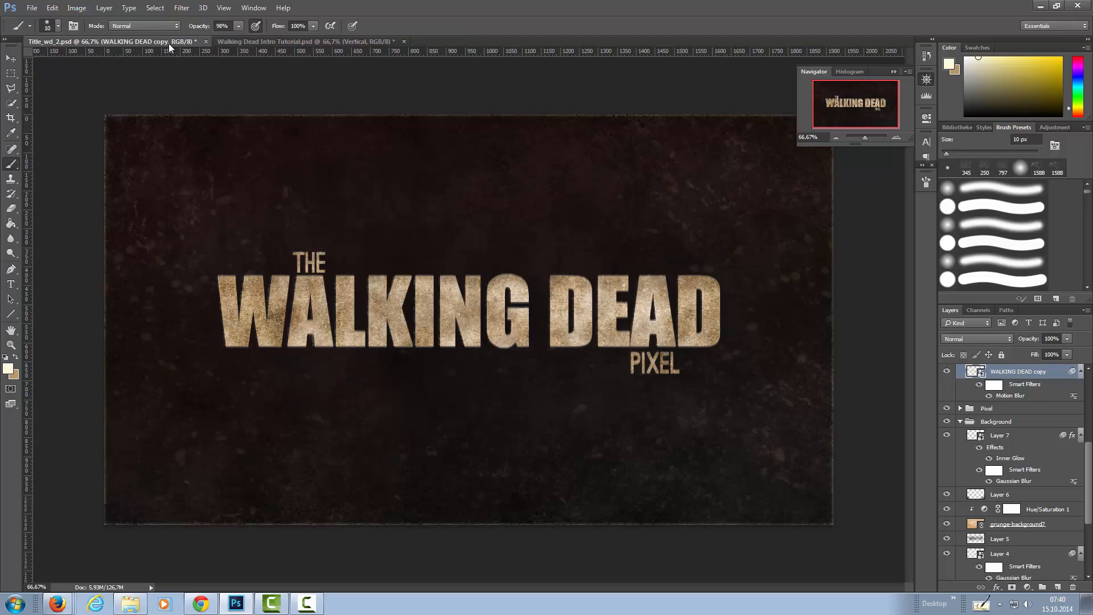
click(262, 41)
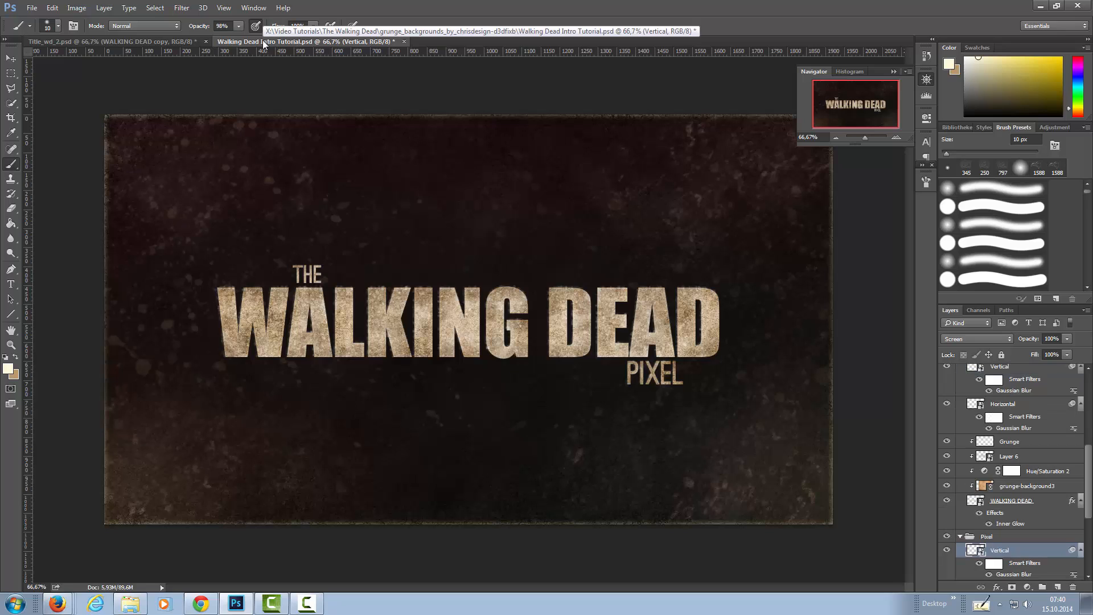